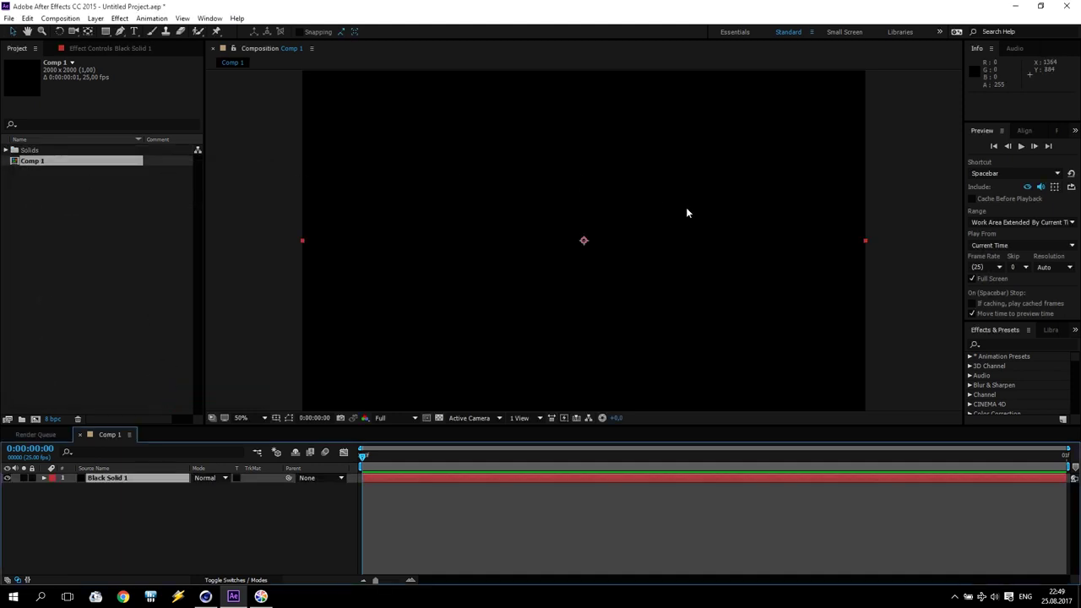
Step: Search the effects for "gradi" and apply the Red Giant Text Anarchy Gradient effect to Black Solid 1
{"action": "left_click", "coordinate": [1001, 345]}
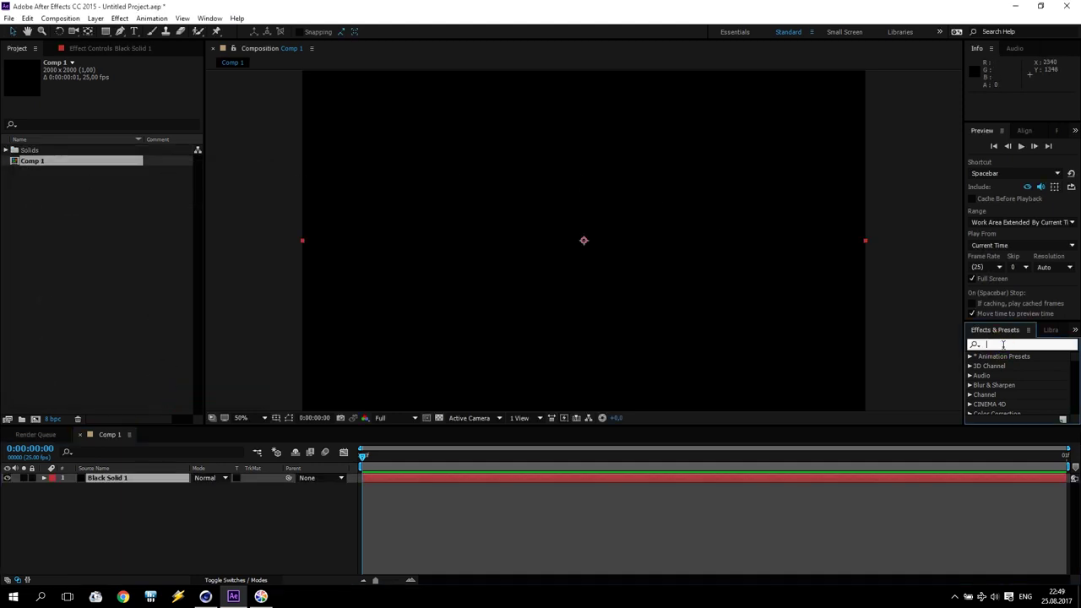
{"action": "type", "text": "gra"}
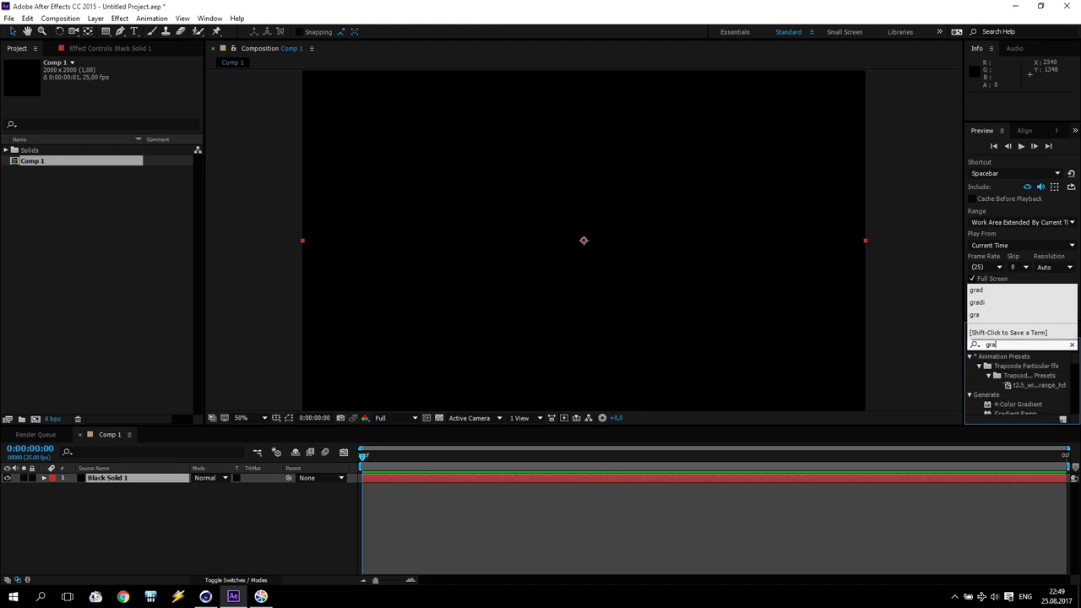
{"action": "type", "text": "di"}
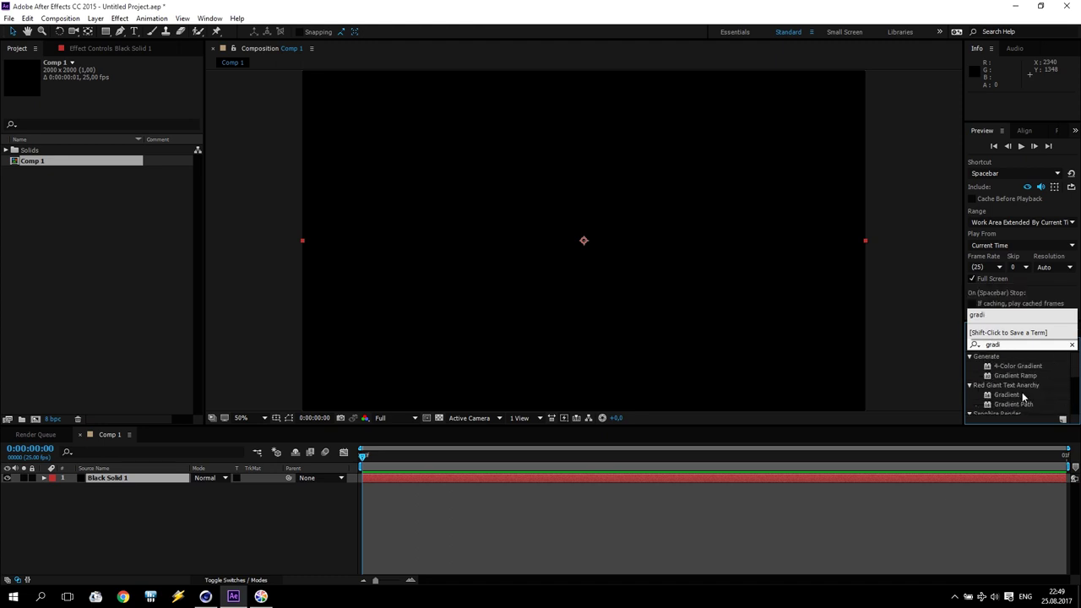
{"action": "left_click", "coordinate": [1020, 395]}
{"action": "left_click_drag", "start_coordinate": [1015, 398], "coordinate": [397, 220]}
{"action": "scroll", "coordinate": [461, 243], "scroll_direction": "down", "scroll_amount": 4}
{"action": "scroll", "coordinate": [461, 243], "scroll_direction": "up", "scroll_amount": 1}
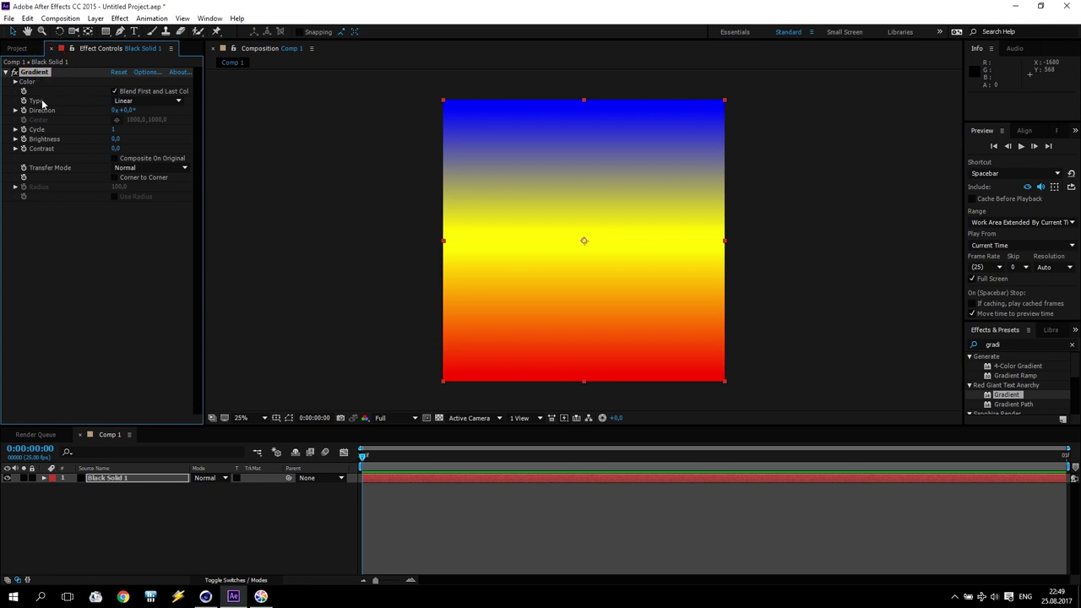
Step: Set the Gradient effect's type to Square and disable its Color3
{"action": "left_click", "coordinate": [134, 100]}
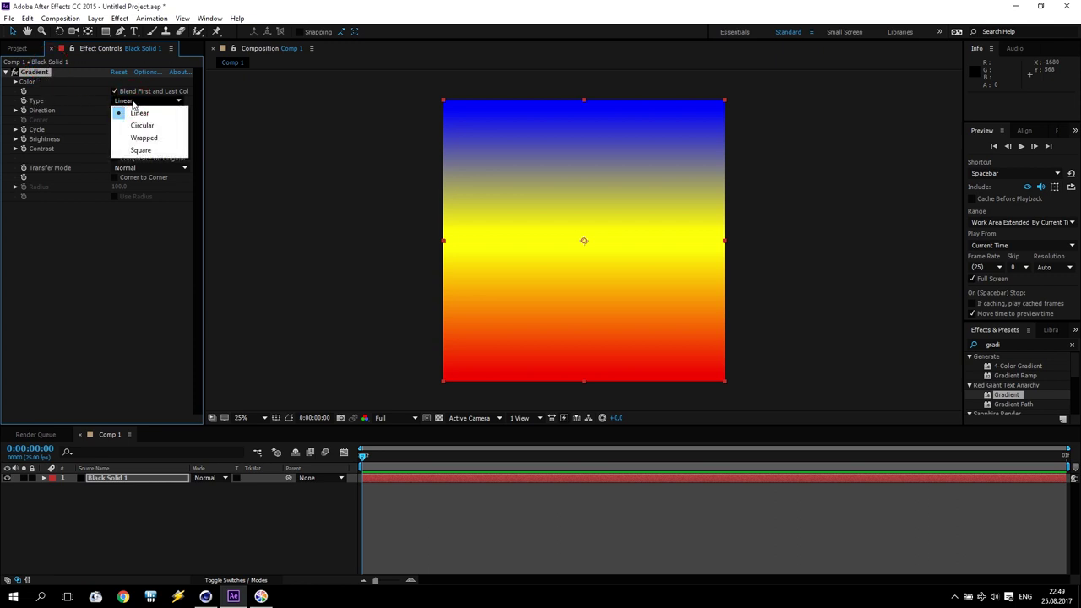
{"action": "left_click", "coordinate": [141, 151]}
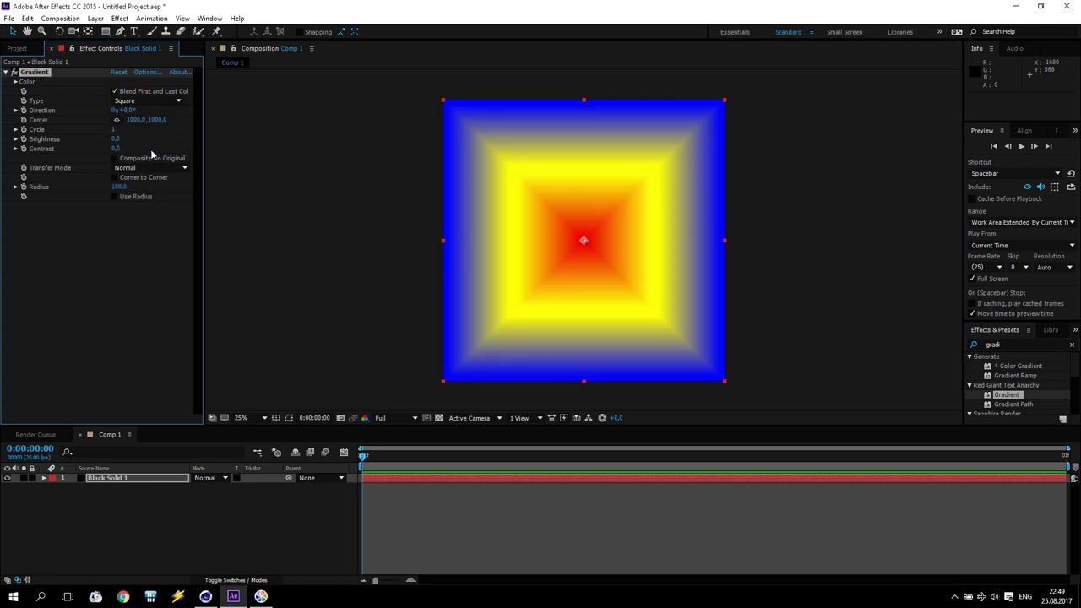
{"action": "left_click", "coordinate": [14, 81]}
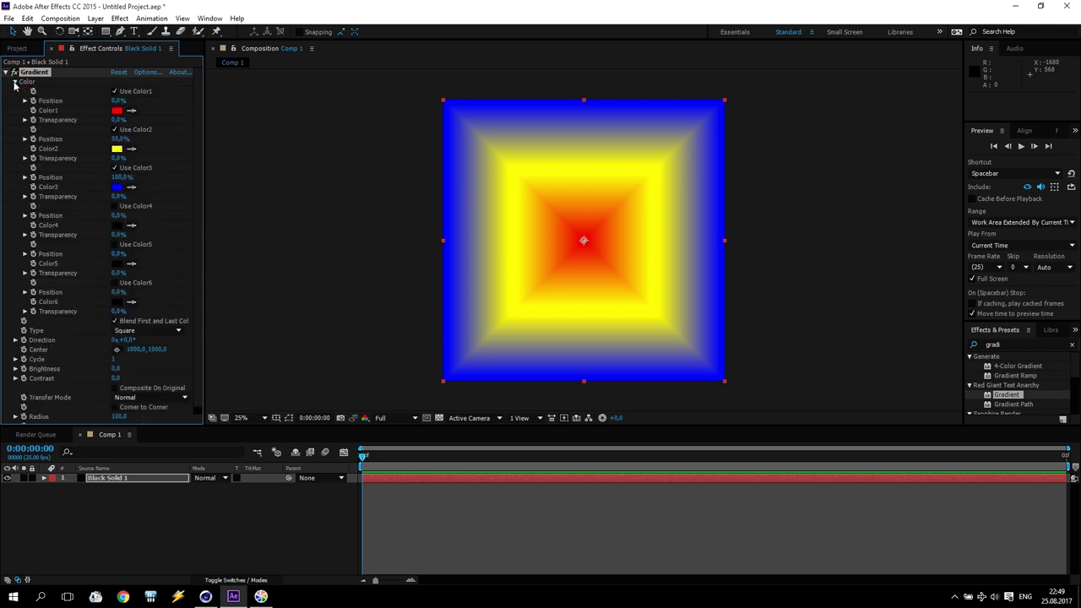
{"action": "left_click", "coordinate": [116, 168]}
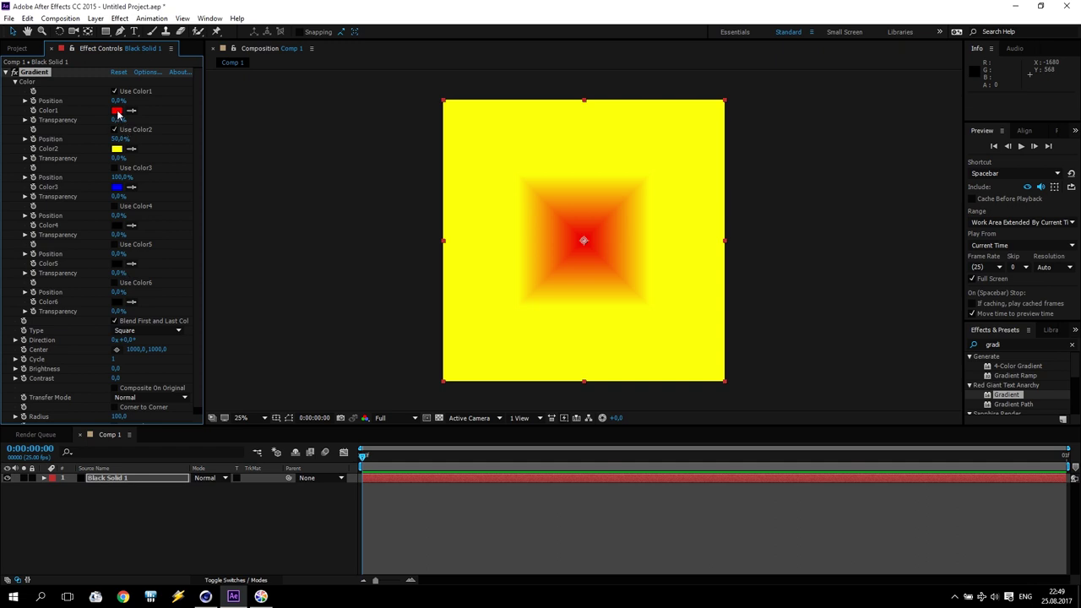
Step: Change the gradient's Color1 to an unsaturated off-white with brightness 90%
{"action": "left_click", "coordinate": [117, 110]}
{"action": "left_click_drag", "start_coordinate": [204, 214], "coordinate": [129, 210]}
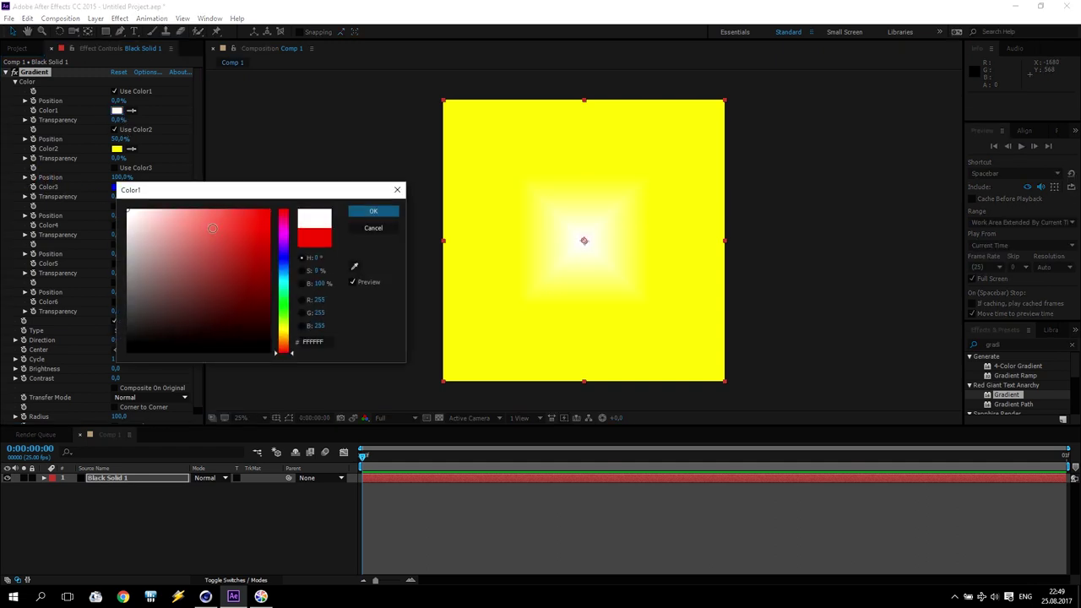
{"action": "left_click", "coordinate": [321, 284]}
{"action": "type", "text": "90"}
{"action": "left_click", "coordinate": [366, 212]}
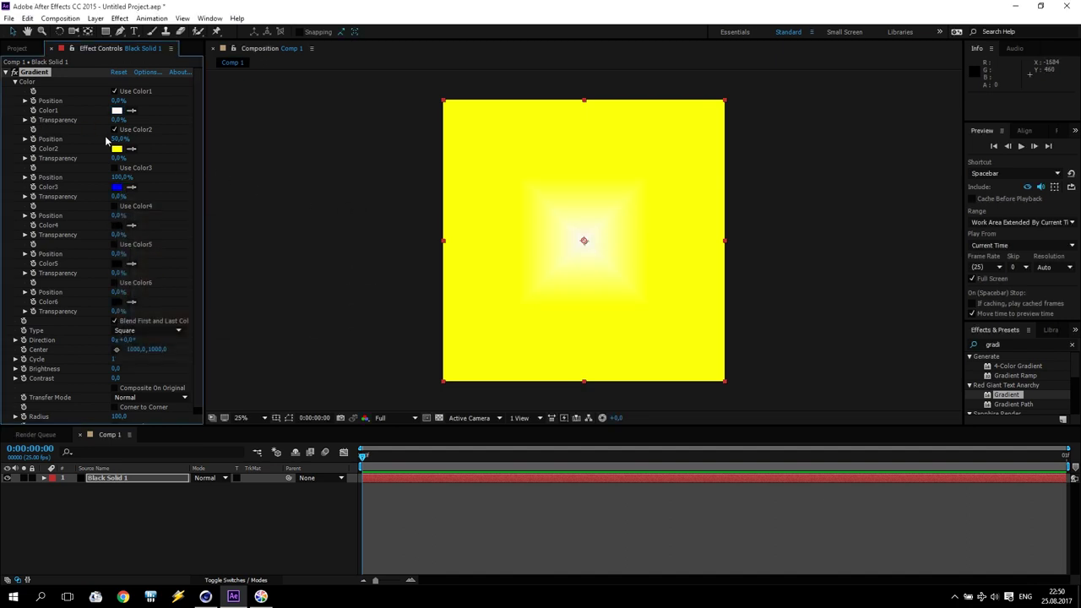
Step: Change the gradient's Color2 to black and set its position to 100%
{"action": "left_click", "coordinate": [117, 148]}
{"action": "left_click_drag", "start_coordinate": [211, 271], "coordinate": [127, 351]}
{"action": "left_click", "coordinate": [367, 212]}
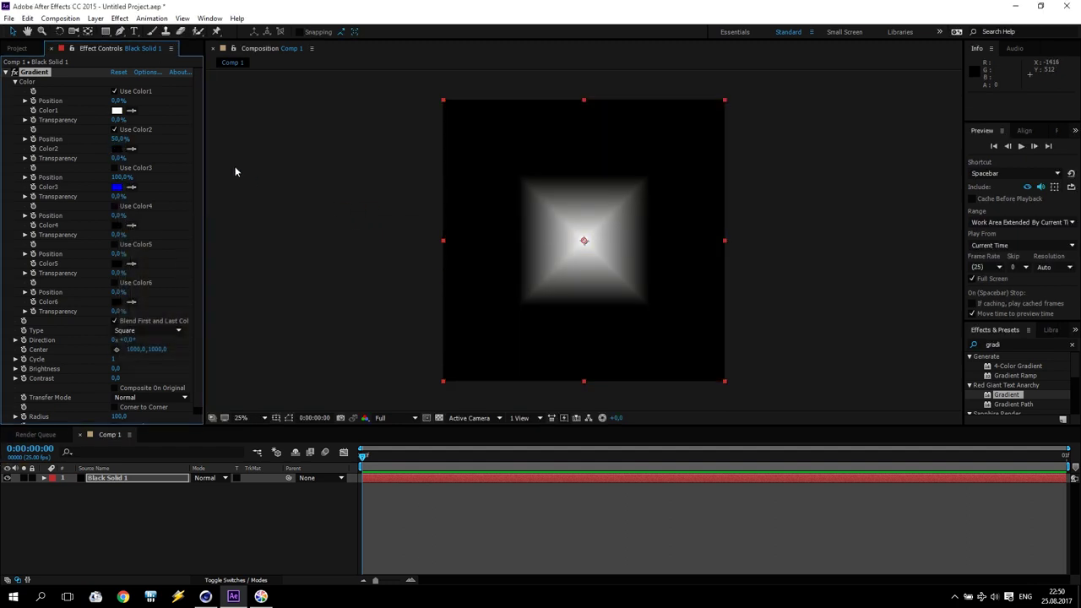
{"action": "left_click", "coordinate": [113, 140]}
{"action": "key", "text": "Return"}
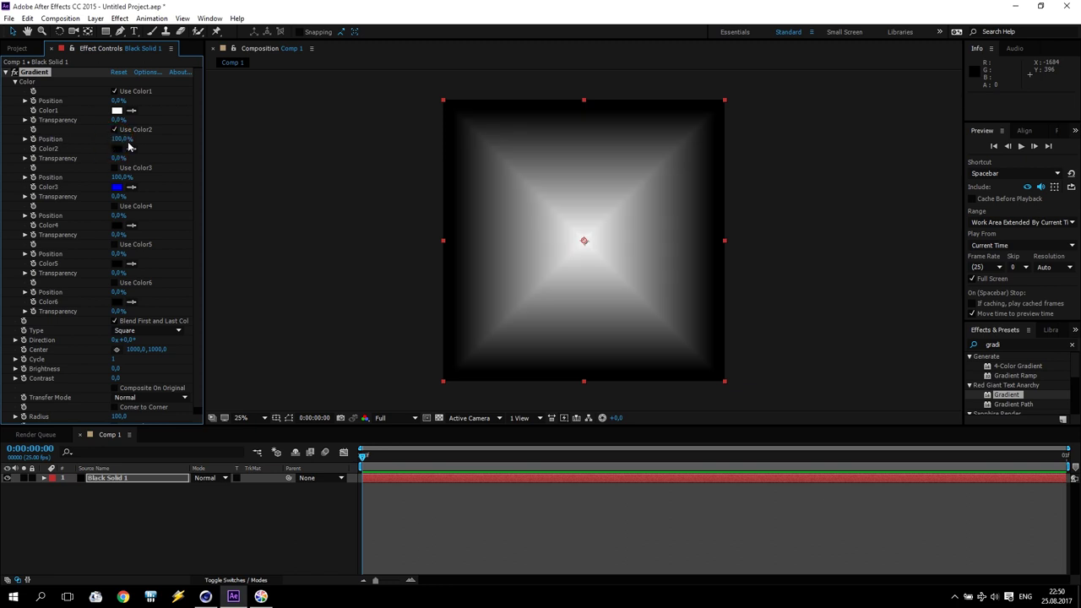
{"action": "left_click", "coordinate": [6, 73]}
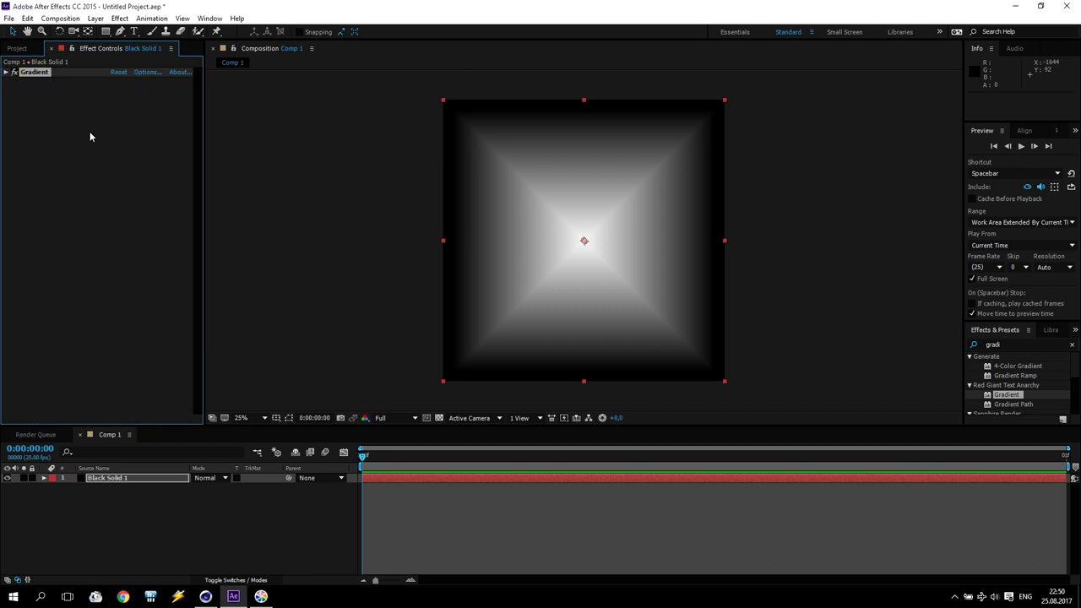
Step: Search the effects for "poste" and apply the Stylize Posterize effect to Black Solid 1
{"action": "left_click", "coordinate": [1025, 343]}
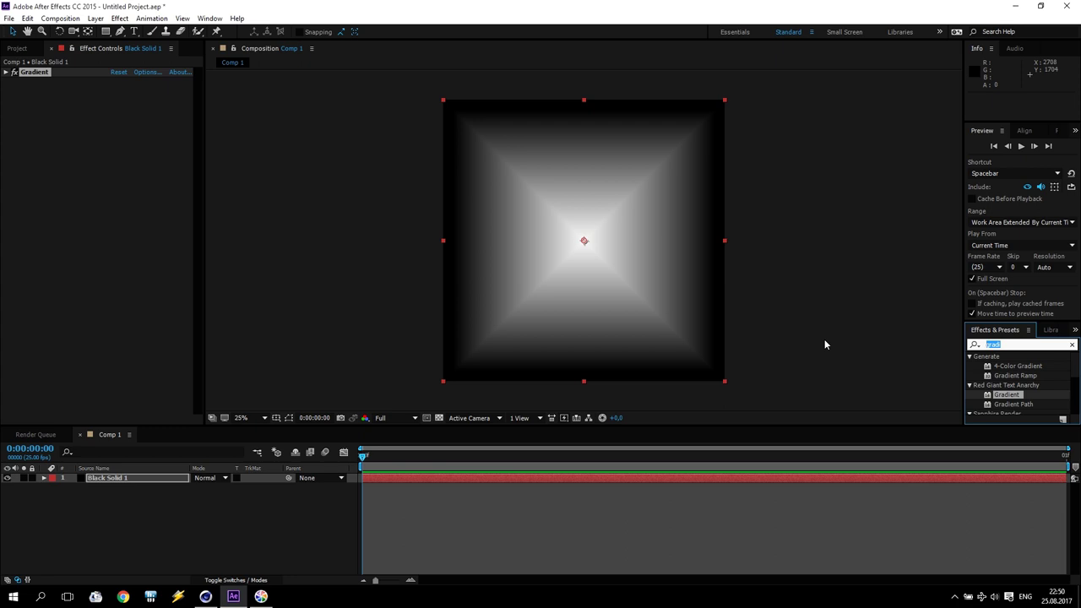
{"action": "type", "text": "pos"}
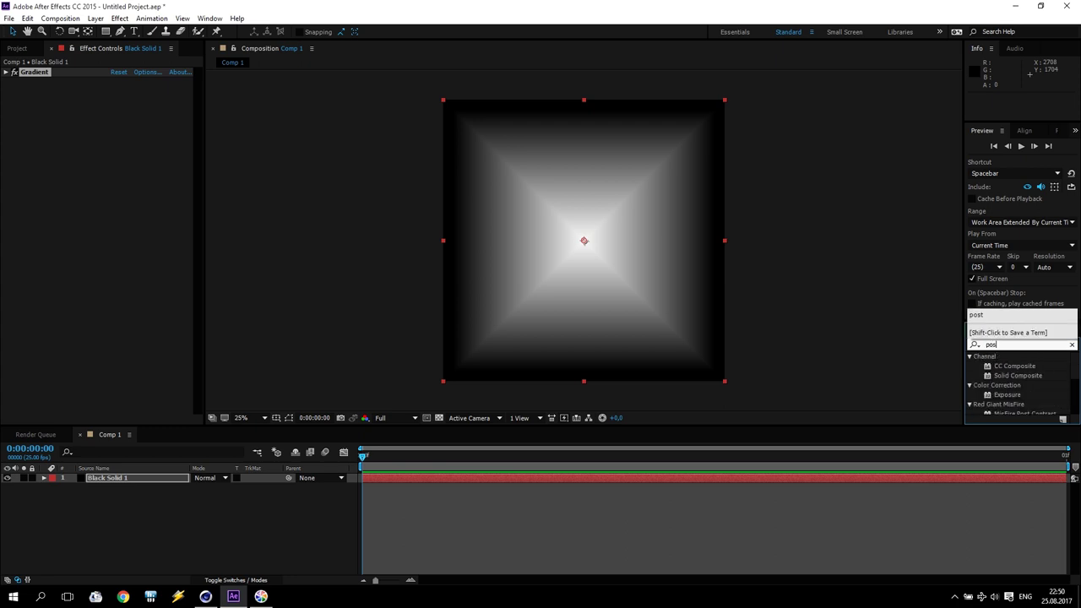
{"action": "type", "text": "te"}
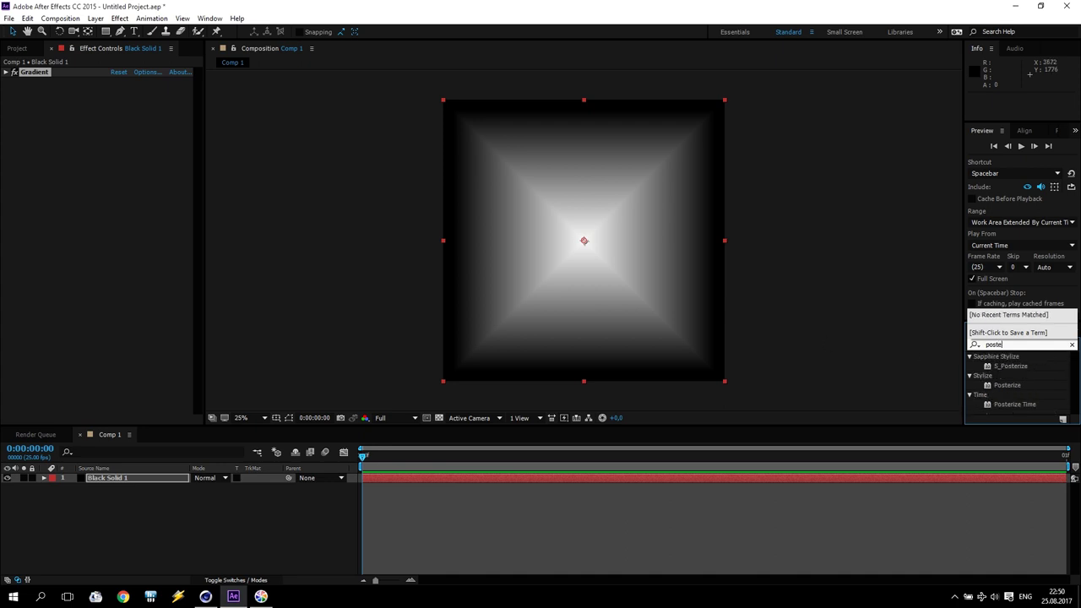
{"action": "left_click", "coordinate": [1018, 386]}
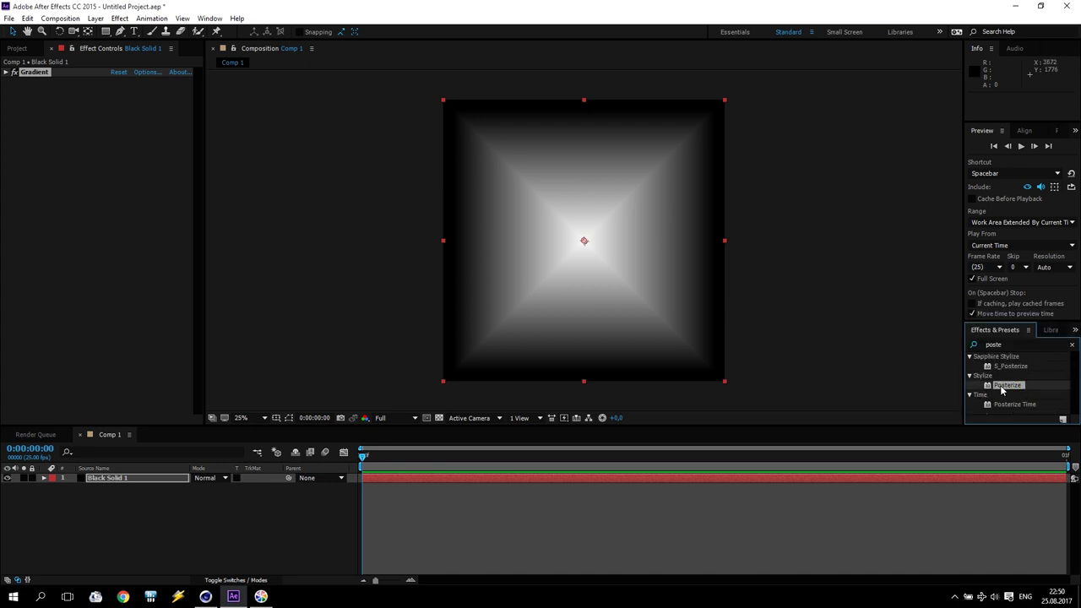
{"action": "left_click_drag", "start_coordinate": [1005, 388], "coordinate": [532, 299]}
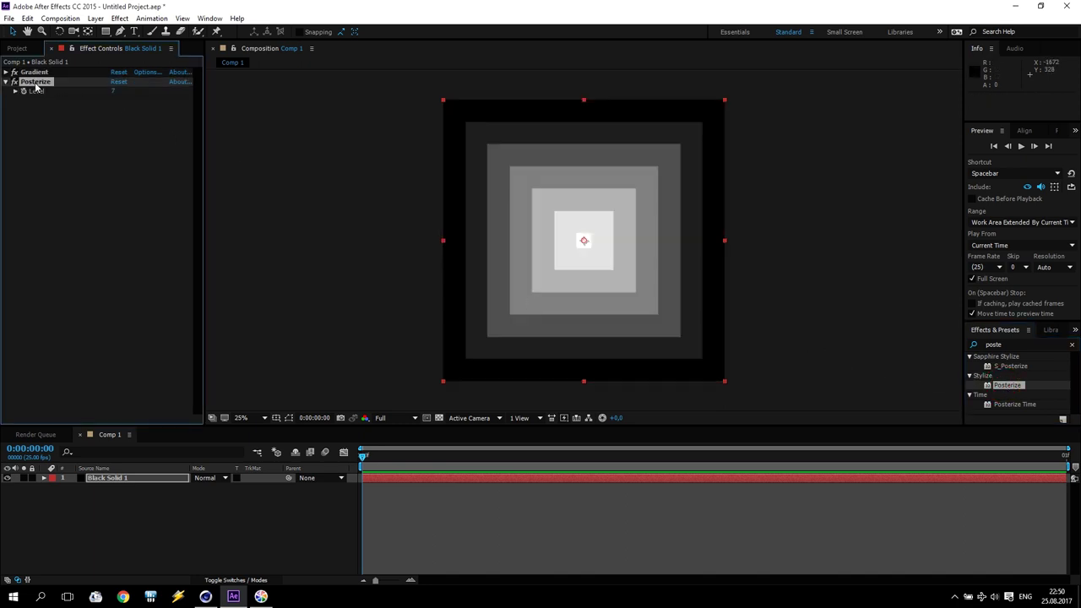
Step: Set the Posterize level to 20 and check the stepped squares up close
{"action": "left_click", "coordinate": [113, 91]}
{"action": "key", "text": "Return"}
{"action": "key", "text": "period"}
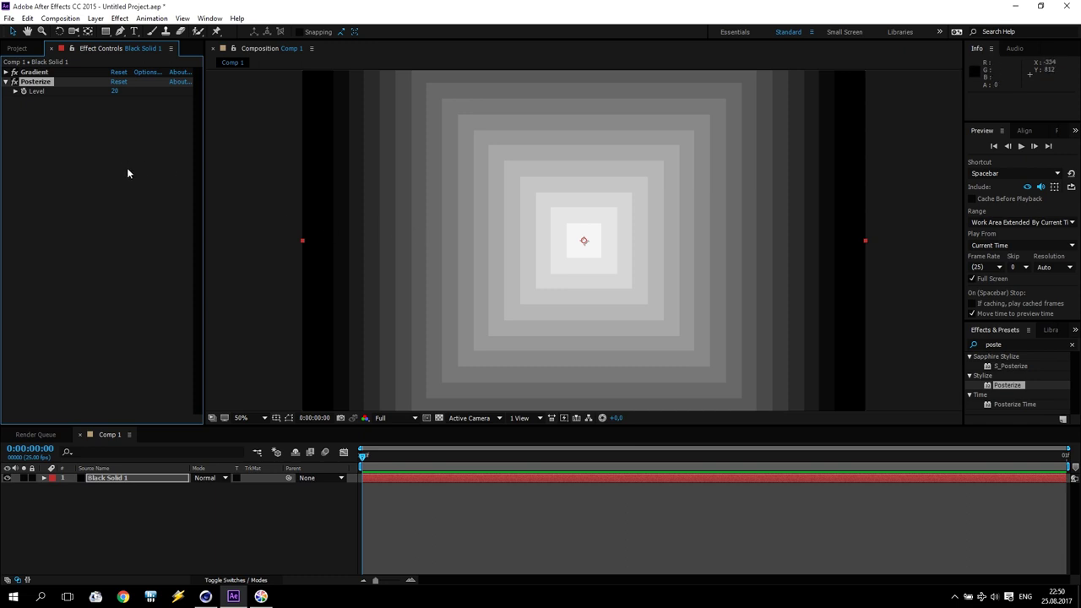
{"action": "key", "text": "comma"}
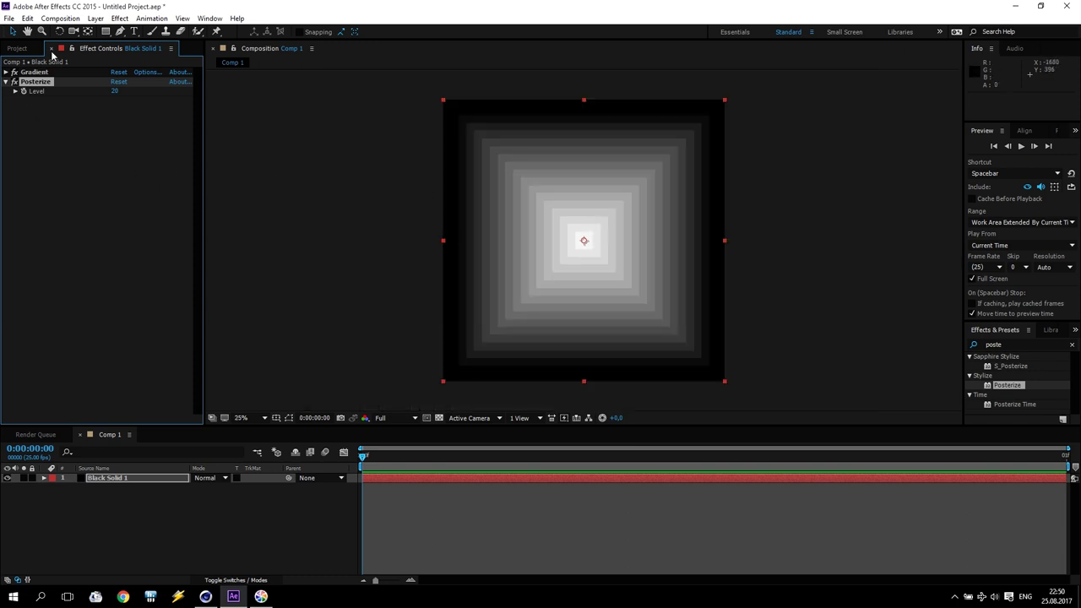
Step: Add a new black solid 2000 px wide and 100 px high
{"action": "left_click", "coordinate": [95, 17]}
{"action": "mouse_move", "coordinate": [110, 31]}
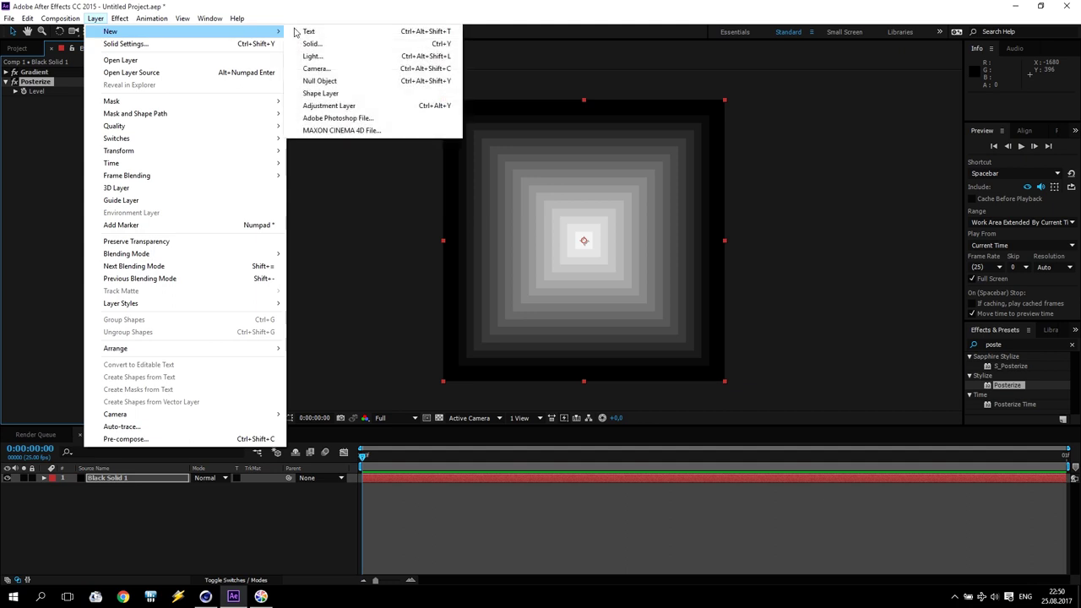
{"action": "left_click", "coordinate": [311, 43]}
{"action": "left_click", "coordinate": [95, 234]}
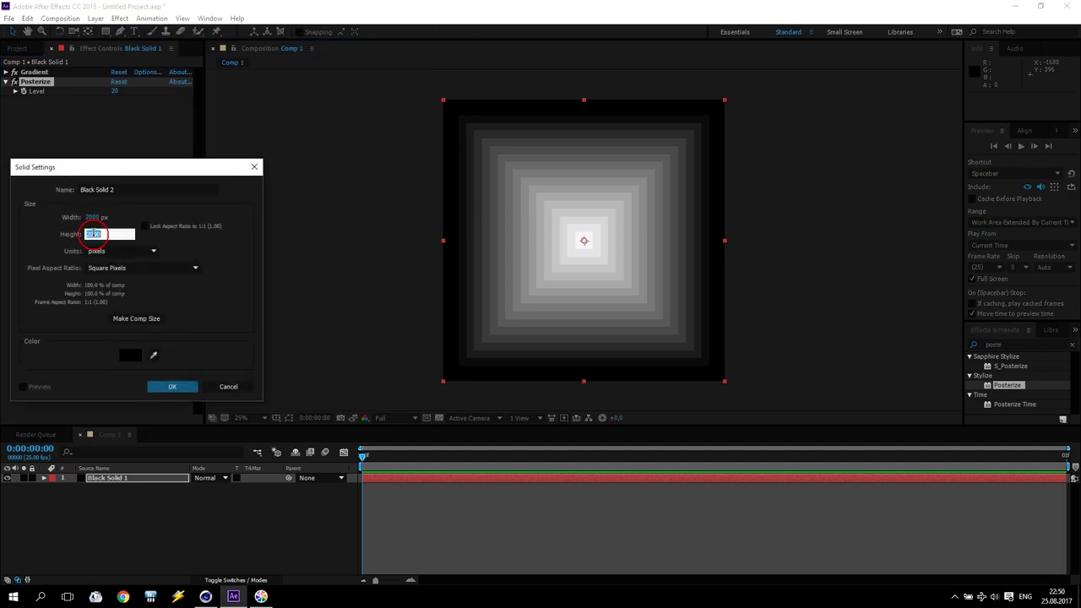
{"action": "type", "text": "100"}
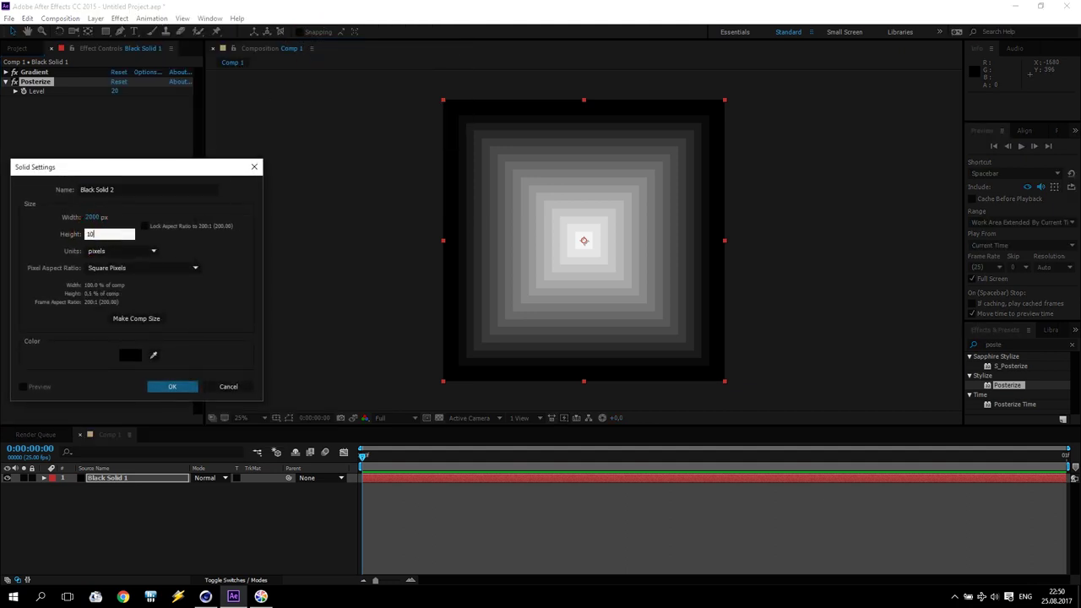
{"action": "key", "text": "Return"}
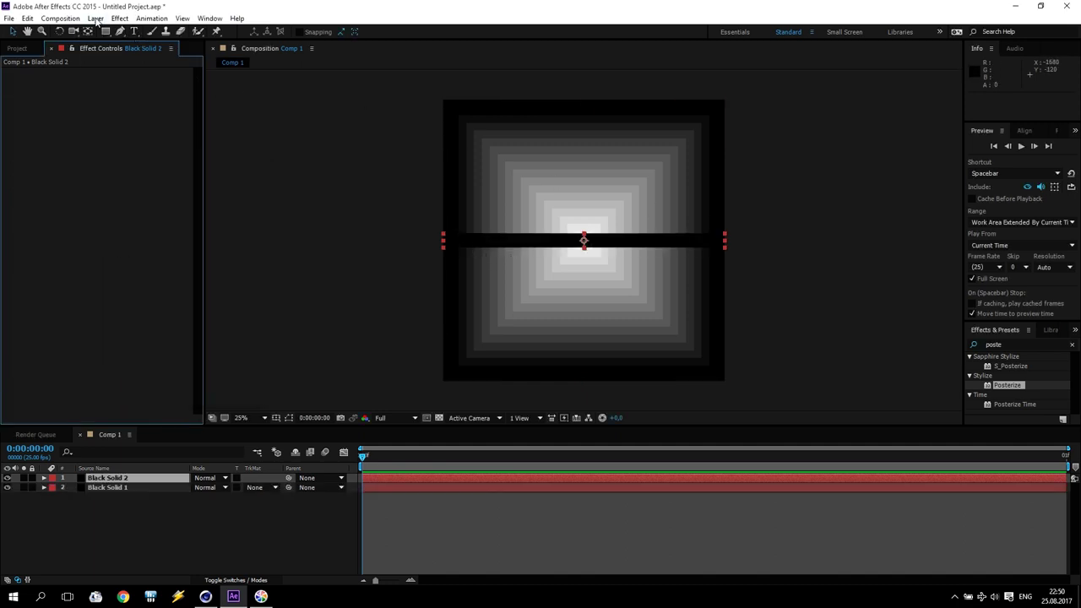
Step: Add another black solid 100 px wide and 2000 px high
{"action": "left_click", "coordinate": [96, 18]}
{"action": "mouse_move", "coordinate": [103, 32]}
{"action": "left_click", "coordinate": [312, 43]}
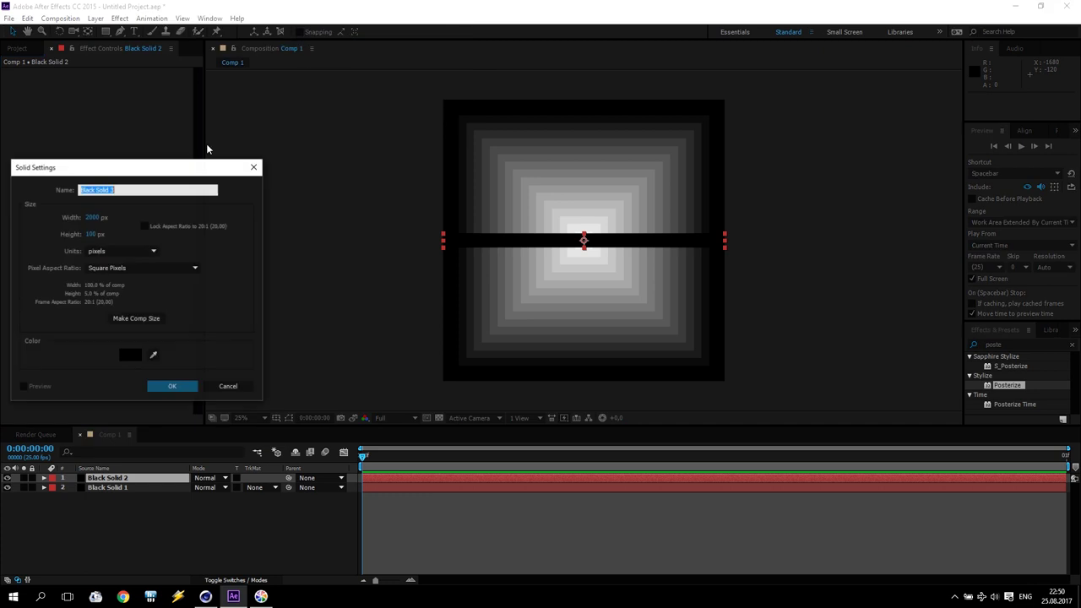
{"action": "left_click", "coordinate": [93, 217]}
{"action": "type", "text": "100"}
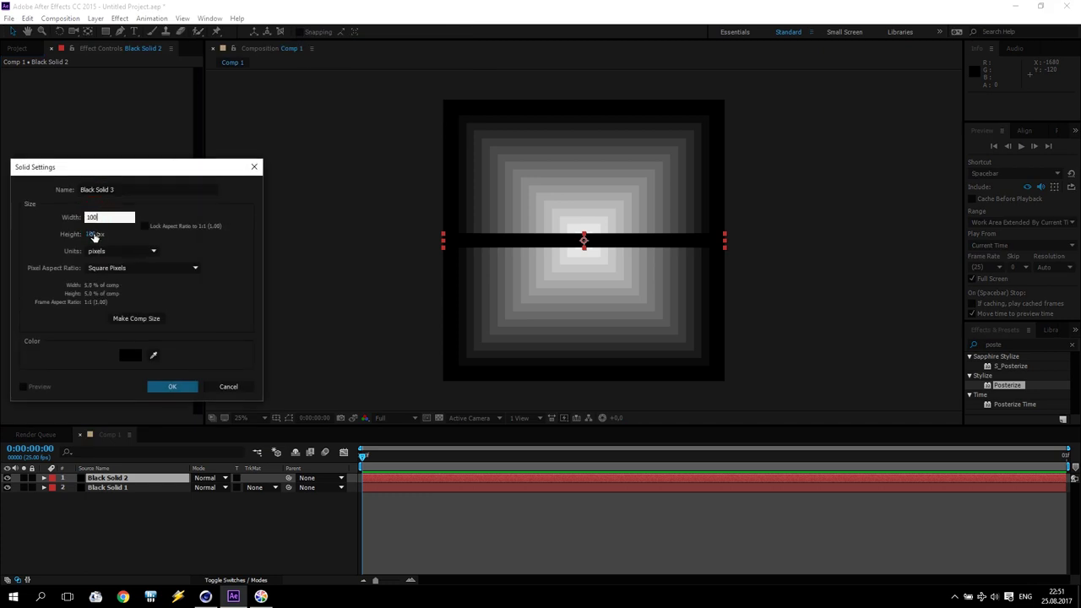
{"action": "key", "text": "Tab"}
{"action": "type", "text": "2000"}
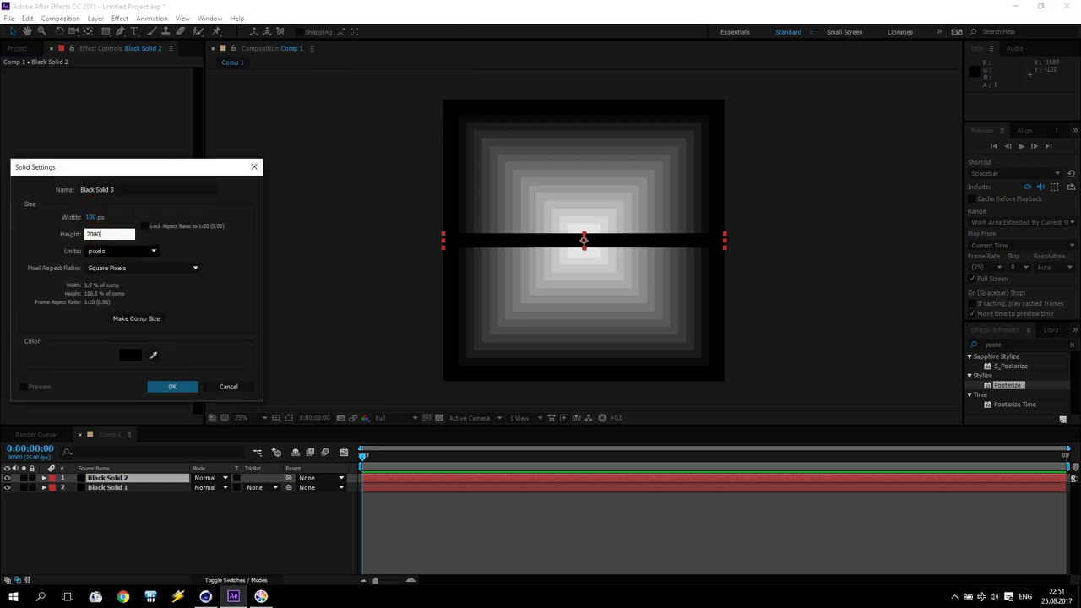
{"action": "key", "text": "Return"}
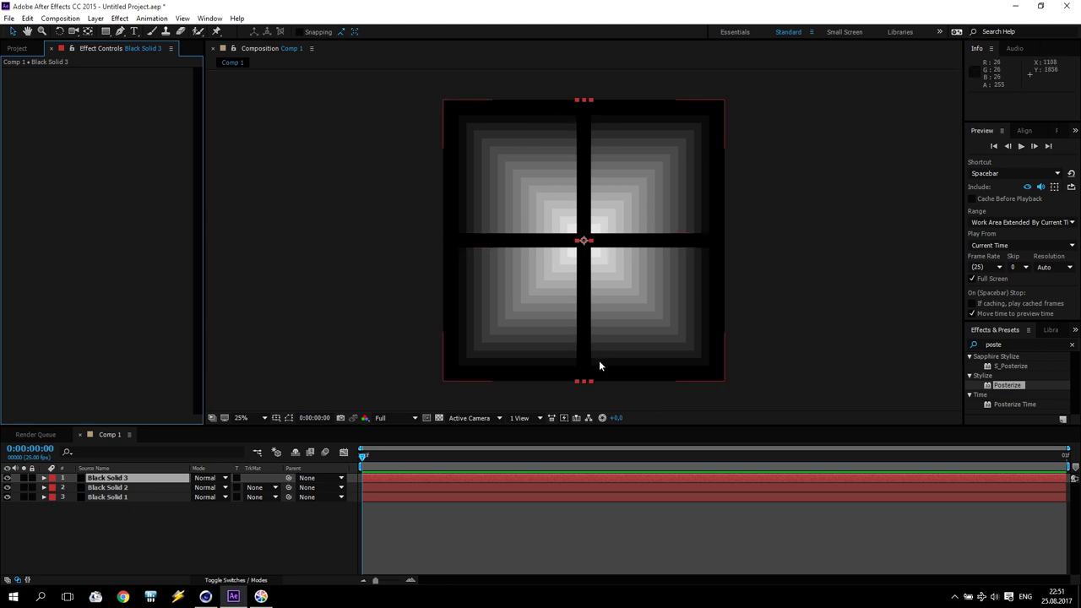
Step: Search the effects for "ramp" and apply Gradient Ramp to both Black Solid 3 and Black Solid 2
{"action": "left_click", "coordinate": [1012, 343]}
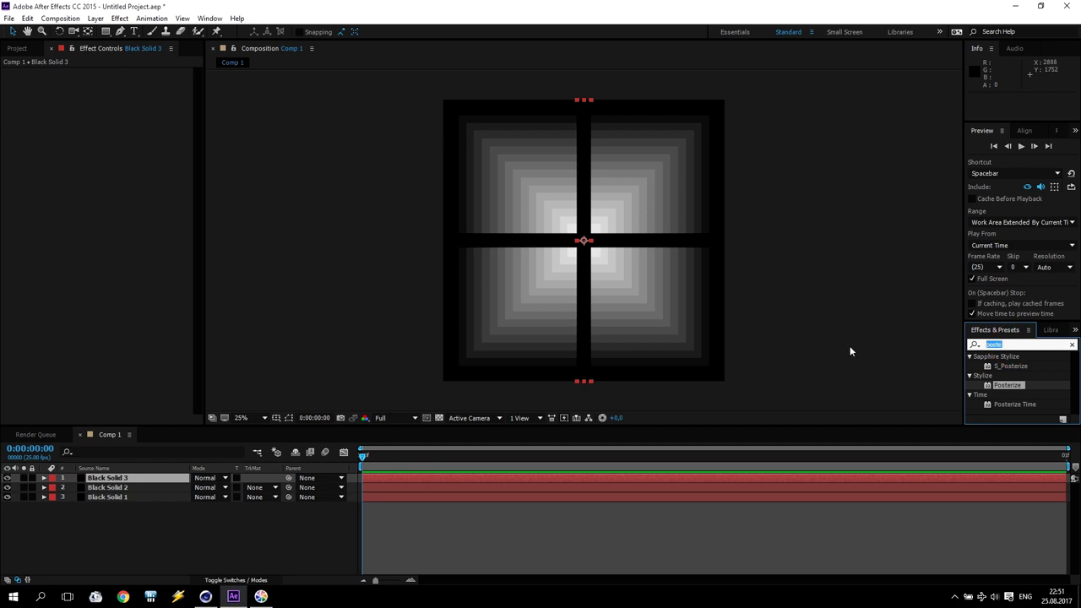
{"action": "type", "text": "ramp"}
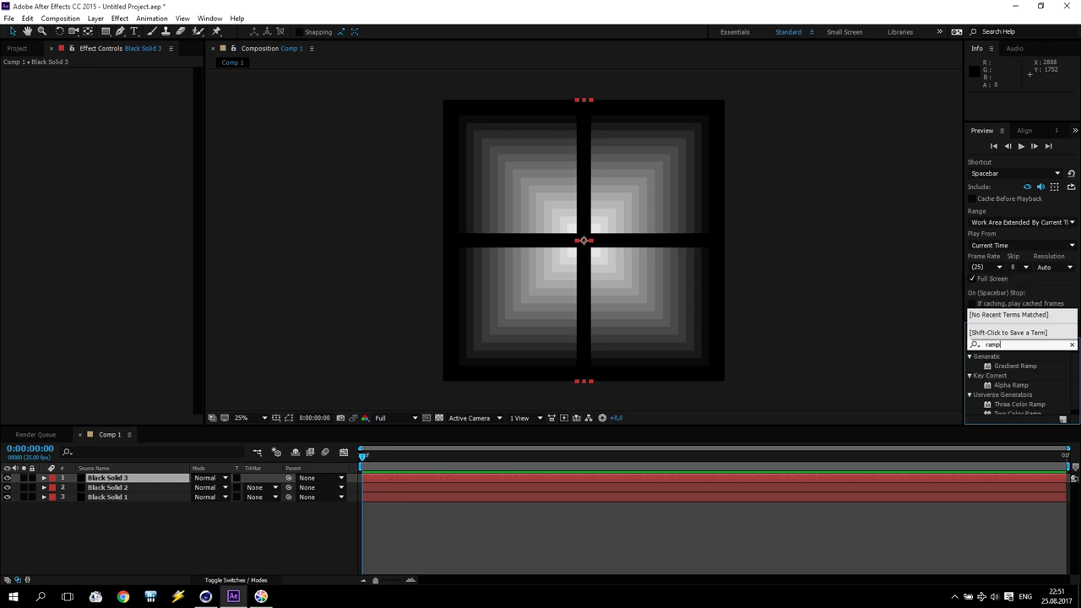
{"action": "left_click_drag", "start_coordinate": [1014, 366], "coordinate": [167, 480]}
{"action": "left_click_drag", "start_coordinate": [1014, 366], "coordinate": [121, 488]}
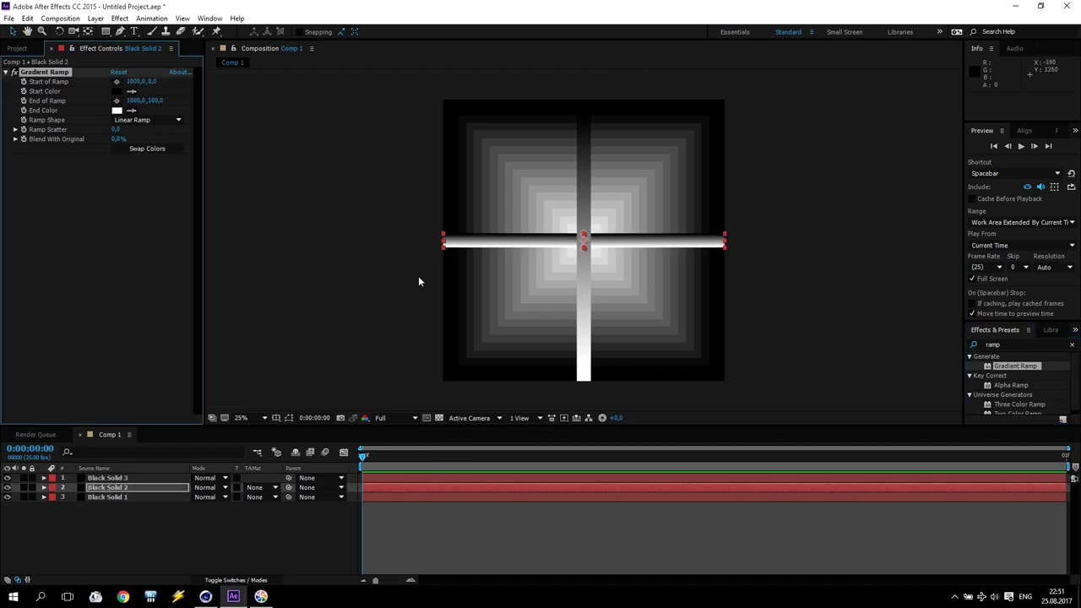
Step: Change the ramp shape on Black Solid 3 to Radial Ramp
{"action": "left_click", "coordinate": [134, 477]}
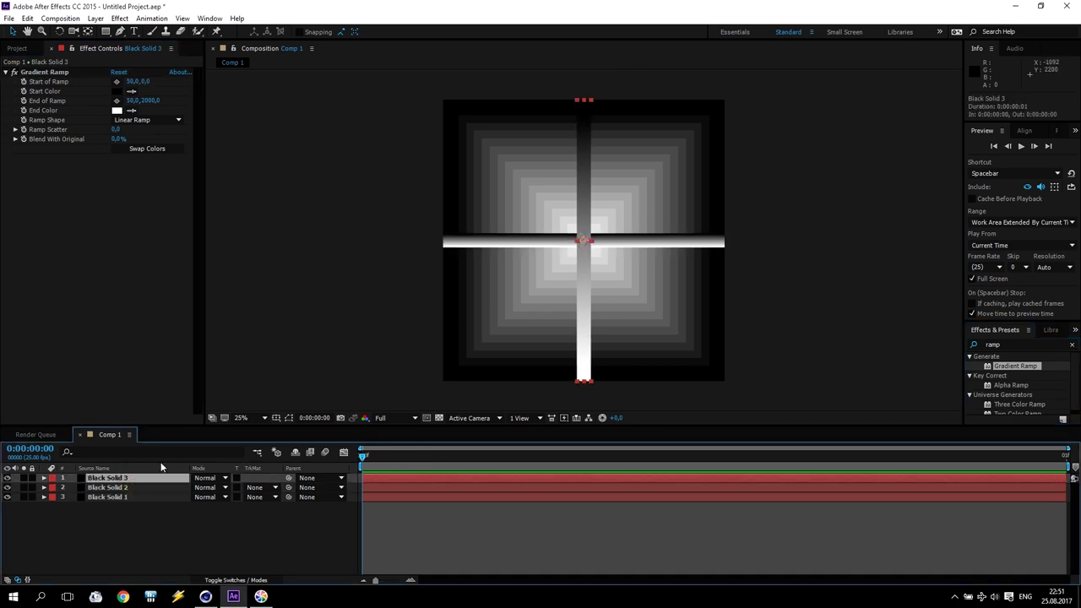
{"action": "left_click", "coordinate": [154, 121]}
{"action": "left_click", "coordinate": [154, 144]}
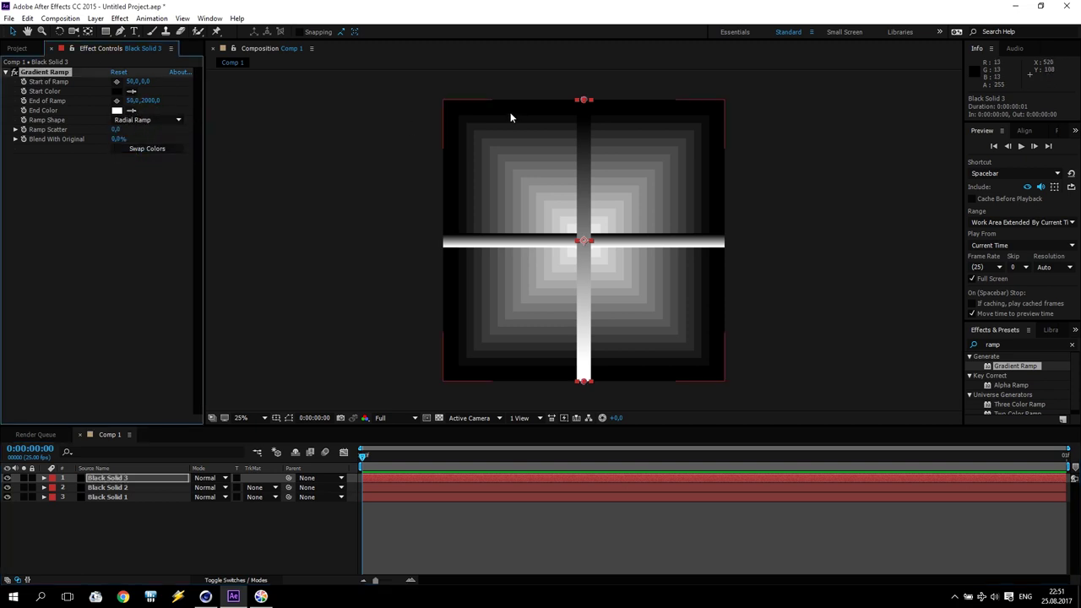
Step: Position Black Solid 3's ramp from near the composition centre to the vertical bar's upper end, and swap its colors
{"action": "left_click", "coordinate": [116, 81]}
{"action": "left_click_drag", "start_coordinate": [577, 170], "coordinate": [542, 234]}
{"action": "left_click", "coordinate": [117, 101]}
{"action": "left_click", "coordinate": [574, 158]}
{"action": "left_click_drag", "start_coordinate": [574, 157], "coordinate": [582, 101]}
{"action": "left_click", "coordinate": [147, 149]}
Step: Set Black Solid 3's End of Ramp to 50, 0 and its Start of Ramp to 50, 1000
{"action": "left_click", "coordinate": [149, 102]}
{"action": "type", "text": "0"}
{"action": "key", "text": "Return"}
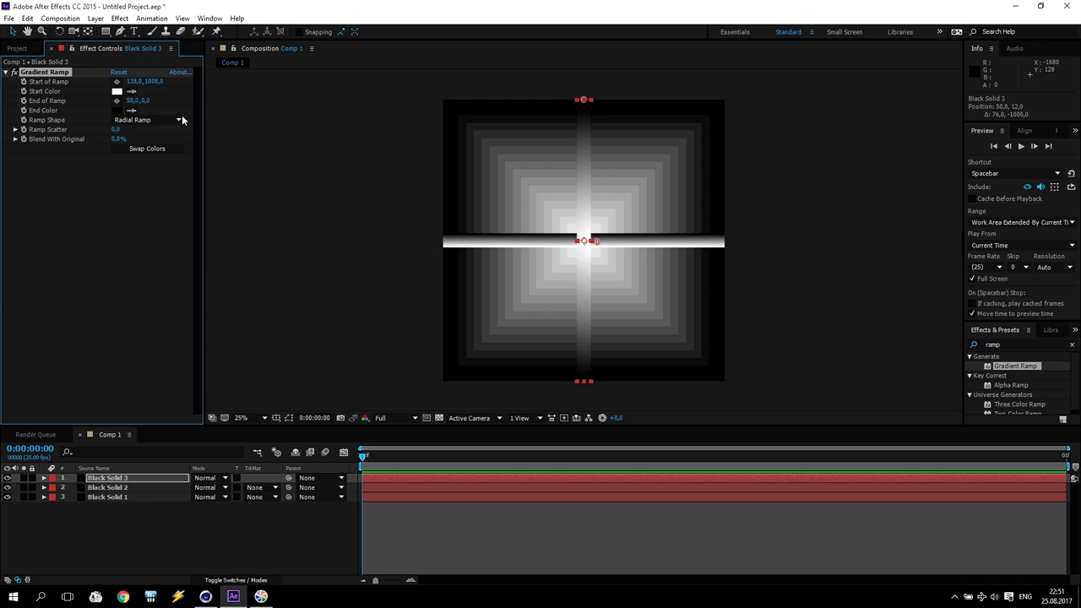
{"action": "left_click", "coordinate": [154, 81]}
{"action": "type", "text": "1000"}
{"action": "key", "text": "shift+Tab"}
{"action": "key", "text": "Return"}
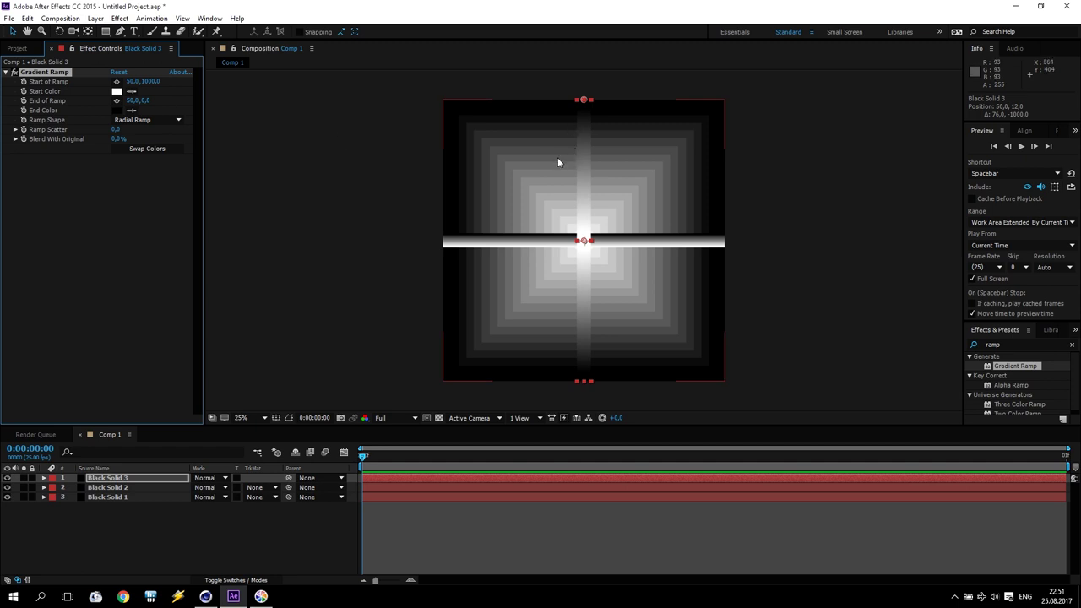
Step: Change the ramp shape on Black Solid 2 to Radial Ramp
{"action": "left_click", "coordinate": [146, 487]}
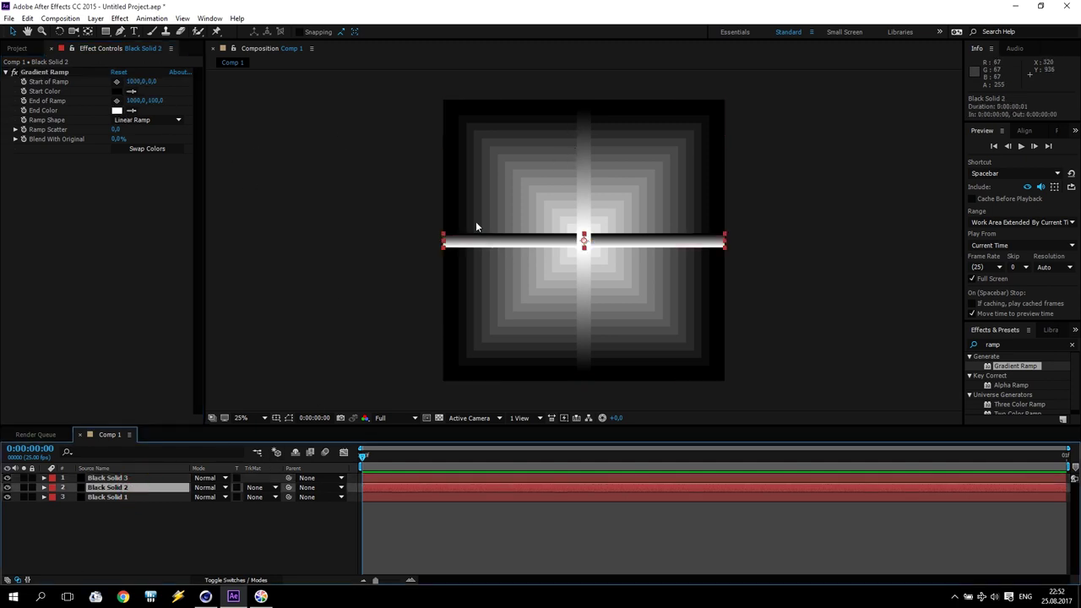
{"action": "left_click", "coordinate": [151, 120]}
{"action": "left_click", "coordinate": [148, 144]}
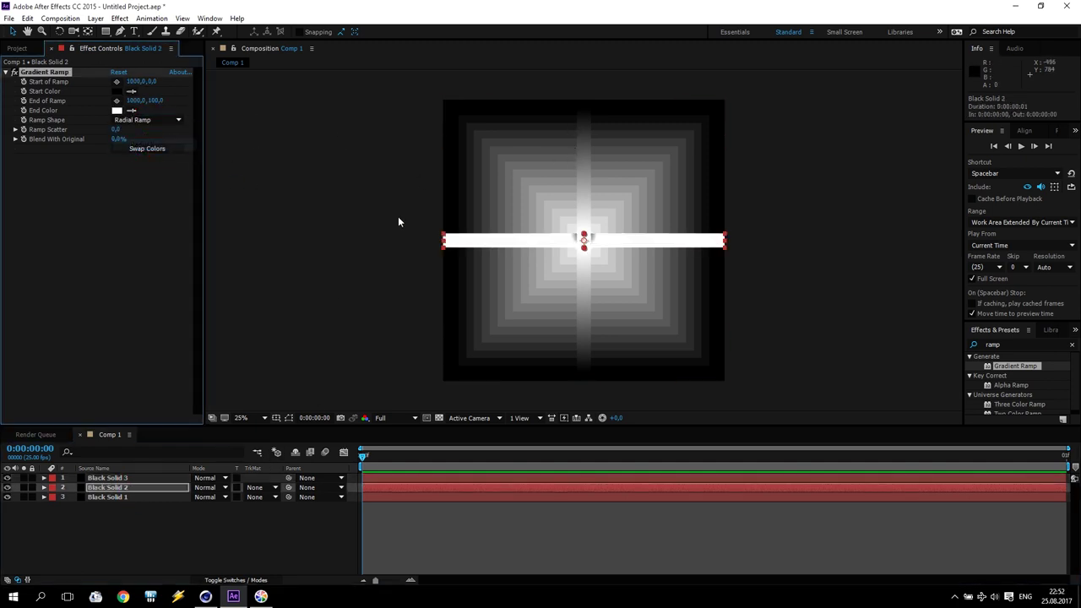
Step: Position Black Solid 2's ramp between the composition centre and the horizontal bar's left end, and swap its colors
{"action": "left_click", "coordinate": [116, 81]}
{"action": "left_click", "coordinate": [460, 243]}
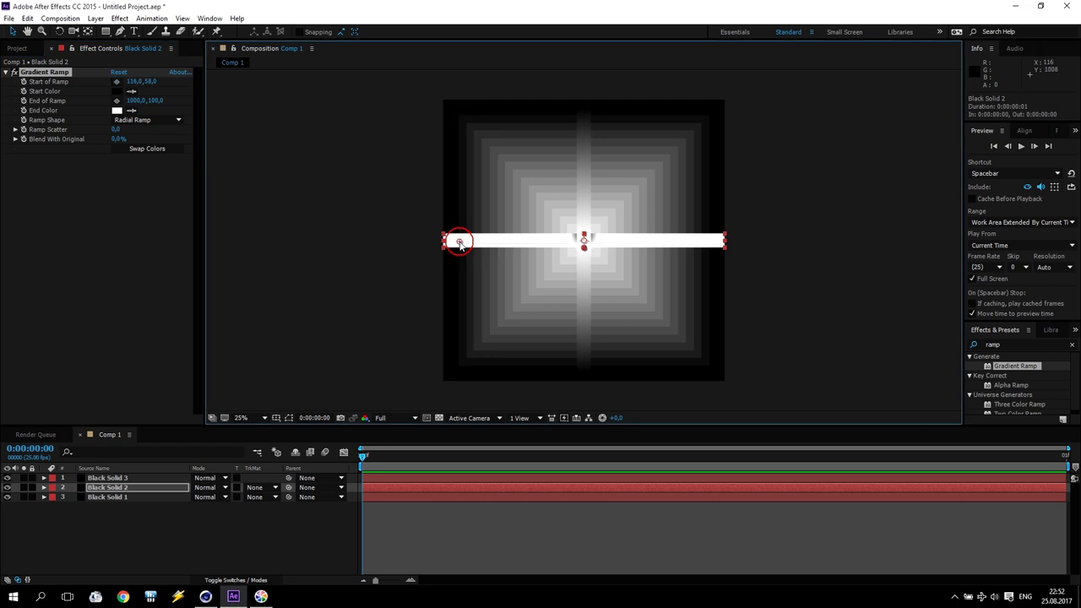
{"action": "left_click_drag", "start_coordinate": [459, 243], "coordinate": [456, 241]}
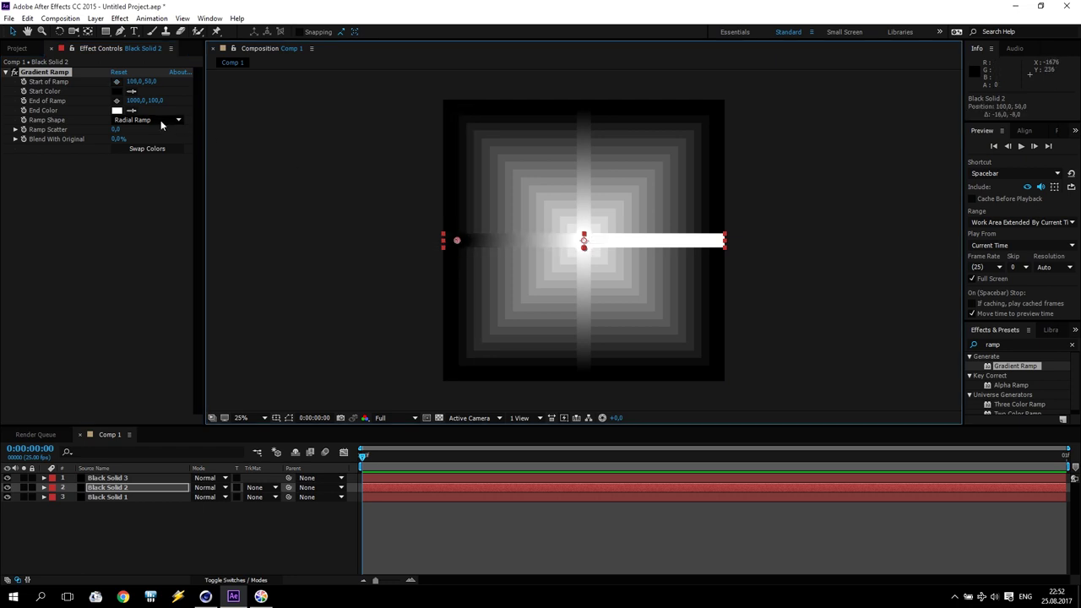
{"action": "left_click", "coordinate": [117, 101]}
{"action": "left_click", "coordinate": [575, 244]}
{"action": "mouse_move", "coordinate": [575, 244]}
{"action": "left_mouse_down"}
{"action": "mouse_move", "coordinate": [512, 244]}
{"action": "mouse_move", "coordinate": [657, 244]}
{"action": "mouse_move", "coordinate": [562, 246]}
{"action": "left_mouse_up"}
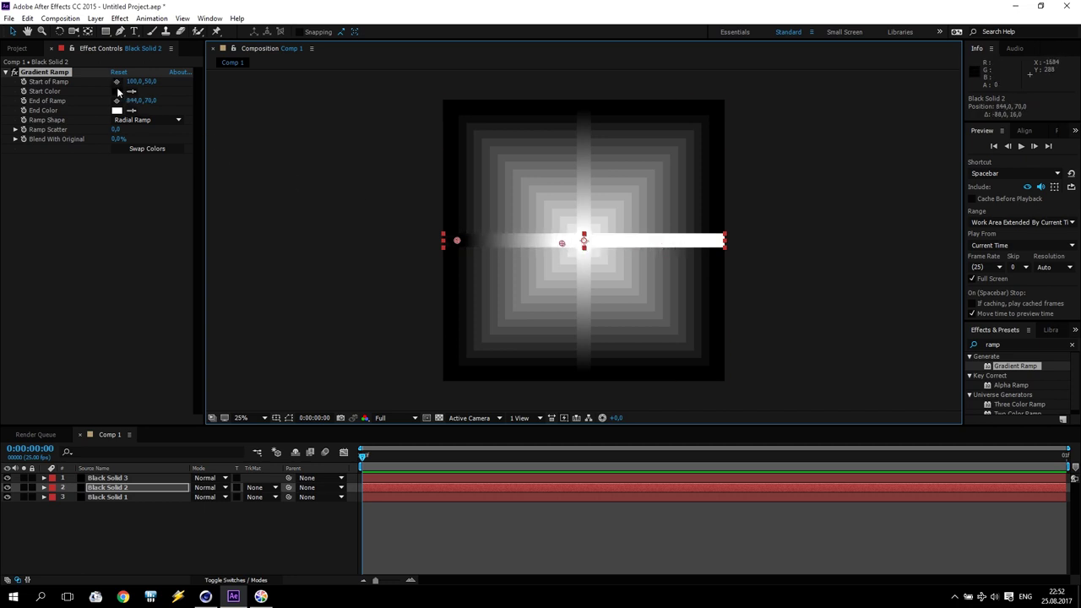
{"action": "mouse_move", "coordinate": [456, 241]}
{"action": "left_mouse_down"}
{"action": "mouse_move", "coordinate": [617, 247]}
{"action": "mouse_move", "coordinate": [443, 242]}
{"action": "left_mouse_up"}
{"action": "left_click", "coordinate": [147, 149]}
Step: Set Black Solid 2's End of Ramp to 0, 50 and its Start of Ramp to 1000, 50
{"action": "left_click", "coordinate": [138, 101]}
{"action": "type", "text": "0"}
{"action": "key", "text": "Tab"}
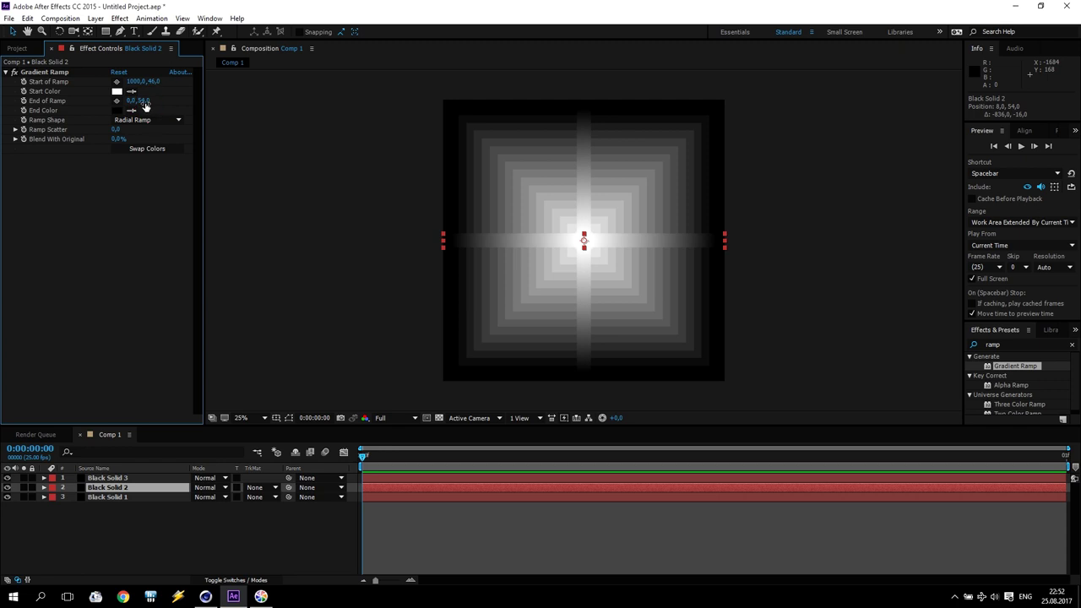
{"action": "type", "text": "50"}
{"action": "key", "text": "shift+Tab"}
{"action": "key", "text": "shift+Tab"}
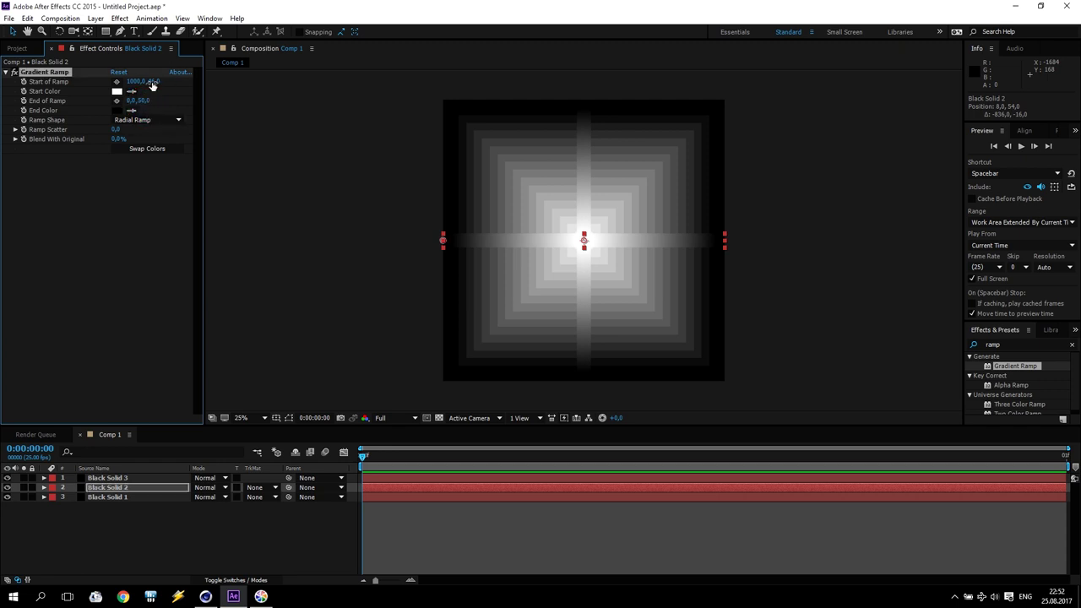
{"action": "key", "text": "Return"}
Step: Lower the brightness of Black Solid 3's ramp Start Color to 90%
{"action": "left_click", "coordinate": [114, 478]}
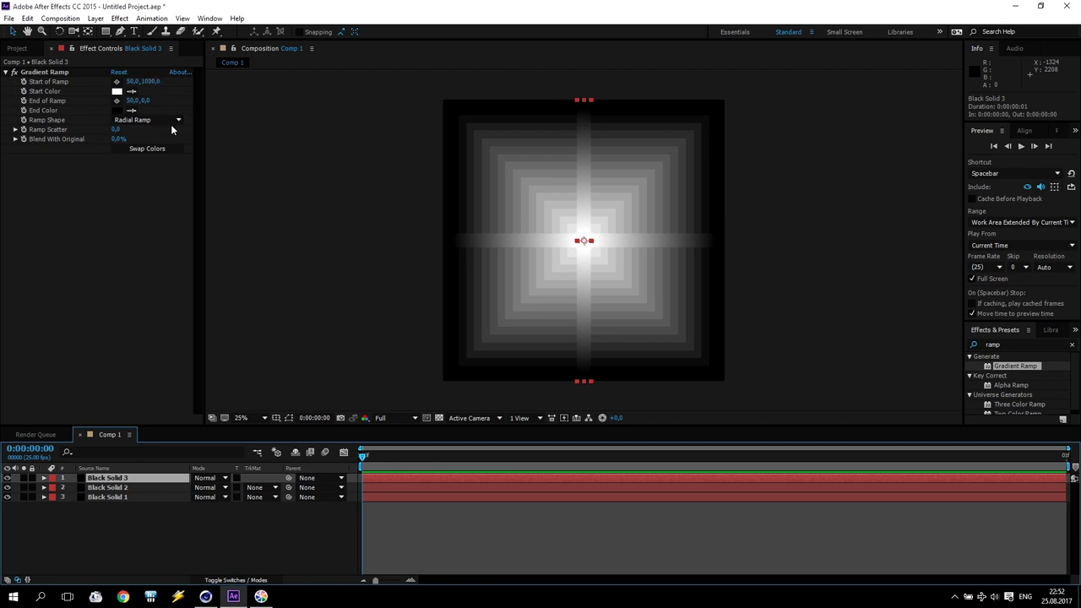
{"action": "left_click", "coordinate": [116, 91]}
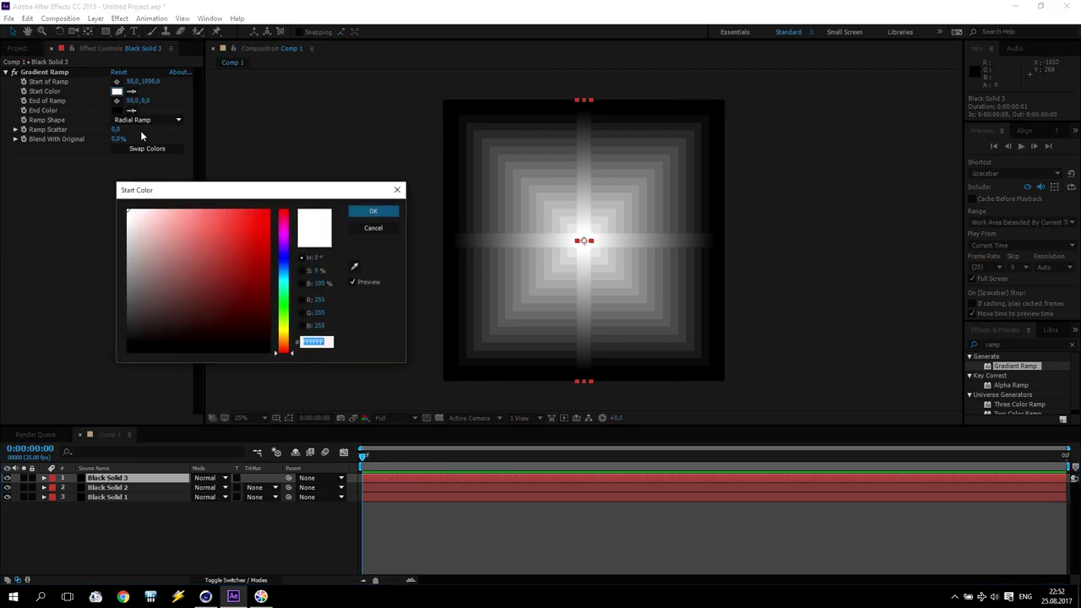
{"action": "left_click", "coordinate": [128, 221]}
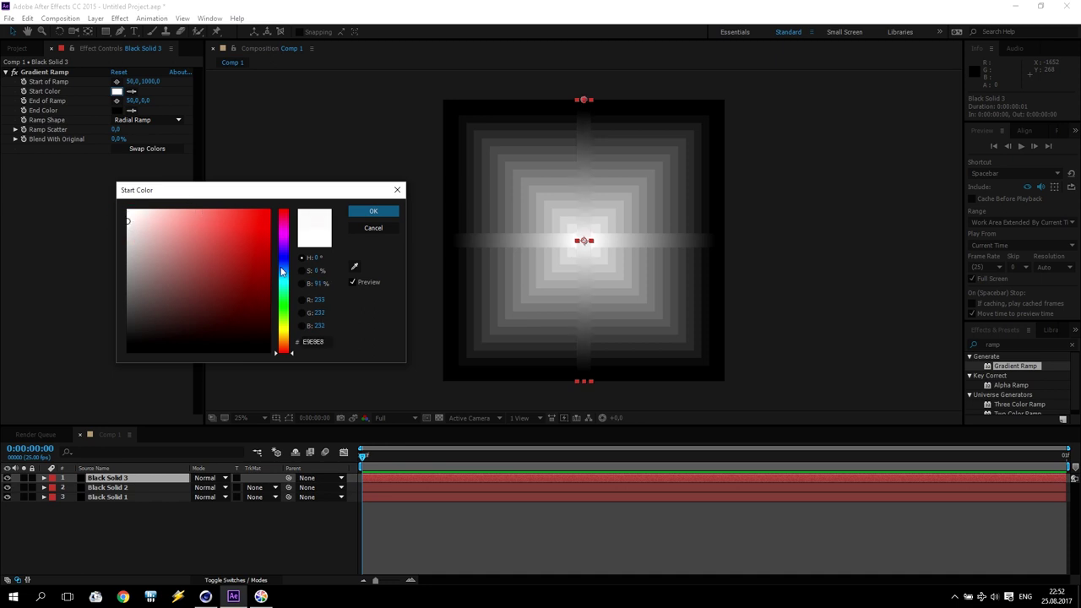
{"action": "left_click", "coordinate": [318, 283]}
{"action": "type", "text": "90"}
{"action": "left_click", "coordinate": [376, 211]}
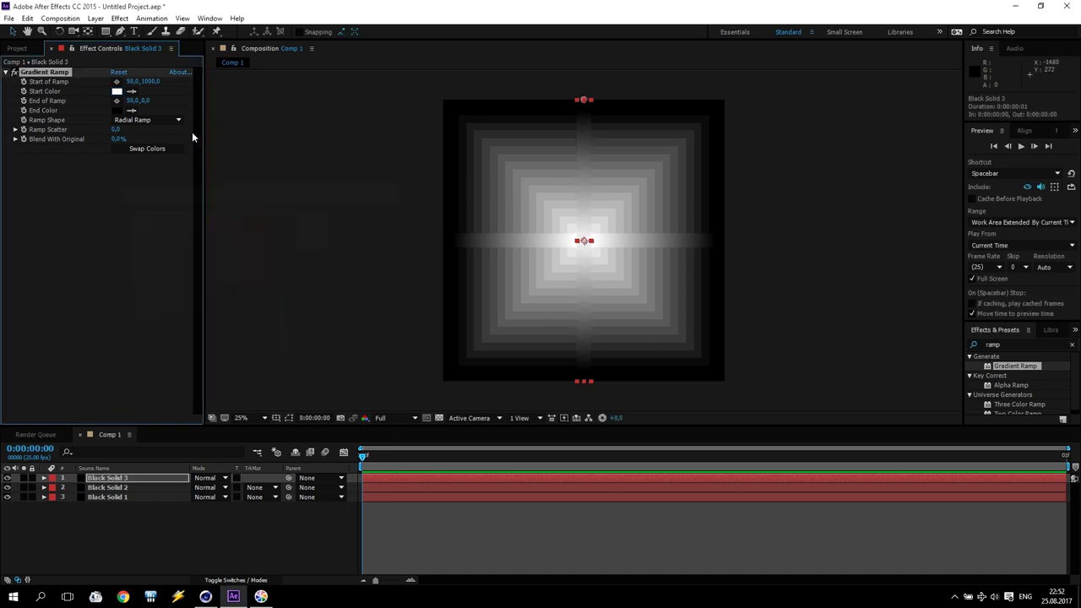
Step: Lower the brightness of Black Solid 2's ramp Start Color to 90% and deselect the layer
{"action": "left_click", "coordinate": [117, 90]}
{"action": "left_click", "coordinate": [128, 221]}
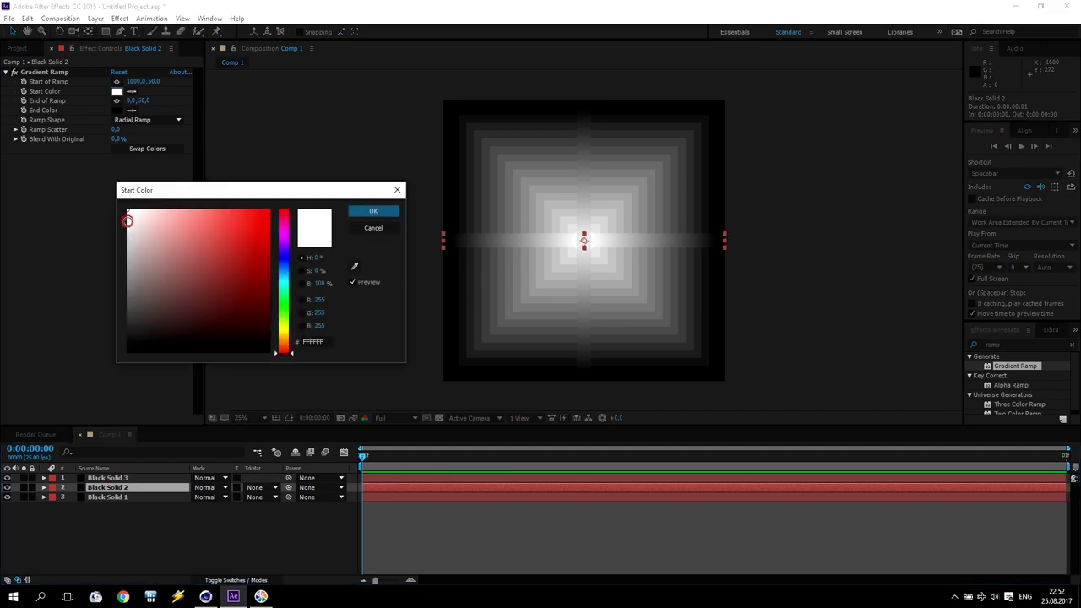
{"action": "left_click", "coordinate": [316, 285]}
{"action": "type", "text": "100"}
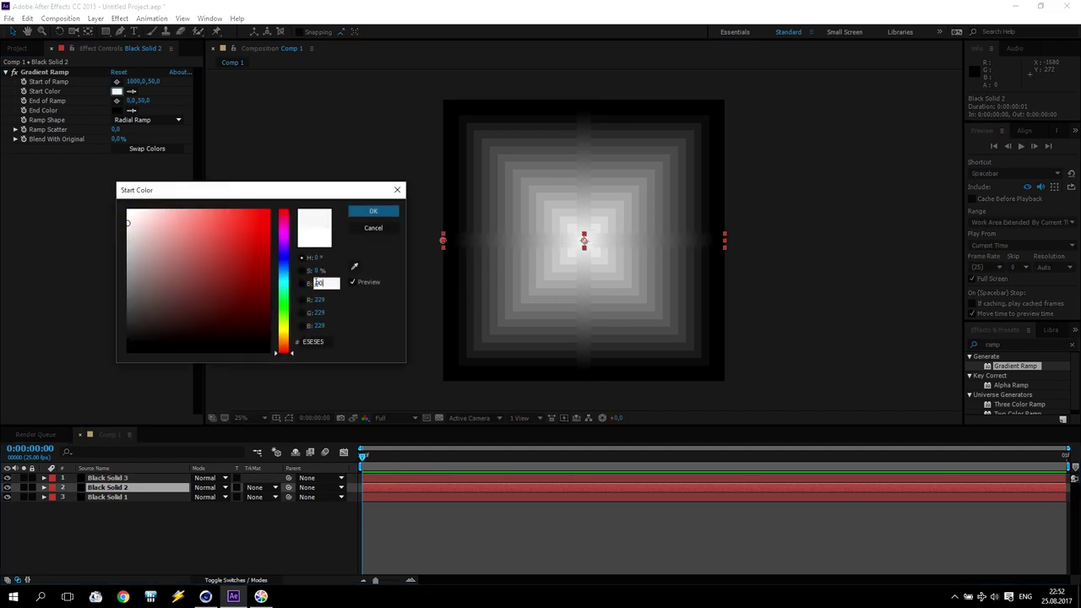
{"action": "left_click", "coordinate": [358, 215]}
{"action": "left_click", "coordinate": [842, 262]}
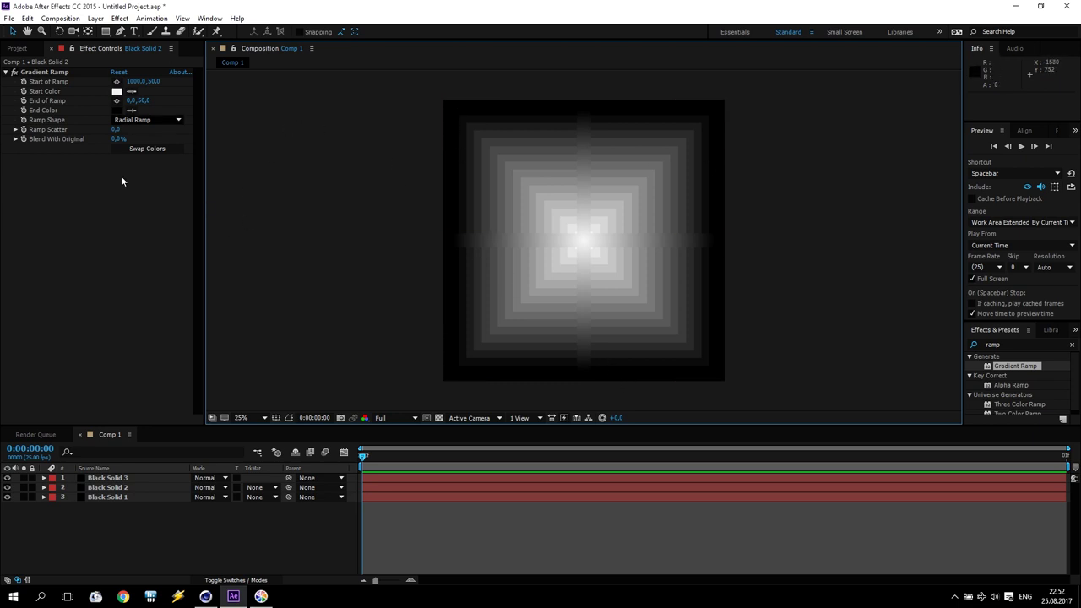
Step: Add Comp 1 to the render queue and set its output format to PNG Sequence
{"action": "left_click", "coordinate": [100, 440]}
{"action": "left_click", "coordinate": [68, 21]}
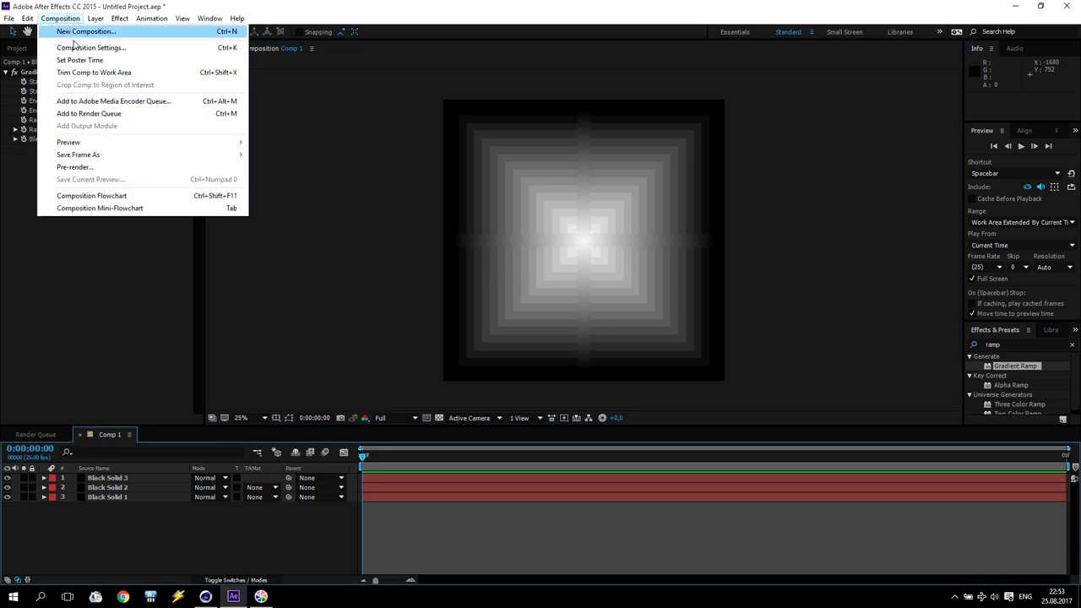
{"action": "left_click", "coordinate": [91, 110]}
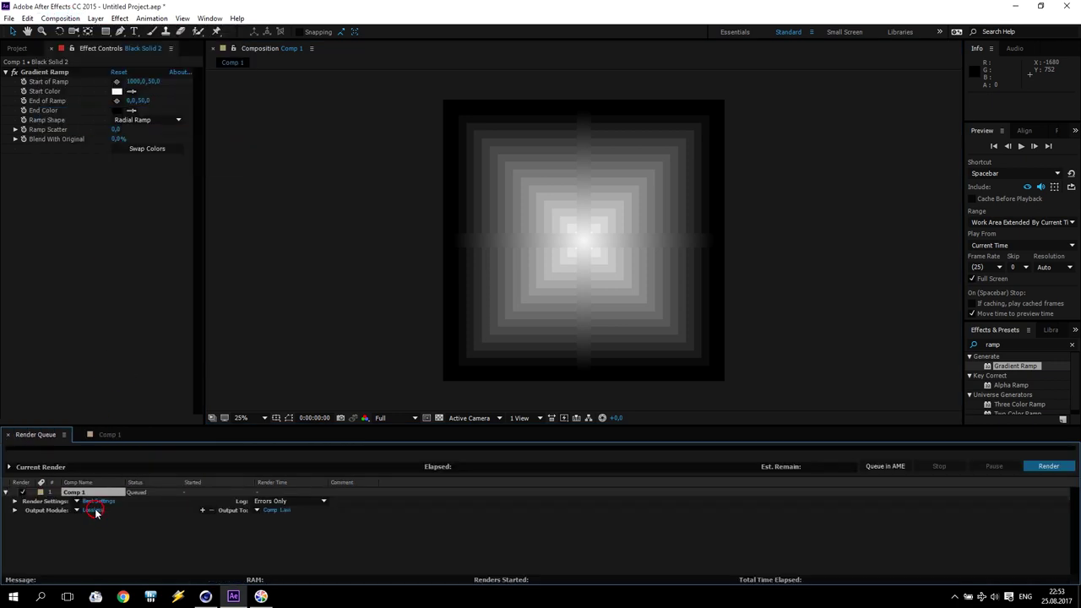
{"action": "left_click", "coordinate": [93, 511]}
{"action": "left_click", "coordinate": [485, 157]}
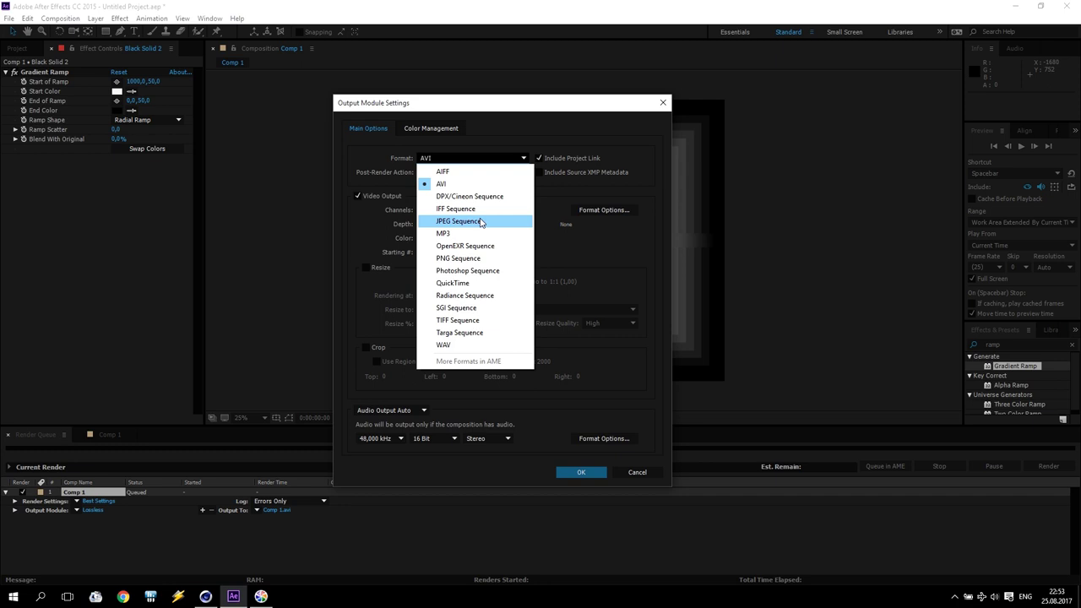
{"action": "left_click", "coordinate": [460, 258]}
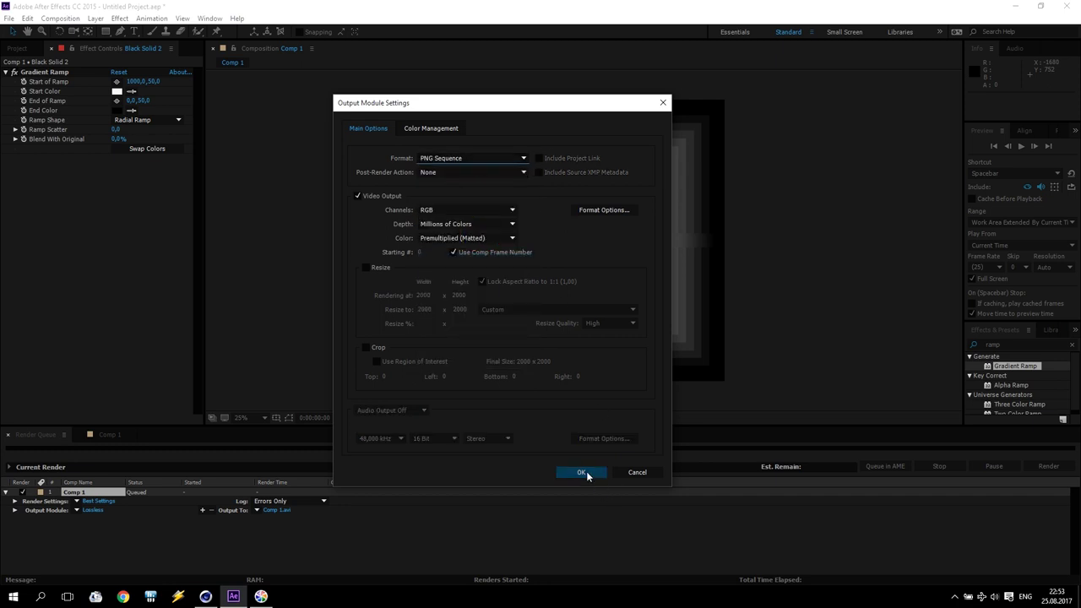
{"action": "left_click", "coordinate": [582, 473]}
Step: Save the output to the Desktop in the Comp 1 subfolder and render the composition
{"action": "left_click", "coordinate": [323, 510]}
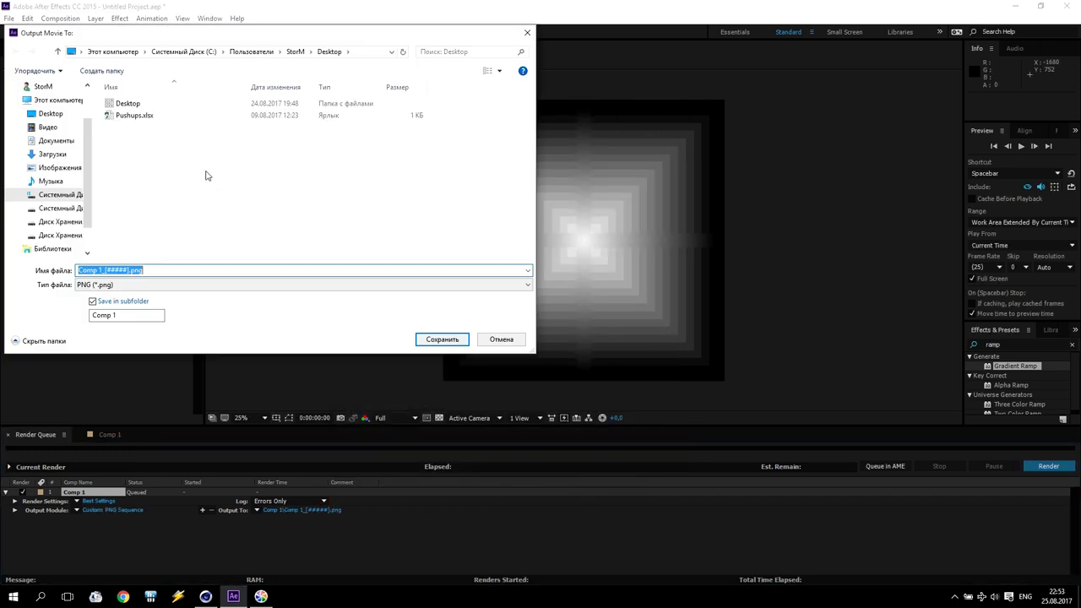
{"action": "left_click", "coordinate": [51, 113]}
{"action": "left_click", "coordinate": [442, 338]}
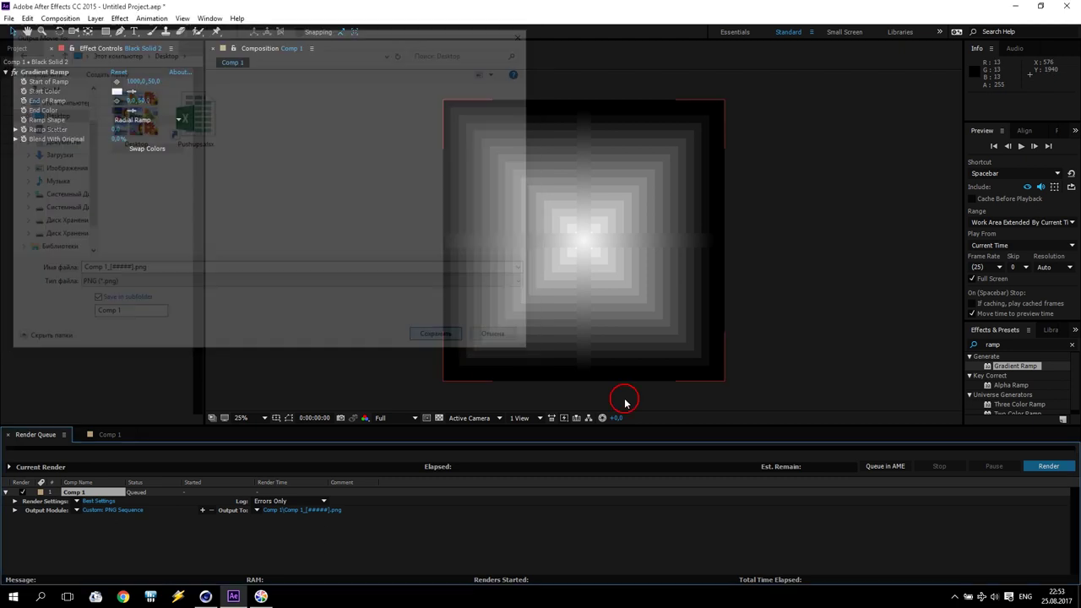
{"action": "left_click", "coordinate": [1029, 470]}
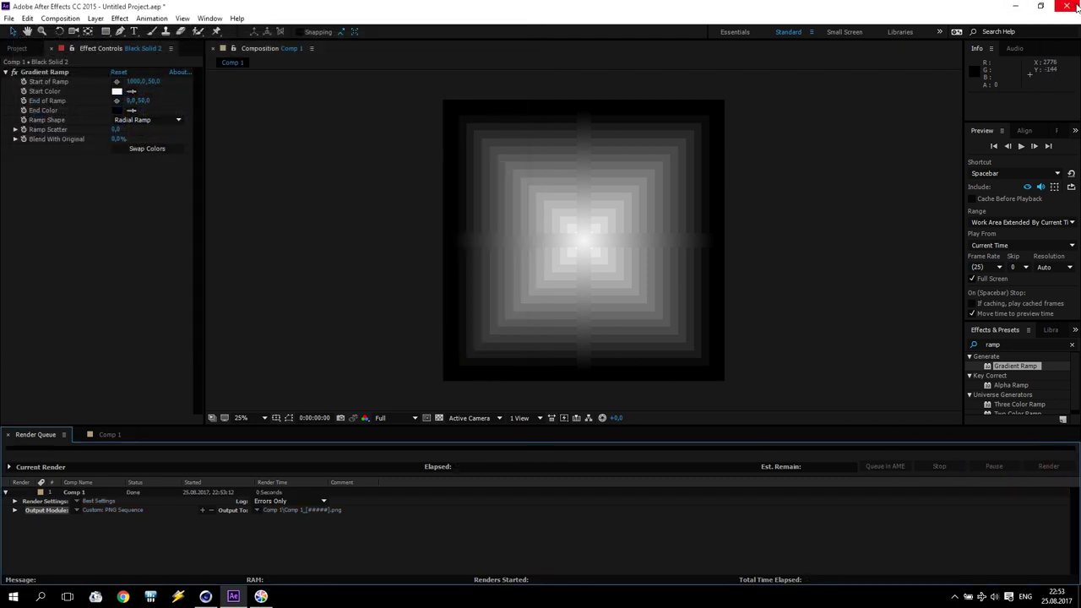
Step: Switch to Cinema 4D and add a Plane with a width and height of 1000 cm
{"action": "left_click", "coordinate": [205, 596]}
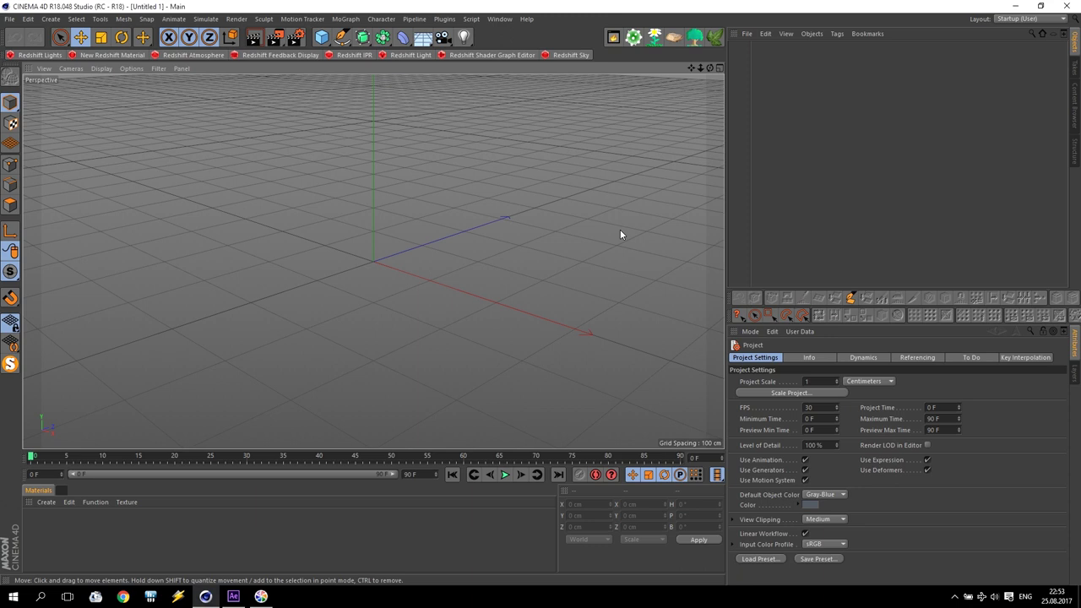
{"action": "left_click", "coordinate": [321, 36]}
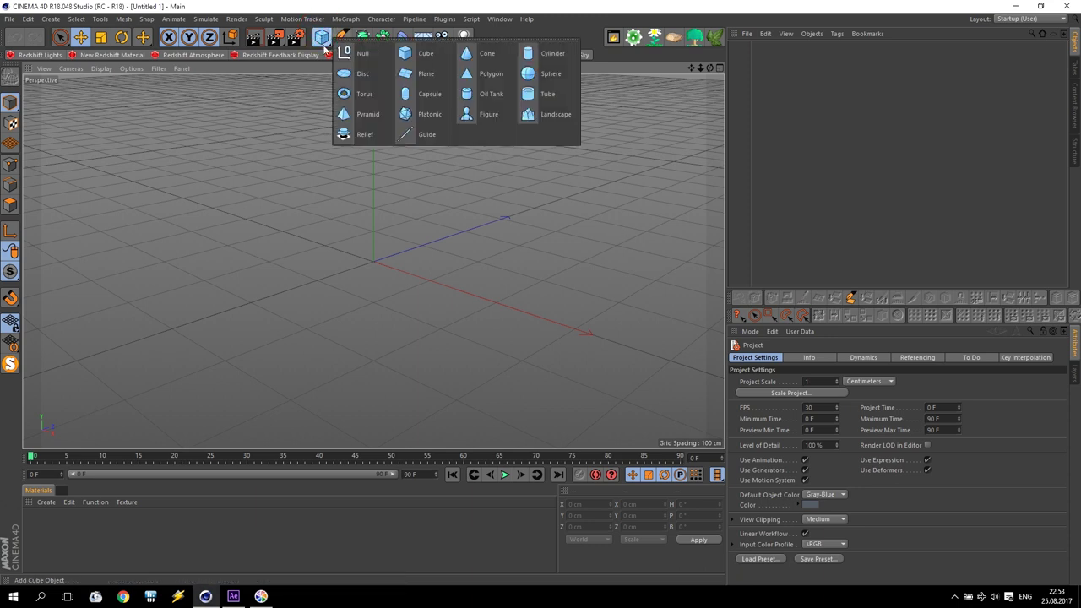
{"action": "left_click", "coordinate": [414, 85]}
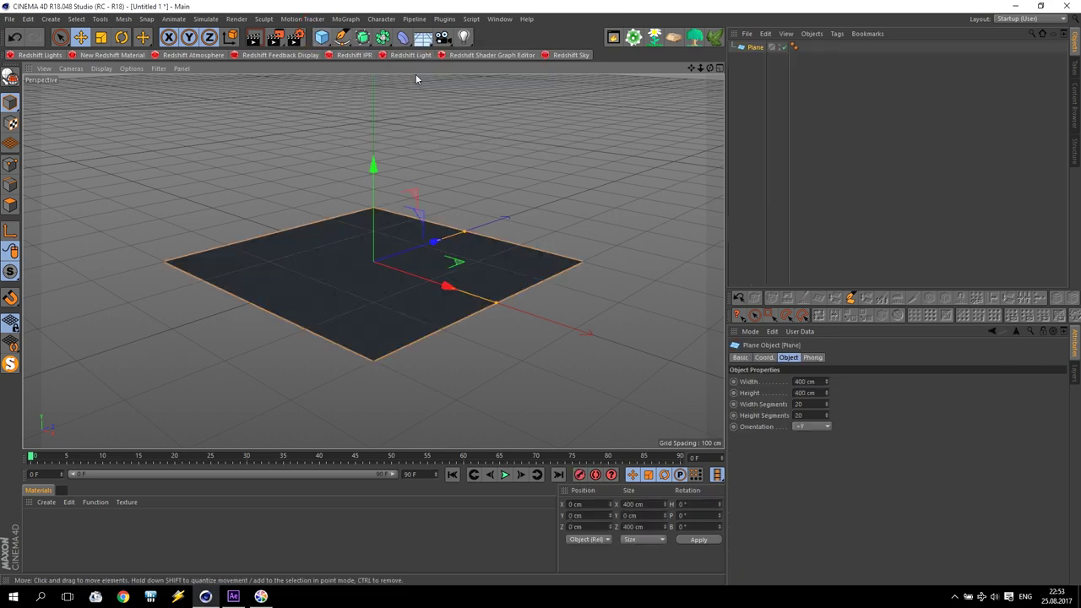
{"action": "left_click", "coordinate": [809, 381]}
{"action": "type", "text": "1000"}
{"action": "key", "text": "Tab"}
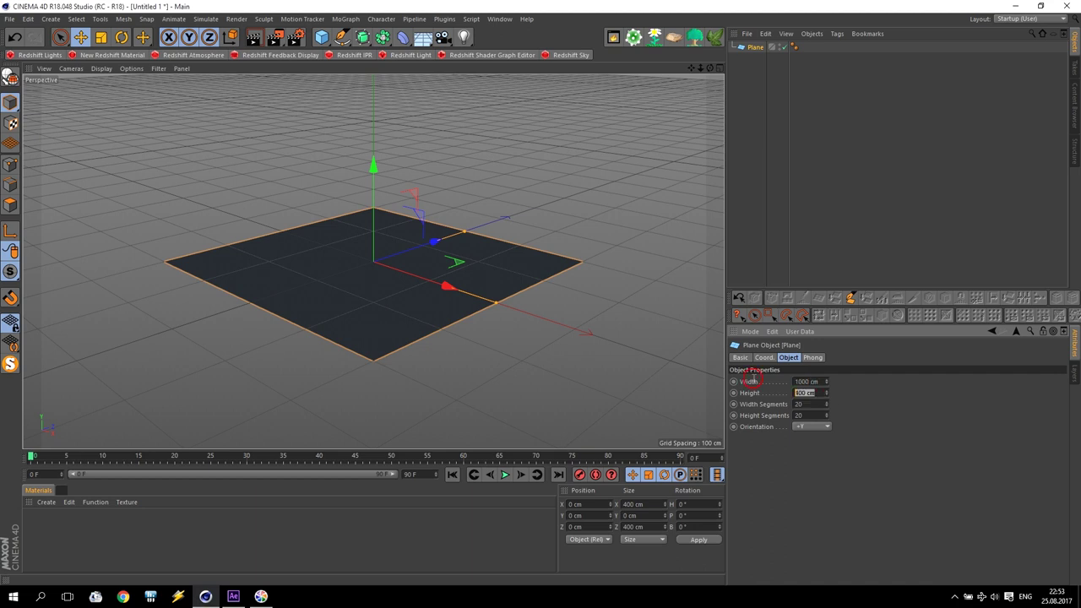
{"action": "type", "text": "1000"}
{"action": "key", "text": "Return"}
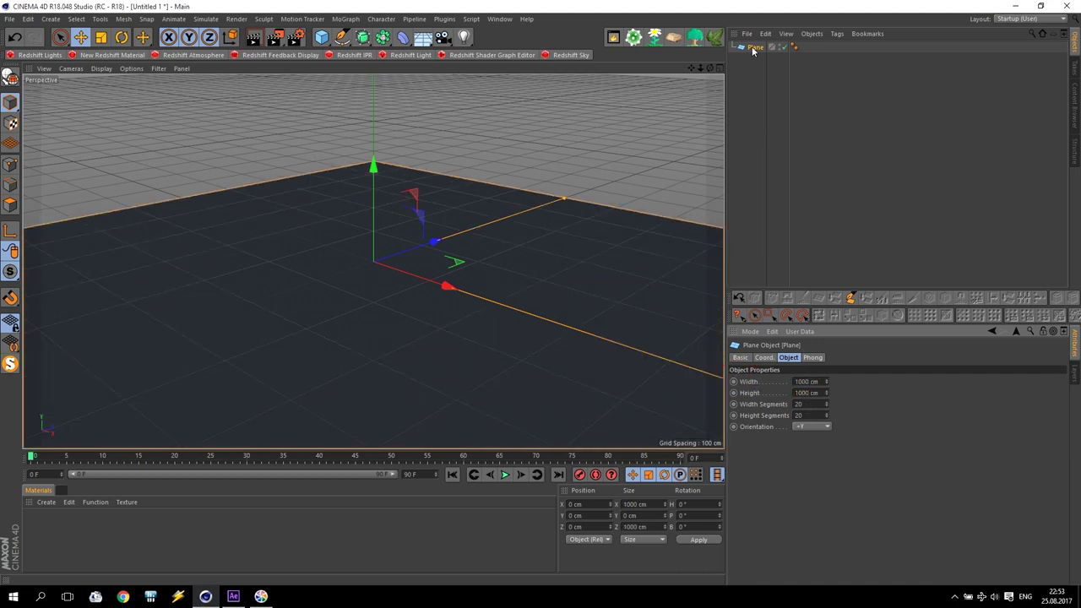
Step: Add a Displacer deformer and make it a child of the Plane
{"action": "left_click", "coordinate": [402, 37]}
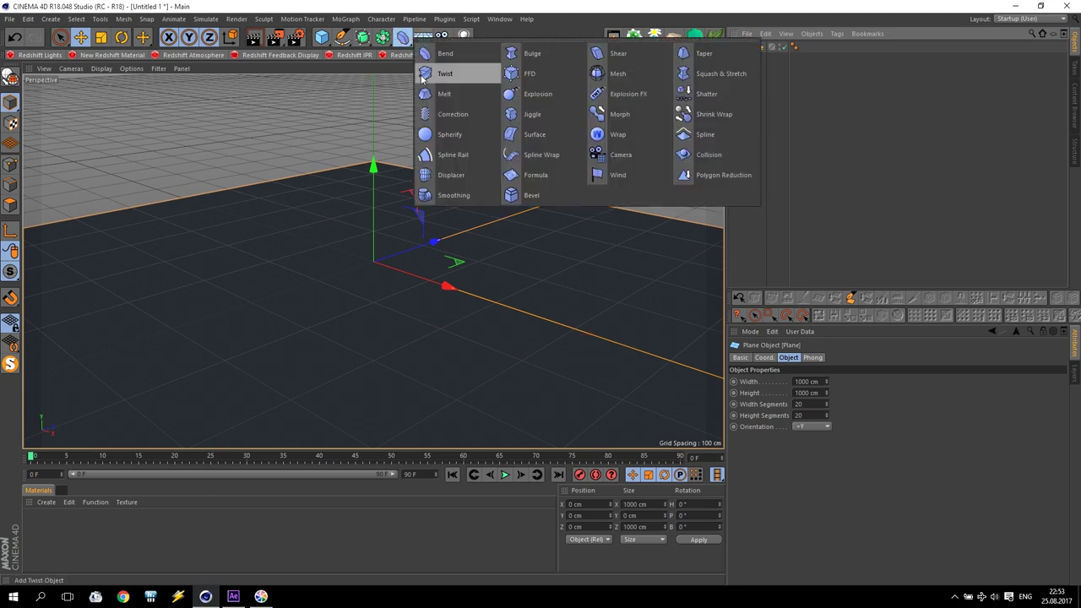
{"action": "left_click", "coordinate": [459, 182]}
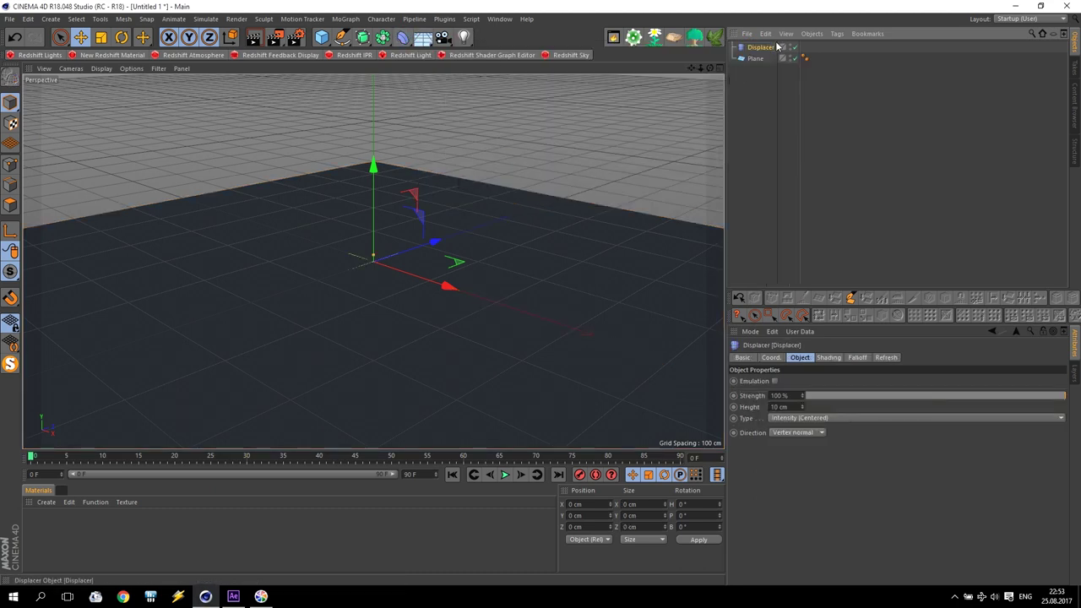
{"action": "left_click_drag", "start_coordinate": [762, 49], "coordinate": [765, 60]}
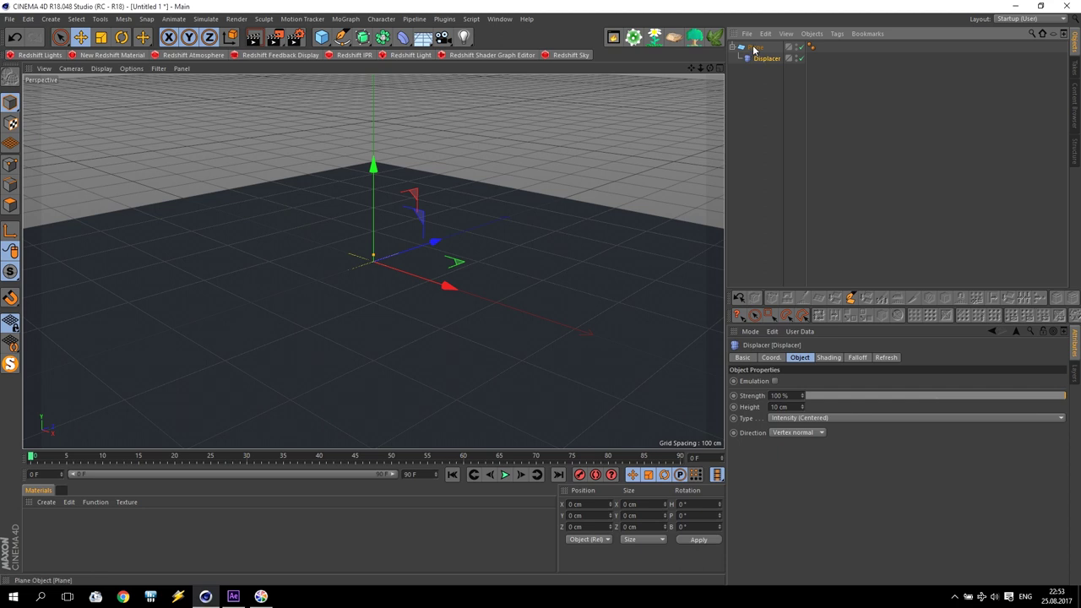
{"action": "left_click", "coordinate": [766, 60]}
Step: Load Comp 1_00000.png from the Desktop's Comp 1 folder as the Displacer's custom shader without copying it to the project location
{"action": "left_click", "coordinate": [827, 357]}
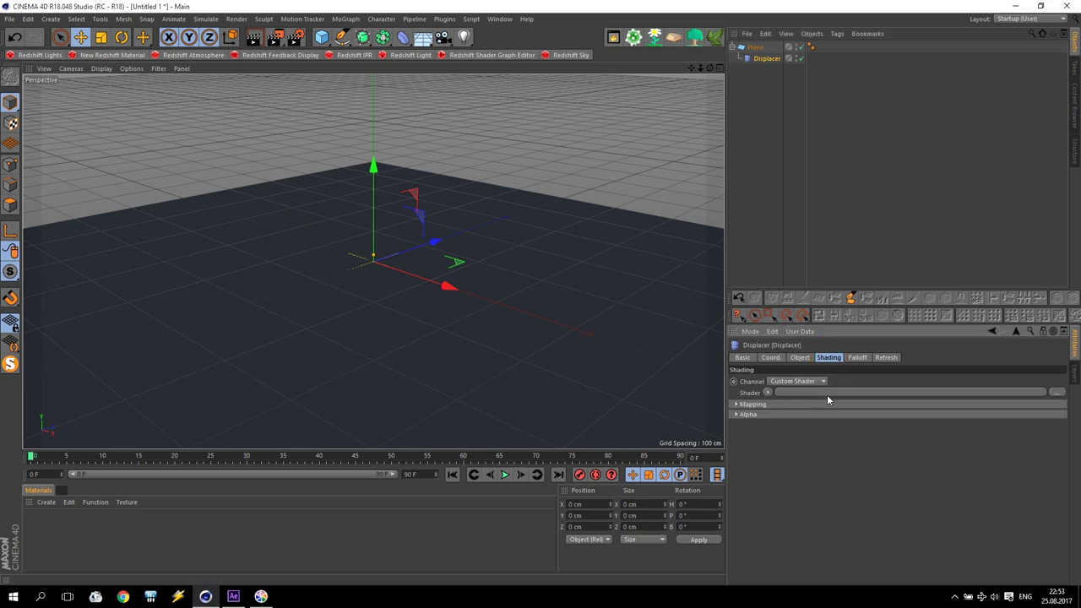
{"action": "left_click", "coordinate": [1056, 393]}
{"action": "left_click", "coordinate": [58, 119]}
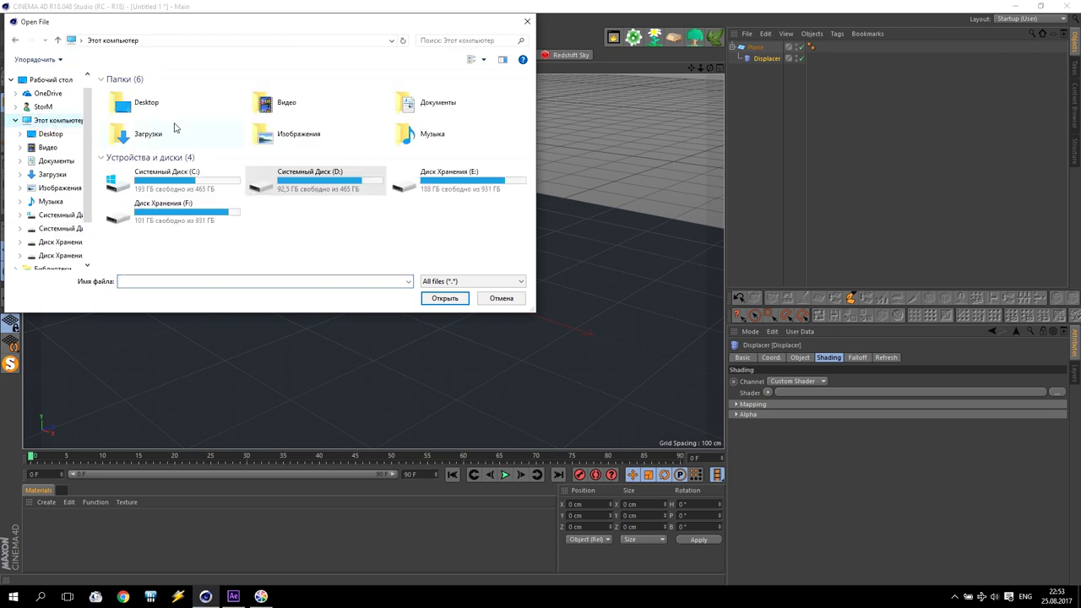
{"action": "left_click", "coordinate": [50, 134]}
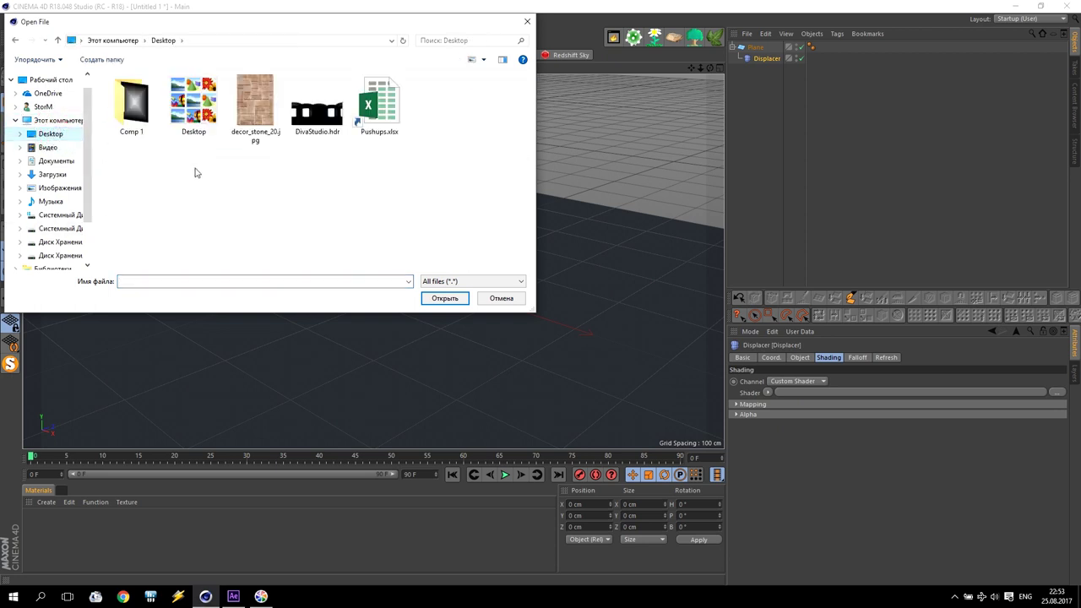
{"action": "double_click", "coordinate": [133, 105]}
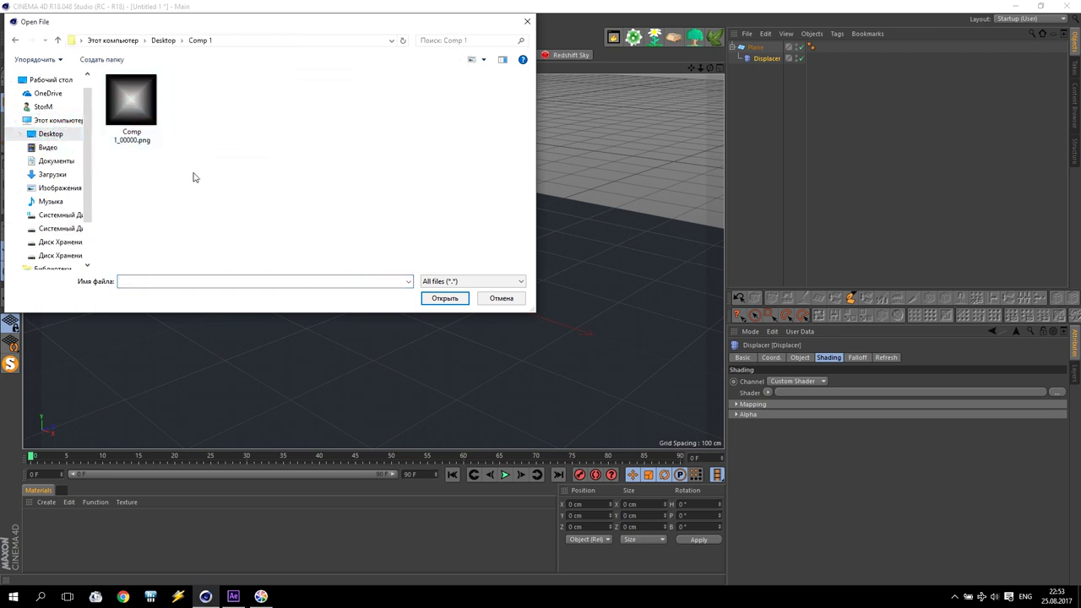
{"action": "left_click", "coordinate": [122, 98]}
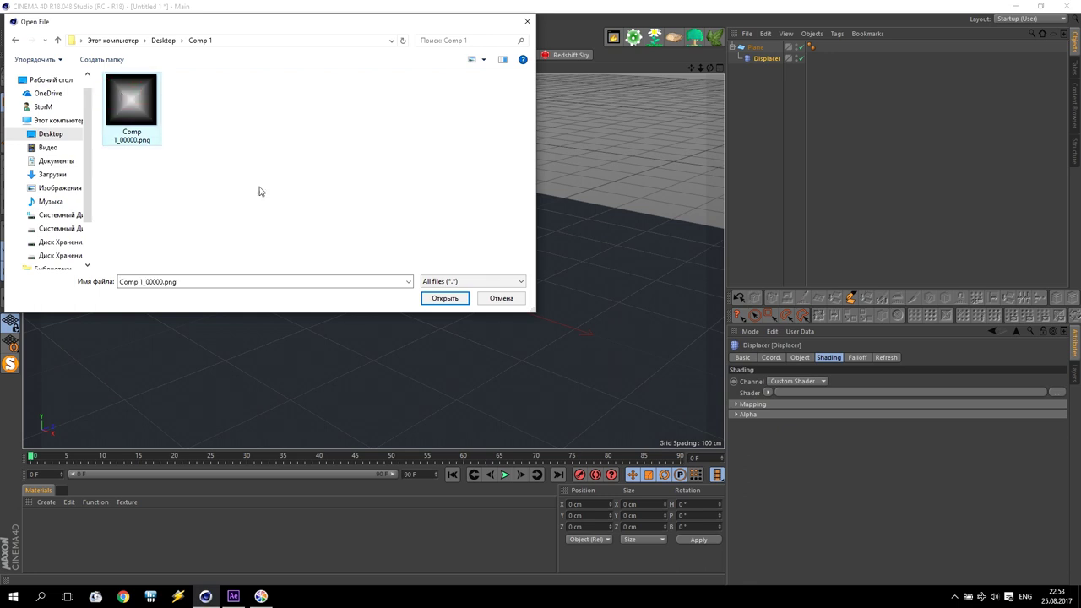
{"action": "left_click", "coordinate": [445, 300]}
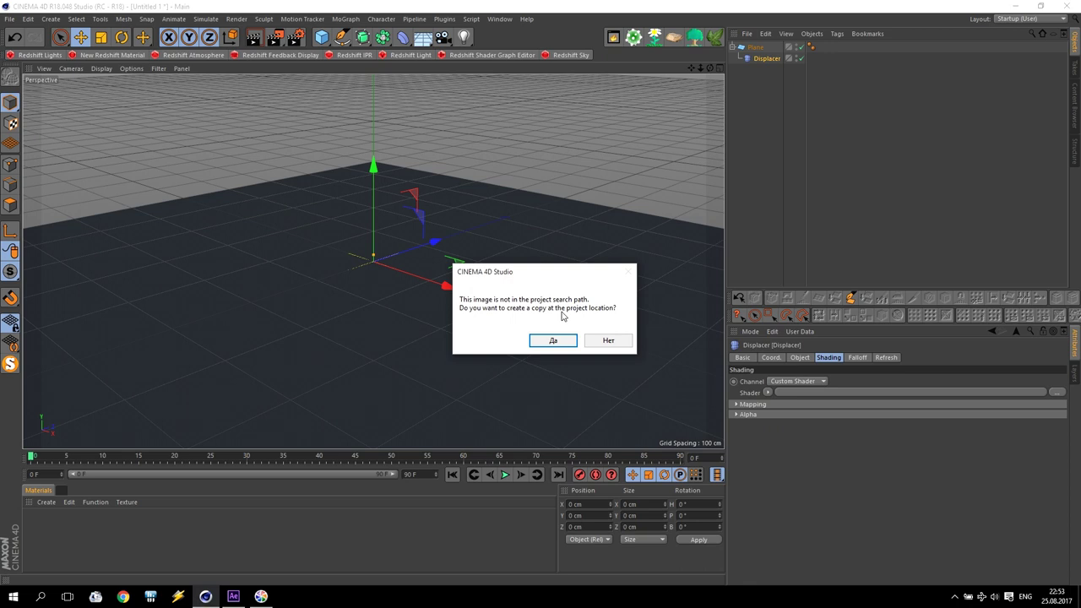
{"action": "left_click", "coordinate": [596, 337]}
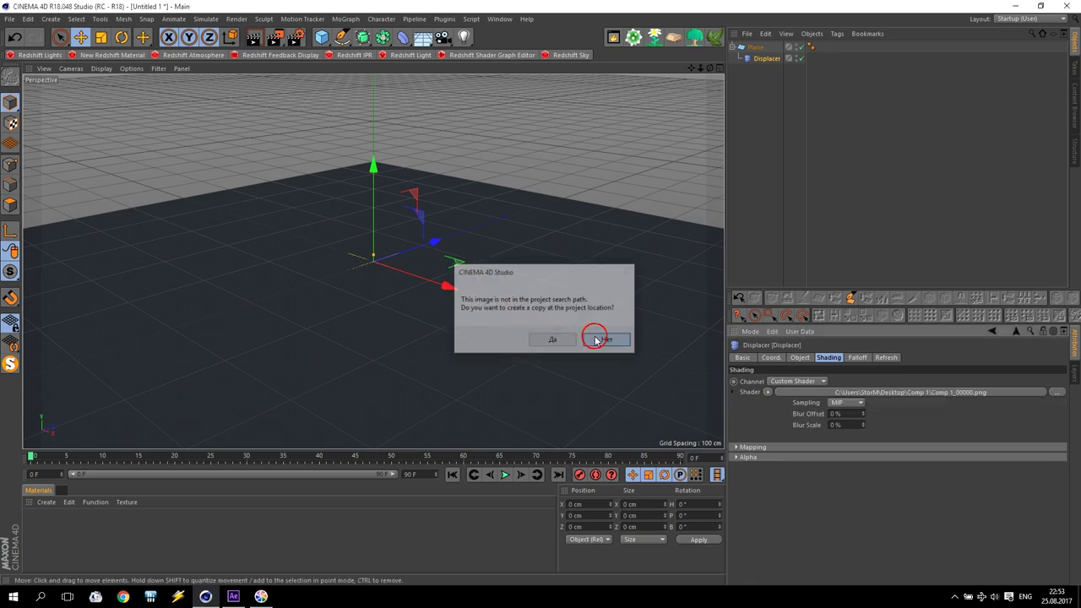
Step: Set the Displacer's height to 300 cm
{"action": "left_click", "coordinate": [800, 357]}
{"action": "left_click_drag", "start_coordinate": [803, 407], "coordinate": [803, 354]}
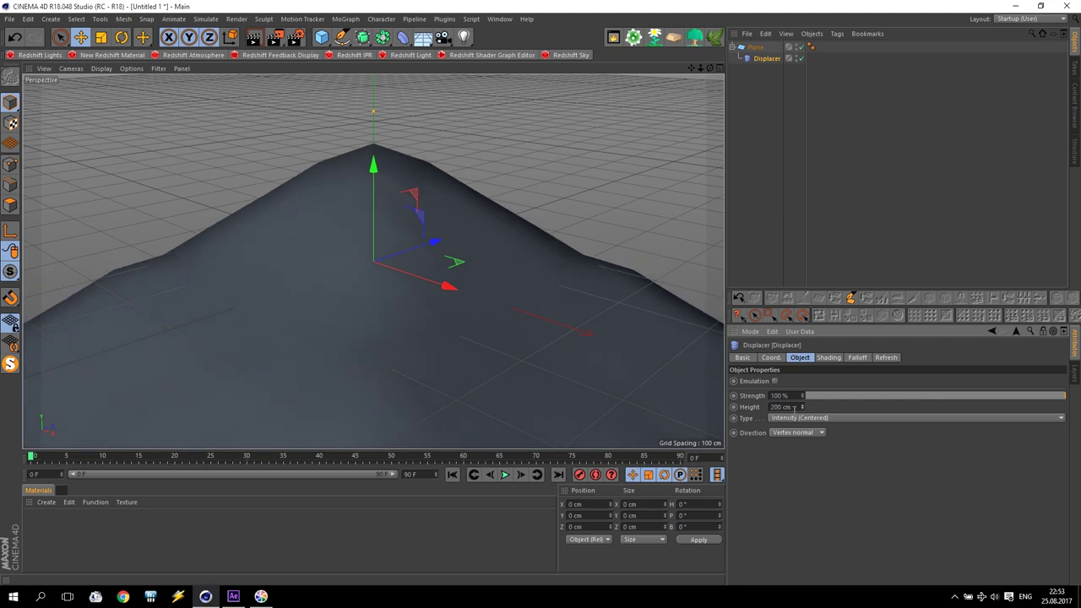
{"action": "type", "text": "300"}
{"action": "key", "text": "Return"}
{"action": "left_click_drag", "start_coordinate": [620, 389], "coordinate": [581, 179], "text": "alt"}
{"action": "left_click_drag", "start_coordinate": [486, 243], "coordinate": [632, 118], "text": "alt"}
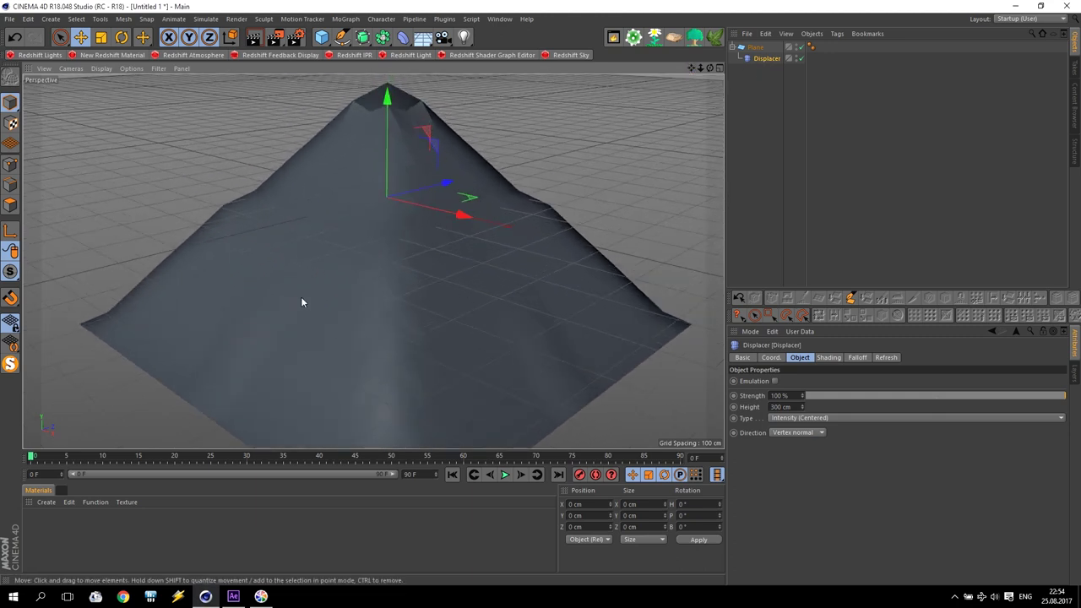
Step: Set the Plane's width segments and height segments to 500 and inspect the displaced steps and central ramp
{"action": "left_click", "coordinate": [755, 47]}
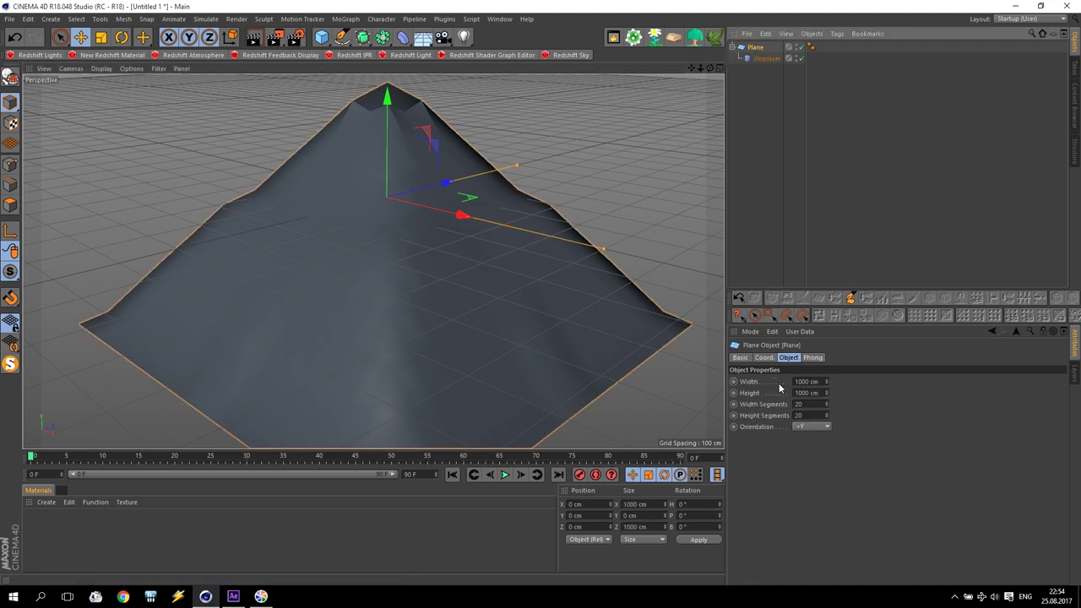
{"action": "left_click_drag", "start_coordinate": [810, 404], "coordinate": [752, 397]}
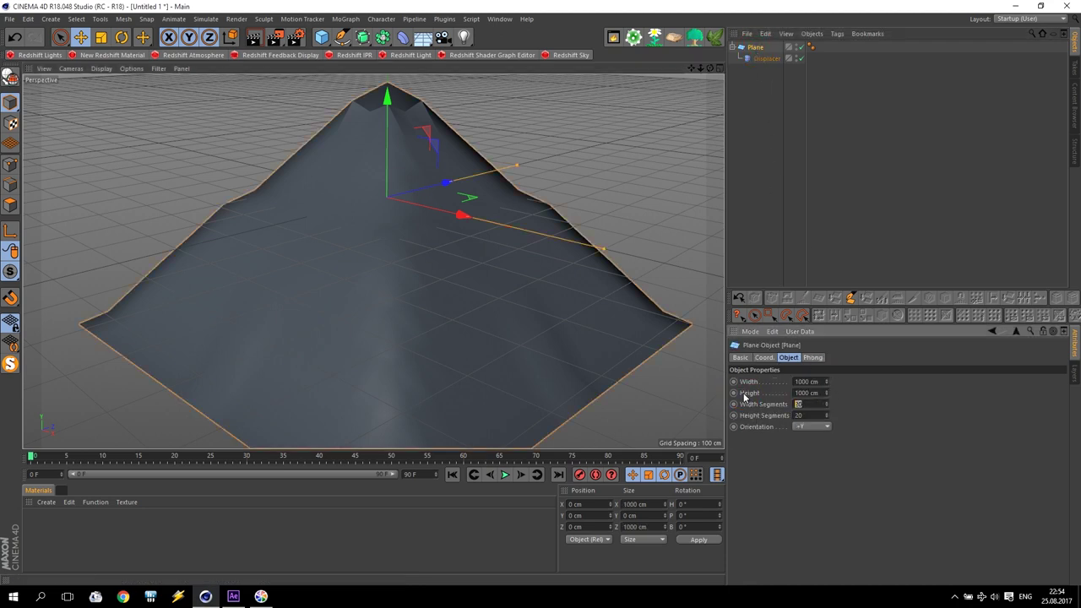
{"action": "type", "text": "500"}
{"action": "left_click_drag", "start_coordinate": [813, 415], "coordinate": [755, 411]}
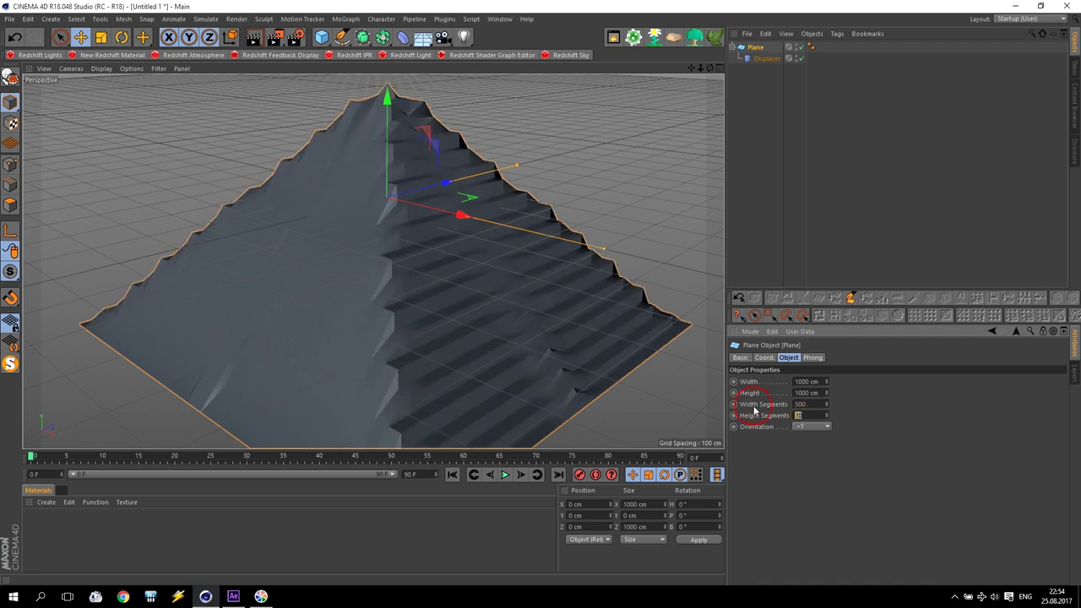
{"action": "key", "text": "Return"}
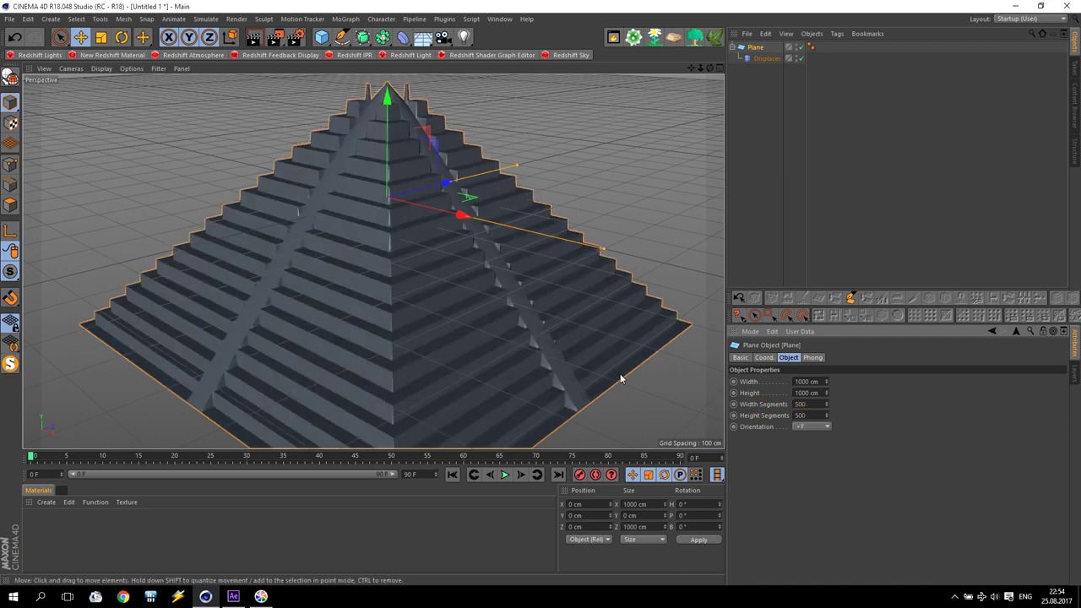
{"action": "left_click_drag", "start_coordinate": [588, 350], "coordinate": [548, 348], "text": "alt"}
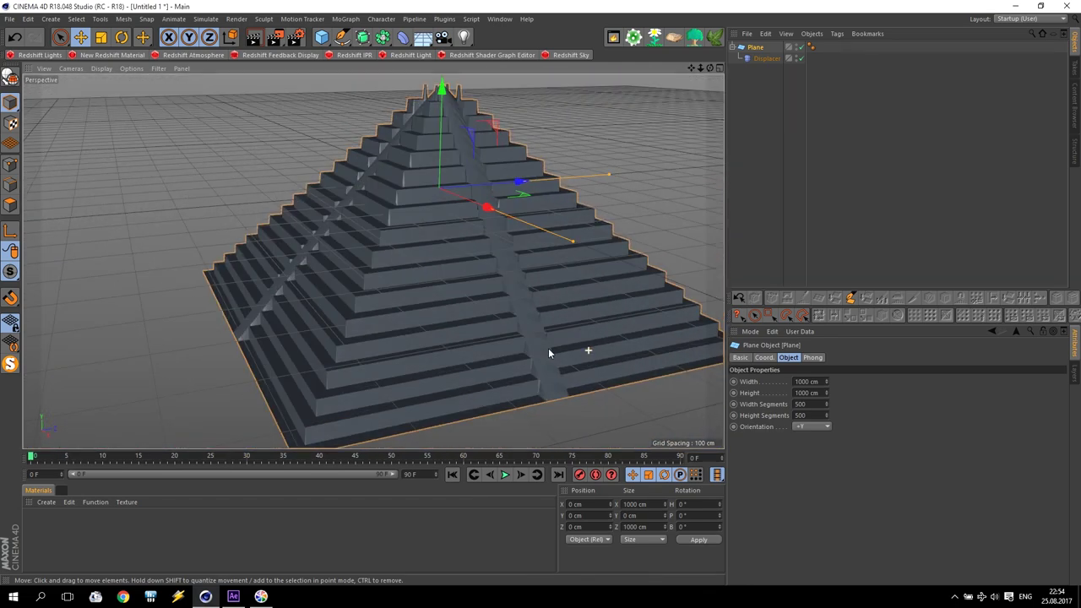
{"action": "scroll", "coordinate": [525, 258], "scroll_direction": "up", "scroll_amount": 8}
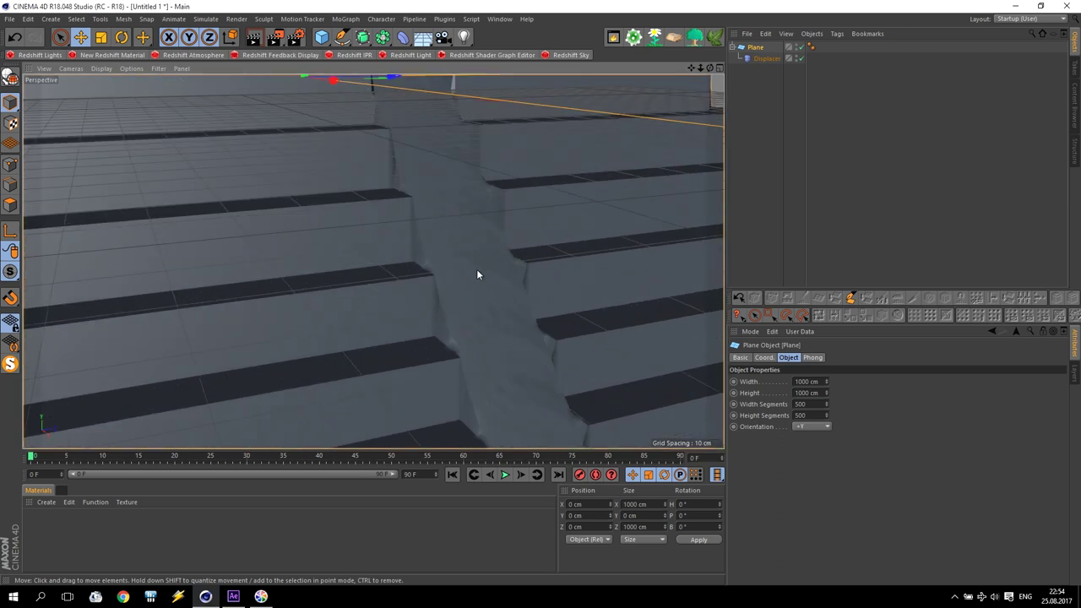
{"action": "scroll", "coordinate": [477, 304], "scroll_direction": "down", "scroll_amount": 8}
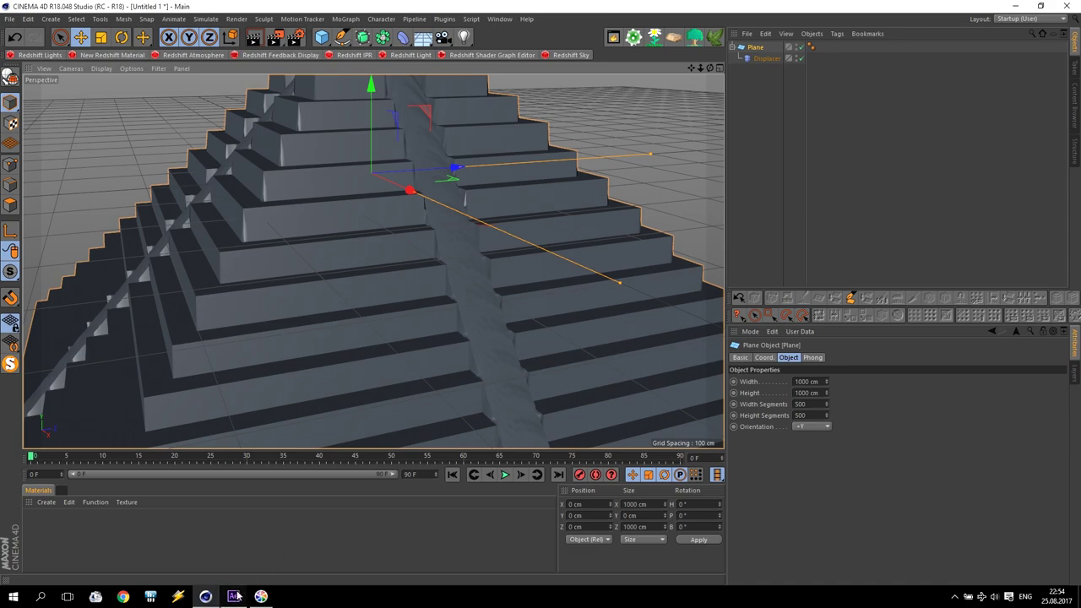
Step: Switch to After Effects and apply the Posterize effect to the Black Solid 3 layer of Comp 1 with a level of 50
{"action": "left_click", "coordinate": [234, 596]}
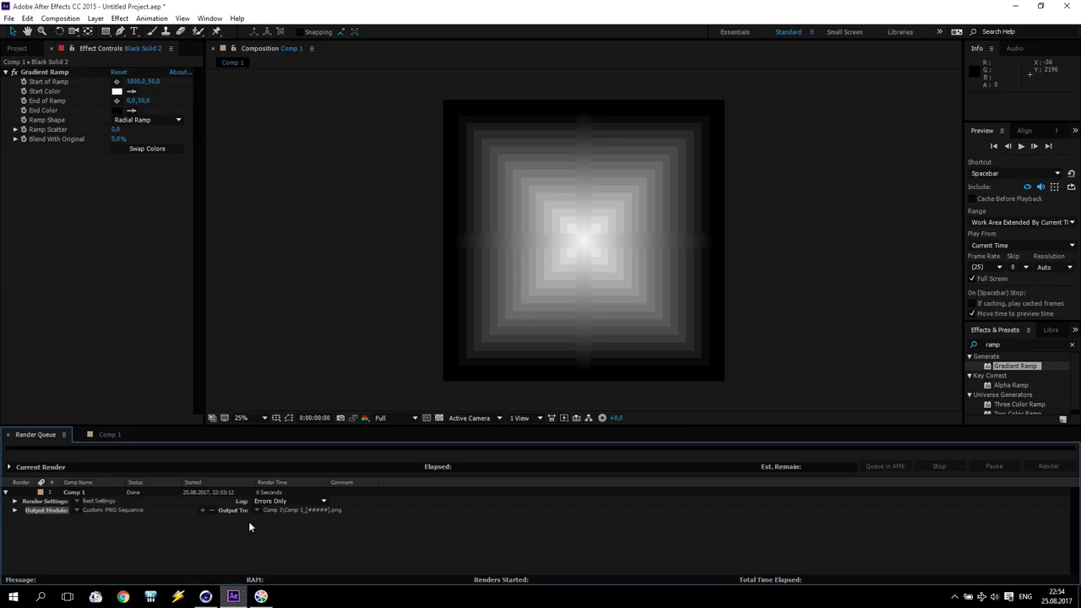
{"action": "left_click", "coordinate": [57, 73]}
{"action": "left_click", "coordinate": [70, 488]}
{"action": "left_click", "coordinate": [110, 478]}
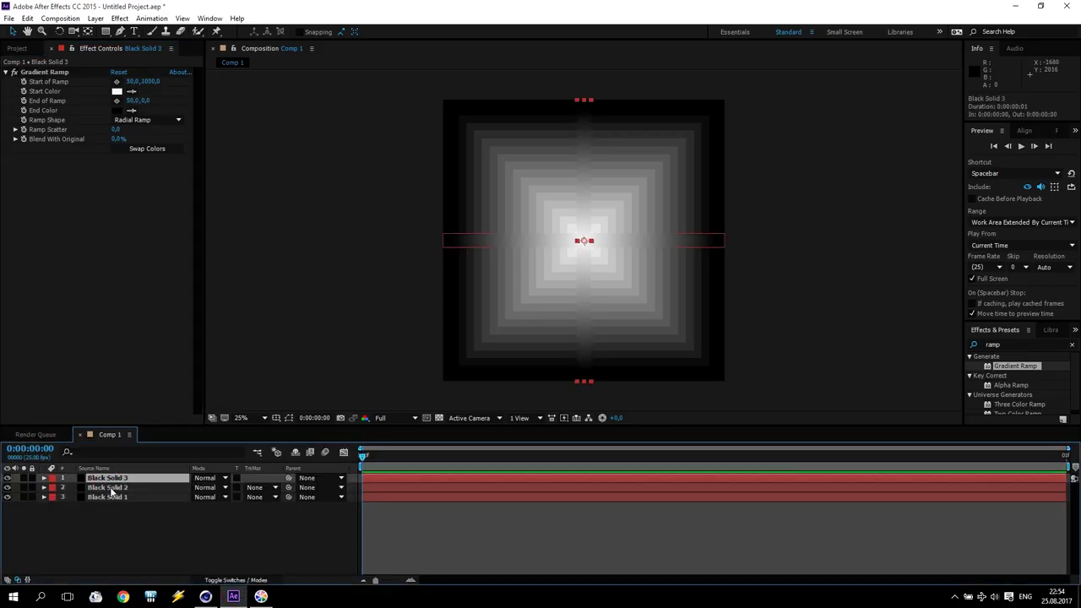
{"action": "left_click", "coordinate": [1016, 339]}
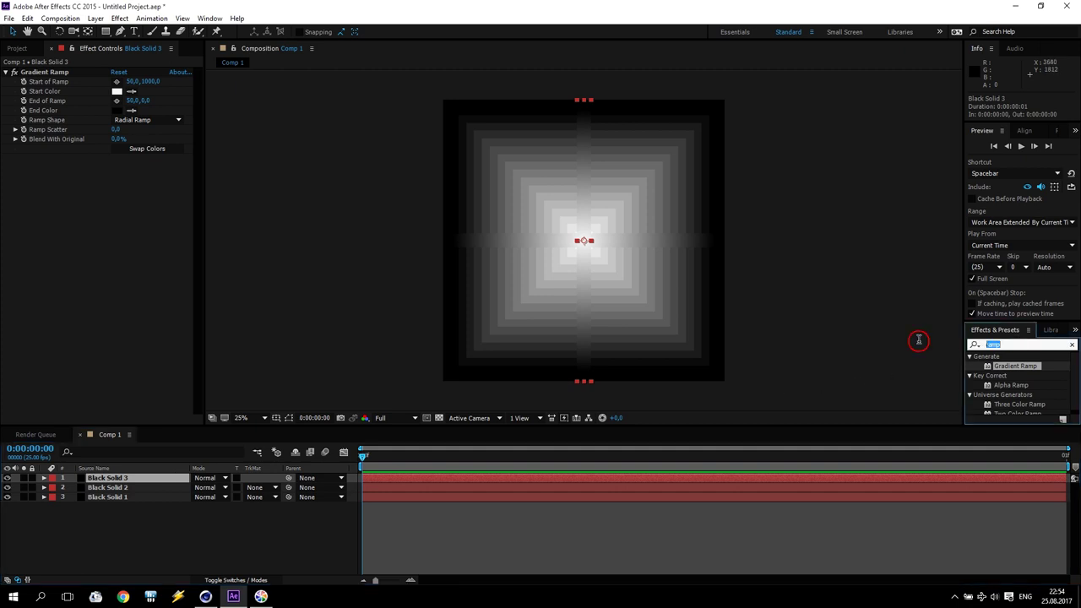
{"action": "type", "text": "poste"}
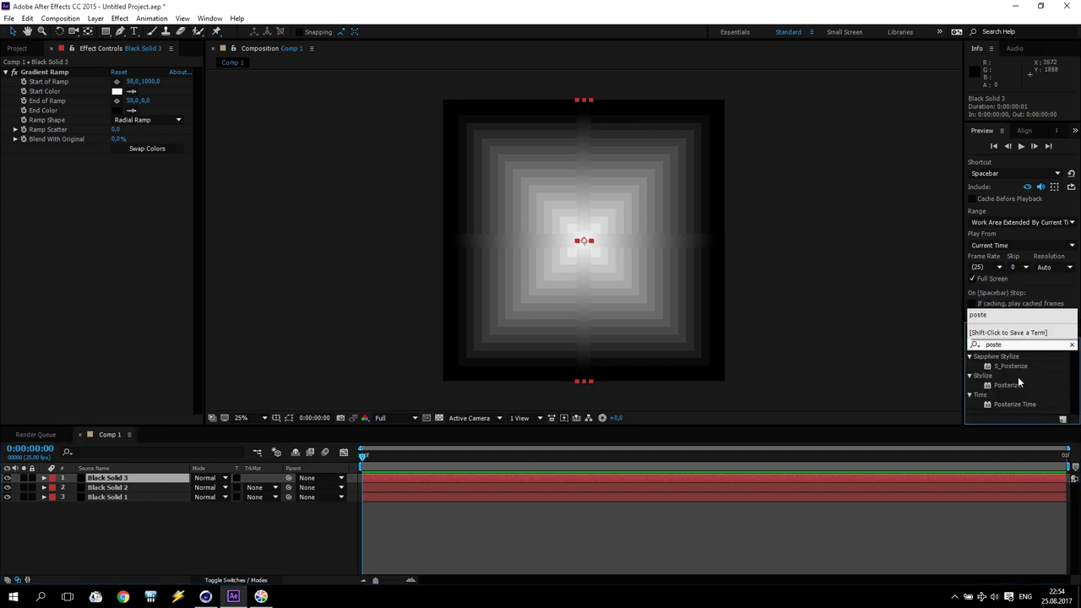
{"action": "left_click_drag", "start_coordinate": [1019, 383], "coordinate": [133, 189]}
{"action": "left_click", "coordinate": [115, 168]}
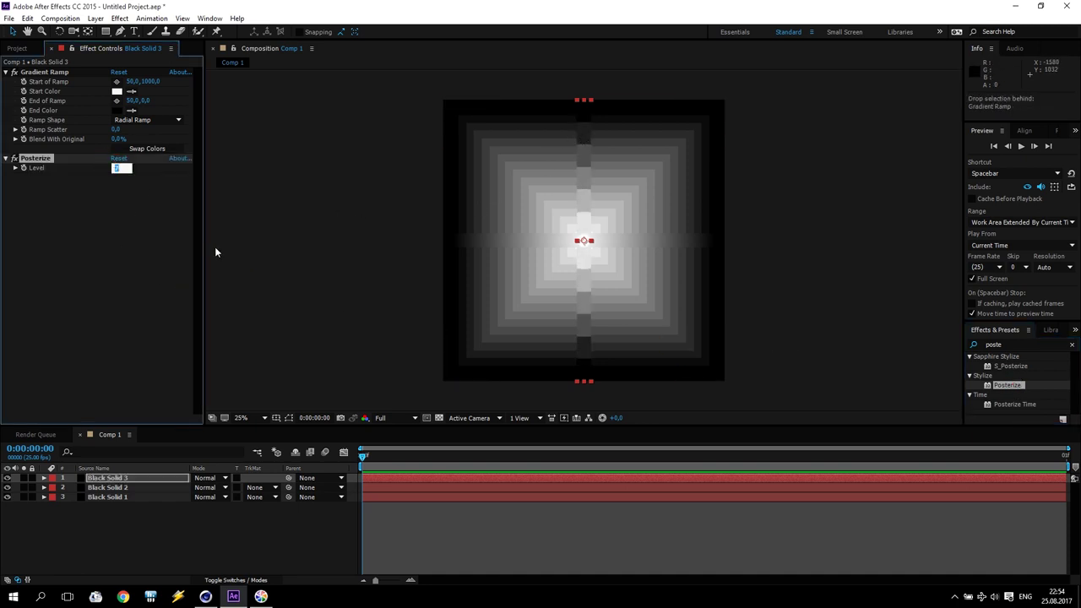
{"action": "key", "text": "Return"}
{"action": "key", "text": "period"}
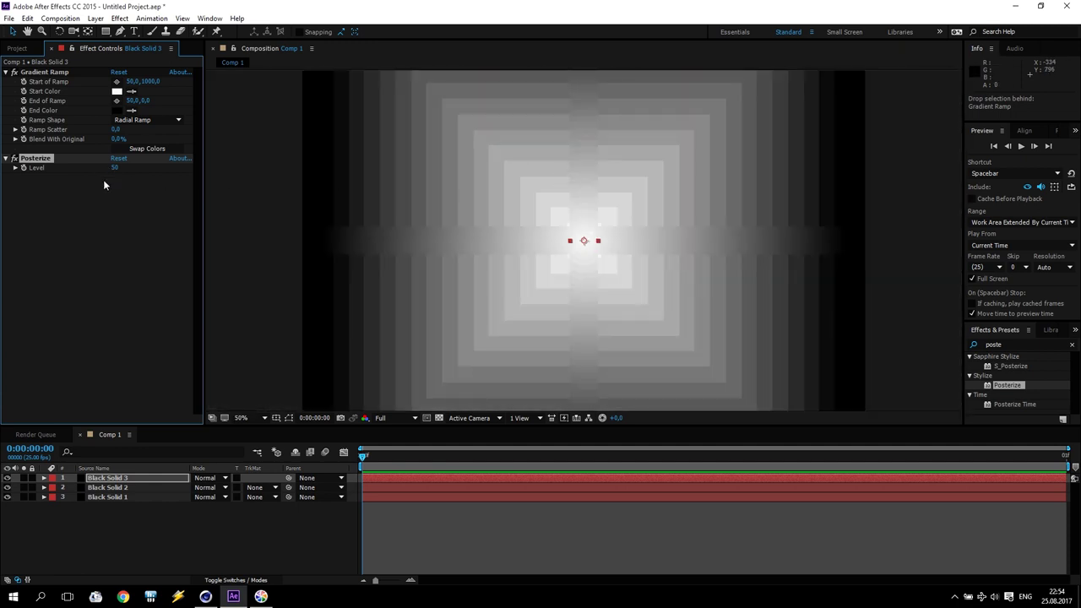
Step: Copy the Posterize effect from Black Solid 3 to the Black Solid 2 layer
{"action": "left_click", "coordinate": [48, 165]}
{"action": "left_click", "coordinate": [107, 487]}
{"action": "left_click", "coordinate": [61, 158]}
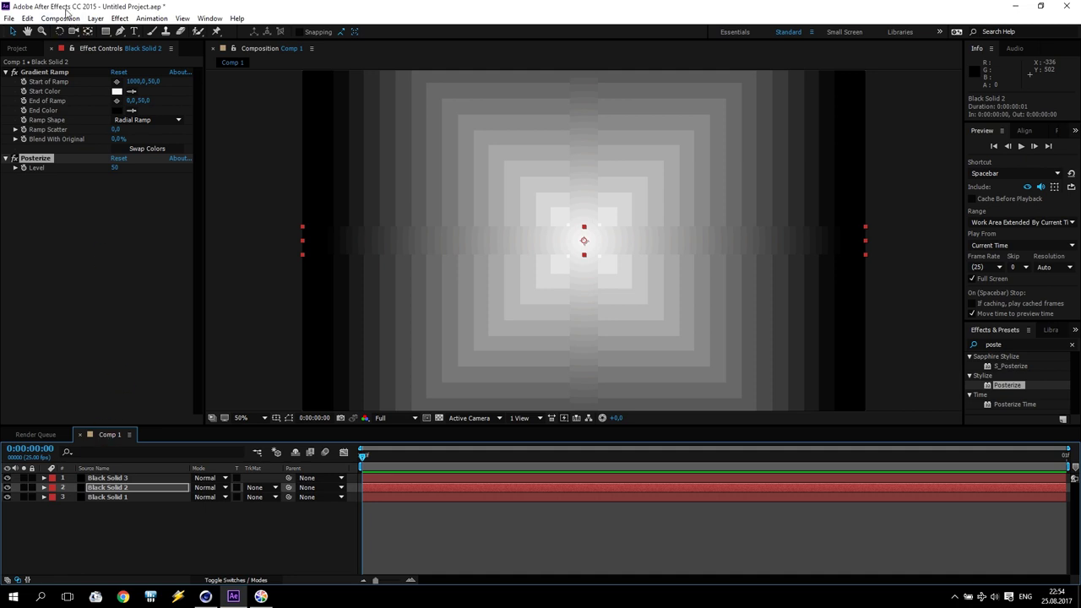
Step: Add Comp 1 to the render queue again, set its output format to PNG Sequence and render it
{"action": "left_click", "coordinate": [60, 18]}
{"action": "left_click", "coordinate": [93, 113]}
{"action": "left_click", "coordinate": [93, 537]}
{"action": "left_click", "coordinate": [453, 160]}
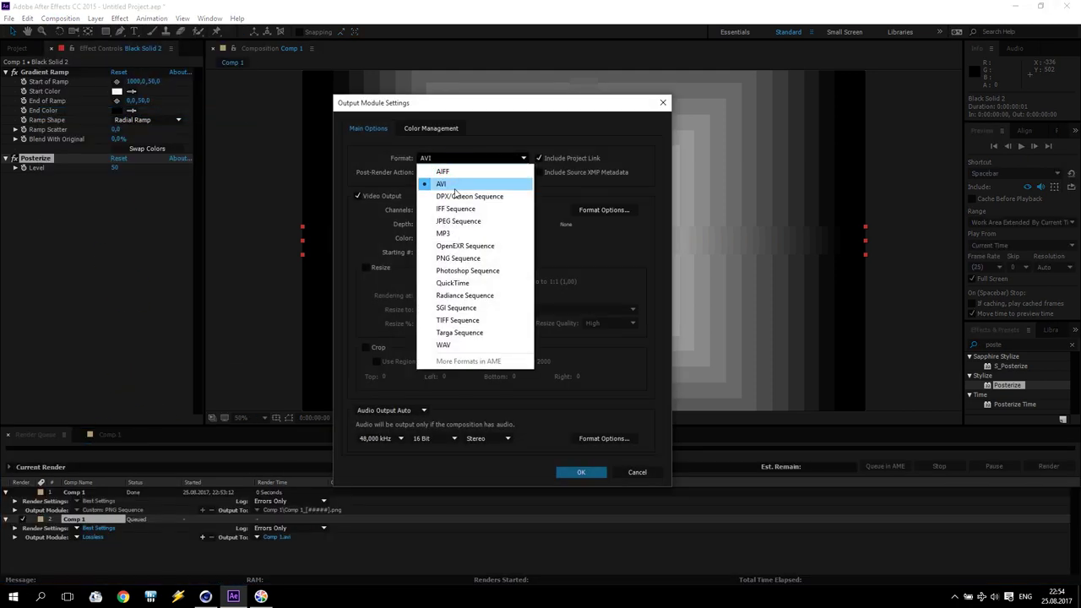
{"action": "left_click", "coordinate": [477, 258]}
{"action": "left_click", "coordinate": [582, 473]}
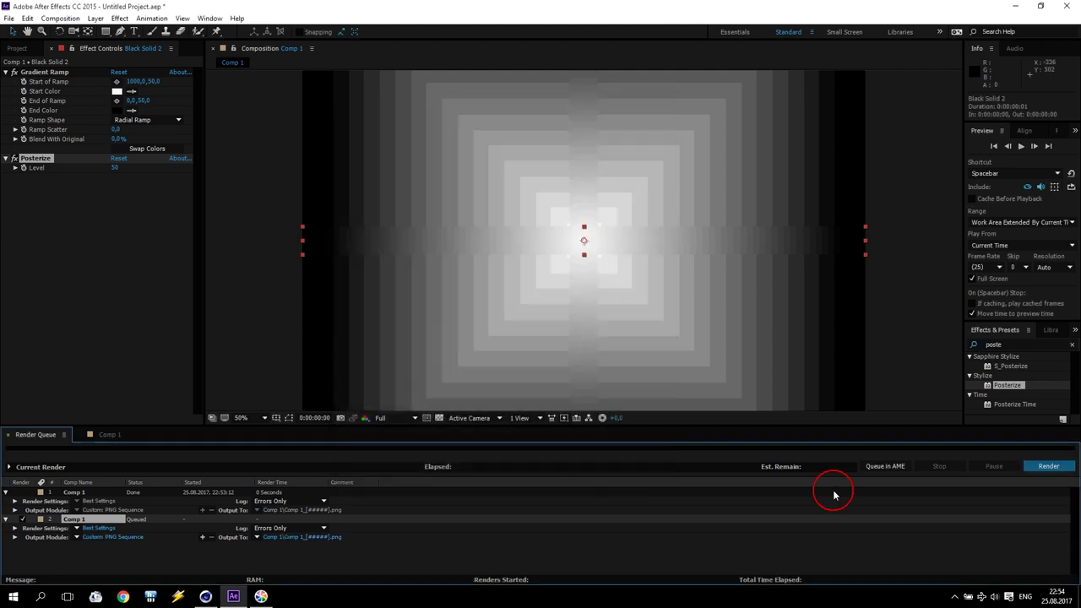
{"action": "left_click", "coordinate": [1049, 467]}
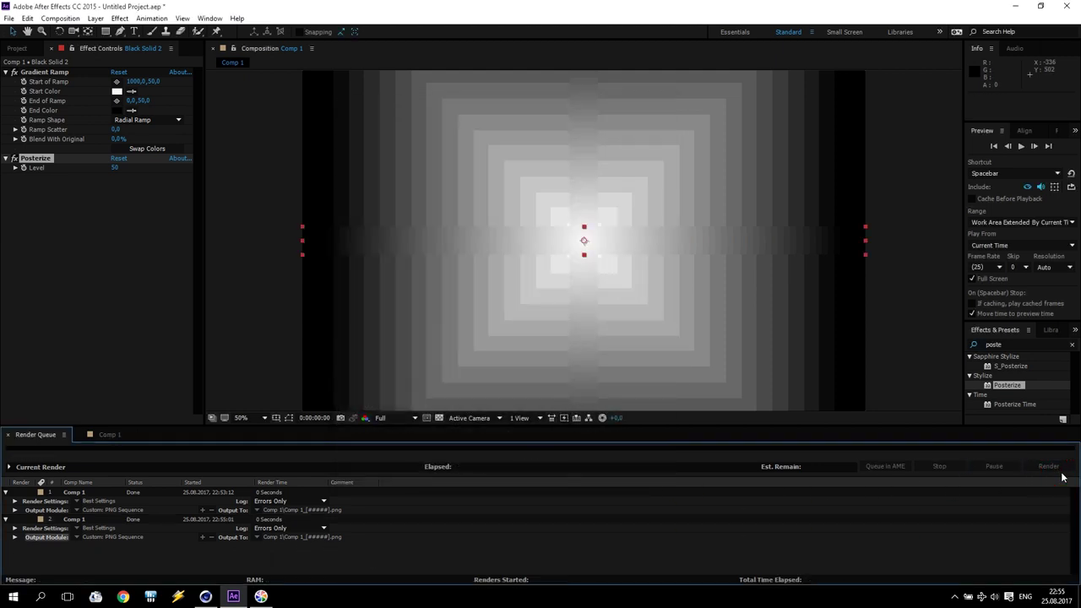
Step: Go to the Windows desktop and open the Comp 1 folder to check the rendered PNG file
{"action": "left_click", "coordinate": [1013, 10]}
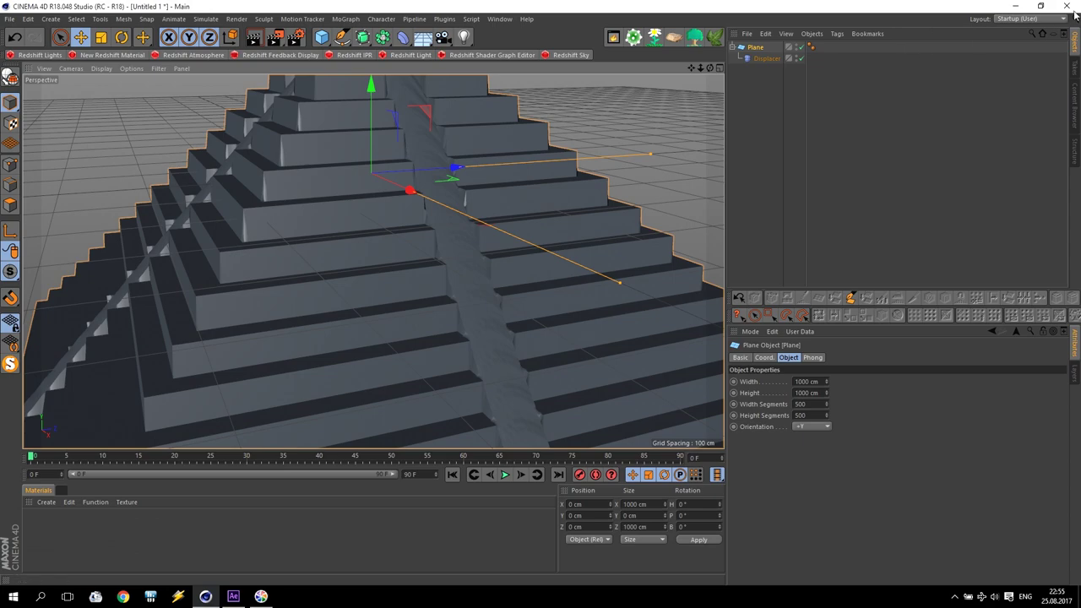
{"action": "left_click", "coordinate": [1018, 12]}
{"action": "double_click", "coordinate": [19, 131]}
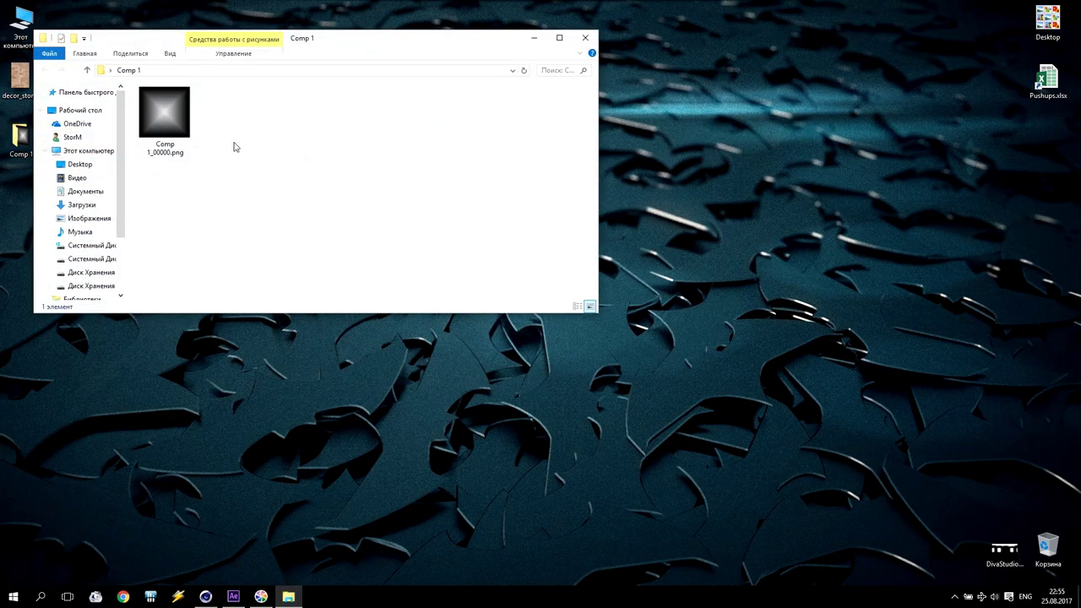
Step: Switch to Cinema 4D, reload the image in the Displacer's bitmap shader and inspect the pyramid's stairs
{"action": "left_click", "coordinate": [205, 596]}
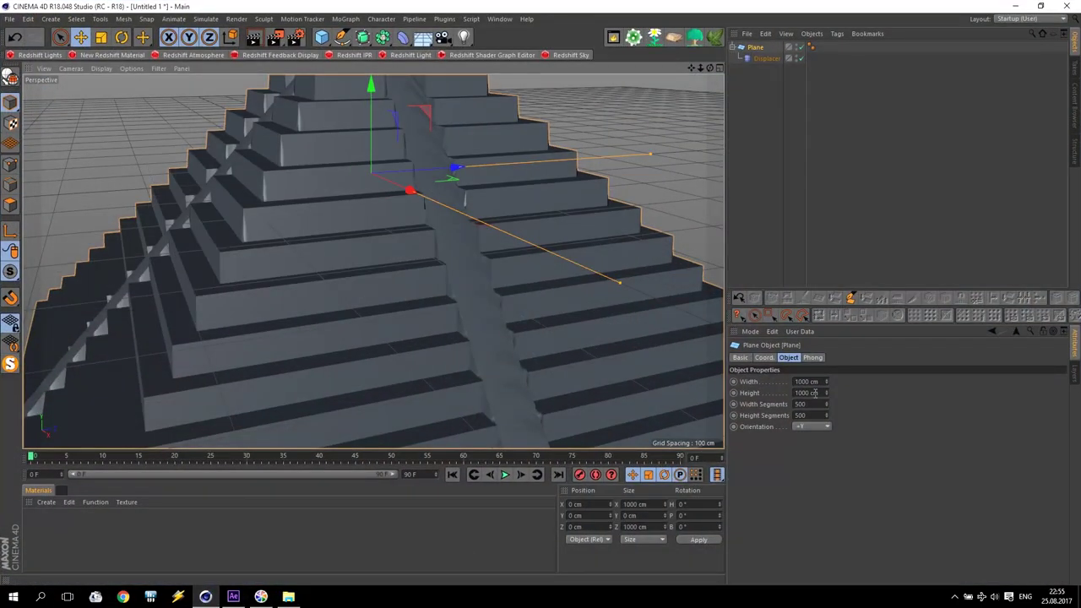
{"action": "left_click", "coordinate": [765, 58]}
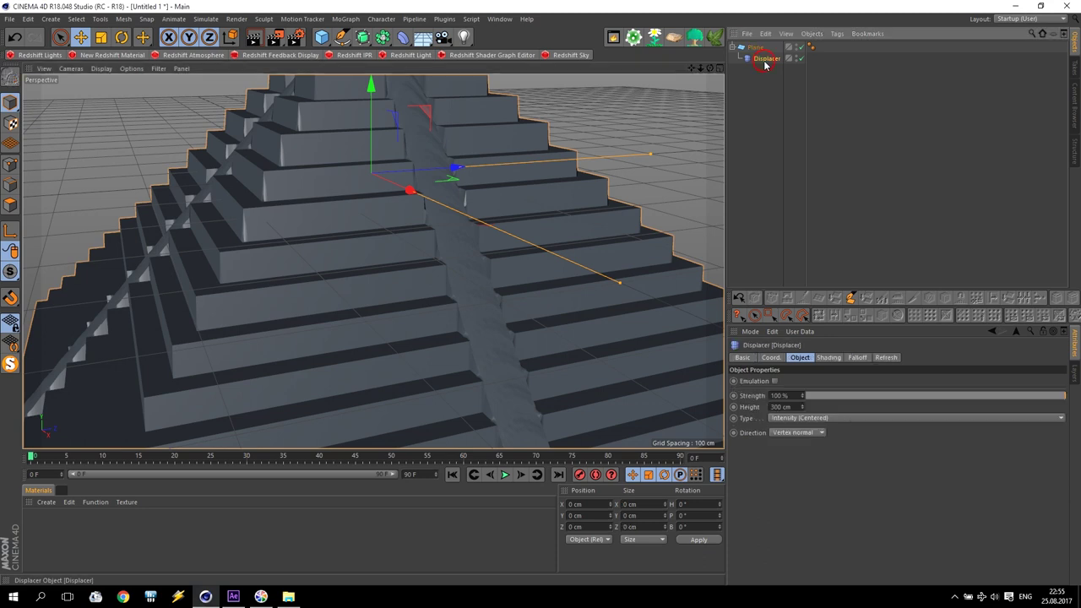
{"action": "left_click", "coordinate": [828, 358]}
{"action": "left_click", "coordinate": [1026, 393]}
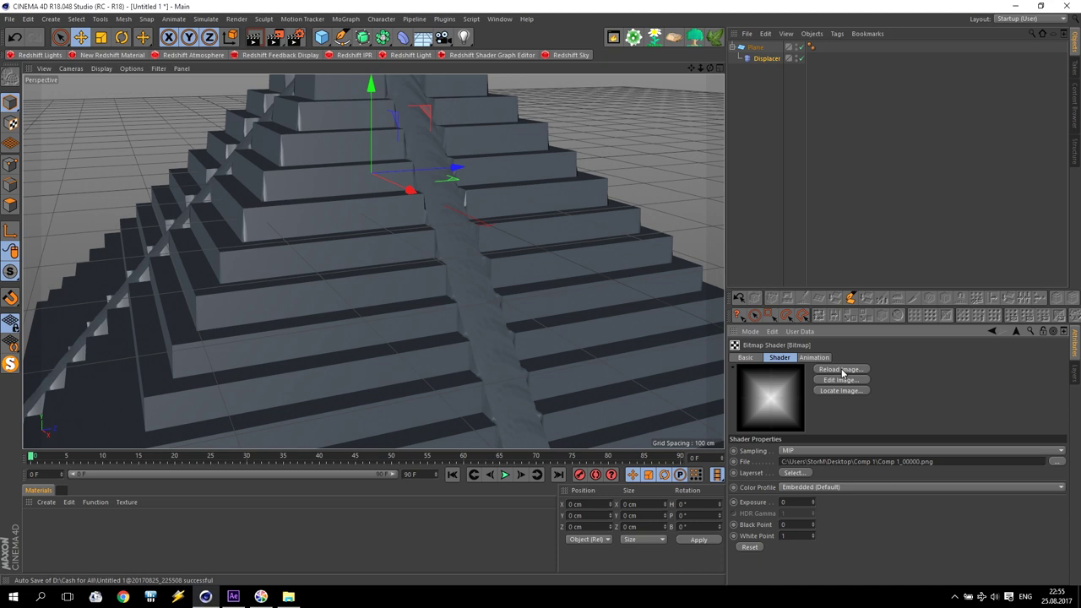
{"action": "left_click", "coordinate": [841, 371]}
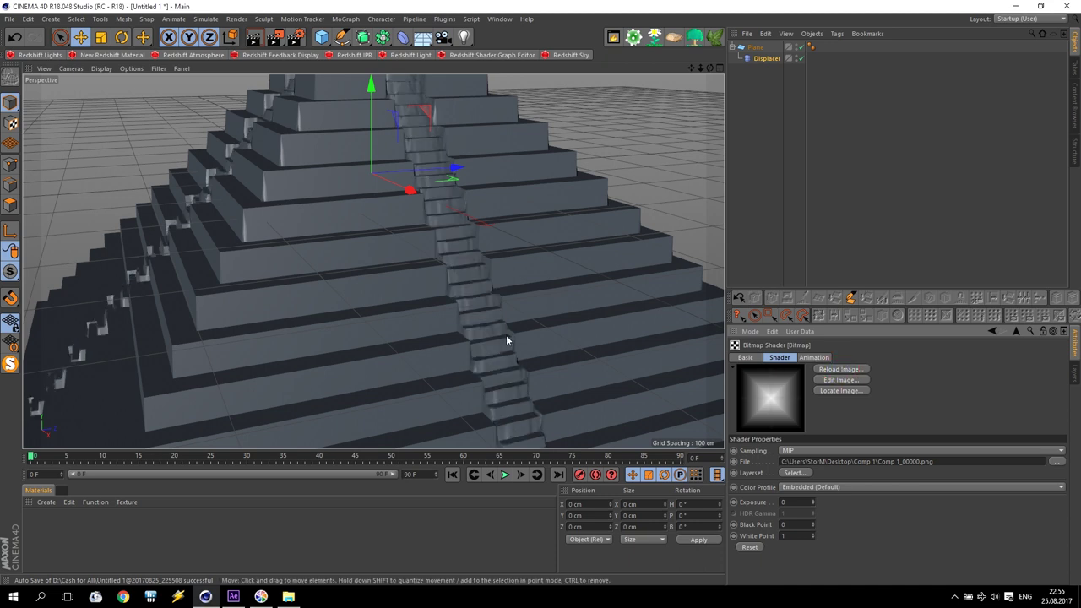
{"action": "scroll", "coordinate": [420, 228], "scroll_direction": "down", "scroll_amount": 10}
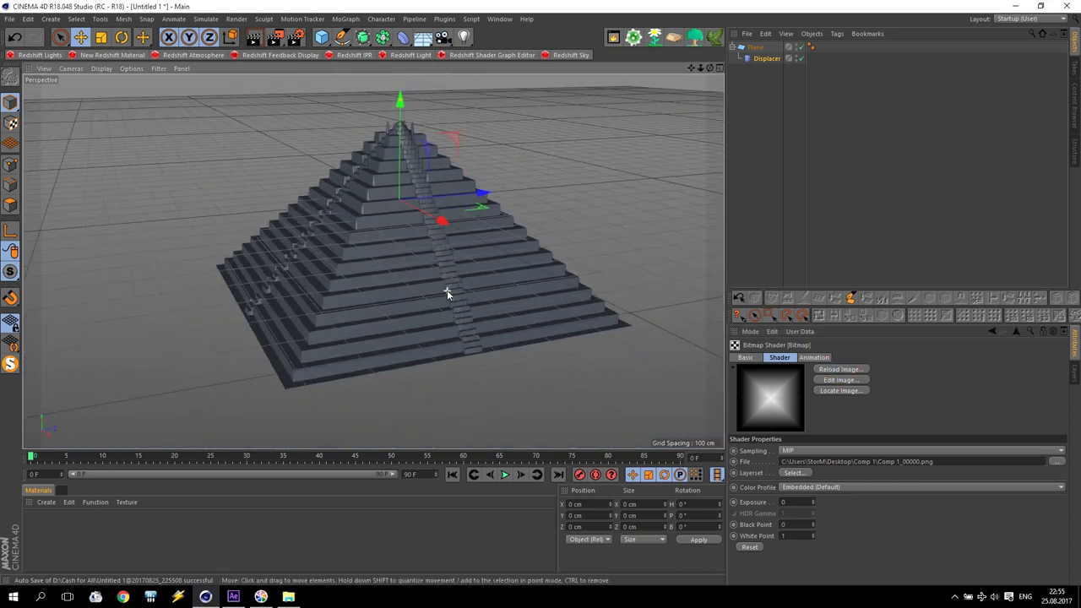
{"action": "left_click_drag", "start_coordinate": [510, 323], "coordinate": [546, 186], "text": "alt"}
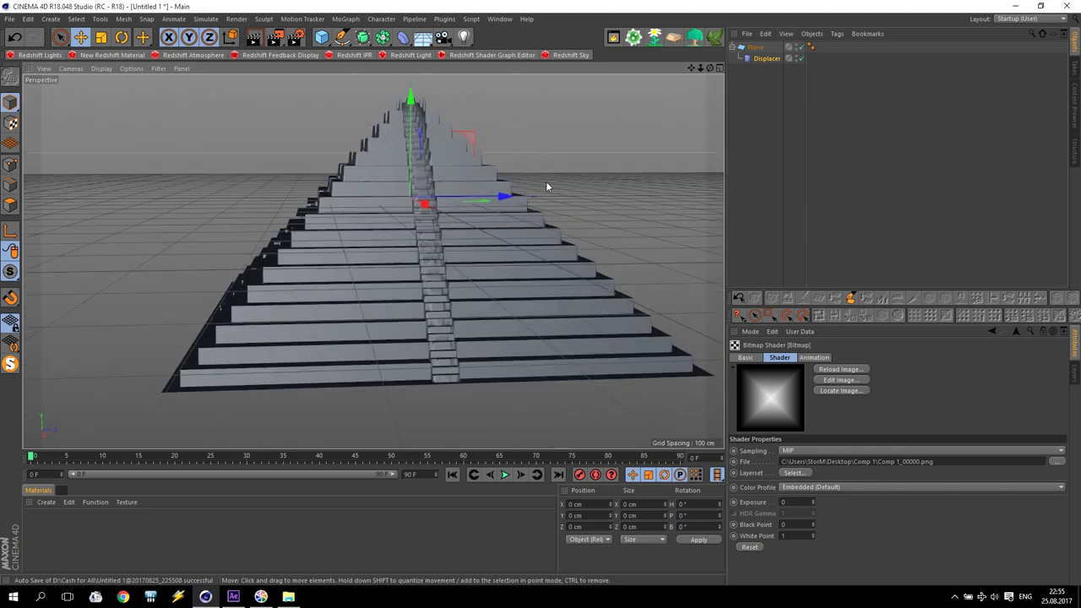
Step: Add a Landscape object and set its size to 5000 cm wide, 500 cm high and 5000 cm deep
{"action": "left_click", "coordinate": [321, 36]}
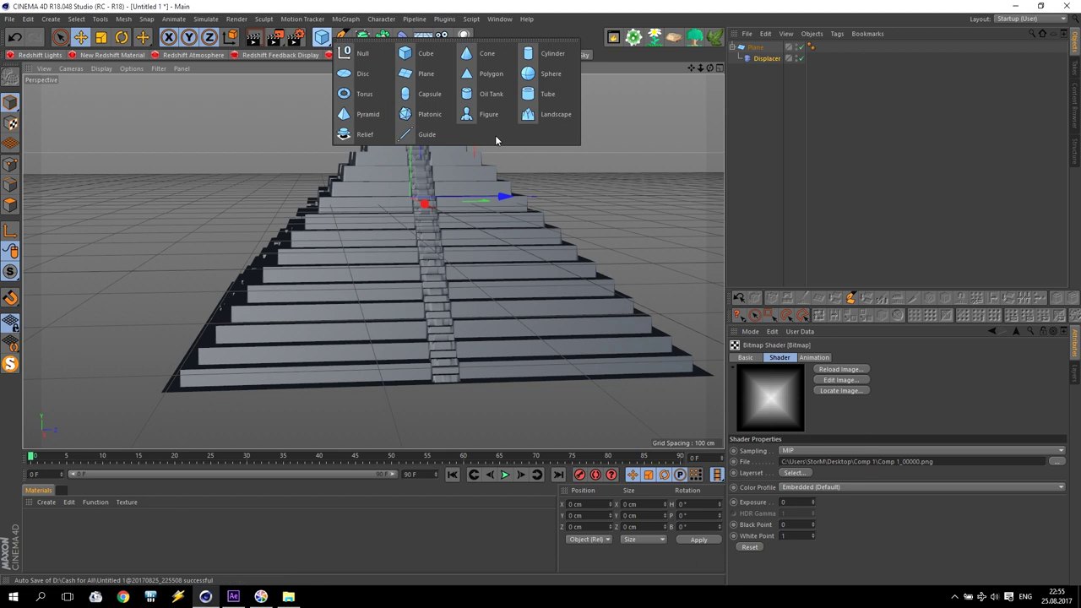
{"action": "left_click", "coordinate": [546, 119]}
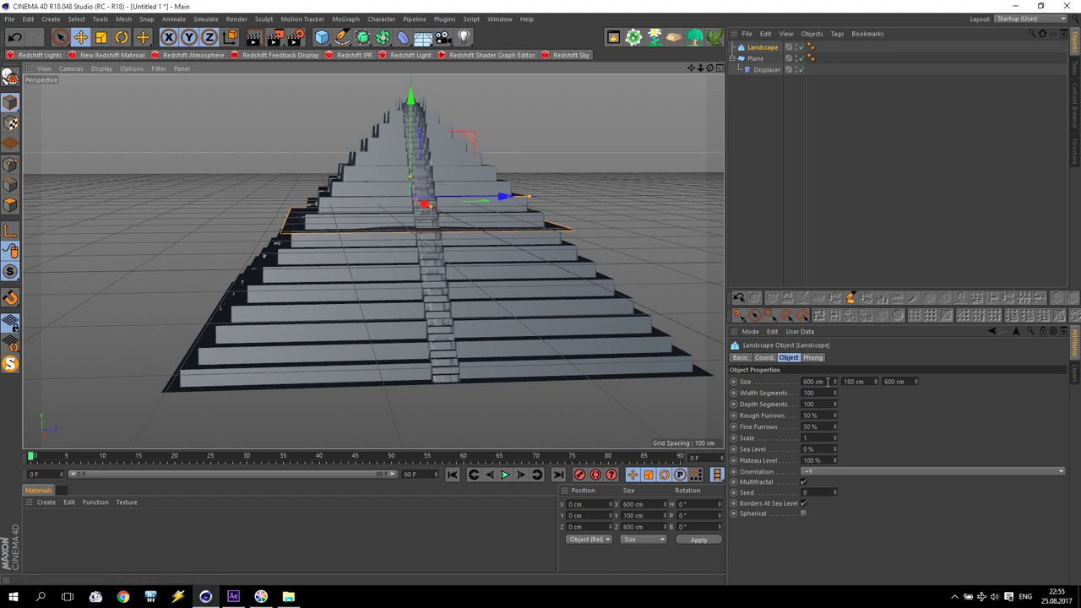
{"action": "left_click", "coordinate": [827, 382]}
{"action": "type", "text": "5000"}
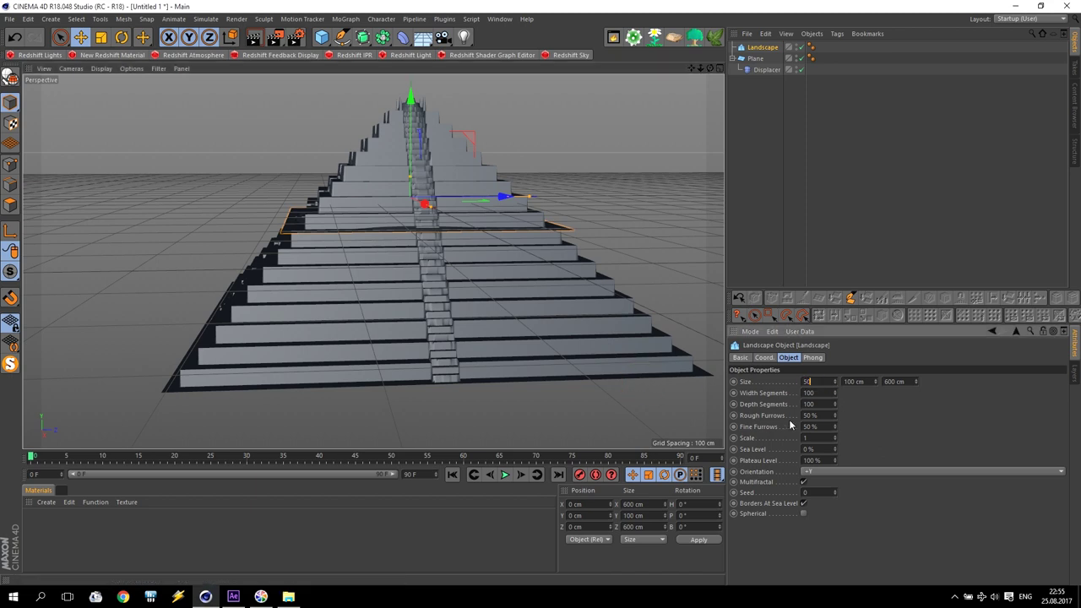
{"action": "left_click", "coordinate": [906, 382]}
{"action": "type", "text": "5000"}
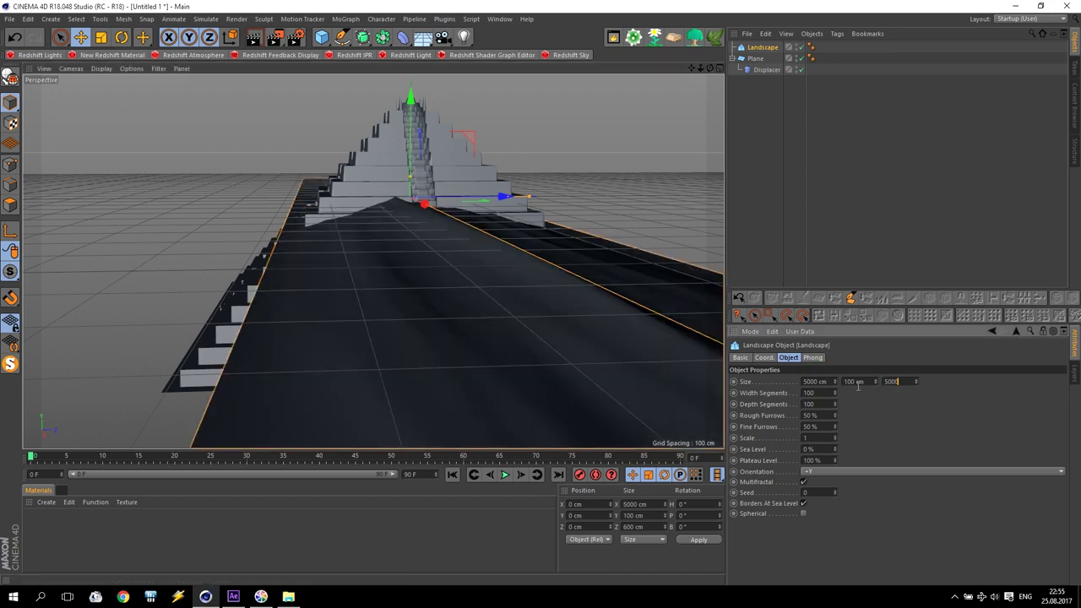
{"action": "key", "text": "Return"}
{"action": "left_click", "coordinate": [870, 382]}
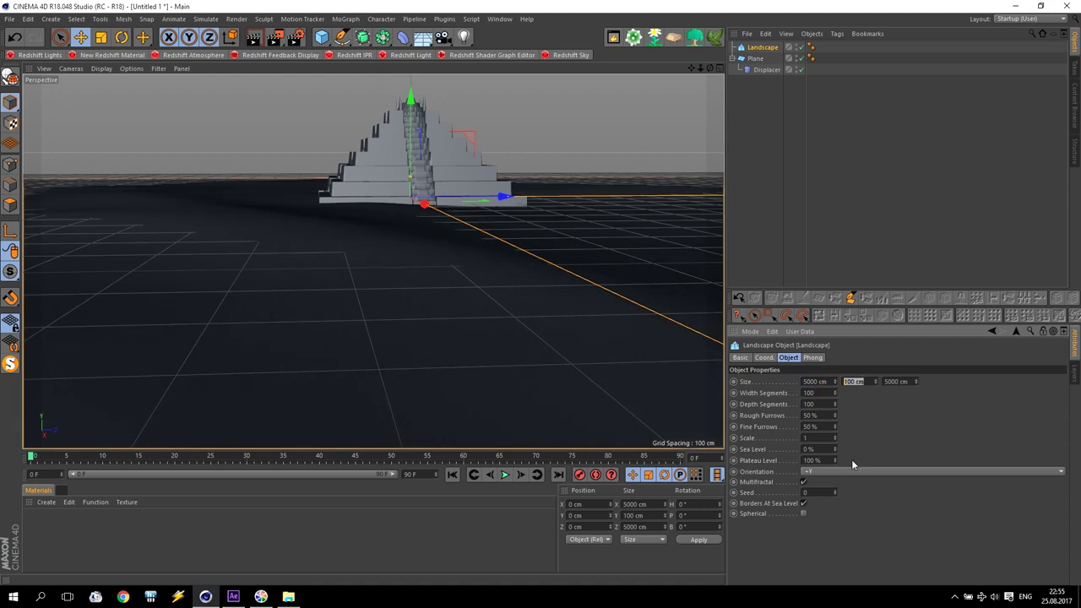
{"action": "type", "text": "500"}
{"action": "key", "text": "Return"}
Step: Raise the landscape vertically to about Y 252 cm
{"action": "scroll", "coordinate": [440, 278], "scroll_direction": "down", "scroll_amount": 10}
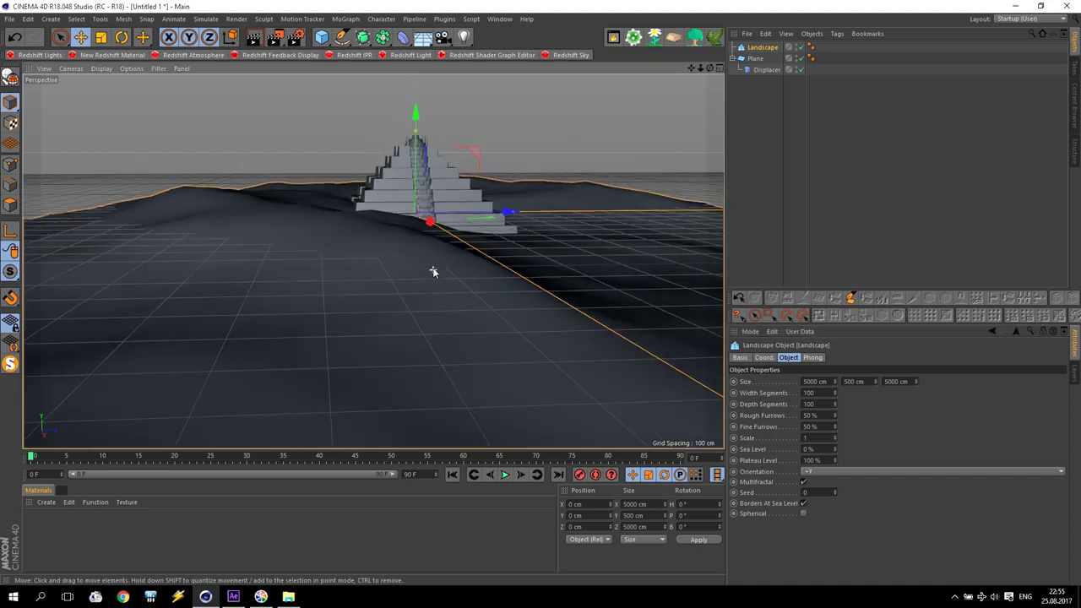
{"action": "scroll", "coordinate": [440, 278], "scroll_direction": "up", "scroll_amount": 10}
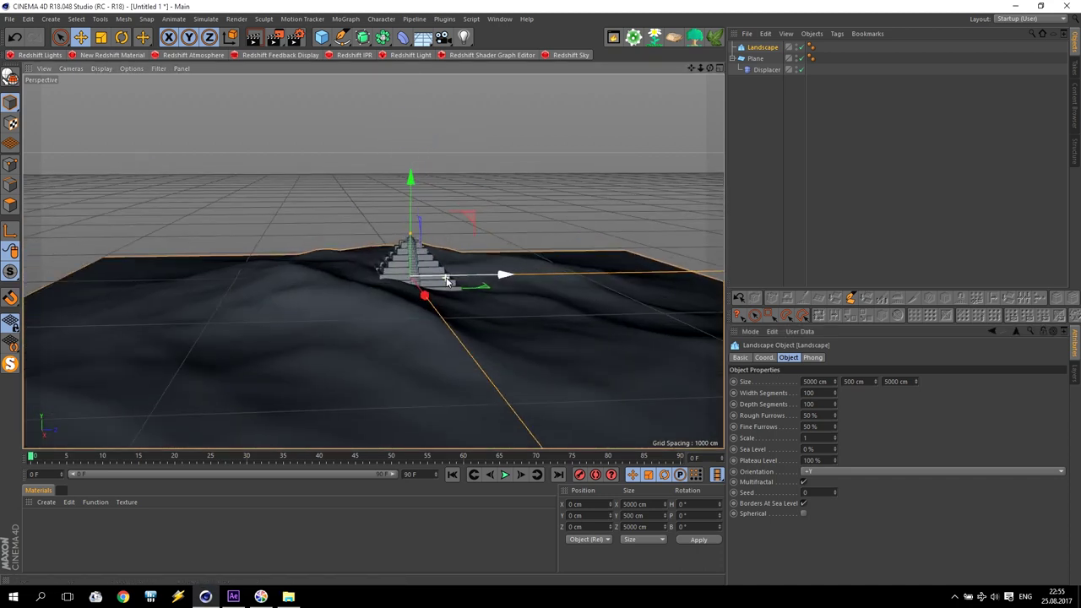
{"action": "scroll", "coordinate": [451, 299], "scroll_direction": "down", "scroll_amount": 5}
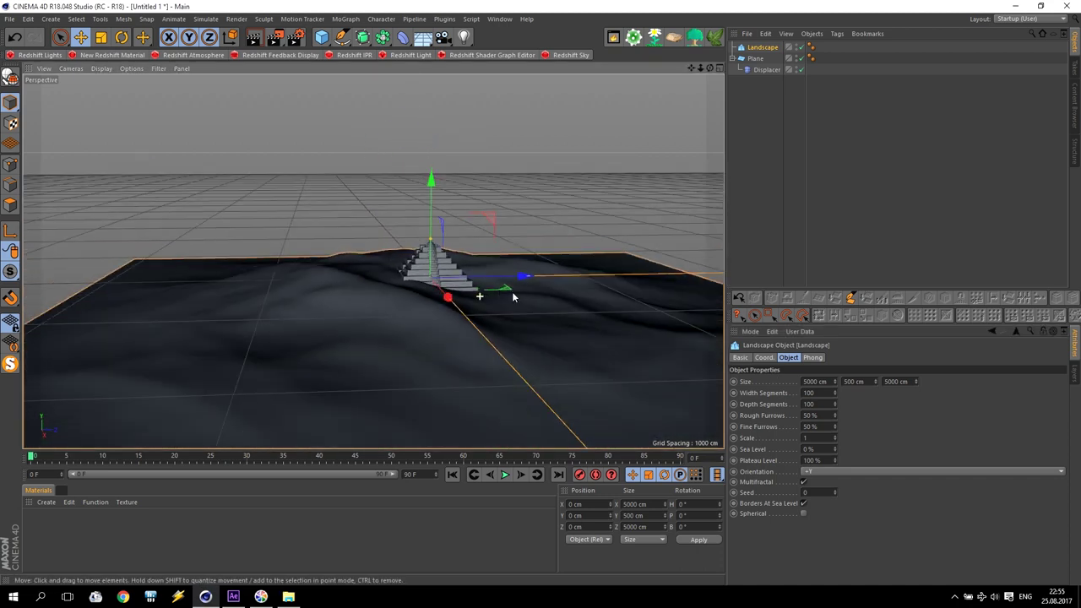
{"action": "left_click_drag", "start_coordinate": [556, 314], "coordinate": [489, 309], "text": "alt"}
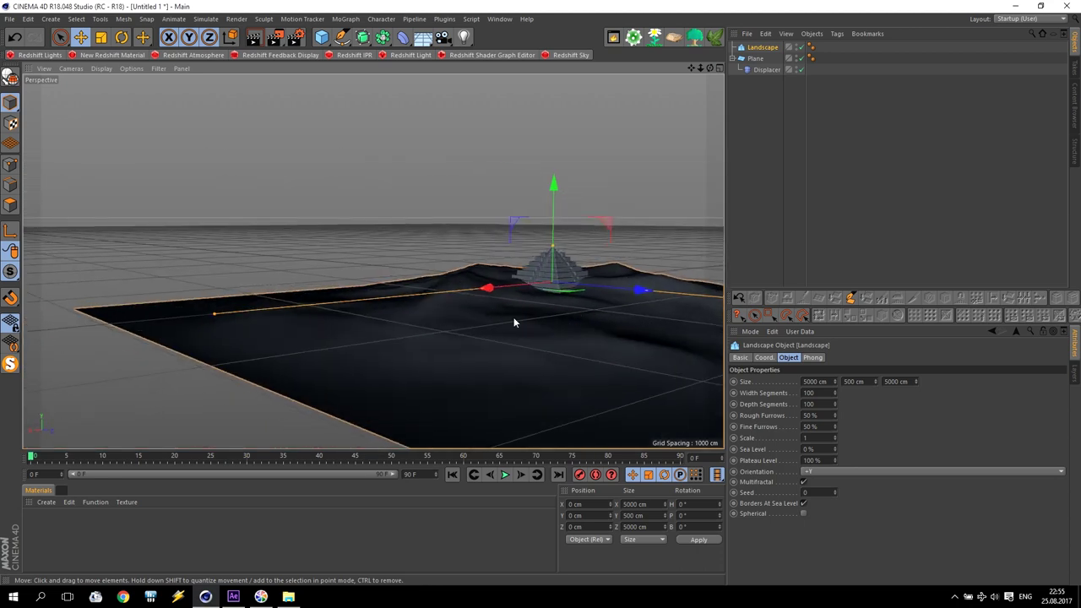
{"action": "left_click_drag", "start_coordinate": [691, 68], "coordinate": [646, 44]}
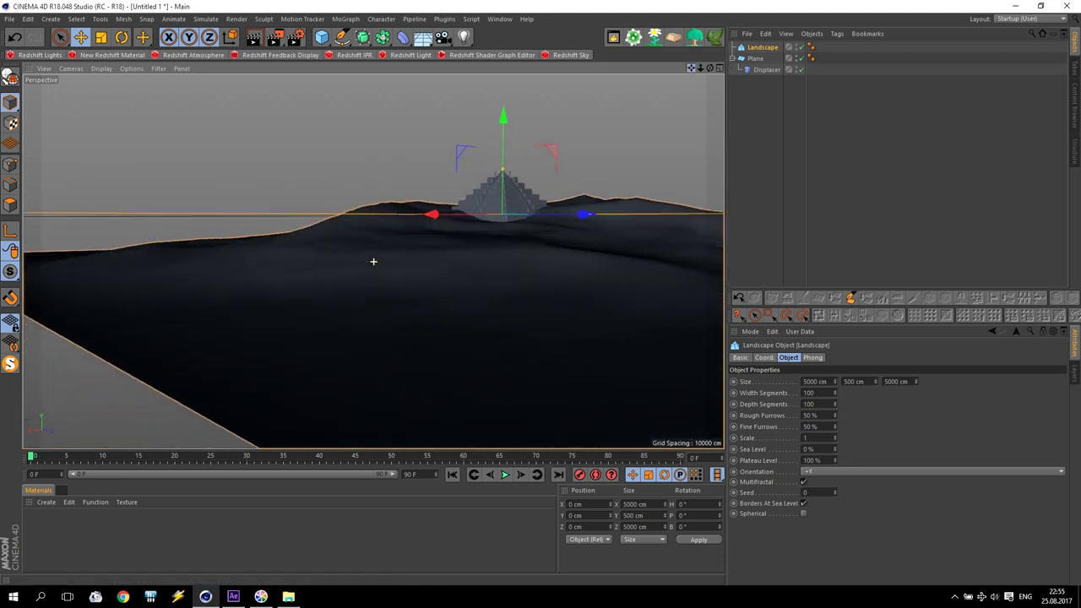
{"action": "left_click_drag", "start_coordinate": [373, 261], "coordinate": [371, 258]}
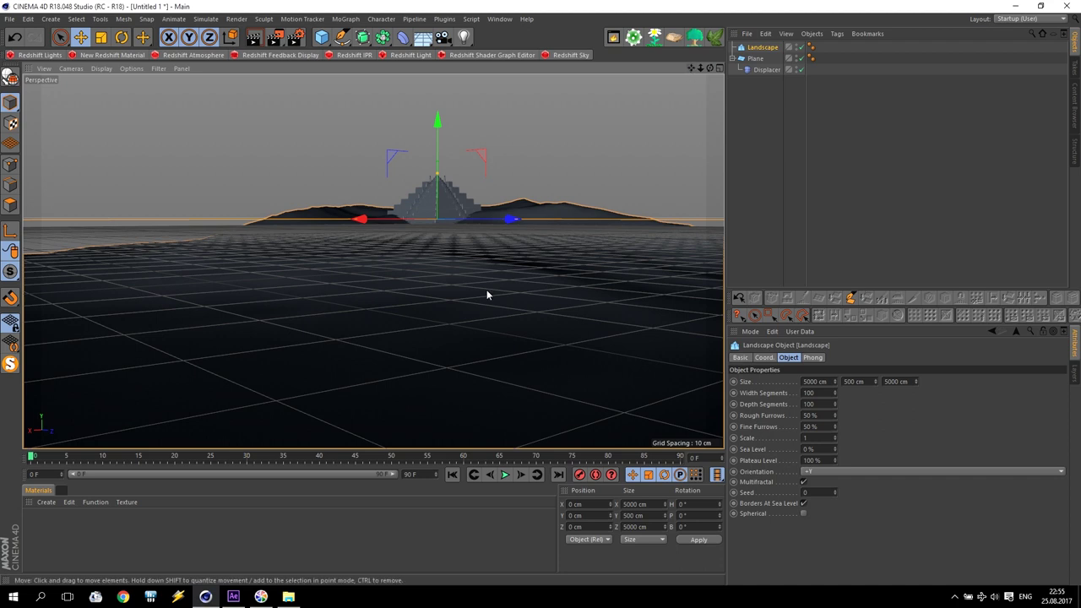
{"action": "scroll", "coordinate": [481, 297], "scroll_direction": "up", "scroll_amount": 2}
{"action": "left_click_drag", "start_coordinate": [692, 156], "coordinate": [712, 143], "text": "alt"}
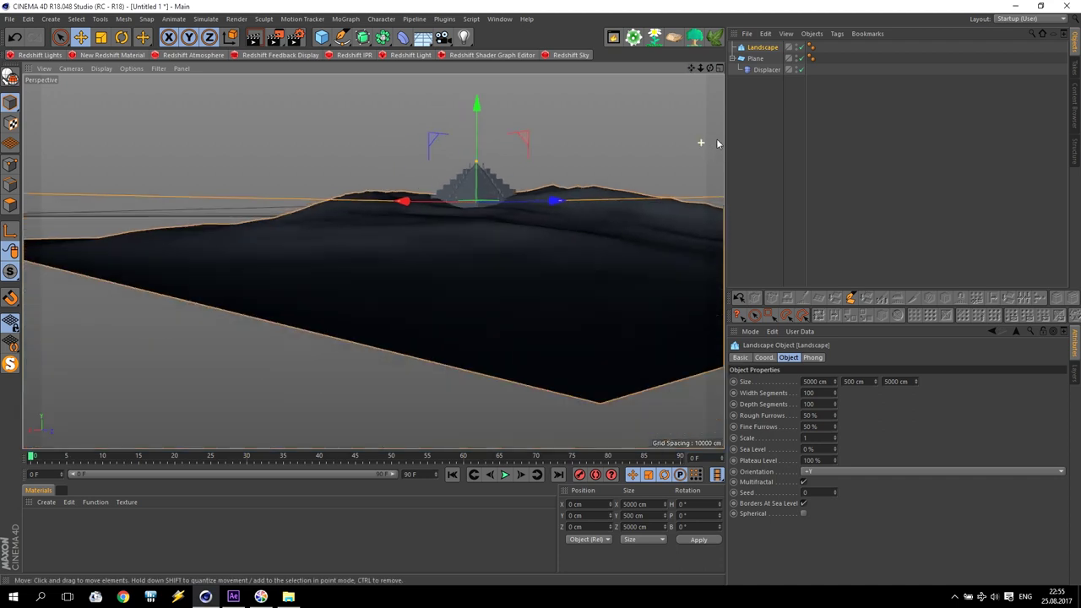
{"action": "left_click_drag", "start_coordinate": [475, 146], "coordinate": [490, 174]}
{"action": "middle_click", "coordinate": [557, 253]}
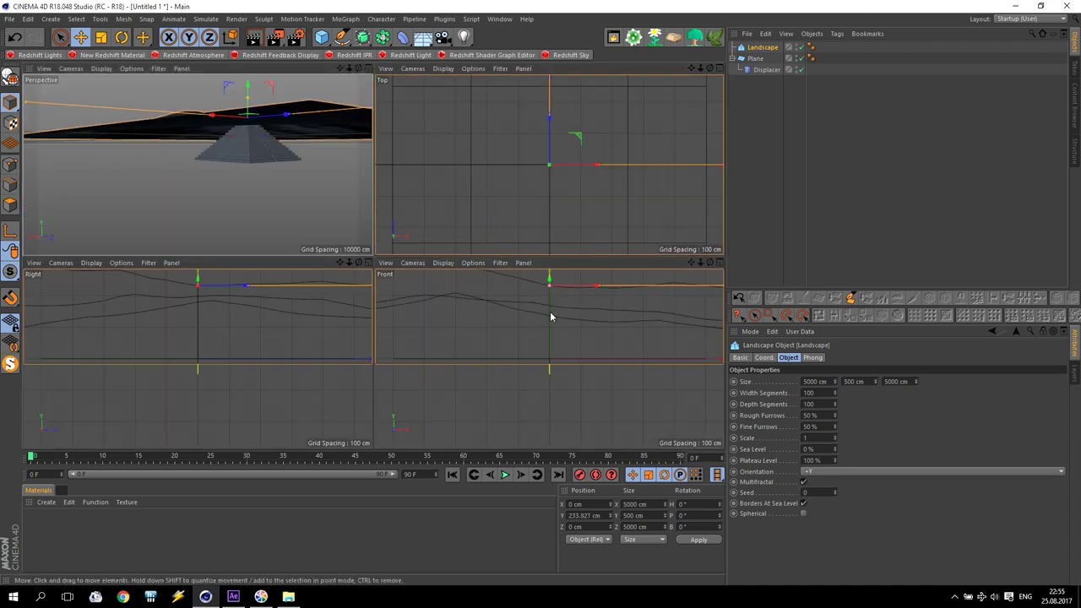
{"action": "middle_click", "coordinate": [643, 302]}
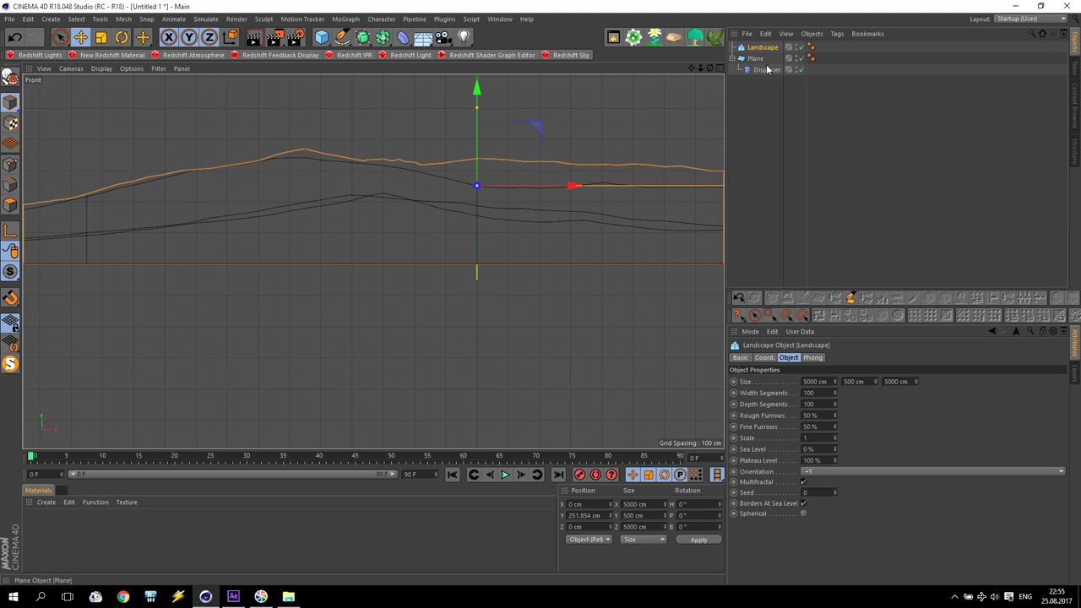
Step: Raise the pyramid plane above the landscape to about Y 606 cm
{"action": "left_click", "coordinate": [734, 65]}
{"action": "left_click_drag", "start_coordinate": [478, 157], "coordinate": [479, 8]}
{"action": "middle_click", "coordinate": [424, 321]}
Step: Add a camera from a low viewpoint looking across the landscape towards the pyramid and make it the active view
{"action": "left_click_drag", "start_coordinate": [302, 91], "coordinate": [318, 157], "text": "alt"}
{"action": "left_click_drag", "start_coordinate": [259, 211], "coordinate": [261, 181], "text": "alt"}
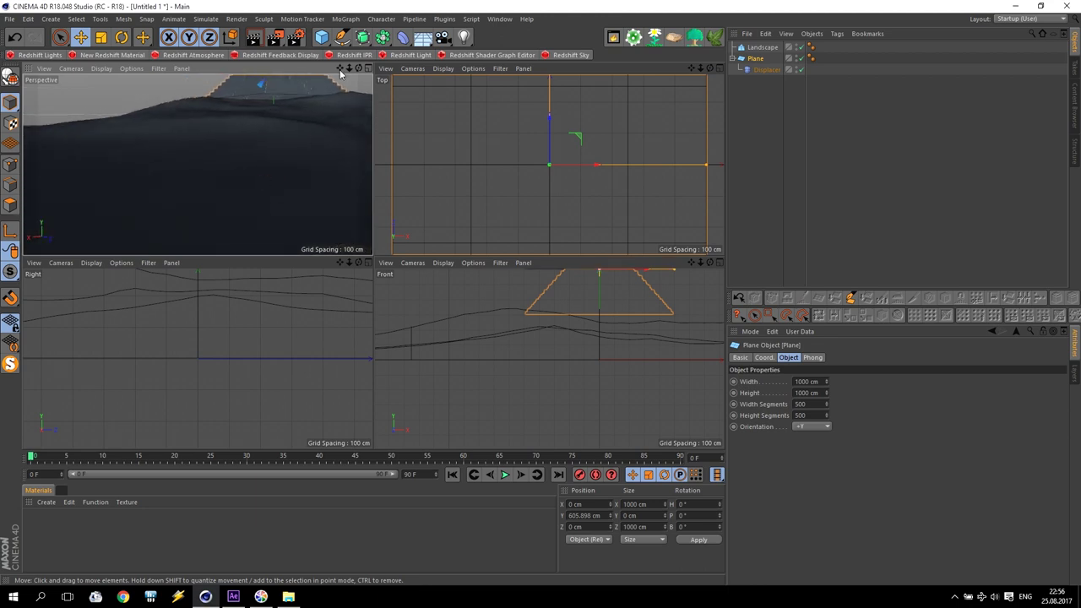
{"action": "middle_click", "coordinate": [293, 129]}
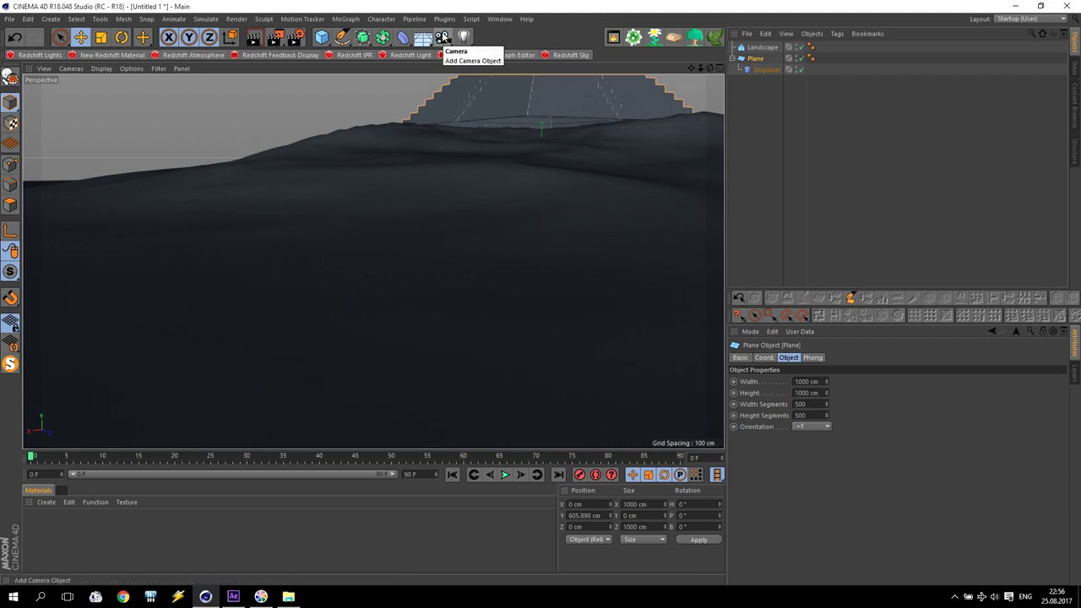
{"action": "left_click", "coordinate": [442, 38]}
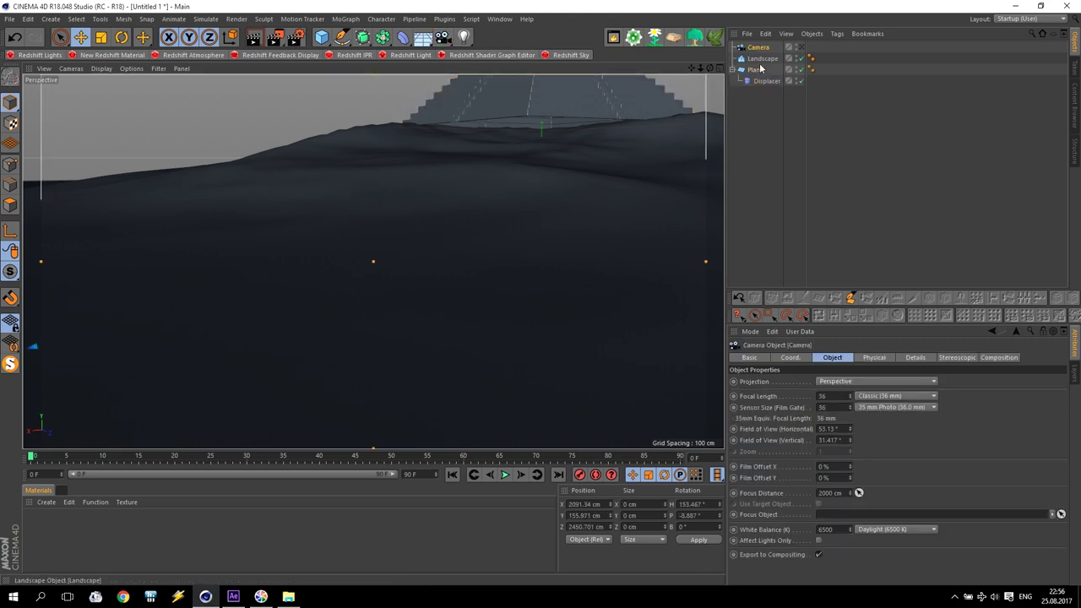
Step: Move the camera horizontally to about X 2407 cm, Z 2406 cm and adjust its focus distance to about 2002 cm
{"action": "middle_click", "coordinate": [477, 175]}
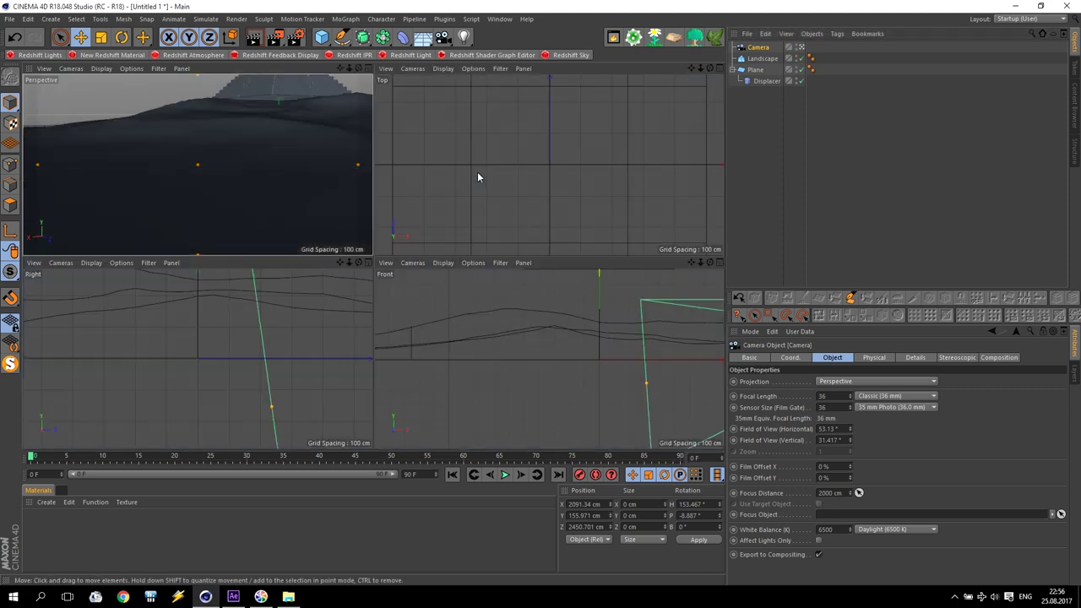
{"action": "middle_click", "coordinate": [583, 189]}
{"action": "middle_click", "coordinate": [584, 189]}
{"action": "scroll", "coordinate": [579, 188], "scroll_direction": "down", "scroll_amount": 6}
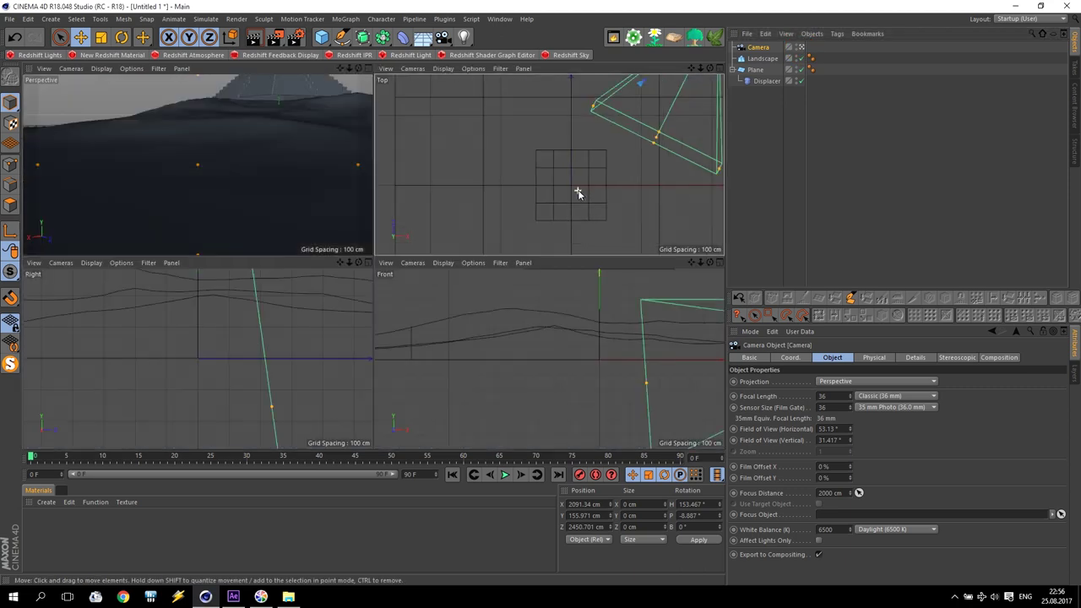
{"action": "scroll", "coordinate": [656, 138], "scroll_direction": "up", "scroll_amount": 2}
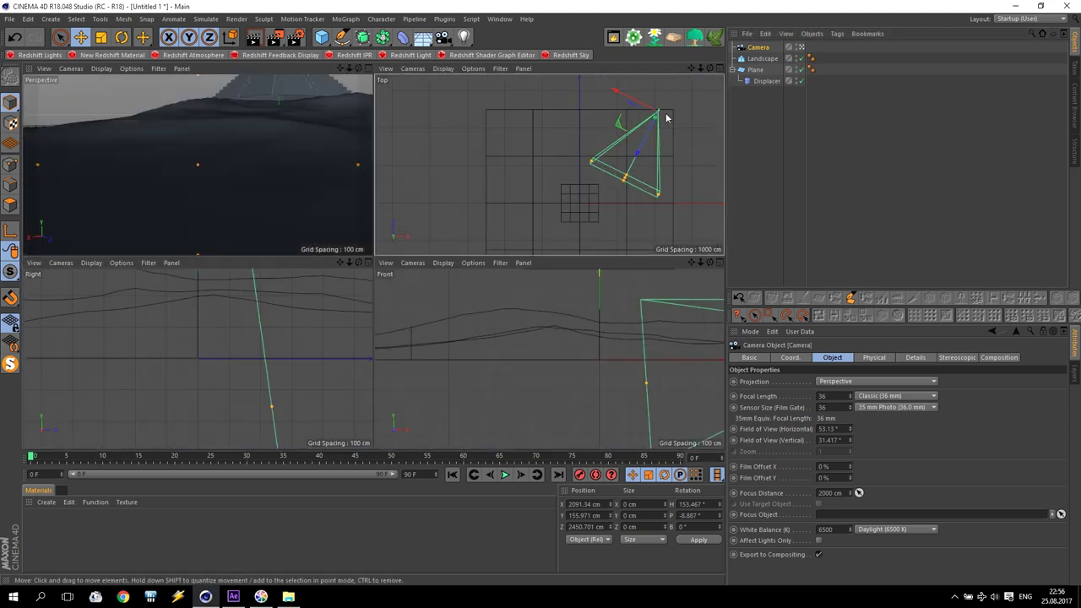
{"action": "left_click_drag", "start_coordinate": [618, 125], "coordinate": [634, 123]}
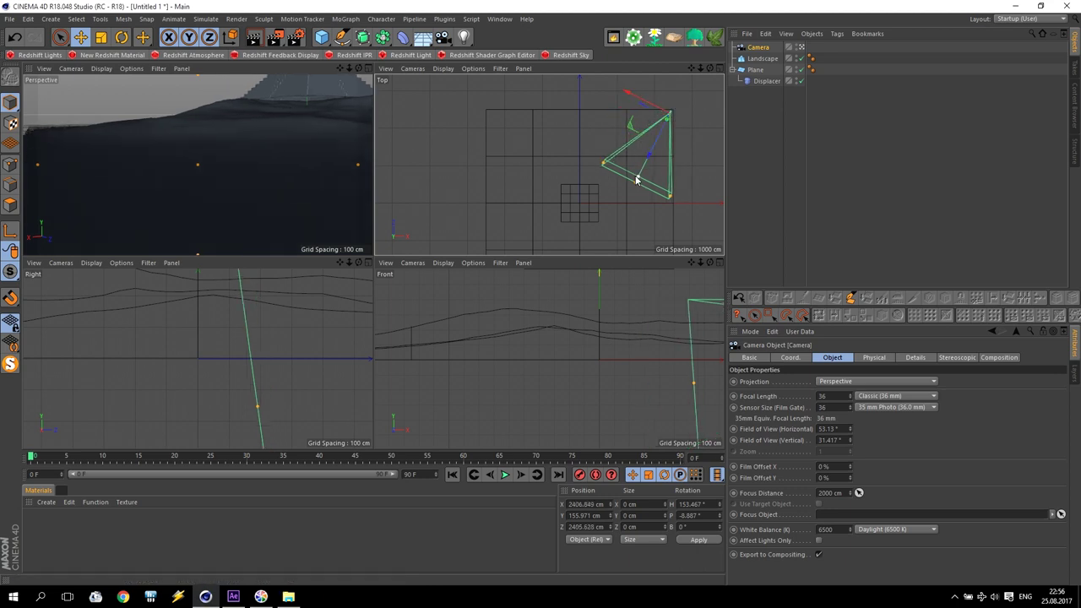
{"action": "left_click_drag", "start_coordinate": [639, 174], "coordinate": [634, 177]}
Step: Tilt the camera to about 1° pitch and adjust its height to about Y 104 cm
{"action": "scroll", "coordinate": [644, 358], "scroll_direction": "down", "scroll_amount": 5}
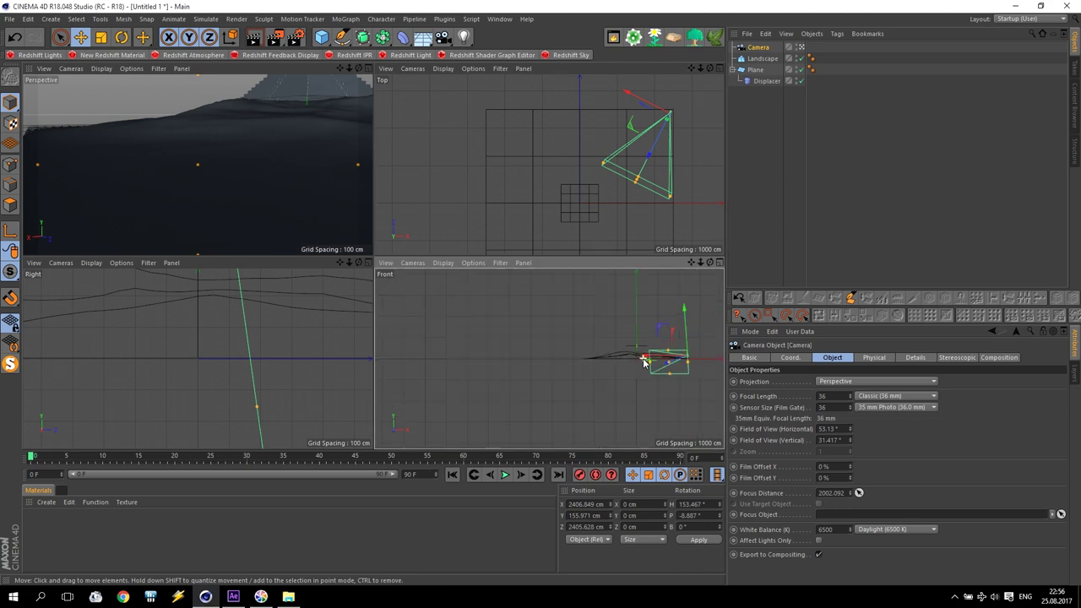
{"action": "left_click_drag", "start_coordinate": [691, 262], "coordinate": [680, 300]}
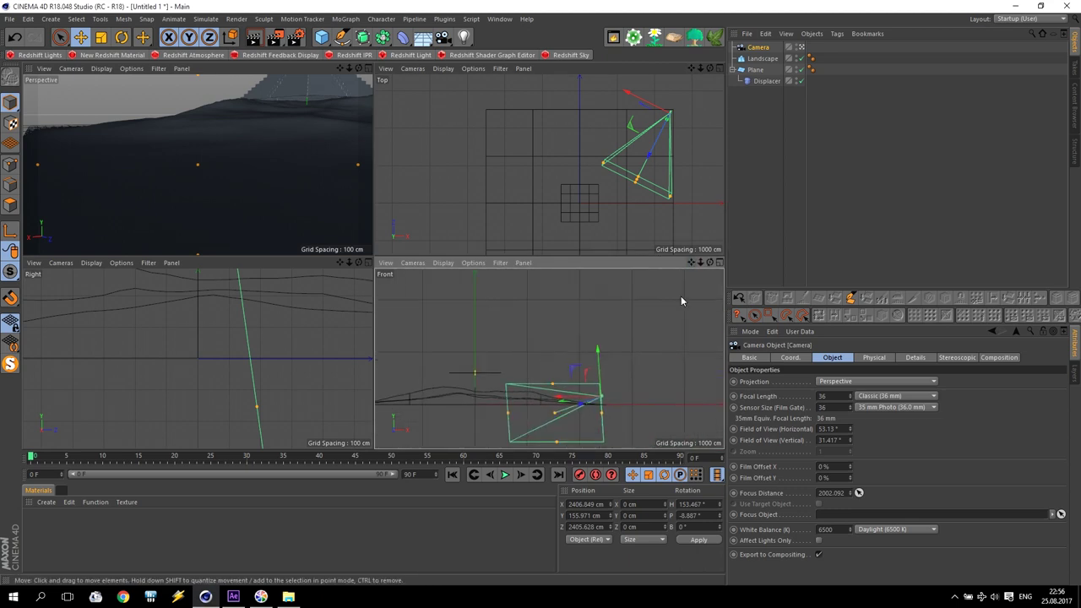
{"action": "left_click_drag", "start_coordinate": [599, 356], "coordinate": [600, 360]}
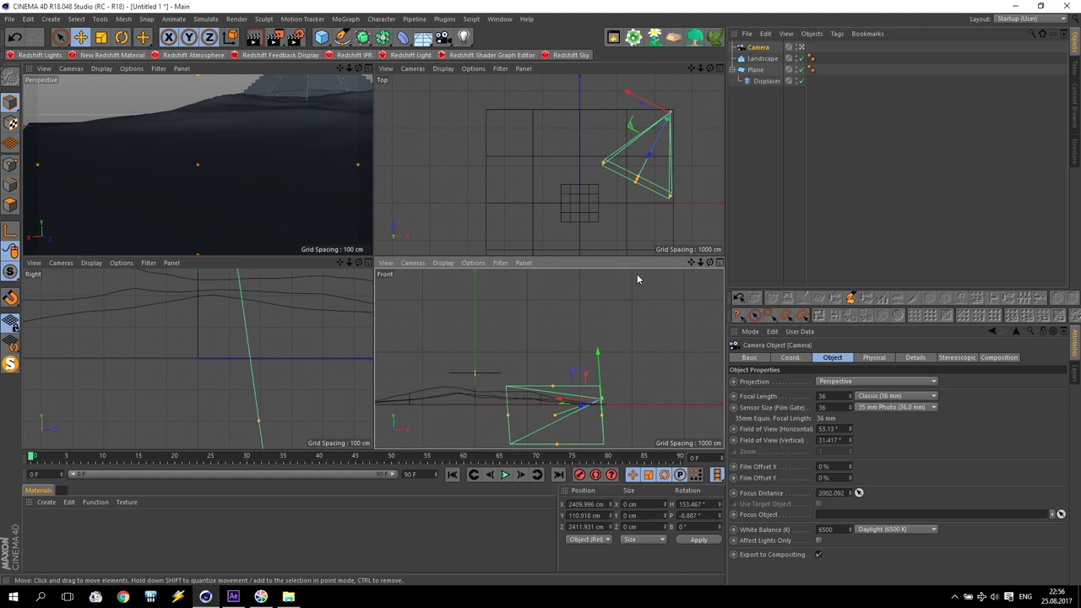
{"action": "middle_click", "coordinate": [275, 99]}
{"action": "left_click_drag", "start_coordinate": [711, 73], "coordinate": [617, 149]}
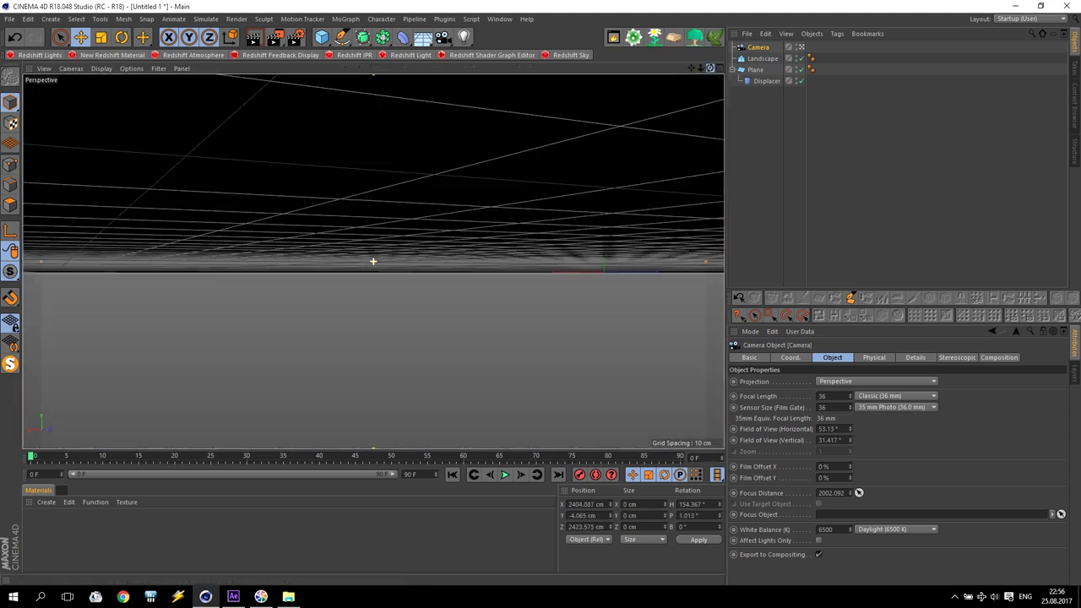
{"action": "middle_click", "coordinate": [617, 150]}
{"action": "left_click_drag", "start_coordinate": [598, 377], "coordinate": [591, 357]}
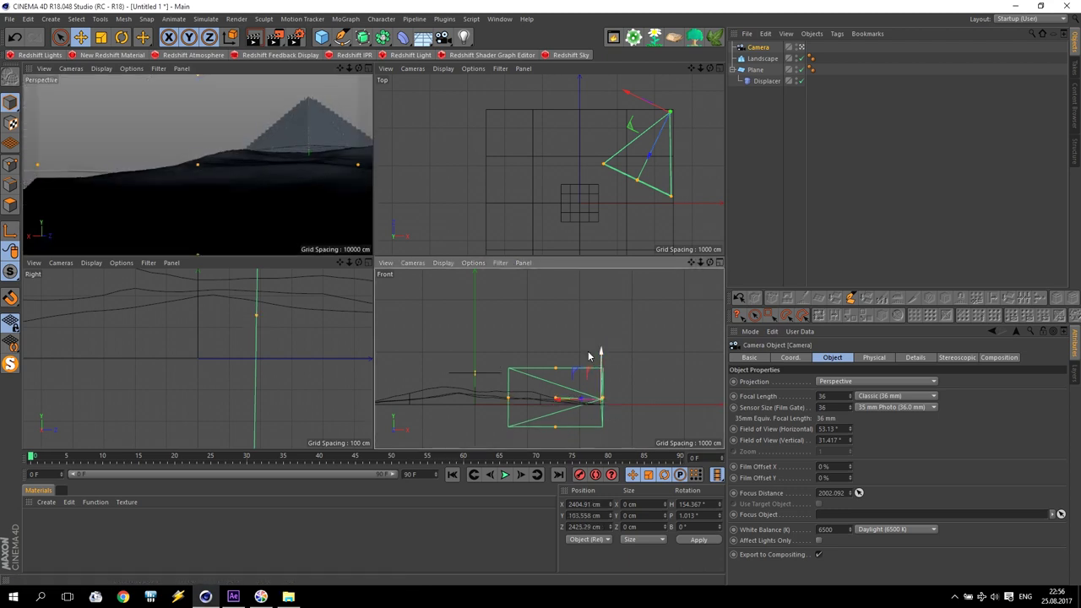
{"action": "middle_click", "coordinate": [260, 191]}
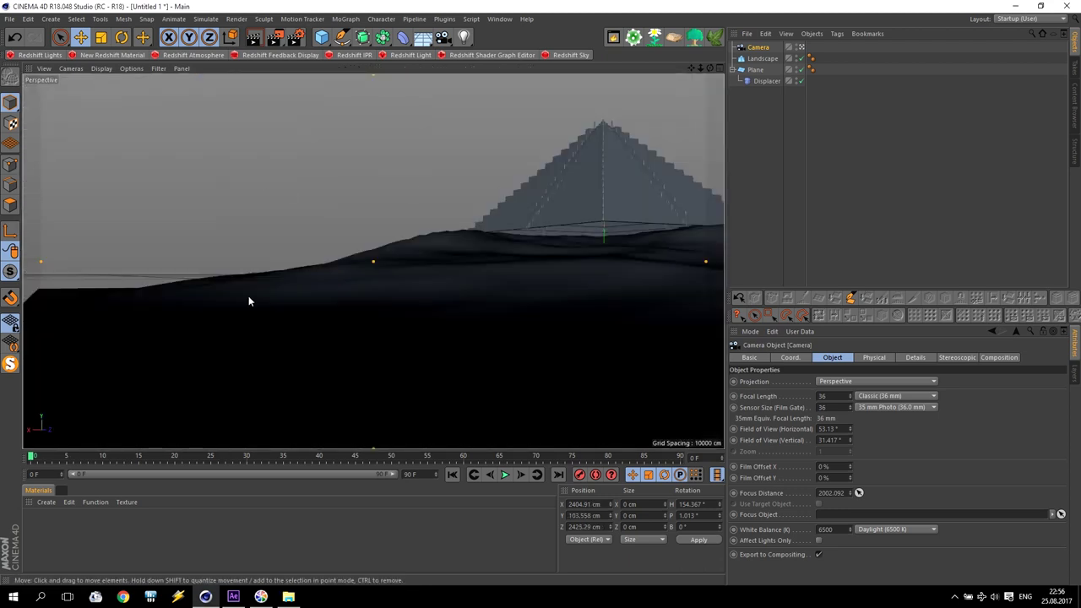
Step: Rotate the camera towards the pyramid to a heading of about 141°
{"action": "middle_click", "coordinate": [374, 285]}
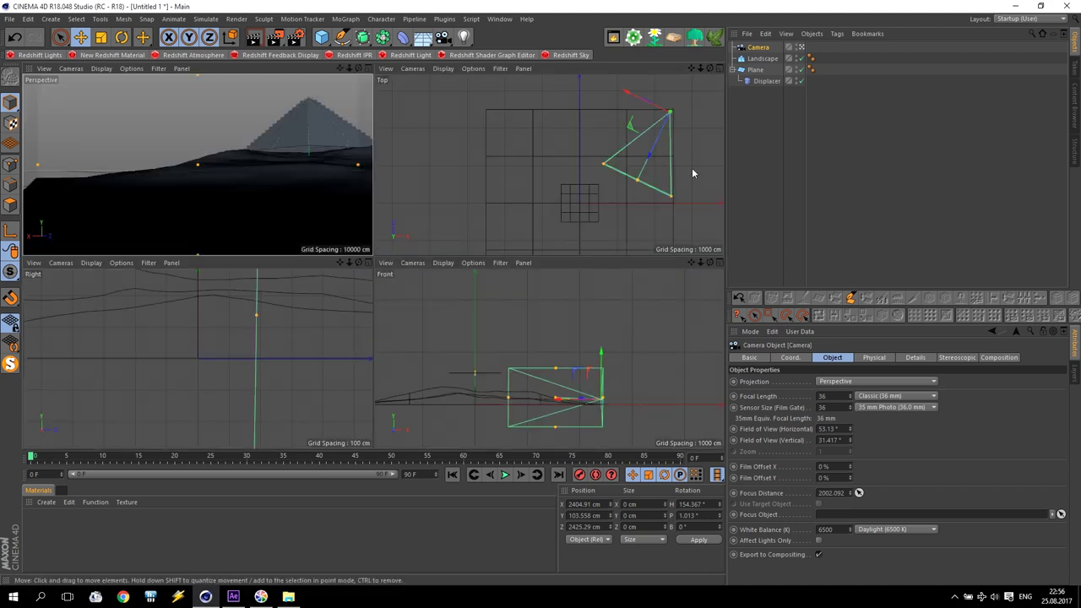
{"action": "key", "text": "r"}
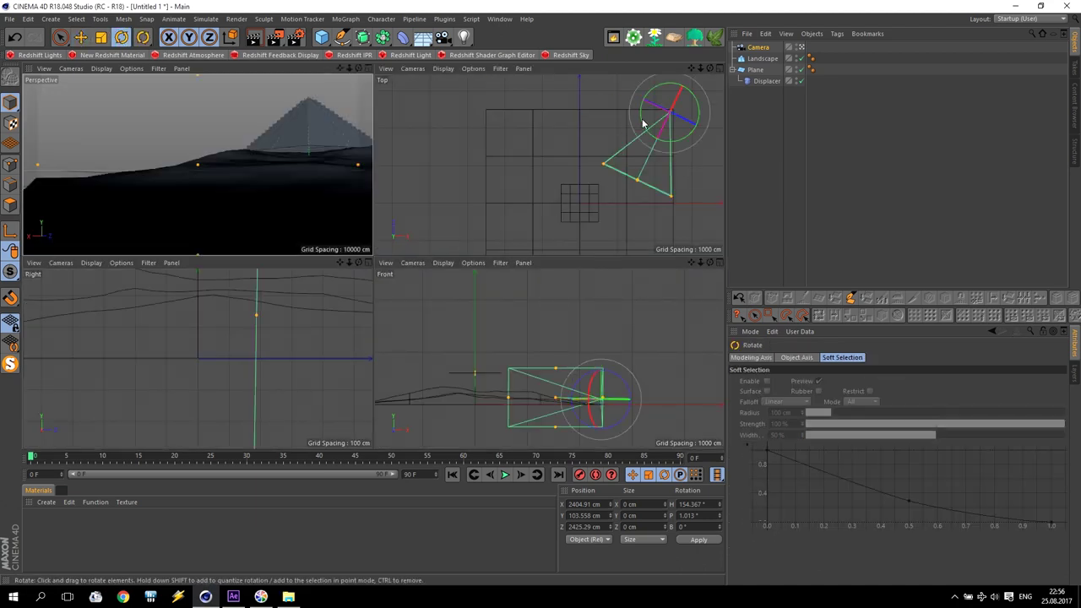
{"action": "left_click_drag", "start_coordinate": [641, 122], "coordinate": [638, 115]}
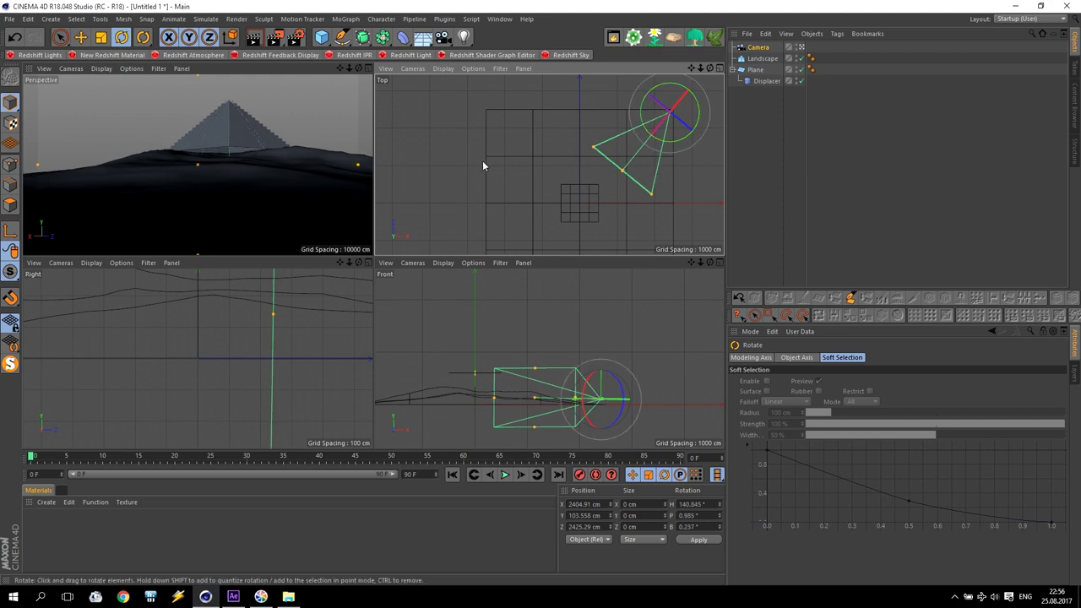
Step: Move the pyramid plane closer to the camera and down onto the landscape, to about X 135, Y 379, Z 1007 cm
{"action": "left_click", "coordinate": [755, 69]}
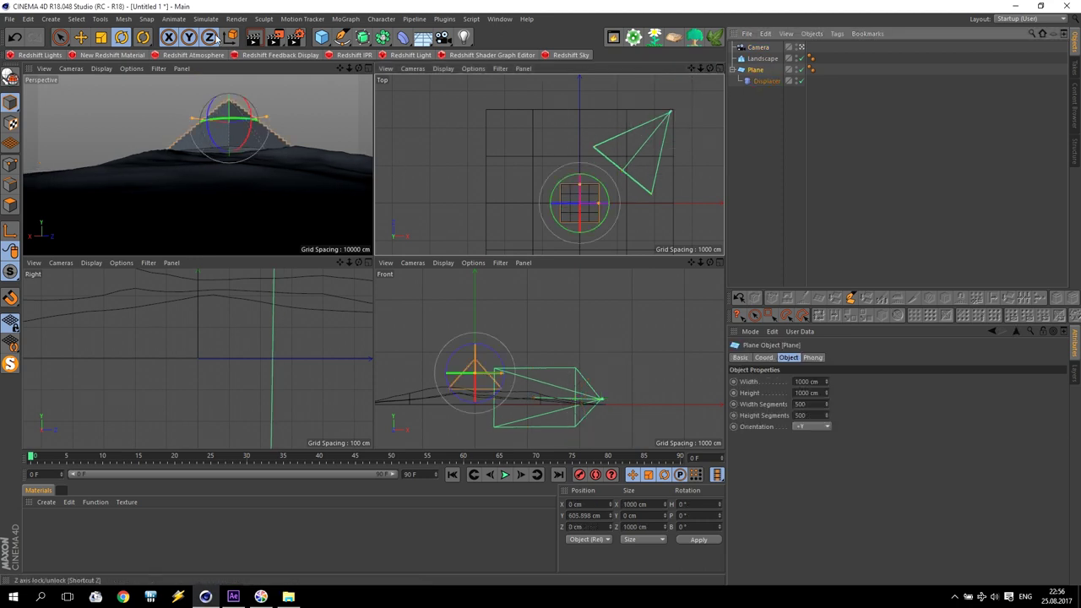
{"action": "left_click", "coordinate": [80, 36]}
{"action": "left_click_drag", "start_coordinate": [594, 186], "coordinate": [596, 152]}
{"action": "left_click_drag", "start_coordinate": [457, 328], "coordinate": [460, 342]}
{"action": "left_click_drag", "start_coordinate": [600, 162], "coordinate": [612, 142]}
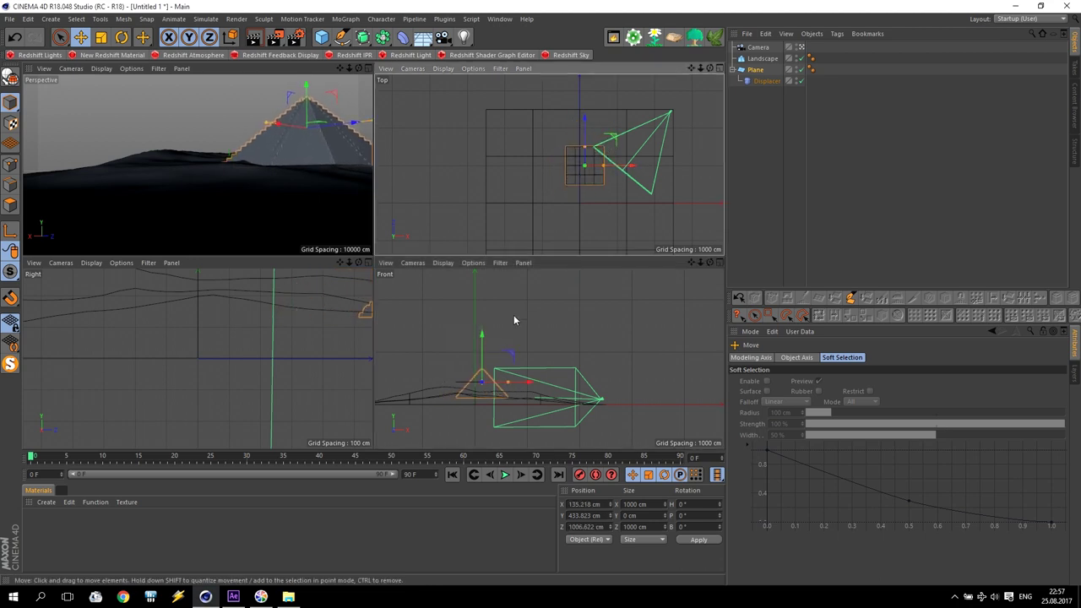
{"action": "left_click_drag", "start_coordinate": [484, 338], "coordinate": [482, 360]}
{"action": "scroll", "coordinate": [482, 379], "scroll_direction": "up", "scroll_amount": 5}
Step: Refine the pyramid's placement in the camera view to about Y 393 cm and Z 757 cm
{"action": "middle_click", "coordinate": [300, 192]}
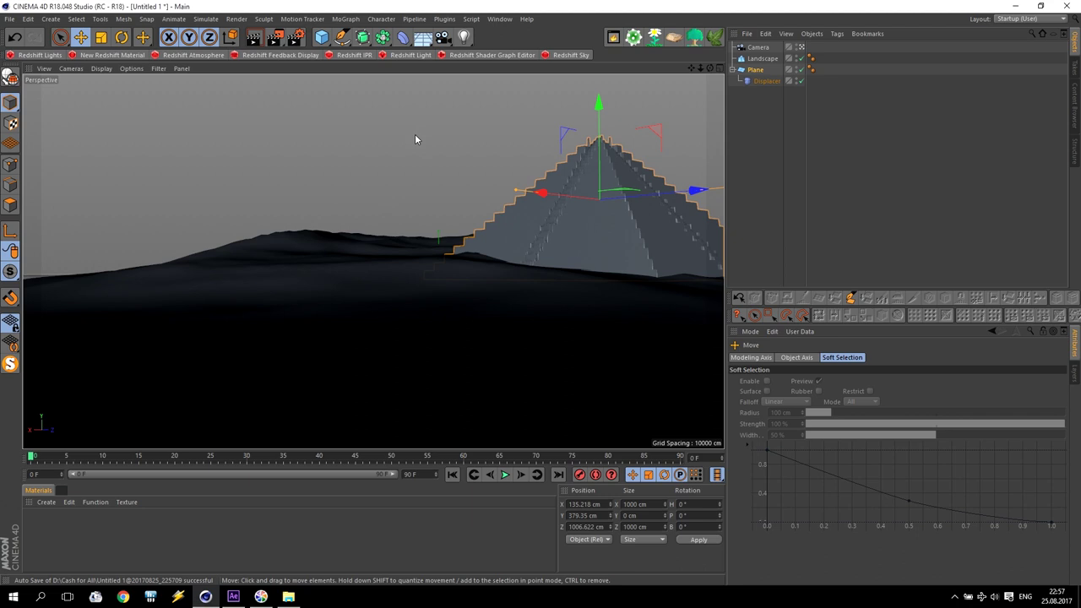
{"action": "left_click_drag", "start_coordinate": [697, 189], "coordinate": [644, 194]}
{"action": "left_click_drag", "start_coordinate": [545, 115], "coordinate": [543, 108]}
{"action": "left_click_drag", "start_coordinate": [546, 159], "coordinate": [551, 169]}
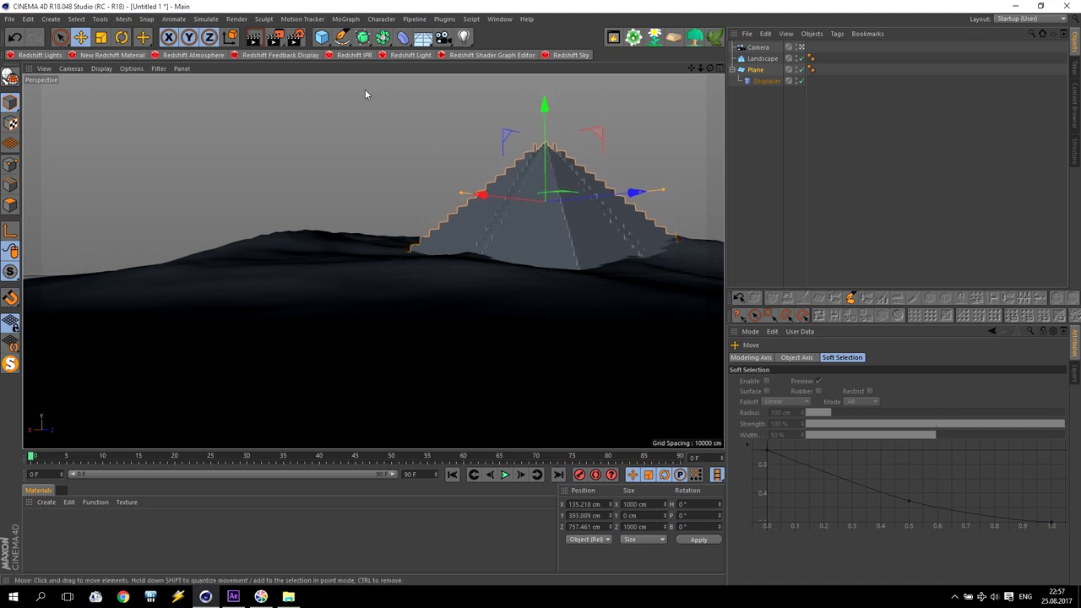
Step: Render the scene with the pyramid and landscape to the Picture Viewer
{"action": "left_click", "coordinate": [275, 39]}
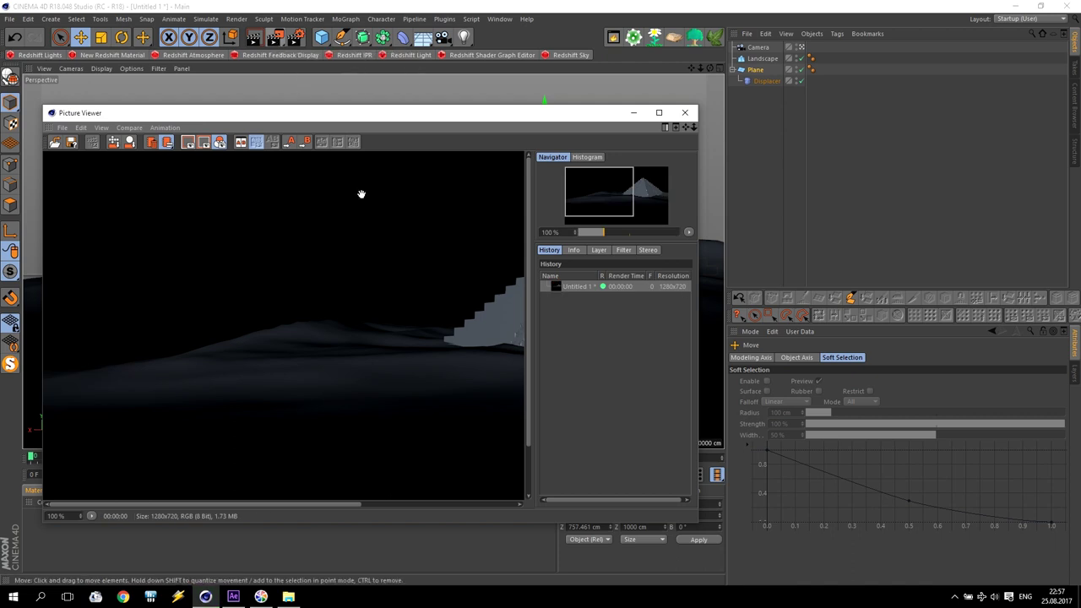
Step: Examine the rendered pyramid up close in the Picture Viewer, close the viewer and clear the object selection
{"action": "scroll", "coordinate": [389, 317], "scroll_direction": "up", "scroll_amount": 2}
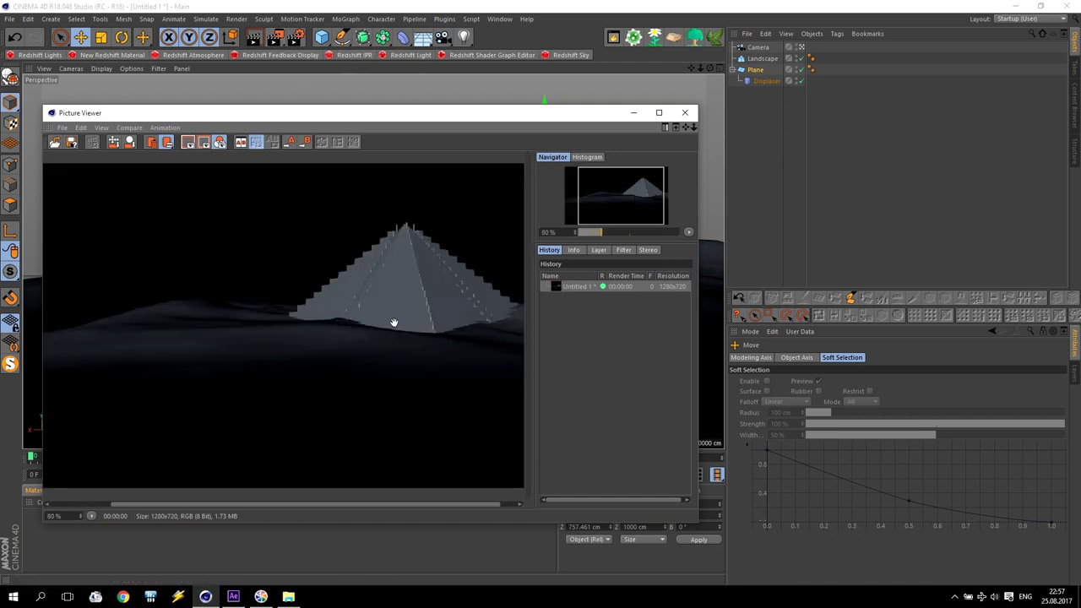
{"action": "scroll", "coordinate": [393, 325], "scroll_direction": "up", "scroll_amount": 1}
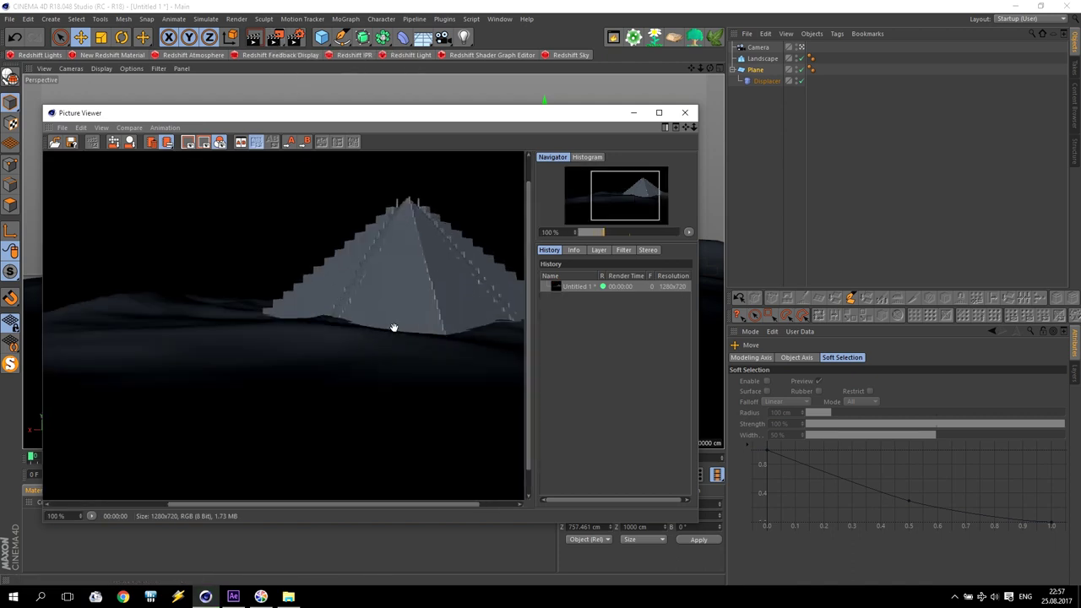
{"action": "left_click", "coordinate": [685, 113]}
{"action": "left_click", "coordinate": [431, 157]}
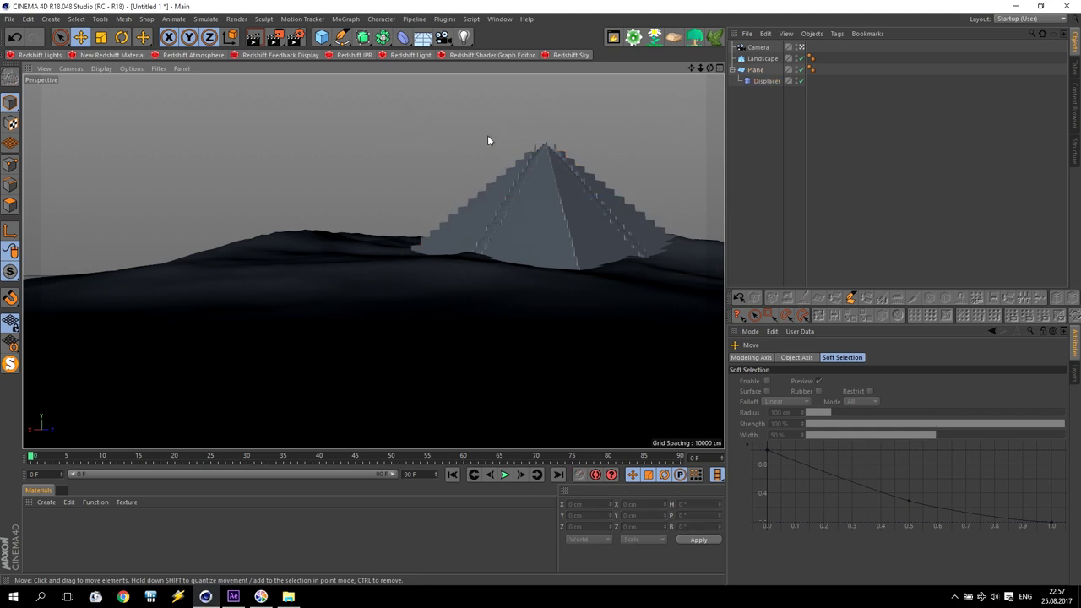
{"action": "middle_click", "coordinate": [456, 148]}
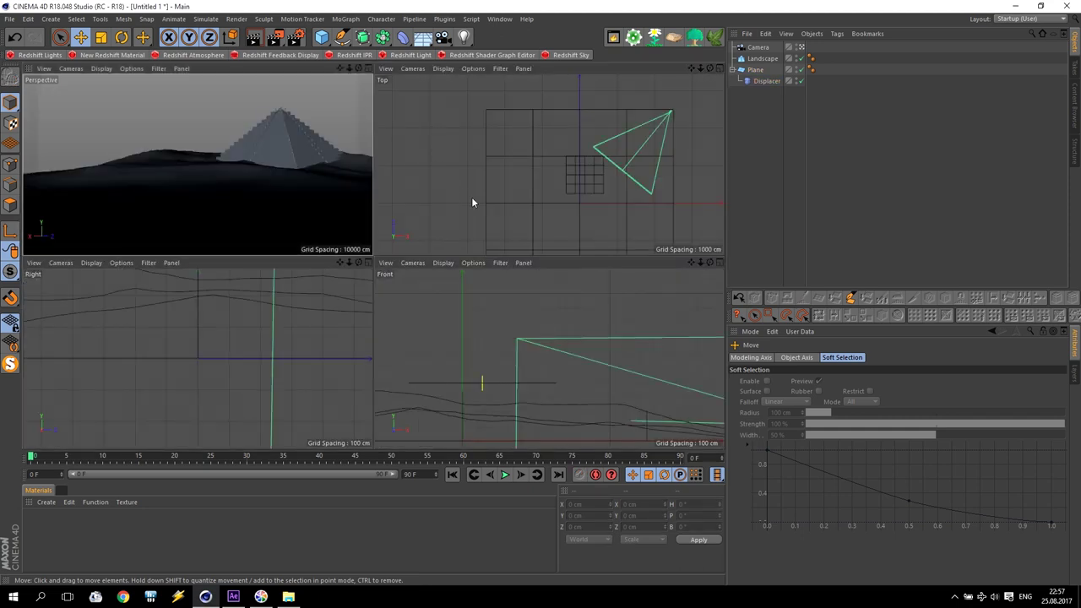
{"action": "middle_click", "coordinate": [522, 328]}
{"action": "key", "text": "h"}
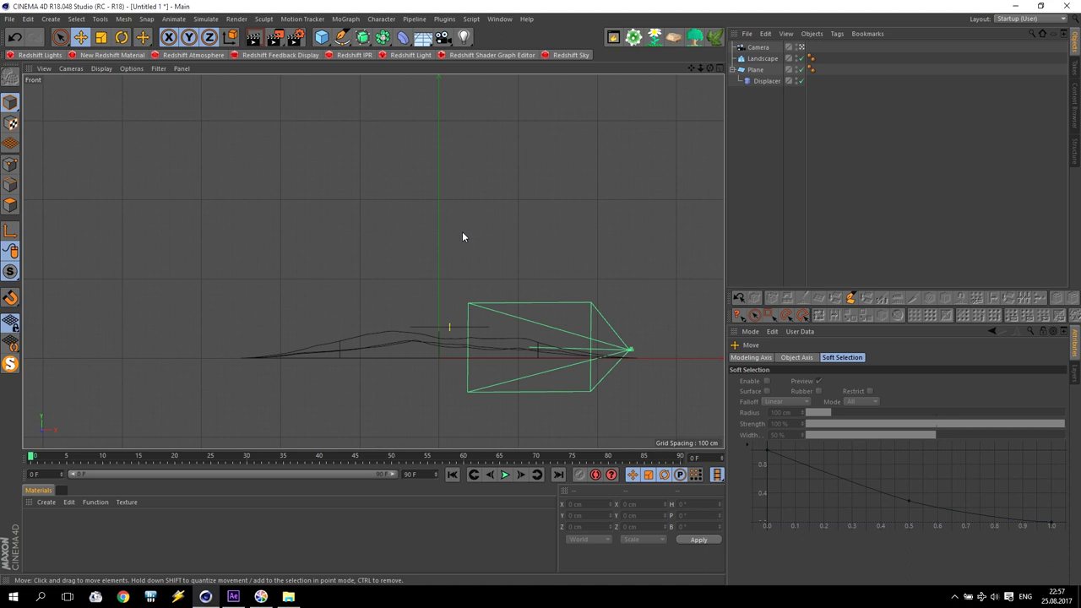
{"action": "middle_click", "coordinate": [265, 179]}
{"action": "middle_click", "coordinate": [264, 184]}
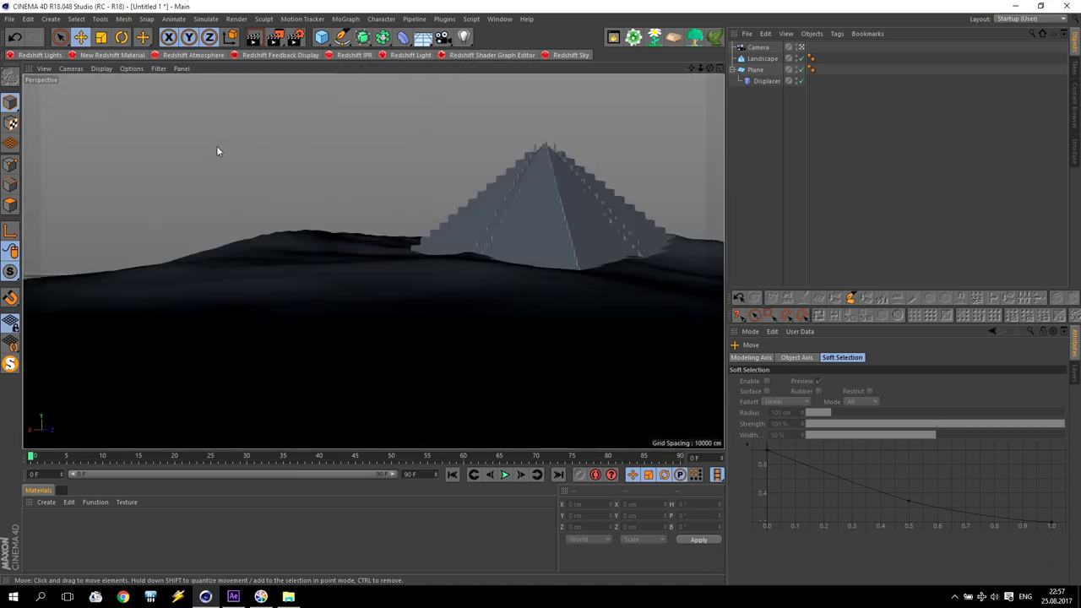
Step: Add a Forester Tree object to the scene
{"action": "left_click", "coordinate": [443, 19]}
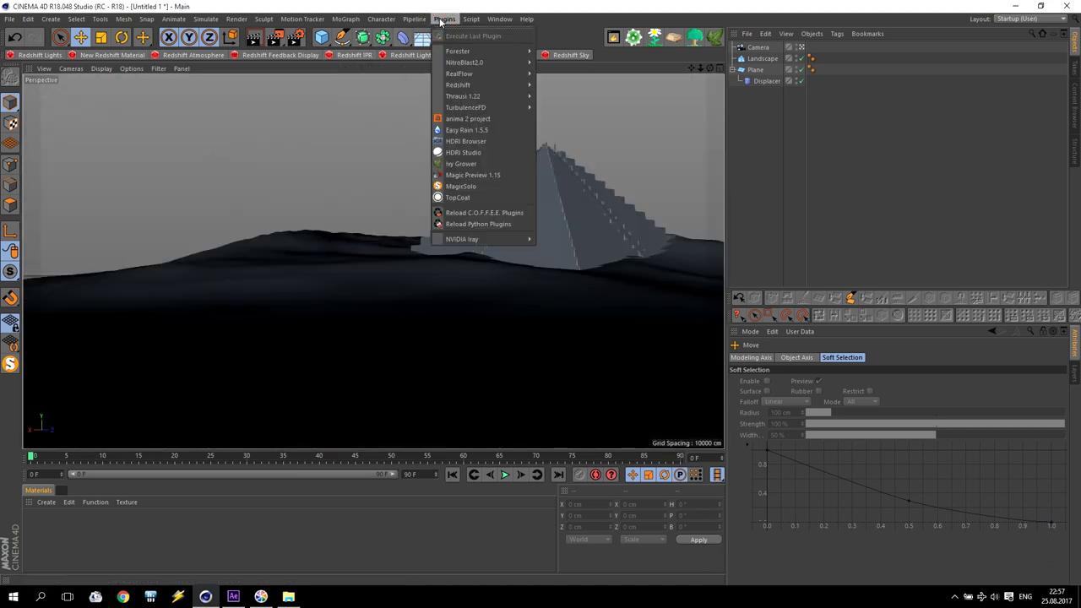
{"action": "mouse_move", "coordinate": [456, 55]}
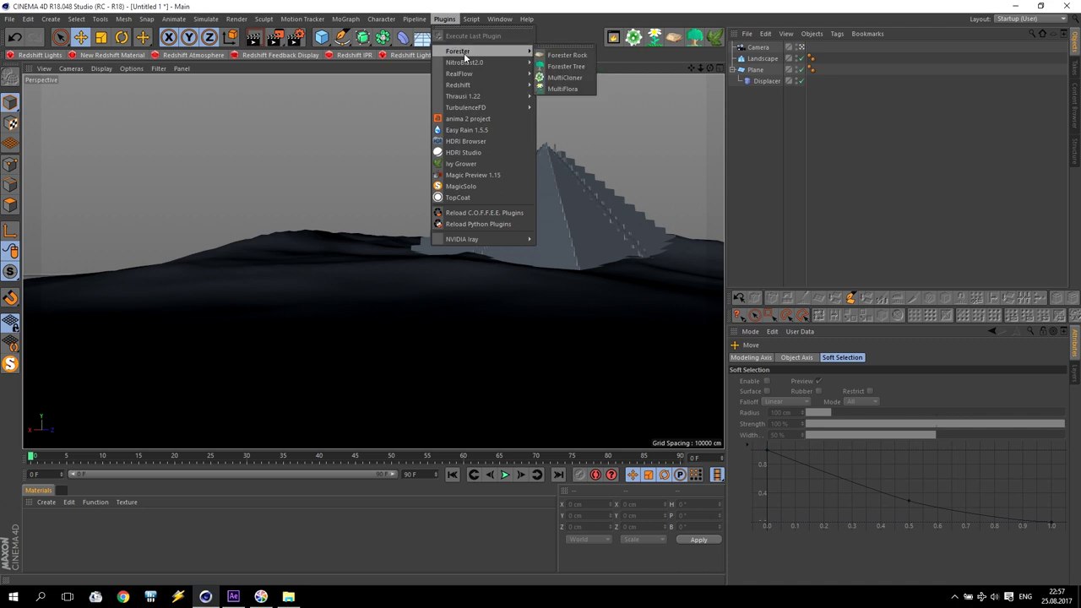
{"action": "left_click", "coordinate": [561, 38]}
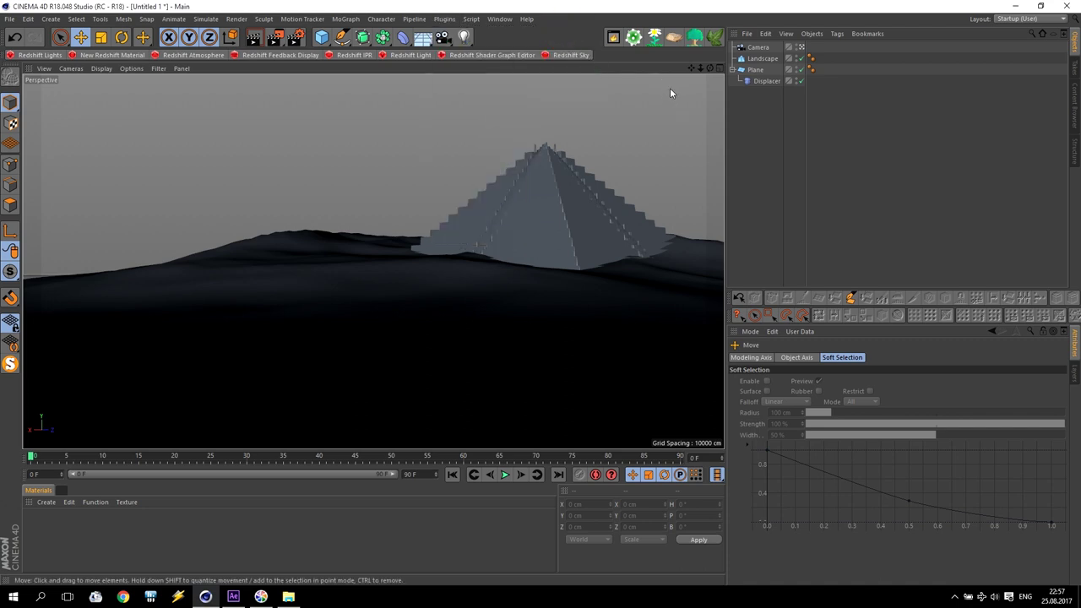
{"action": "left_click", "coordinate": [699, 37]}
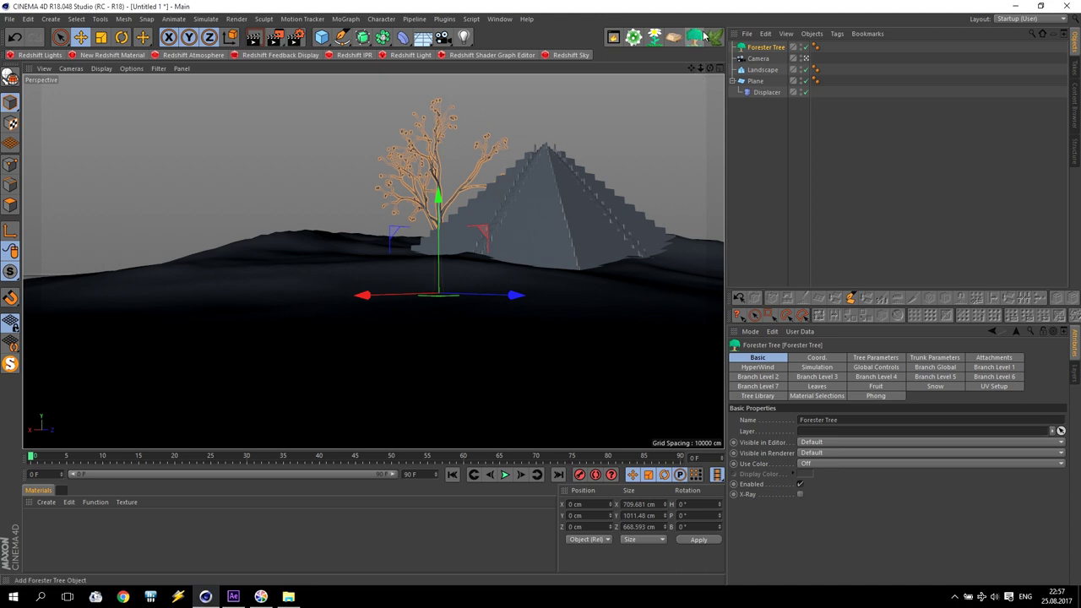
{"action": "left_click", "coordinate": [762, 49]}
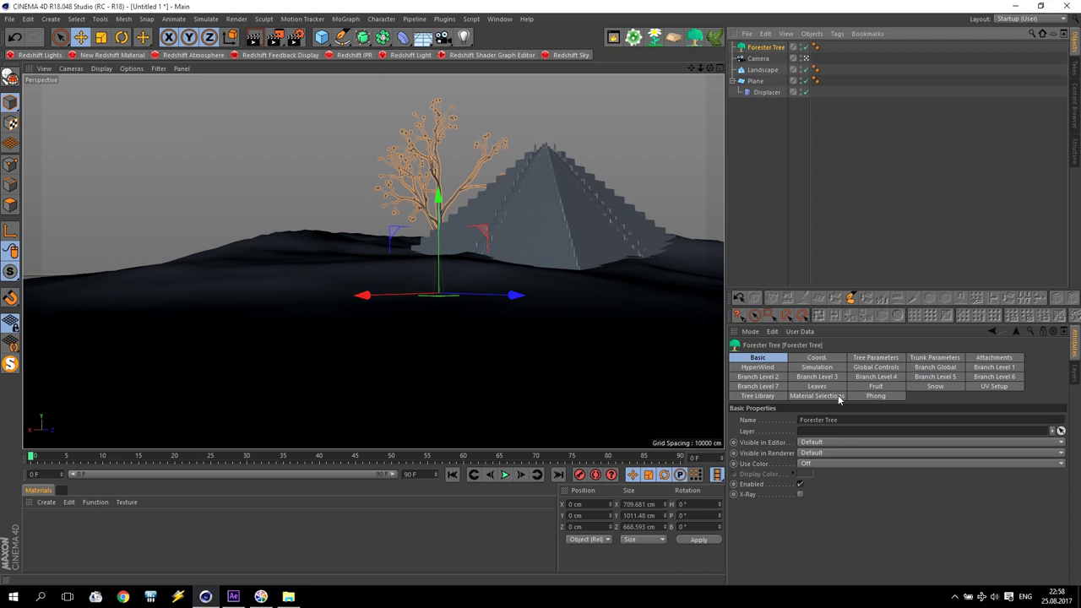
Step: Try the Tilia and Senegalia presets from the tree library on the Forester tree
{"action": "left_click", "coordinate": [758, 396]}
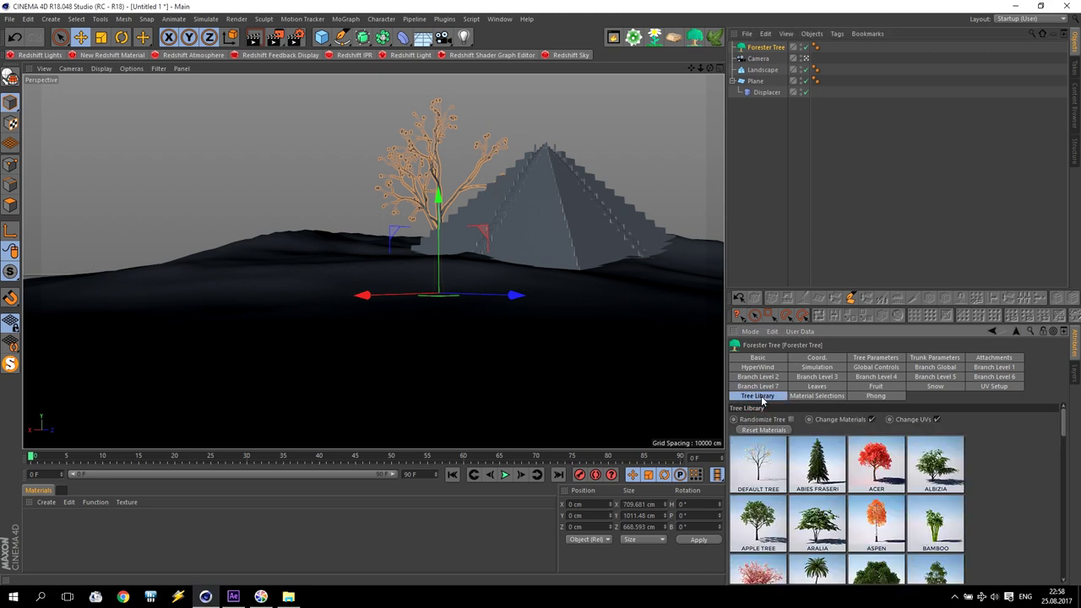
{"action": "left_click_drag", "start_coordinate": [1063, 425], "coordinate": [1077, 566]}
{"action": "left_click", "coordinate": [825, 499]}
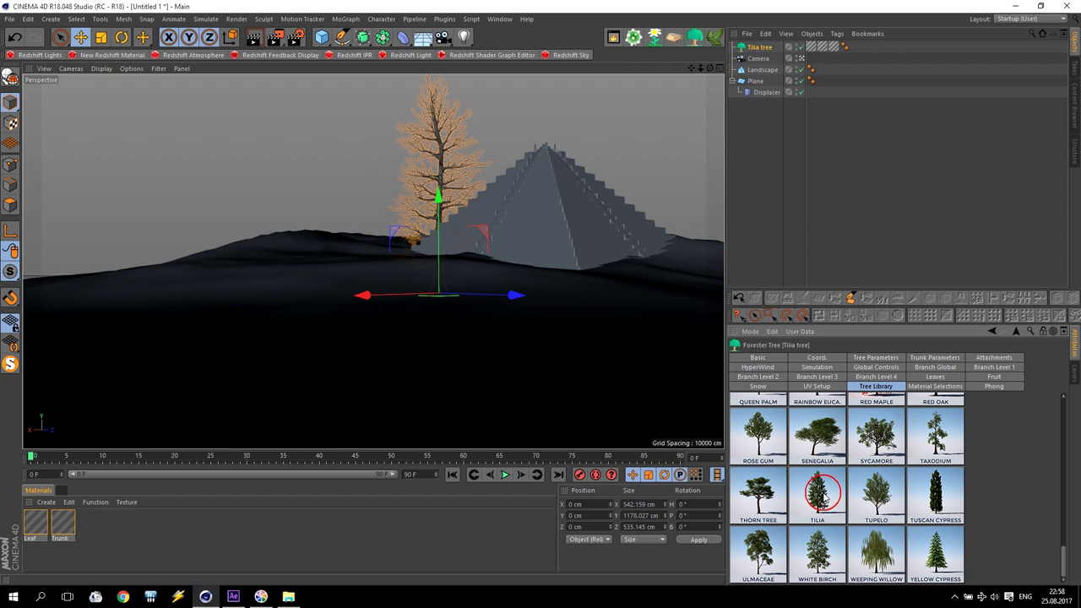
{"action": "left_click", "coordinate": [812, 432]}
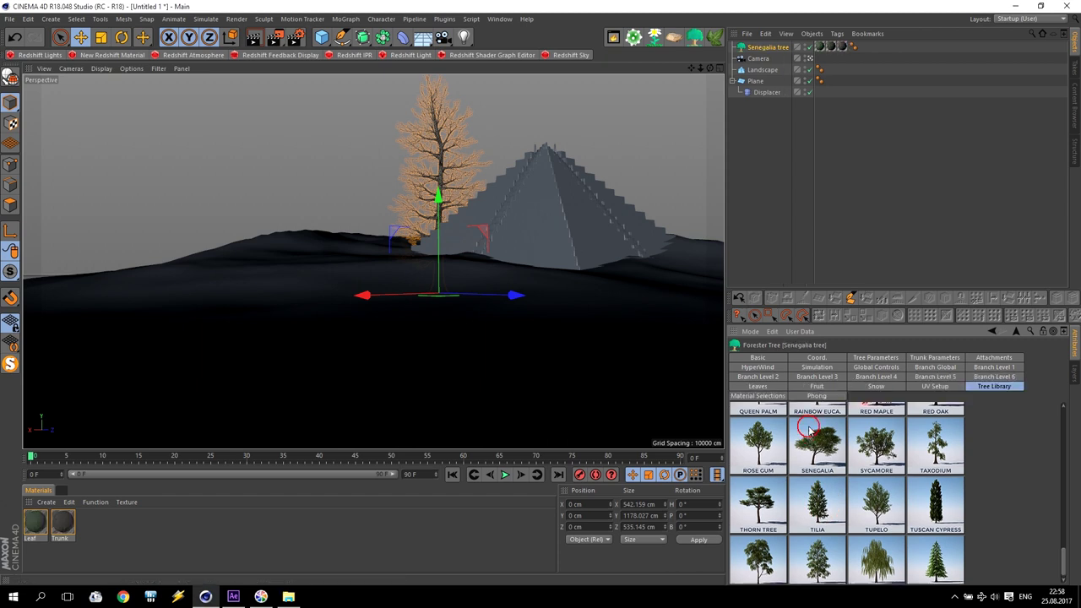
Step: Apply the Aralia preset to the Forester tree and set its tree size to 0.2
{"action": "left_click_drag", "start_coordinate": [1068, 564], "coordinate": [1064, 418]}
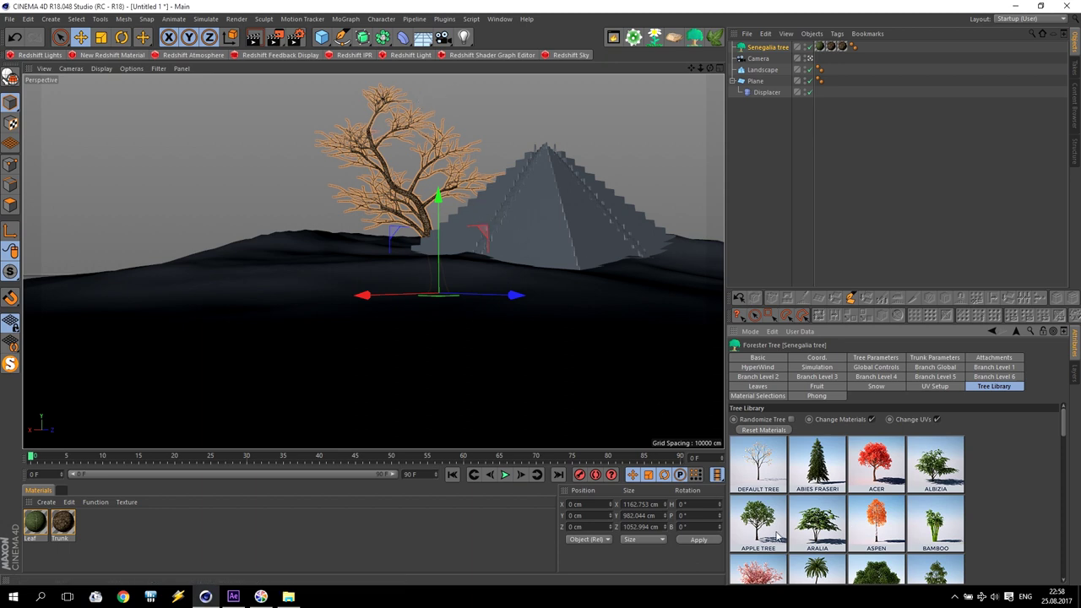
{"action": "left_click", "coordinate": [816, 528]}
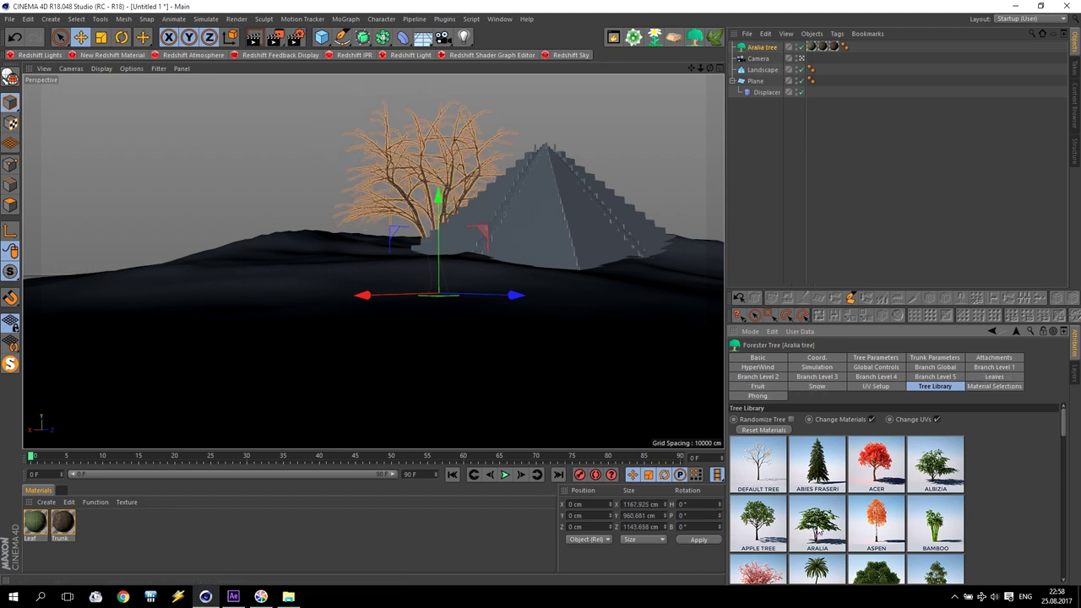
{"action": "left_click", "coordinate": [883, 358]}
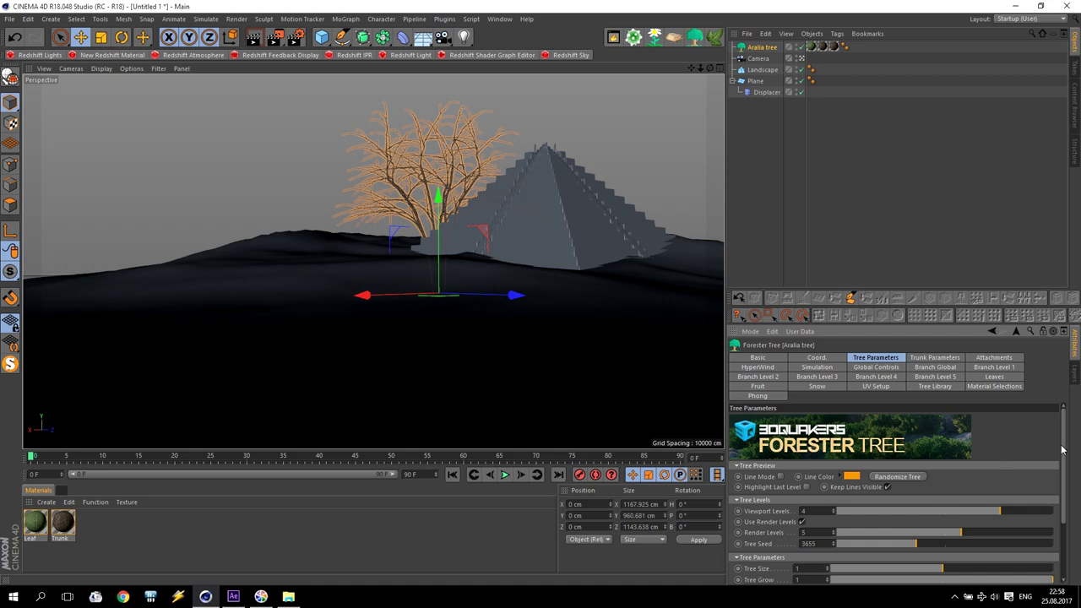
{"action": "left_click_drag", "start_coordinate": [1066, 445], "coordinate": [1059, 457]}
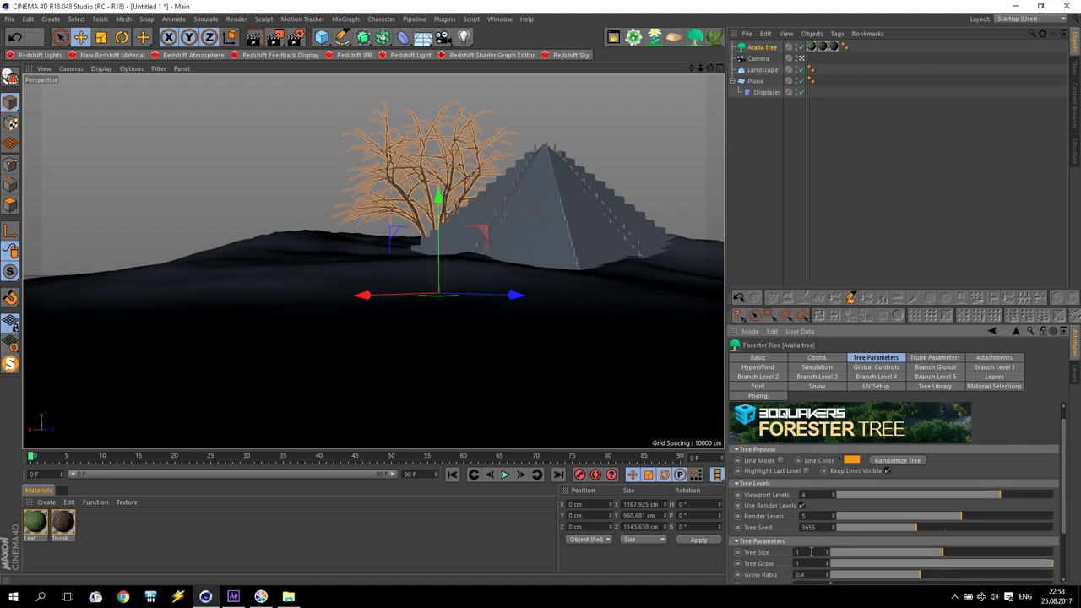
{"action": "key", "text": "Return"}
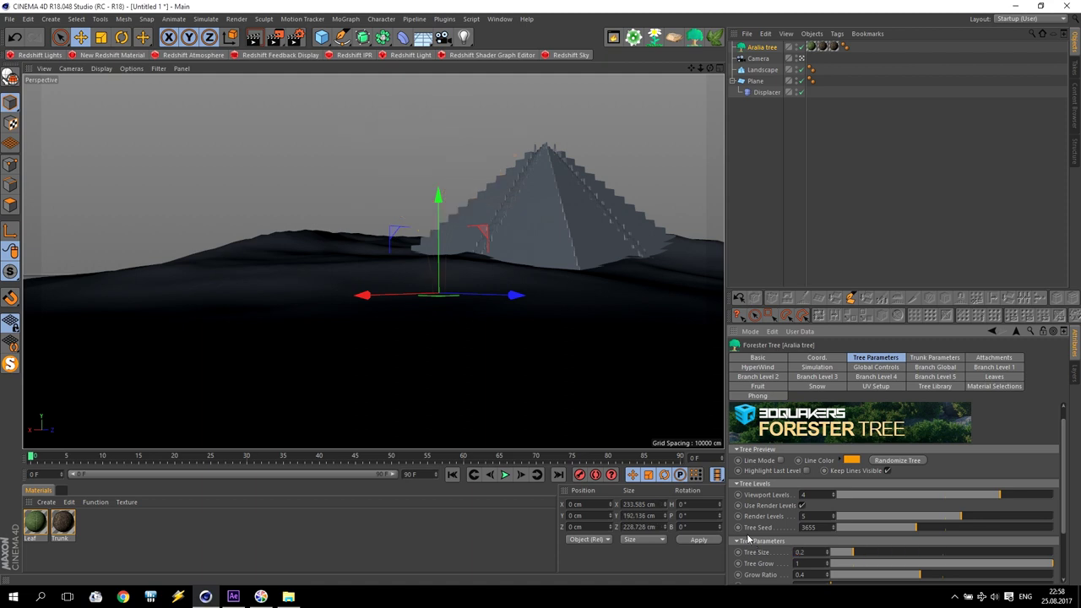
Step: Move the Aralia tree in front of the camera, to about X 2299 and Z 2118 cm
{"action": "middle_click", "coordinate": [461, 279]}
{"action": "left_click_drag", "start_coordinate": [610, 176], "coordinate": [694, 98]}
{"action": "scroll", "coordinate": [648, 435], "scroll_direction": "up", "scroll_amount": 10}
{"action": "left_click_drag", "start_coordinate": [698, 264], "coordinate": [726, 272]}
{"action": "left_click", "coordinate": [663, 287]}
Step: Lower the camera to about Y 33 cm and tilt it up to a pitch of about 7°
{"action": "left_click", "coordinate": [762, 59]}
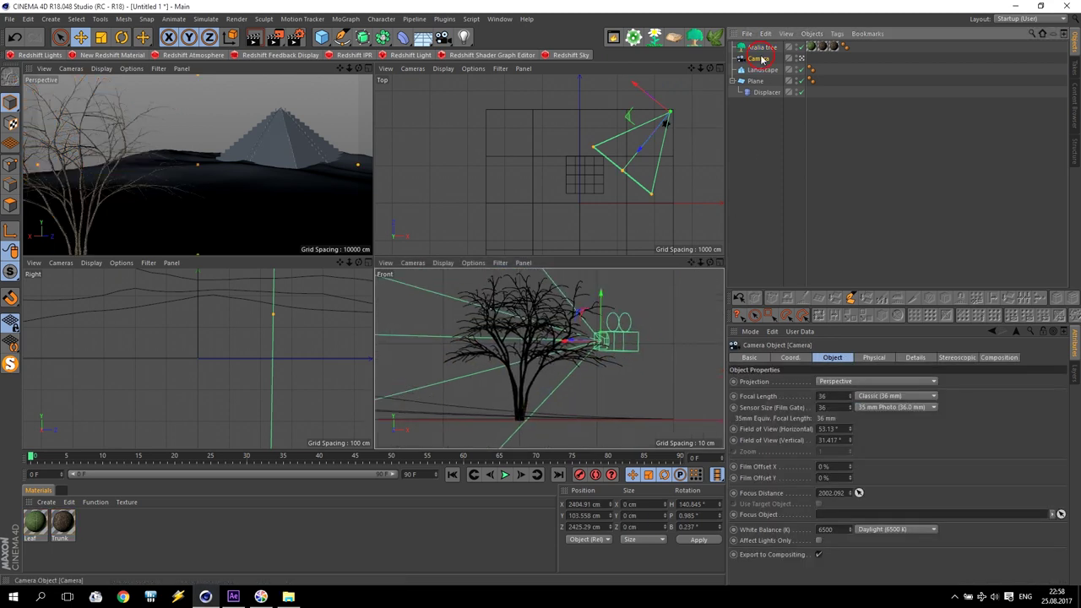
{"action": "left_click_drag", "start_coordinate": [601, 295], "coordinate": [600, 353]}
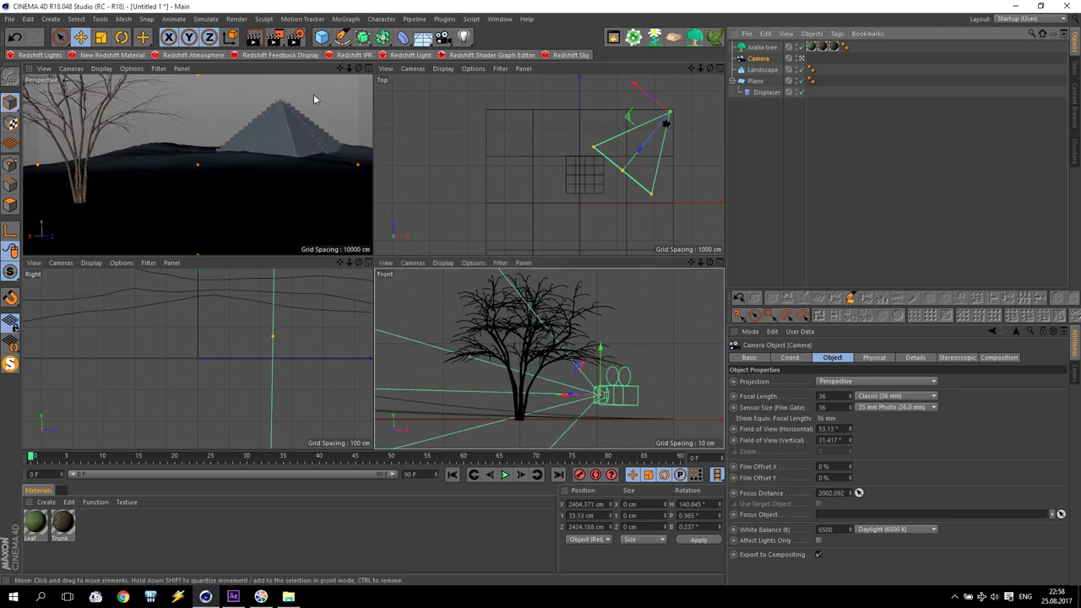
{"action": "left_click", "coordinate": [790, 358]}
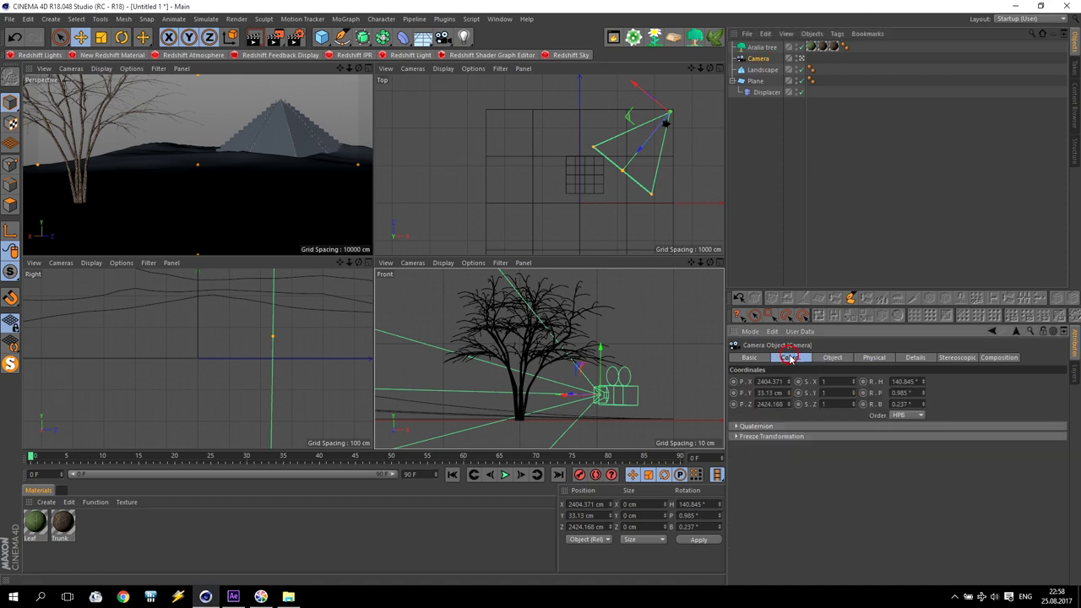
{"action": "left_click_drag", "start_coordinate": [924, 396], "coordinate": [924, 384]}
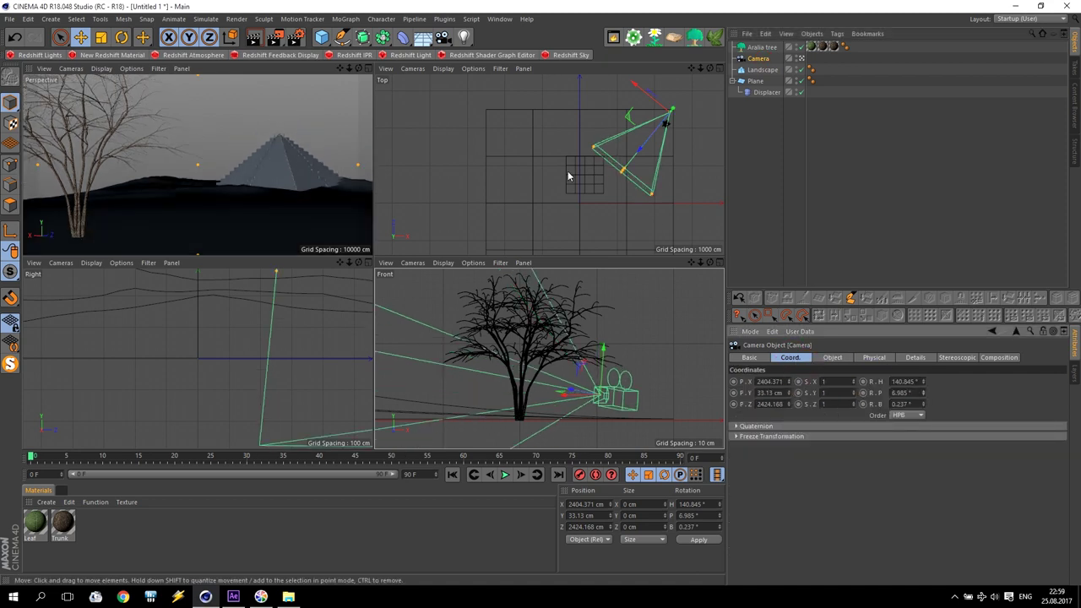
Step: Move the pyramid plane closer to the camera and down into the landscape, to about X 721, Y 362, Z 983 cm
{"action": "middle_click", "coordinate": [328, 188]}
{"action": "left_click", "coordinate": [545, 246]}
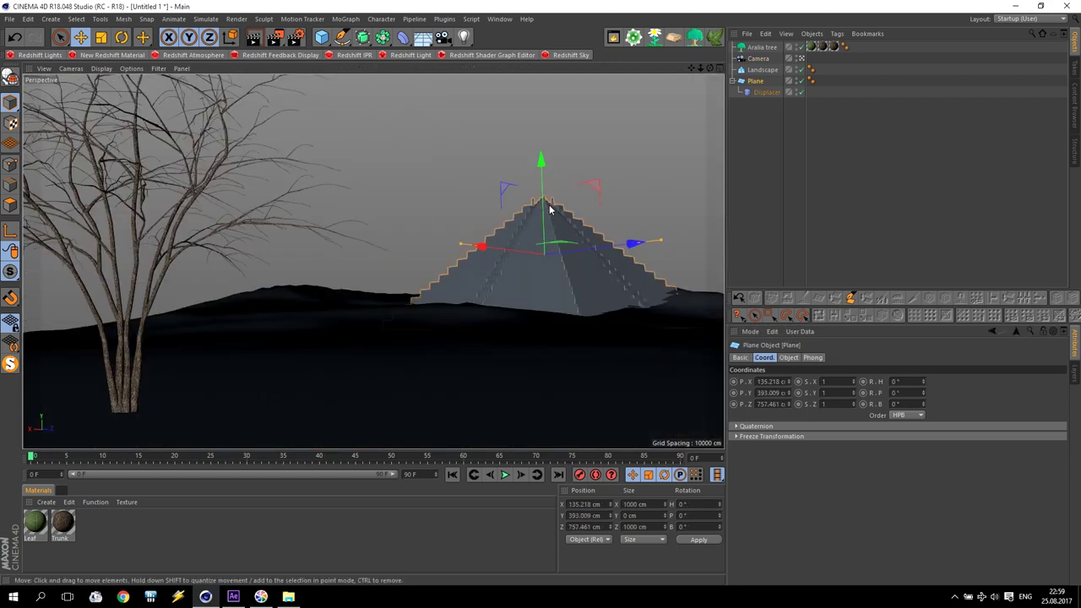
{"action": "left_click_drag", "start_coordinate": [540, 193], "coordinate": [501, 244]}
{"action": "middle_click", "coordinate": [501, 244]}
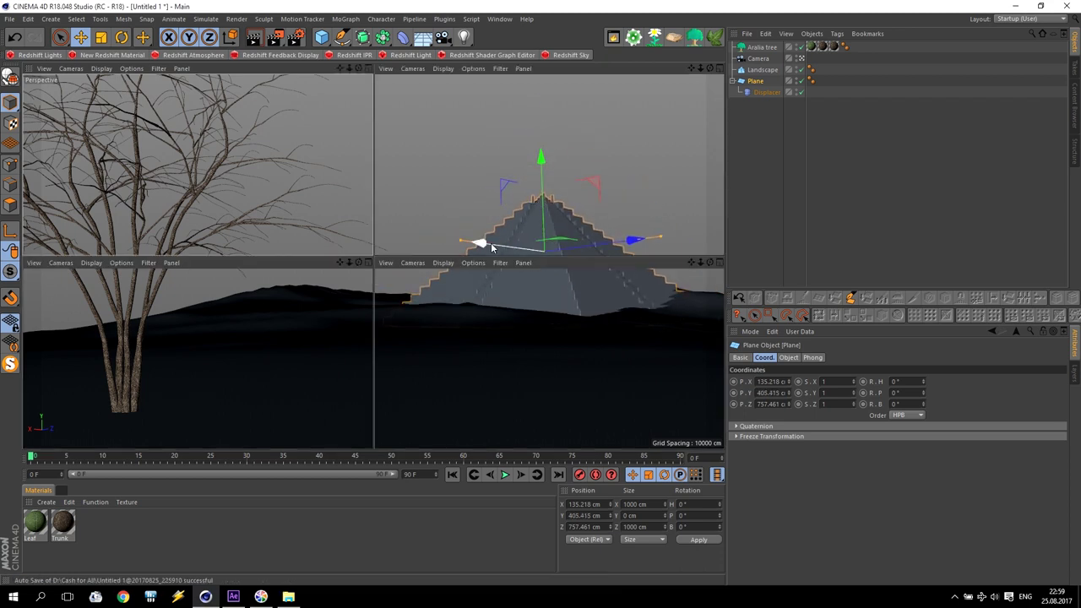
{"action": "left_click_drag", "start_coordinate": [611, 152], "coordinate": [637, 141]}
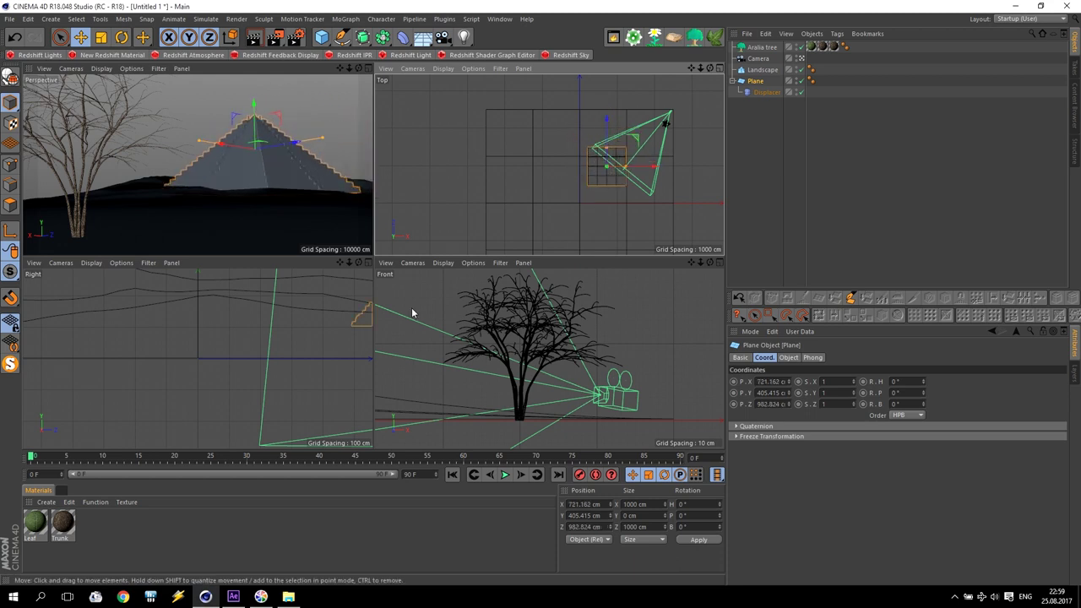
{"action": "left_click_drag", "start_coordinate": [345, 265], "coordinate": [173, 298]}
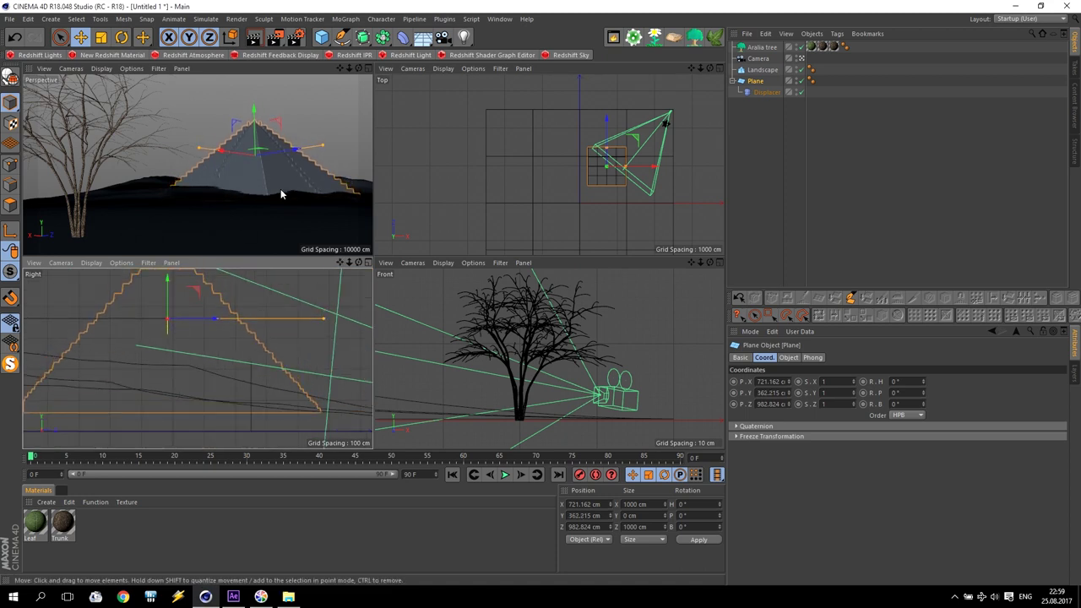
Step: Render the camera view with the tree and pyramid to the Picture Viewer, and close the viewer after checking it
{"action": "middle_click", "coordinate": [280, 189]}
{"action": "left_click", "coordinate": [279, 40]}
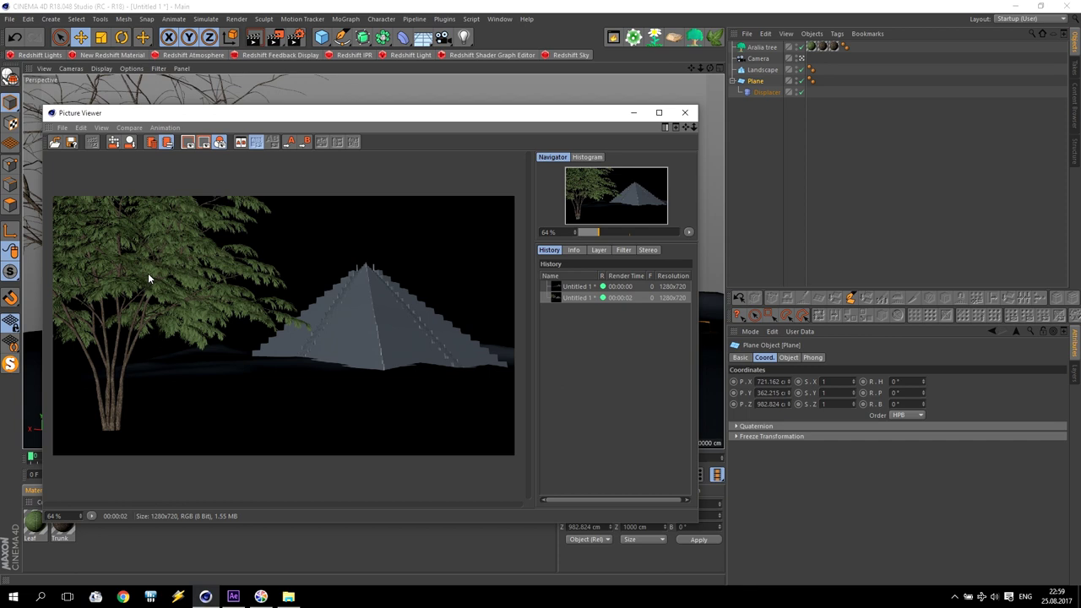
{"action": "left_click", "coordinate": [684, 112]}
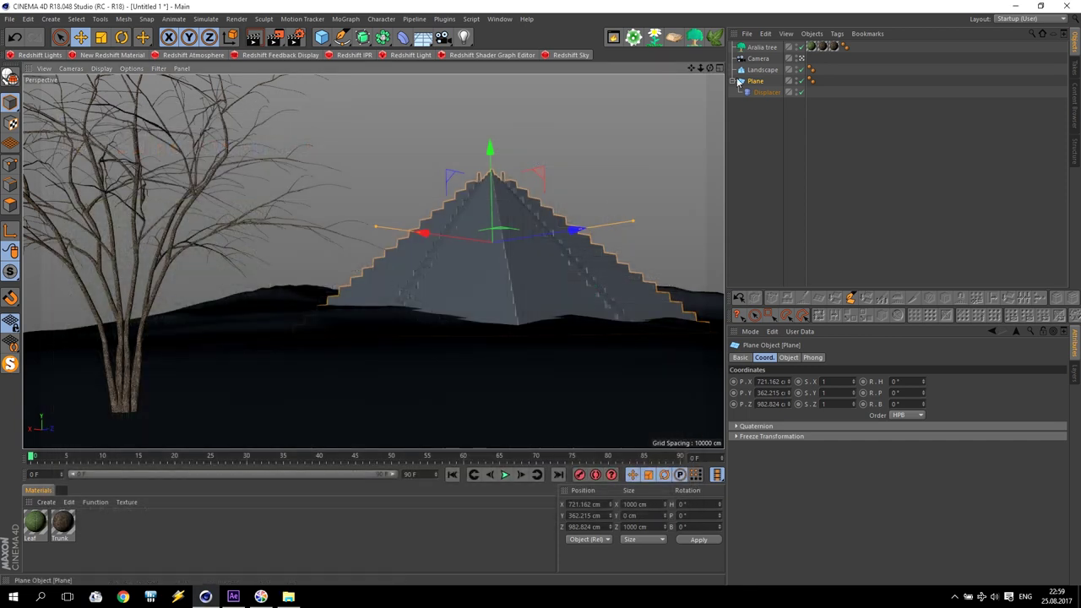
Step: Shift the Aralia tree slightly away from the pyramid in the camera view, to about X 2310 and Z 2116 cm
{"action": "left_click", "coordinate": [758, 48]}
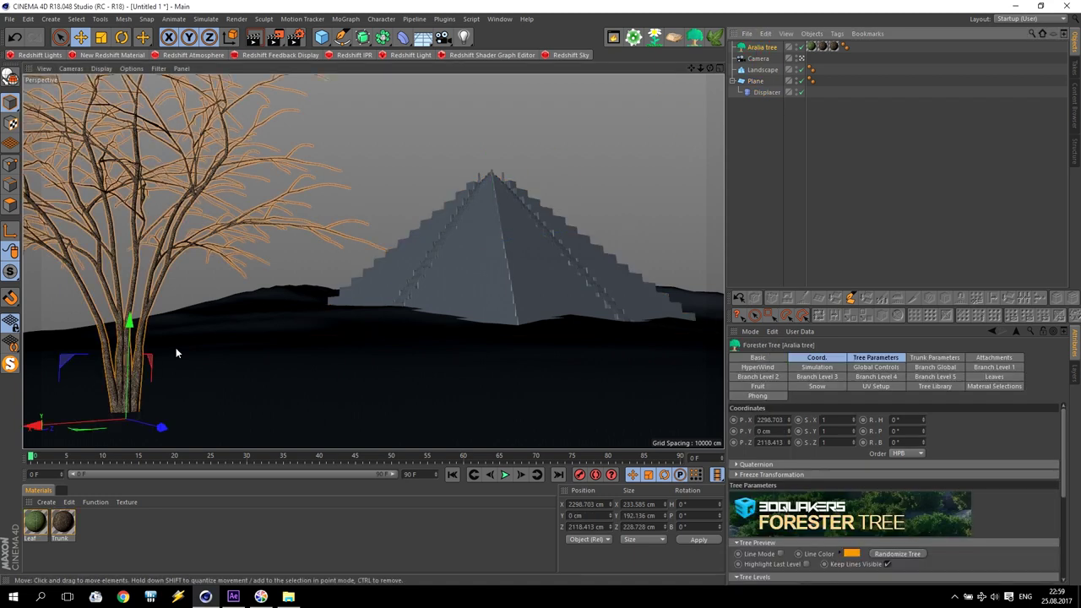
{"action": "left_click_drag", "start_coordinate": [82, 432], "coordinate": [58, 432]}
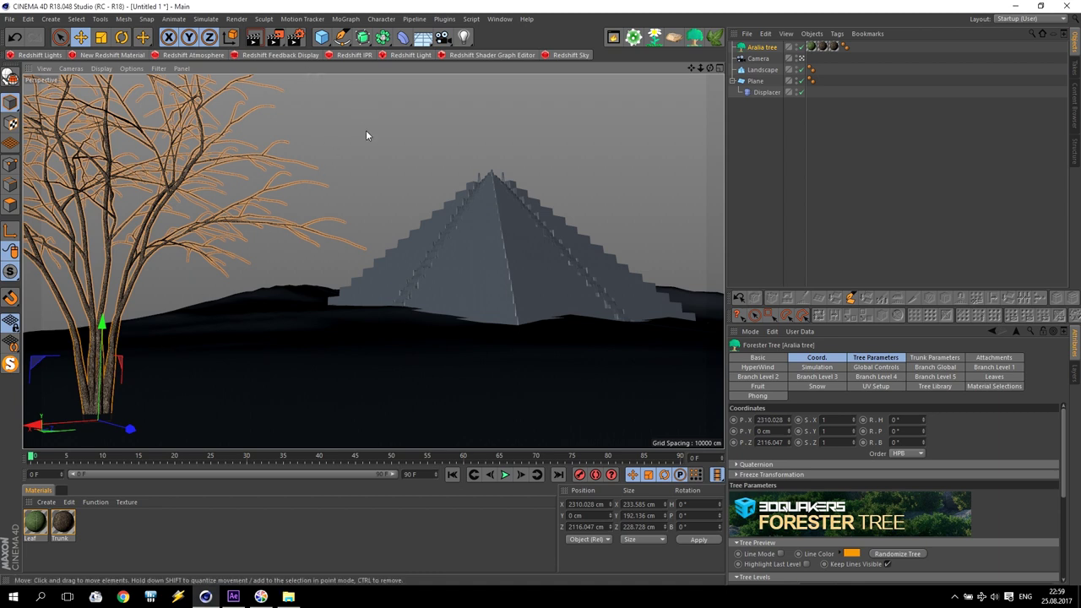
Step: Set the renderer to Redshift and the output to the HDTV 1080 25 film/video preset
{"action": "left_click", "coordinate": [298, 37]}
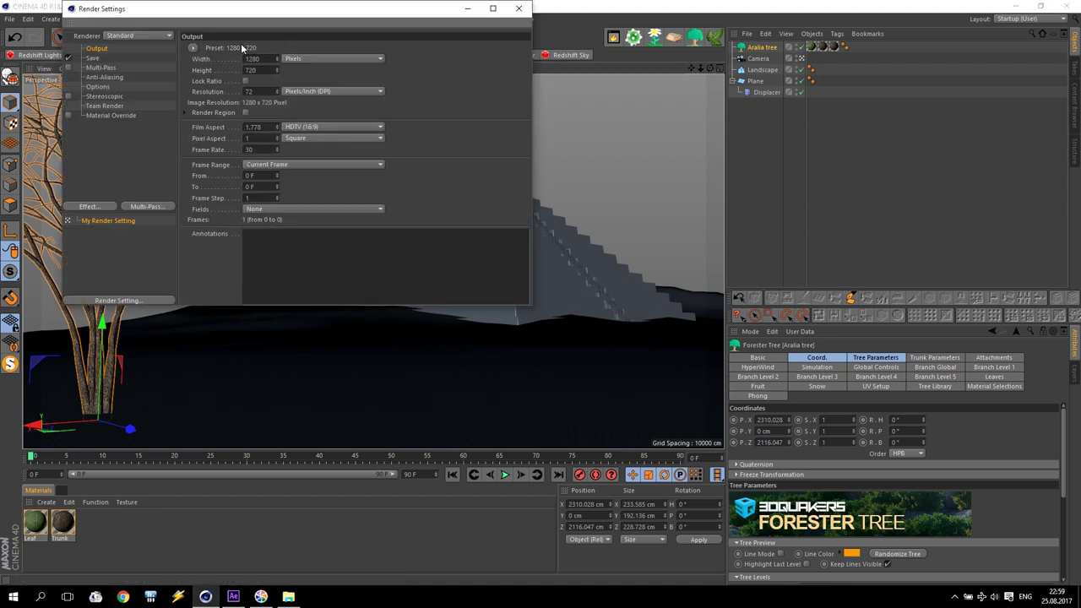
{"action": "left_click", "coordinate": [126, 37]}
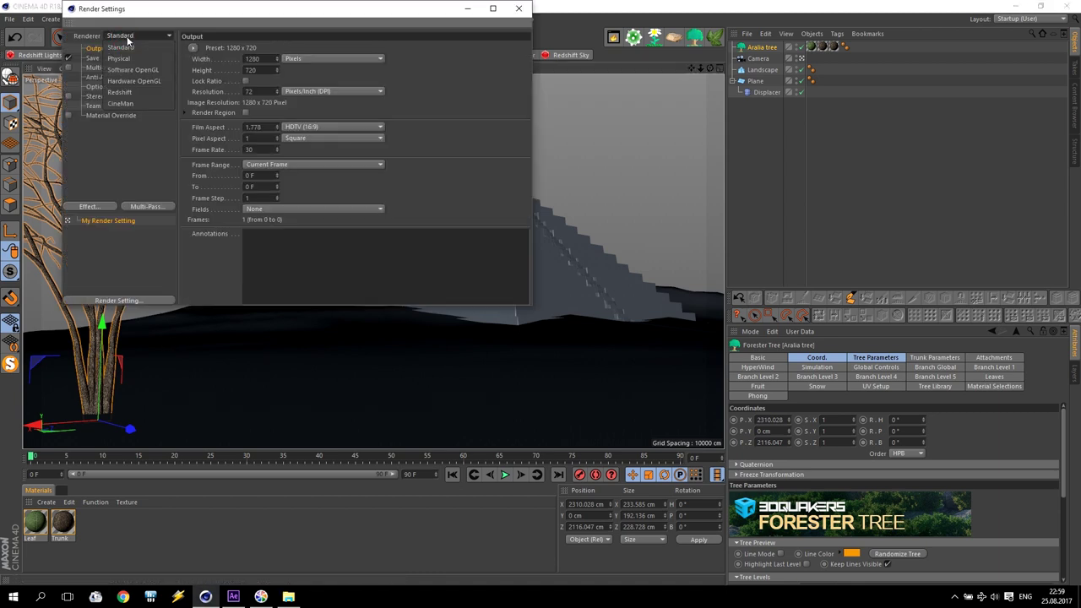
{"action": "left_click", "coordinate": [119, 92]}
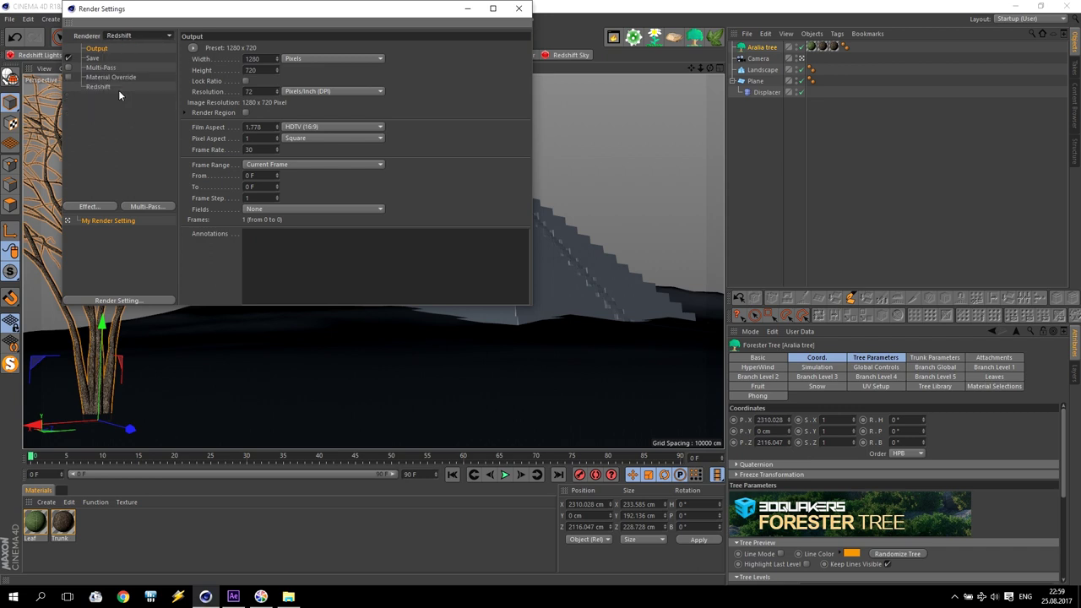
{"action": "left_click", "coordinate": [193, 48]}
{"action": "mouse_move", "coordinate": [207, 82]}
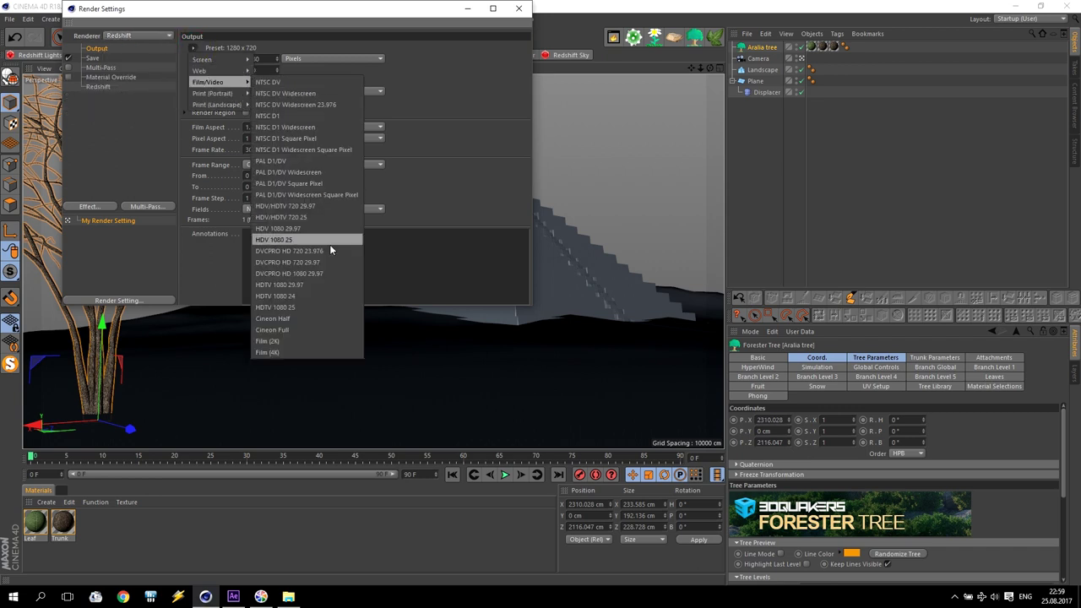
{"action": "left_click", "coordinate": [307, 309]}
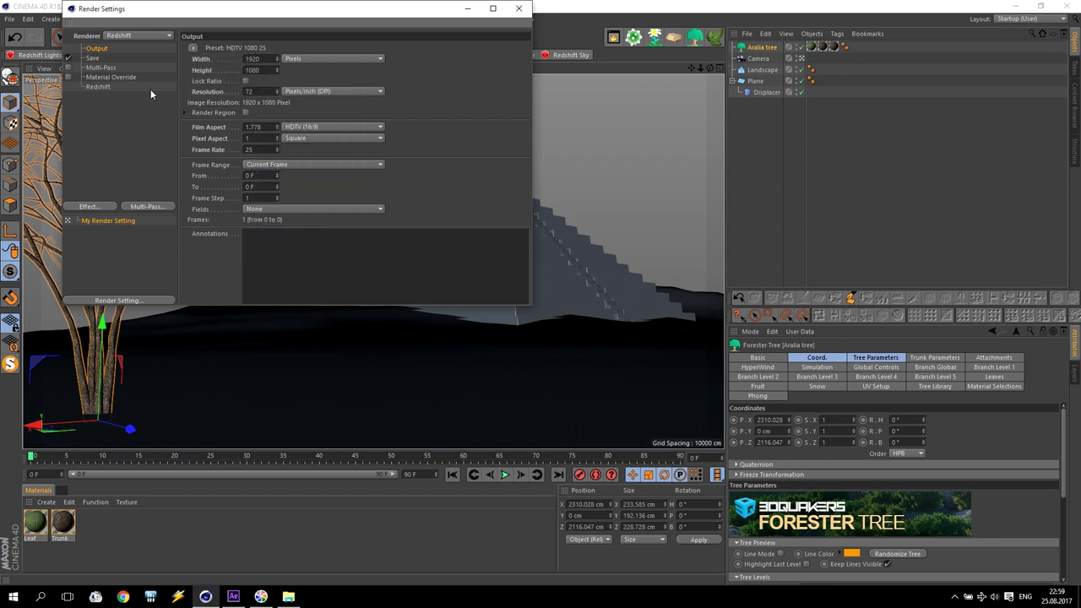
Step: Turn off forced progressive rendering for IPR in Redshift, and set bucket rendering to size 256 with Spiral order
{"action": "left_click", "coordinate": [97, 88]}
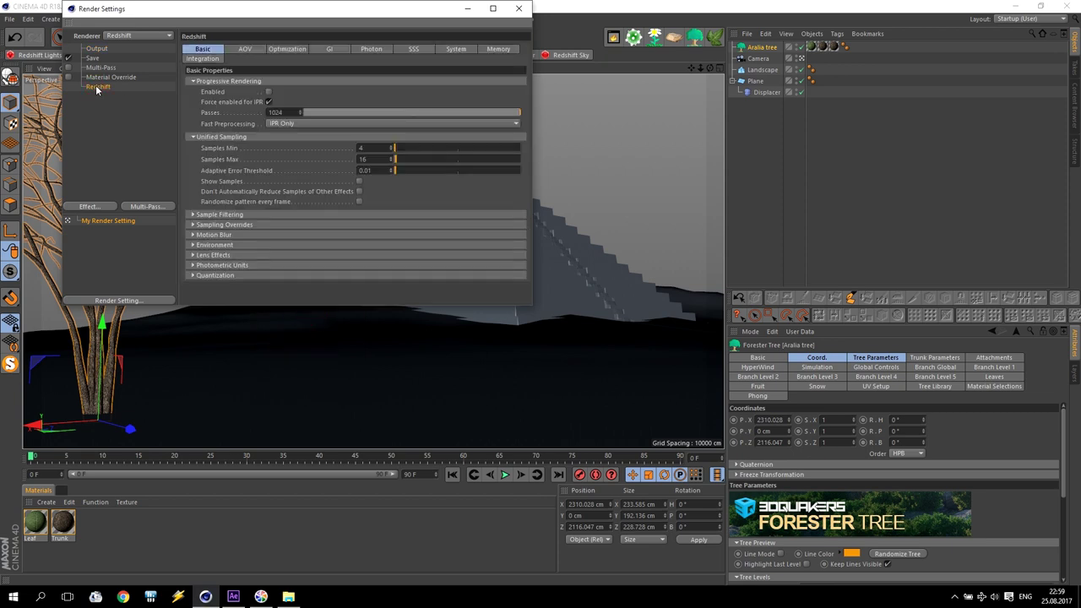
{"action": "left_click", "coordinate": [268, 103]}
{"action": "left_click", "coordinate": [456, 50]}
{"action": "left_click", "coordinate": [211, 212]}
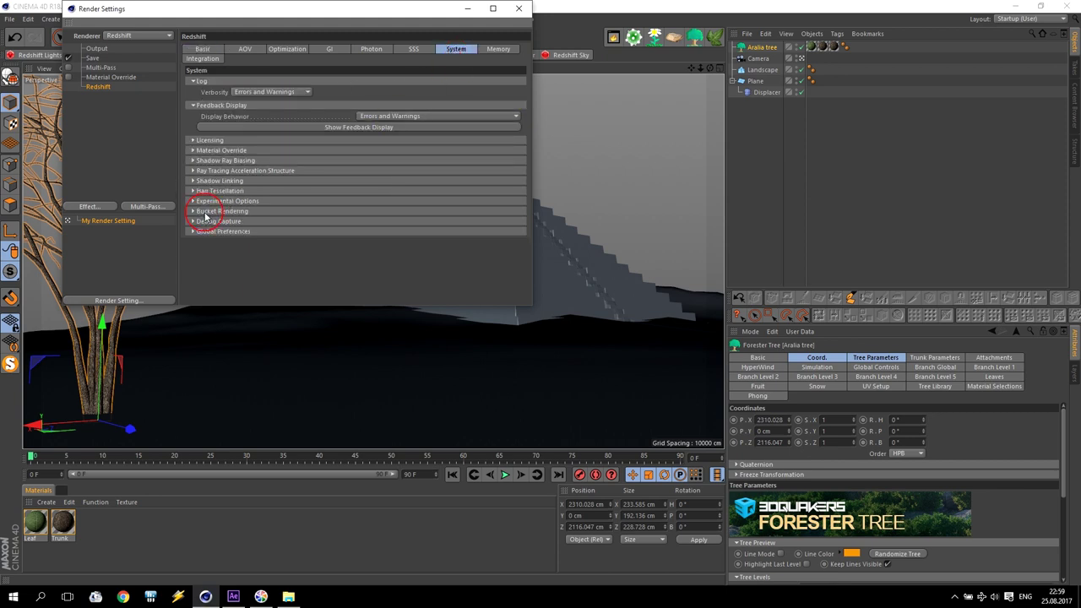
{"action": "left_click", "coordinate": [278, 233]}
{"action": "left_click", "coordinate": [267, 245]}
{"action": "left_click", "coordinate": [269, 233]}
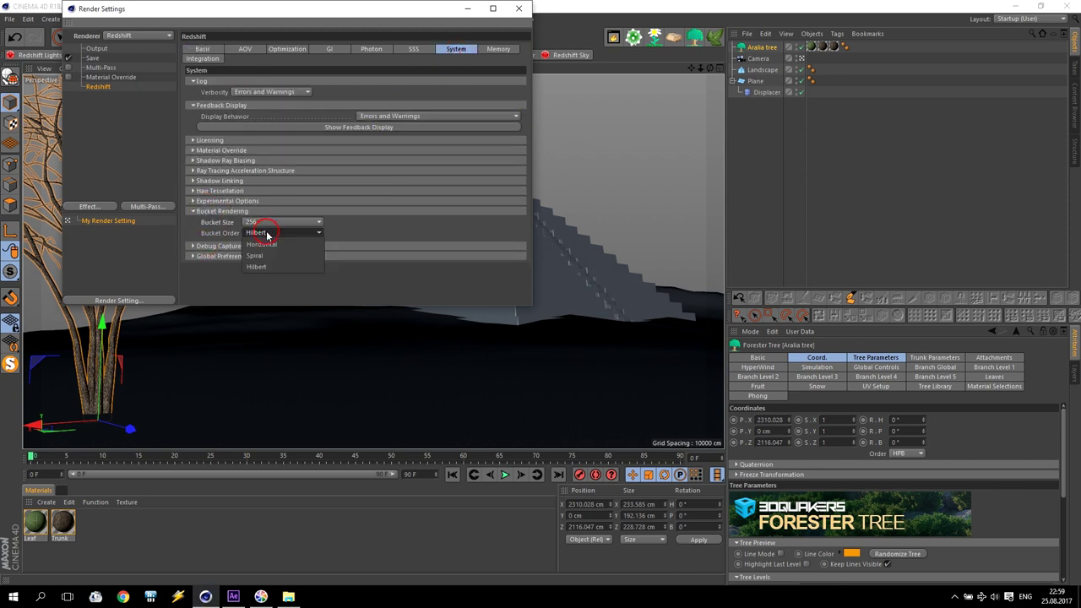
{"action": "left_click", "coordinate": [270, 256]}
Step: Enter 4 for the unified sampling in Redshift's basic properties and close the render settings
{"action": "left_click", "coordinate": [202, 50]}
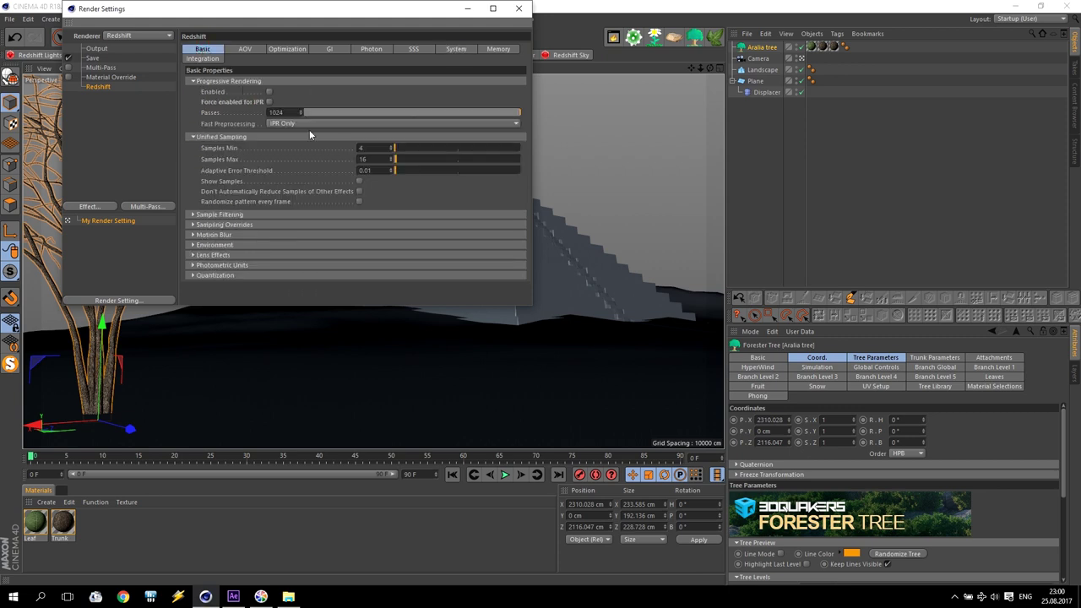
{"action": "type", "text": "4"}
{"action": "key", "text": "Return"}
{"action": "left_click", "coordinate": [520, 8]}
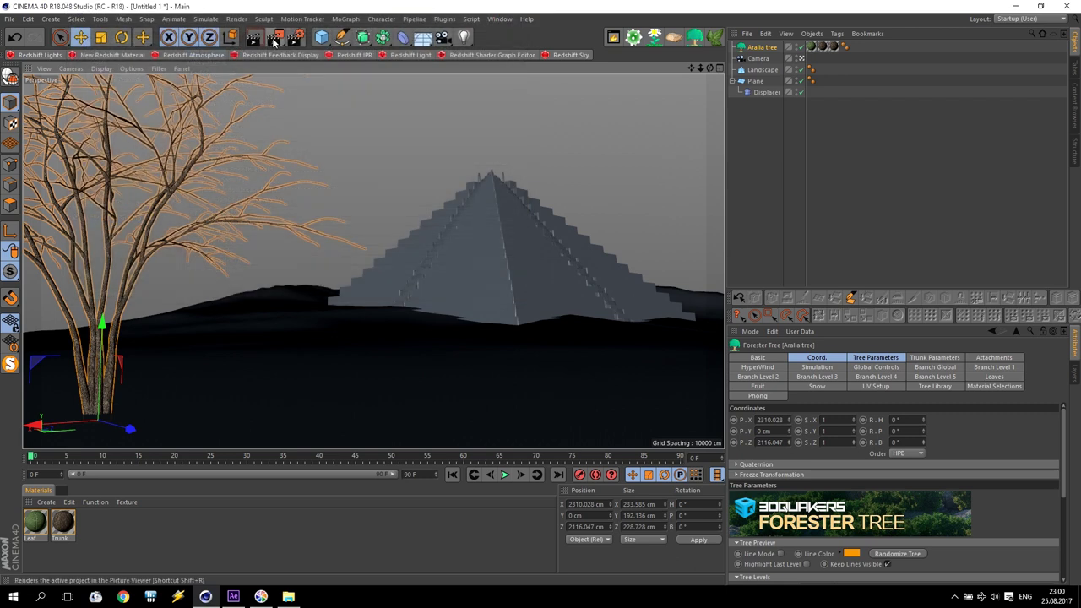
Step: Render the scene with Redshift to the Picture Viewer, check it enlarged, and close the viewer
{"action": "left_click", "coordinate": [274, 36]}
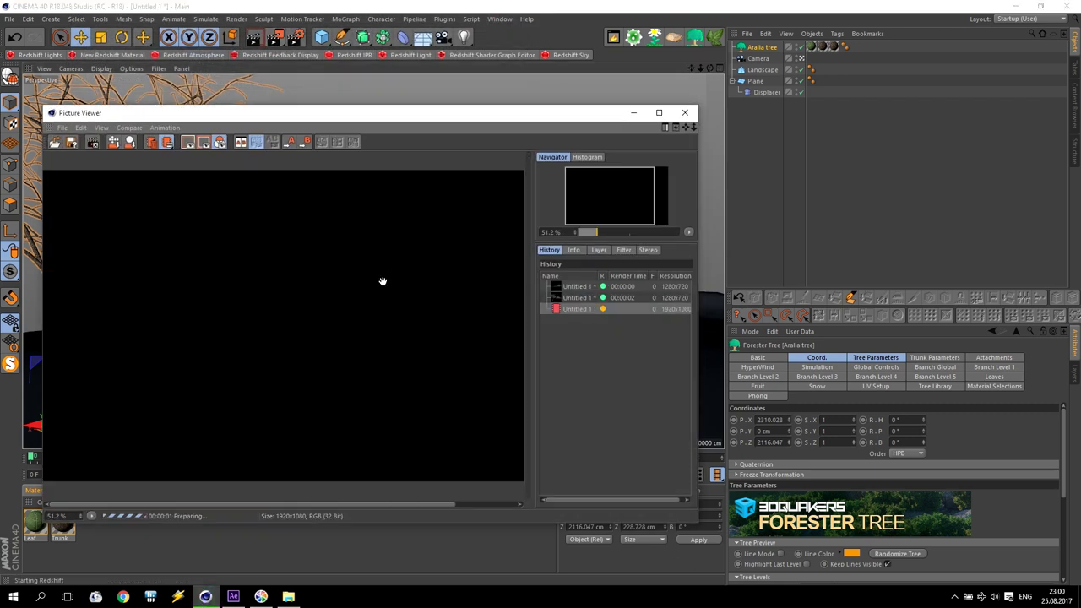
{"action": "scroll", "coordinate": [380, 282], "scroll_direction": "down", "scroll_amount": 2}
{"action": "double_click", "coordinate": [641, 117]}
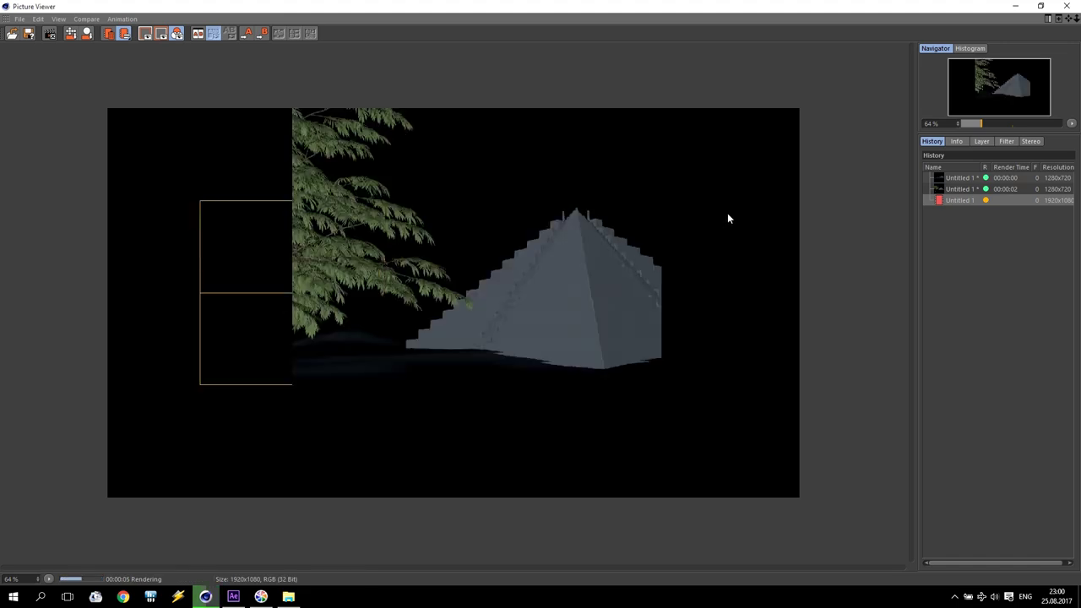
{"action": "left_click", "coordinate": [1009, 6]}
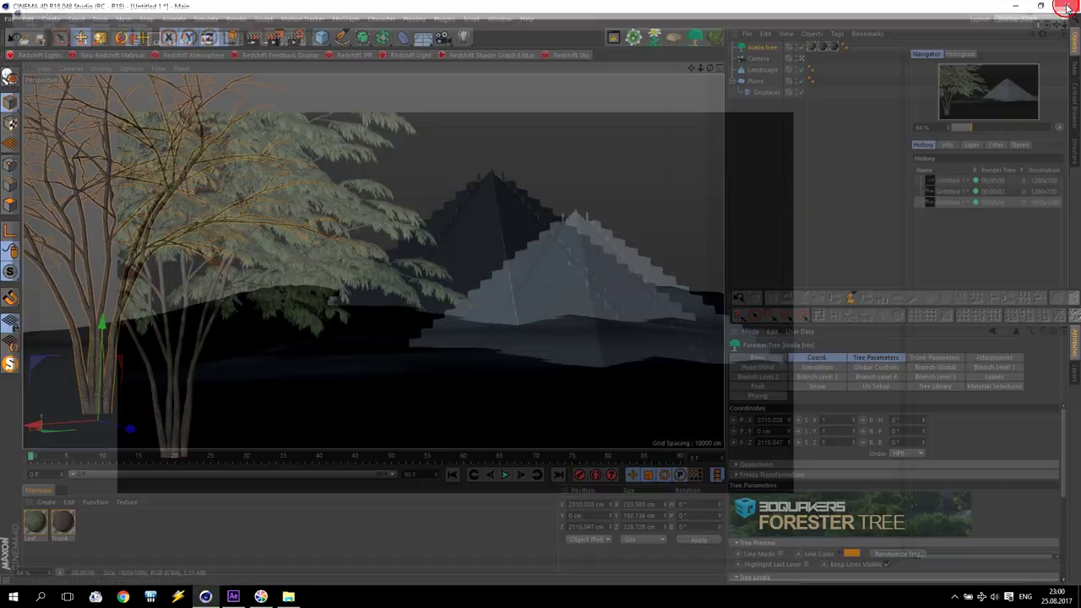
Step: Set the Aralia tree's Render Levels to 2
{"action": "left_click", "coordinate": [863, 358]}
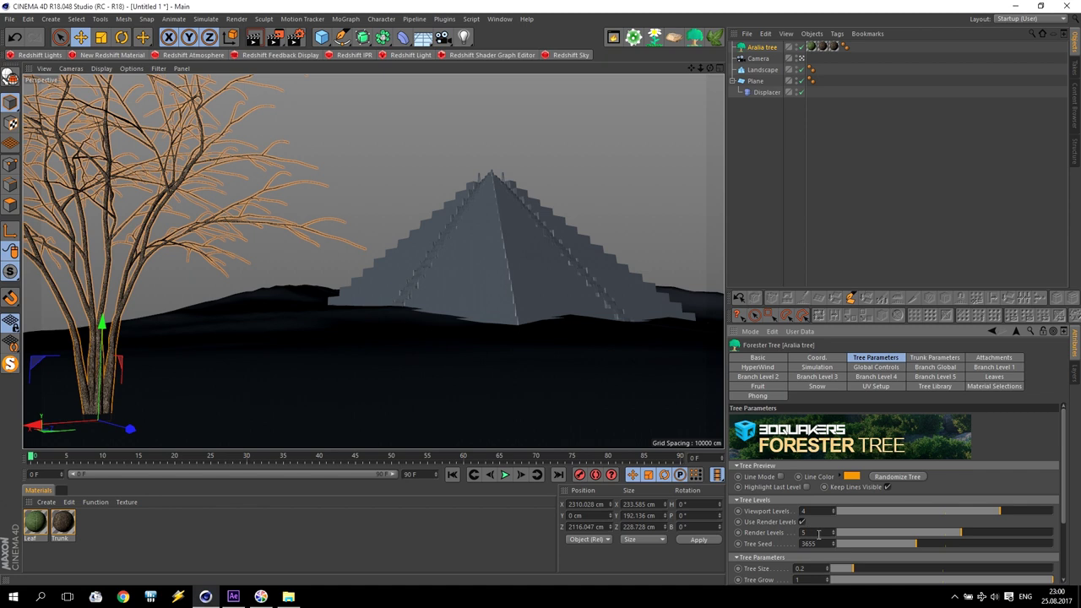
{"action": "double_click", "coordinate": [819, 533]}
{"action": "type", "text": "2"}
{"action": "key", "text": "Return"}
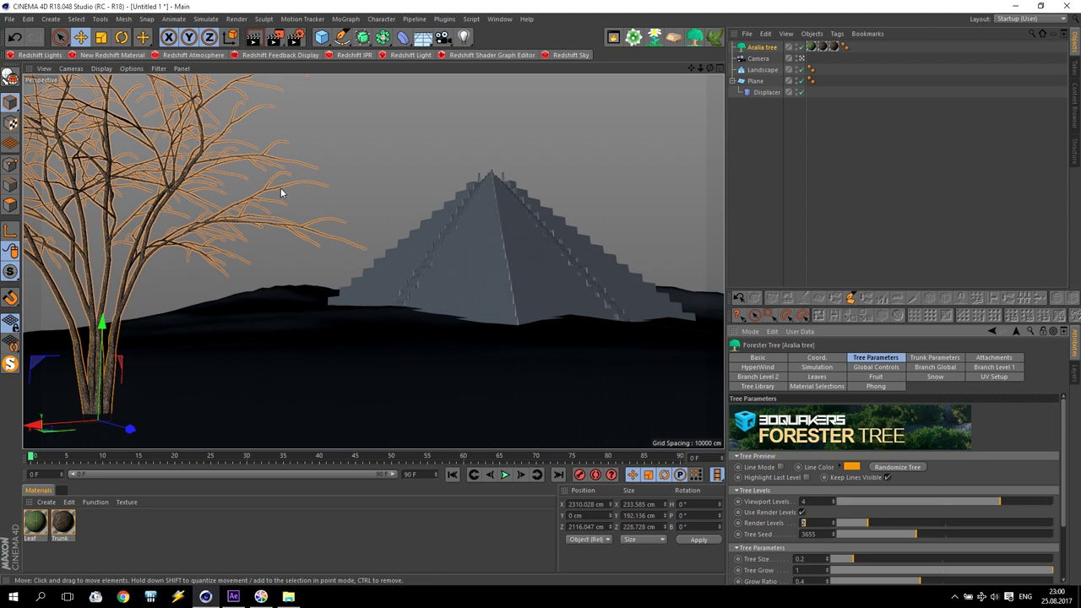
Step: Make three copies of the Aralia tree and place Aralia tree.1 at about X 1739, Y 68, Z 1139 cm
{"action": "left_click", "coordinate": [763, 48]}
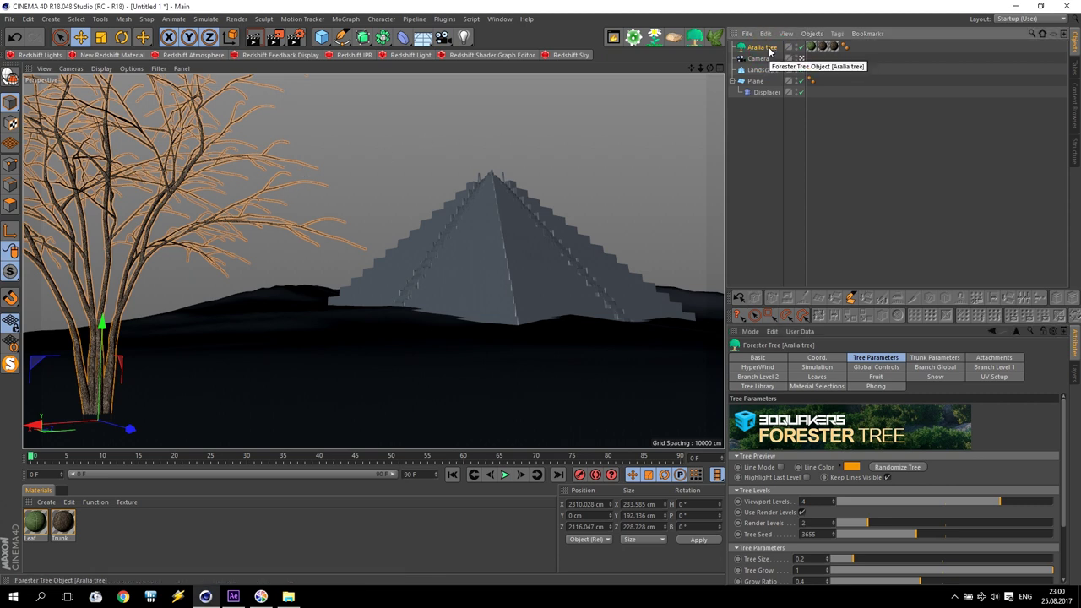
{"action": "mouse_move", "coordinate": [770, 51]}
{"action": "left_mouse_down", "text": "ctrl"}
{"action": "mouse_move", "coordinate": [767, 39]}
{"action": "mouse_move", "coordinate": [770, 49]}
{"action": "left_mouse_up", "text": "ctrl"}
{"action": "middle_click", "coordinate": [574, 139]}
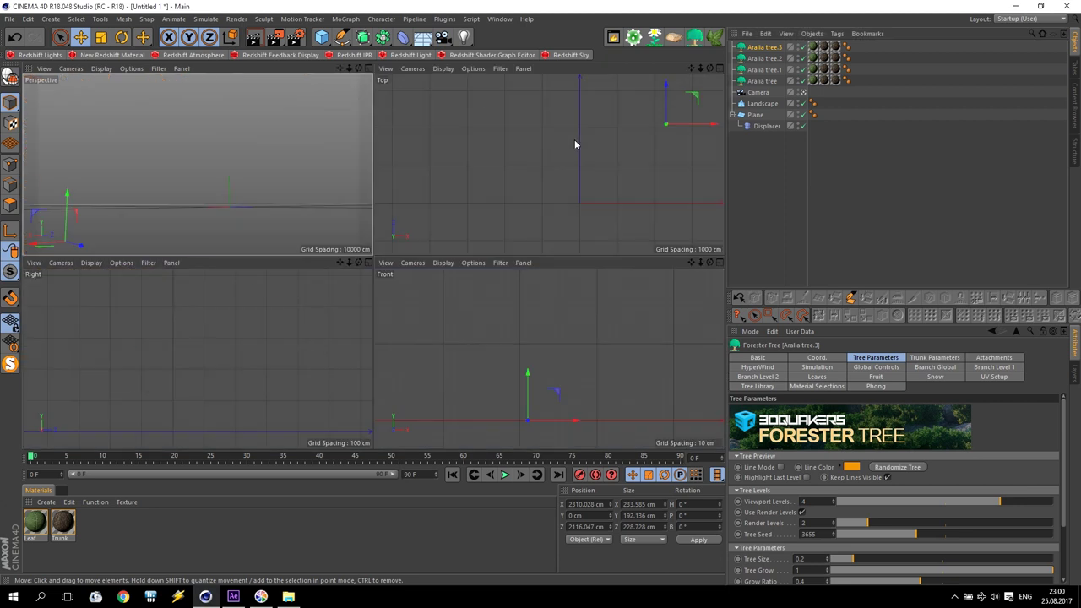
{"action": "left_click", "coordinate": [665, 124]}
{"action": "left_click_drag", "start_coordinate": [693, 100], "coordinate": [674, 134]}
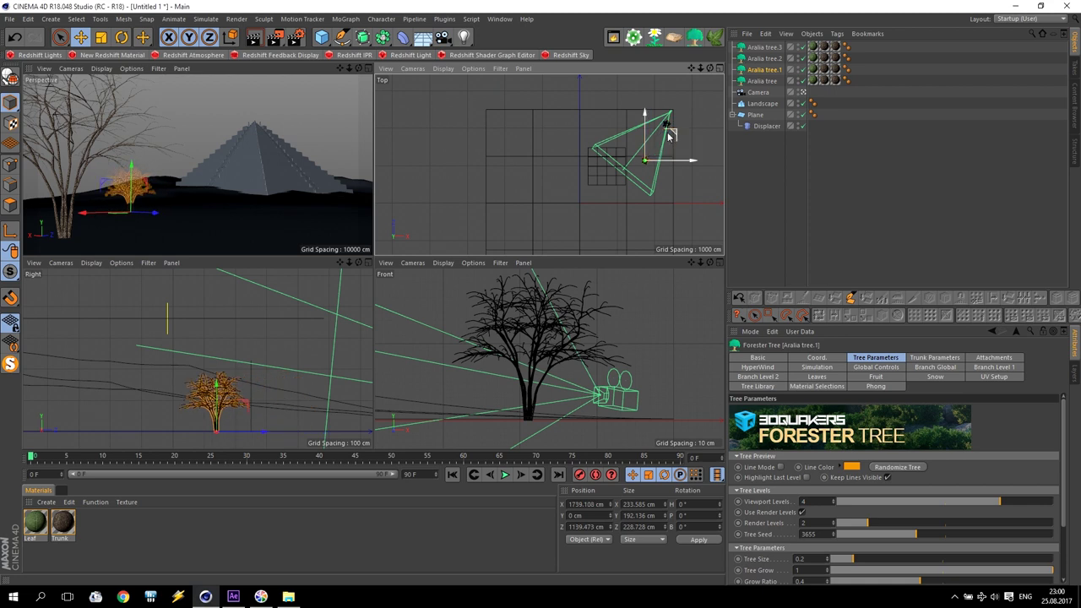
{"action": "left_click_drag", "start_coordinate": [215, 402], "coordinate": [216, 376]}
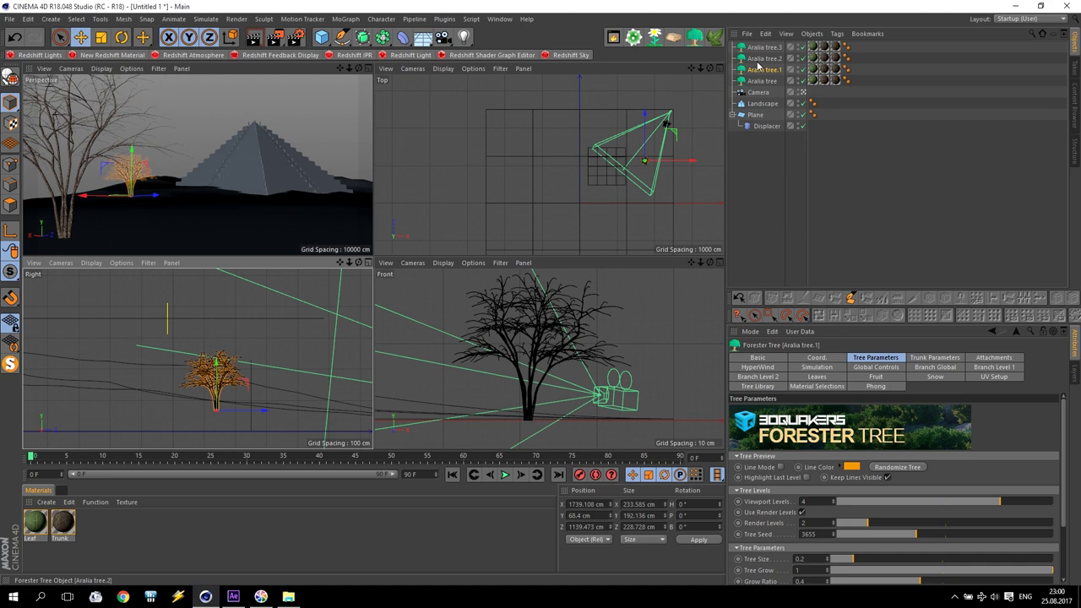
Step: Move Aralia tree.2 to the other side of the pyramid in the camera view, at about X 778, Y 38, Z 1695 cm
{"action": "left_click", "coordinate": [759, 59]}
{"action": "left_click_drag", "start_coordinate": [694, 102], "coordinate": [608, 128]}
{"action": "left_click_drag", "start_coordinate": [358, 177], "coordinate": [356, 171]}
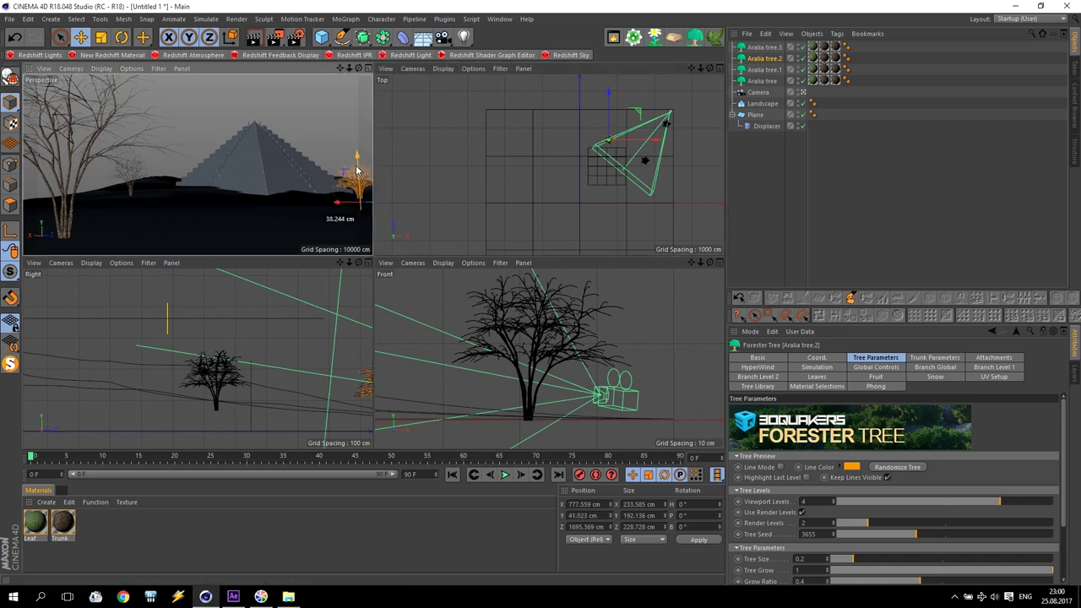
Step: Move Aralia tree.3 far back onto the hill beside the pyramid, to about X 838, Y 208, Z 73 cm
{"action": "left_click", "coordinate": [764, 48]}
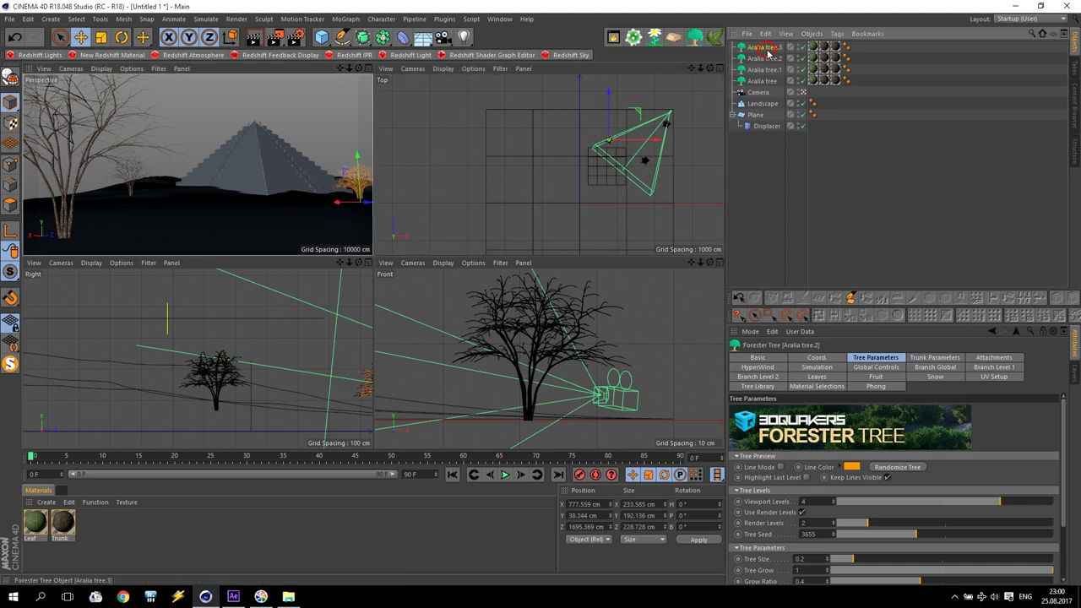
{"action": "left_click_drag", "start_coordinate": [694, 102], "coordinate": [631, 182]}
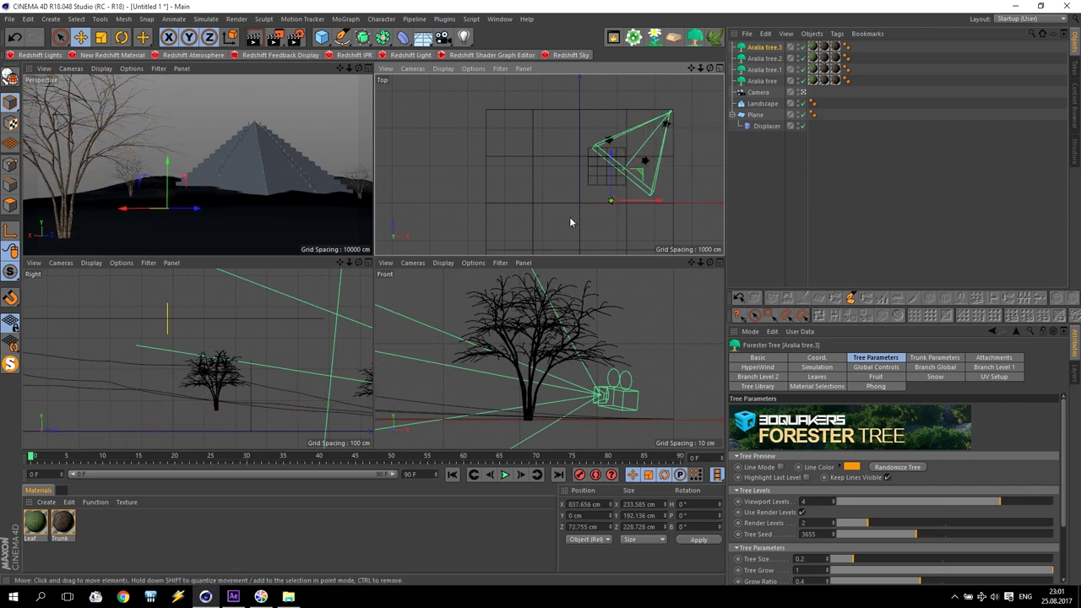
{"action": "scroll", "coordinate": [245, 363], "scroll_direction": "down", "scroll_amount": 3}
{"action": "left_click_drag", "start_coordinate": [120, 348], "coordinate": [122, 321]}
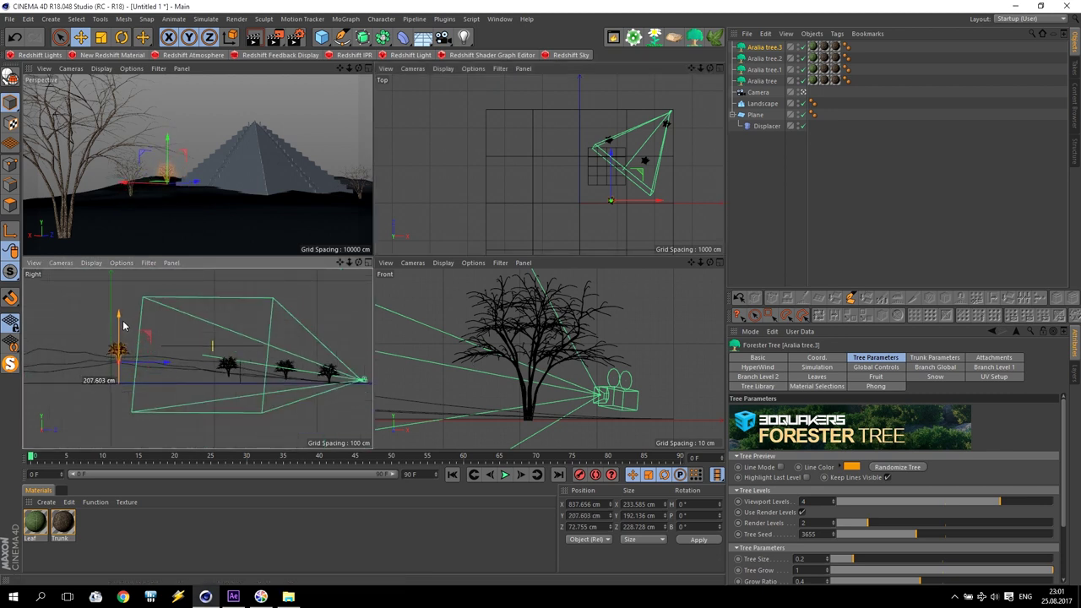
{"action": "middle_click", "coordinate": [196, 164]}
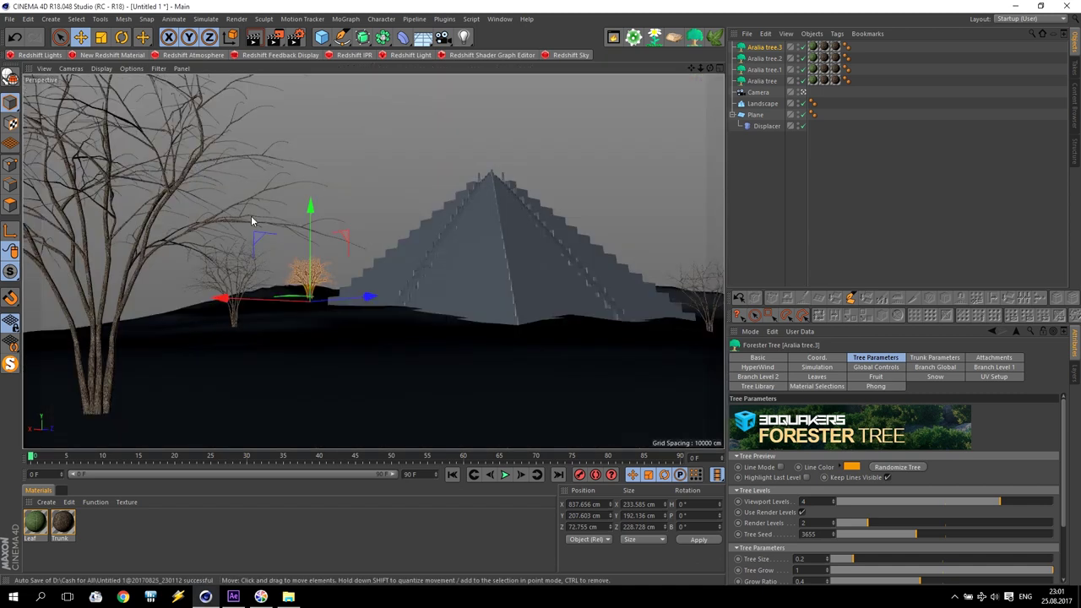
Step: Vary the Tree Seed of the three Aralia copies, using 3733 for Aralia tree.1 and 4043 for Aralia tree.3
{"action": "left_click", "coordinate": [345, 223]}
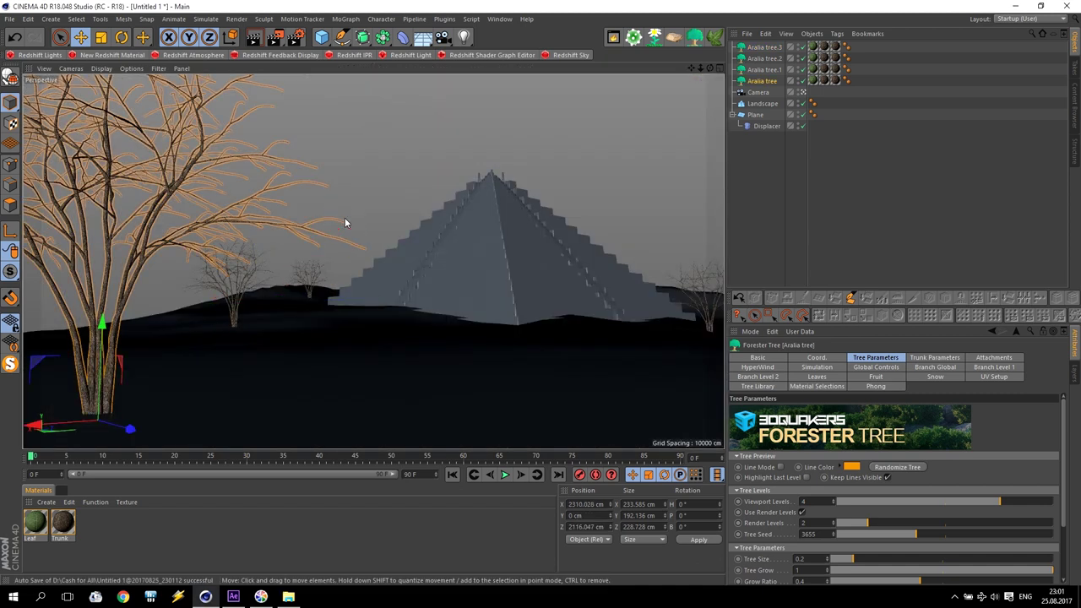
{"action": "left_click", "coordinate": [770, 71]}
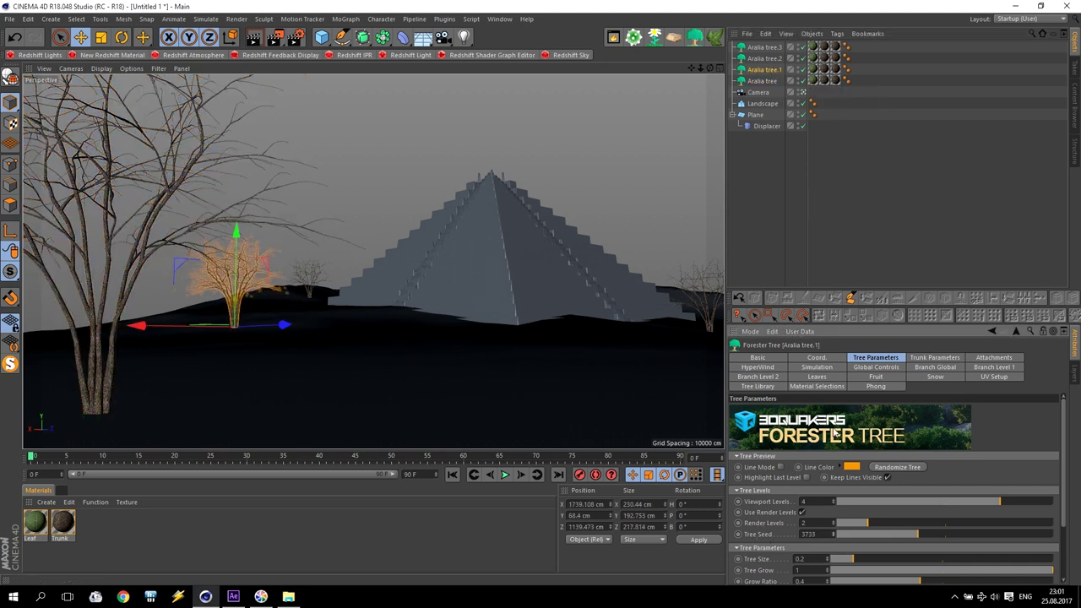
{"action": "left_click", "coordinate": [769, 59]}
{"action": "left_click_drag", "start_coordinate": [833, 533], "coordinate": [844, 533]}
{"action": "left_click", "coordinate": [764, 48]}
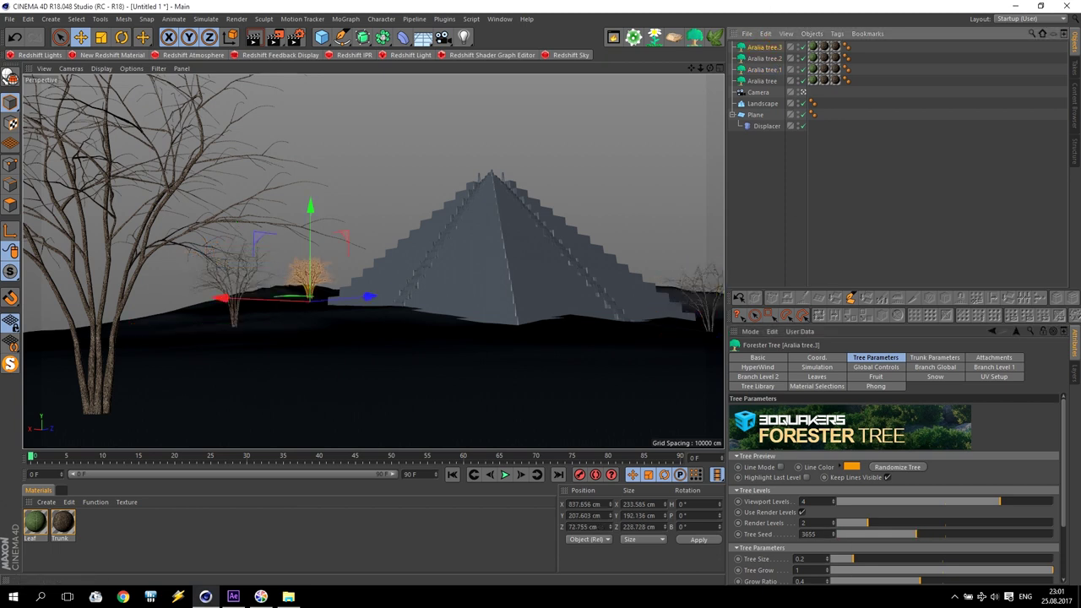
{"action": "left_click_drag", "start_coordinate": [833, 536], "coordinate": [844, 537]}
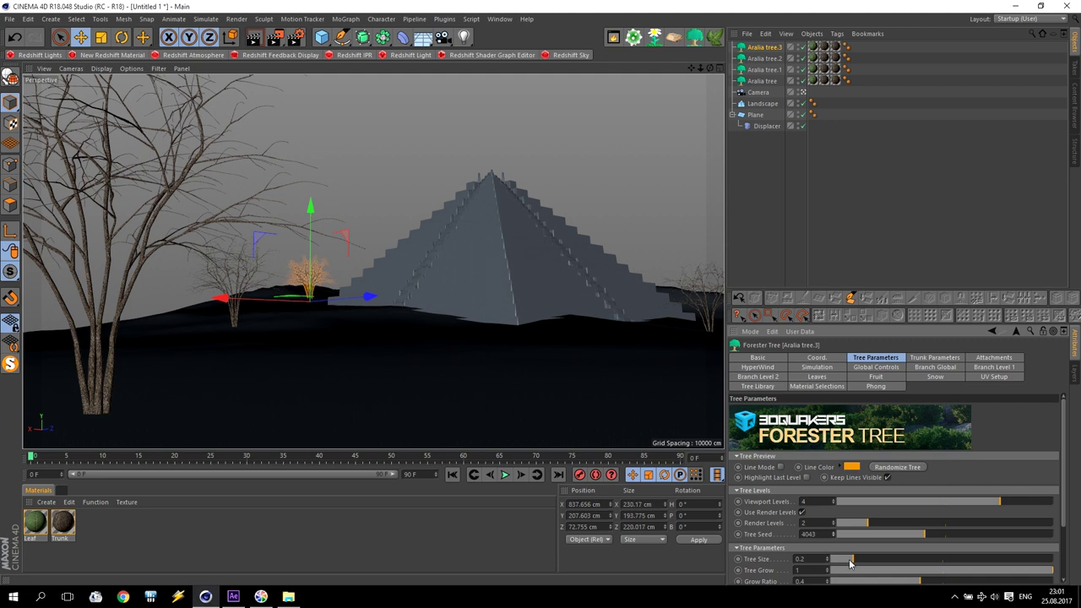
{"action": "left_click", "coordinate": [379, 154]}
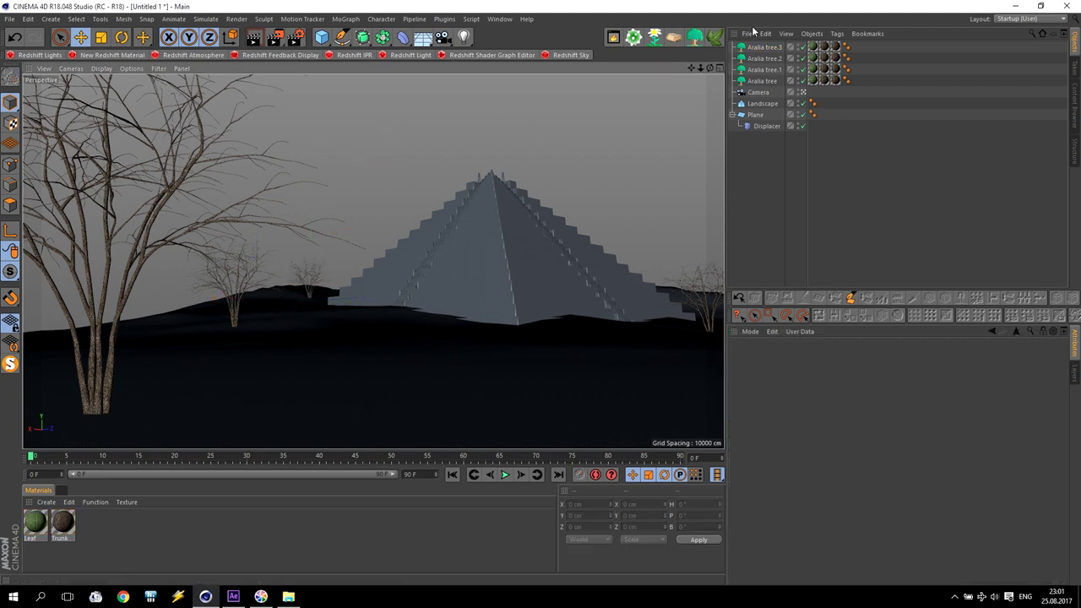
Step: Add a Forester MultiFlora object and load the Wild Grass Patch preset from its library
{"action": "left_click", "coordinate": [442, 20]}
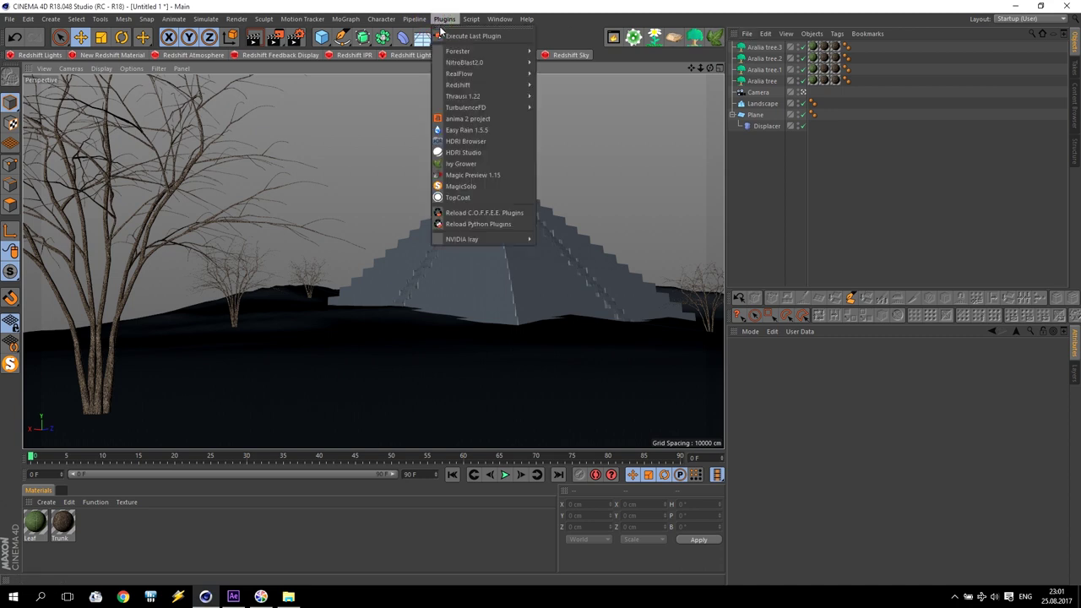
{"action": "mouse_move", "coordinate": [454, 53]}
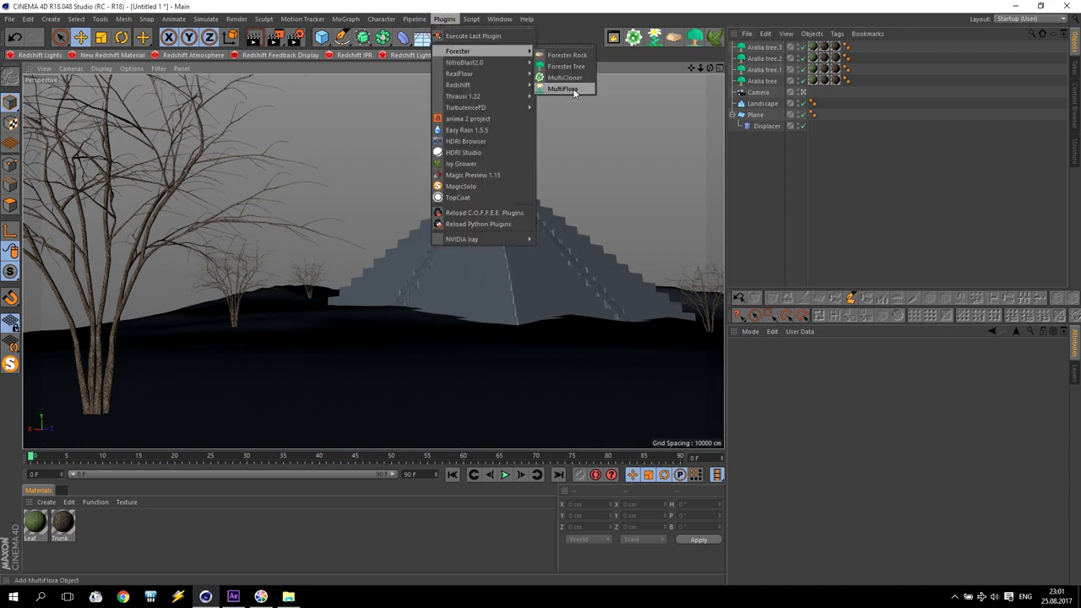
{"action": "left_click", "coordinate": [649, 58]}
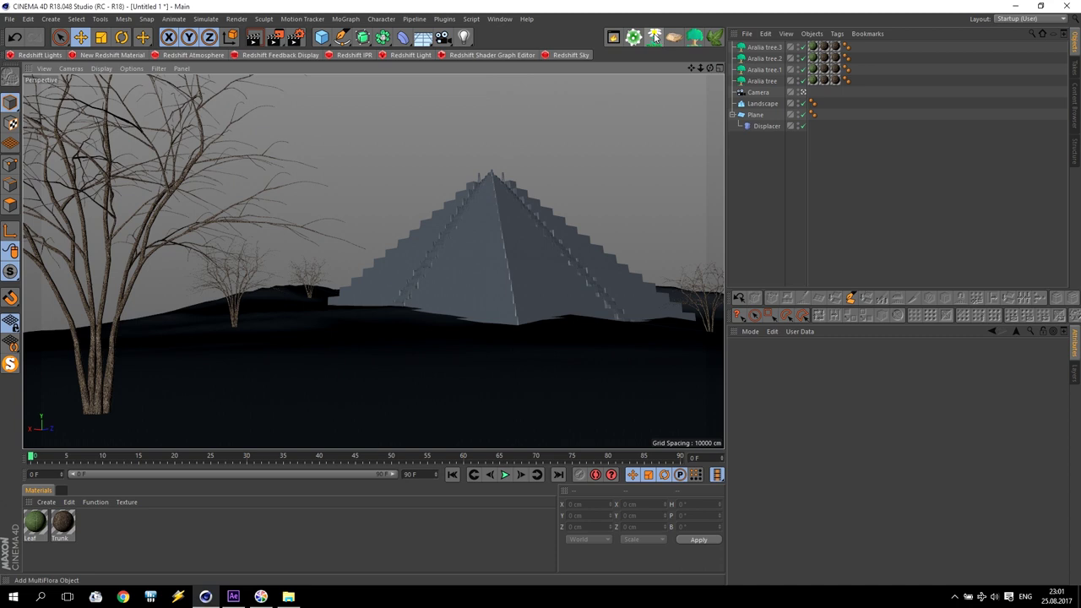
{"action": "left_click", "coordinate": [655, 37]}
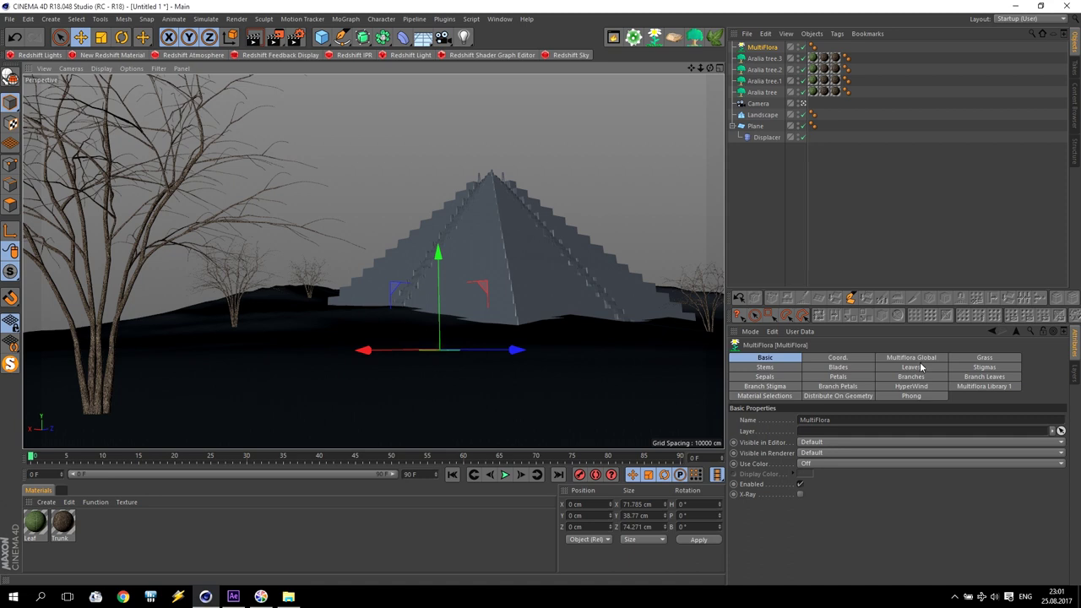
{"action": "left_click", "coordinate": [976, 387]}
{"action": "mouse_move", "coordinate": [1065, 420]}
{"action": "left_mouse_down"}
{"action": "mouse_move", "coordinate": [1063, 557]}
{"action": "mouse_move", "coordinate": [1055, 403]}
{"action": "left_mouse_up"}
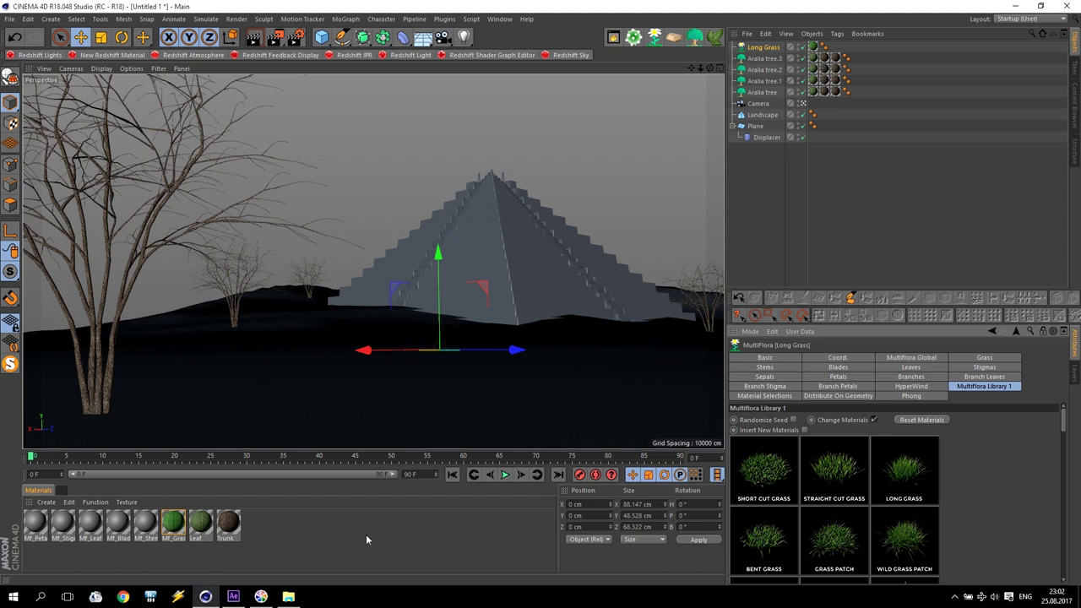
{"action": "left_click", "coordinate": [905, 538]}
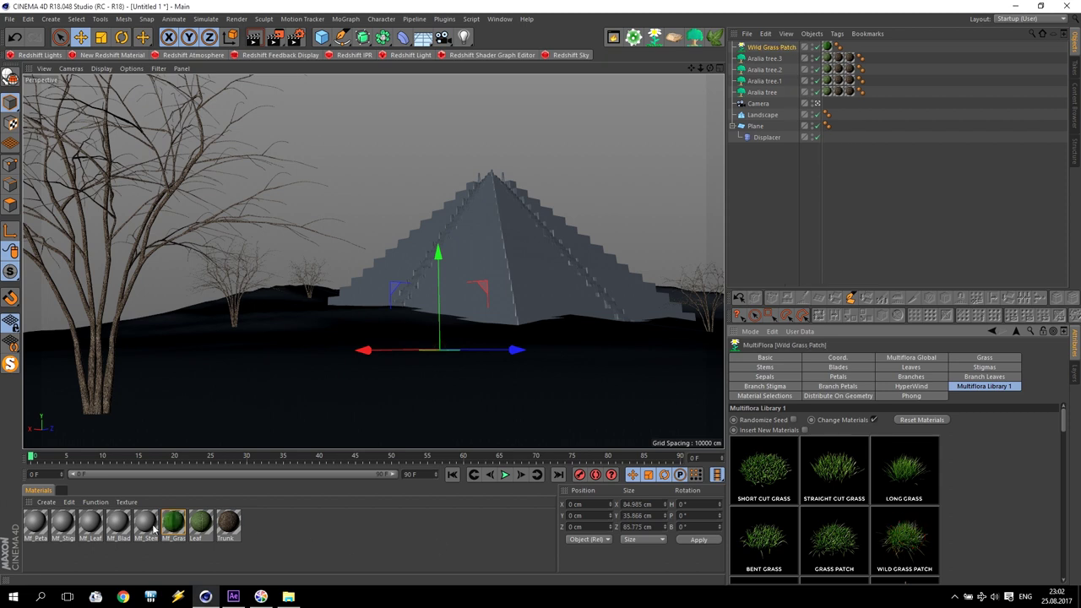
Step: Switch the MultiFlora object to the Long Grass library preset and clear the material selection
{"action": "left_click", "coordinate": [899, 477]}
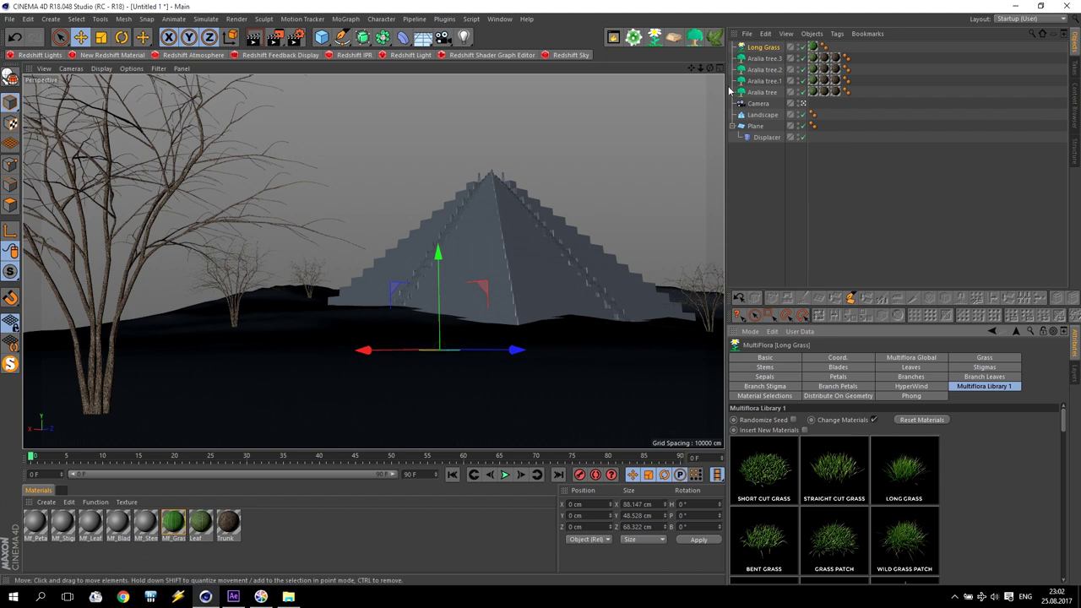
{"action": "left_click", "coordinate": [359, 537]}
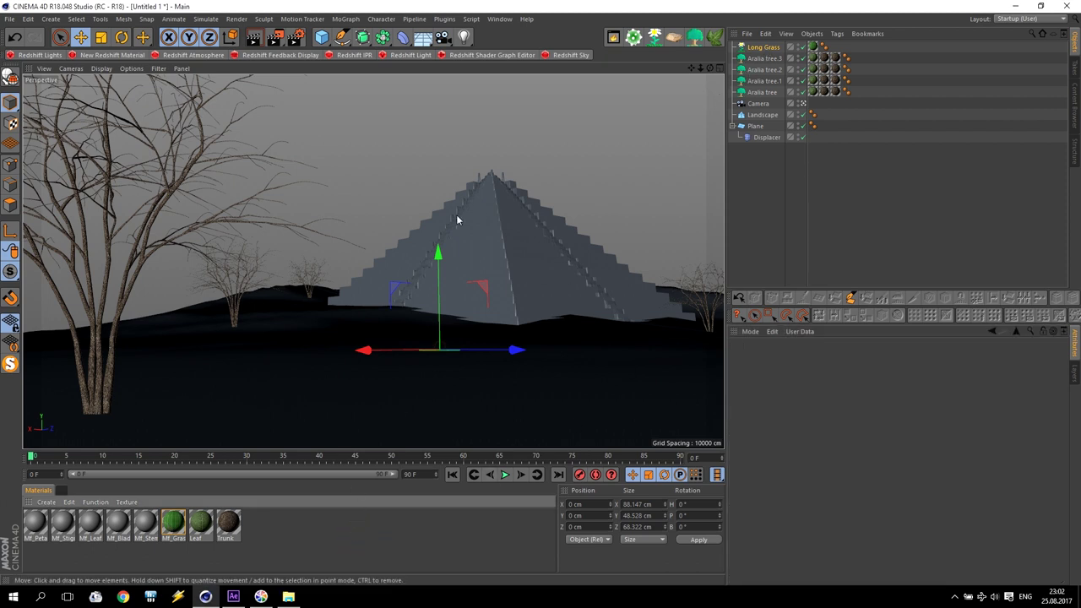
Step: Create a new Redshift material and add an RS Texture node to its shader graph
{"action": "left_click", "coordinate": [100, 57]}
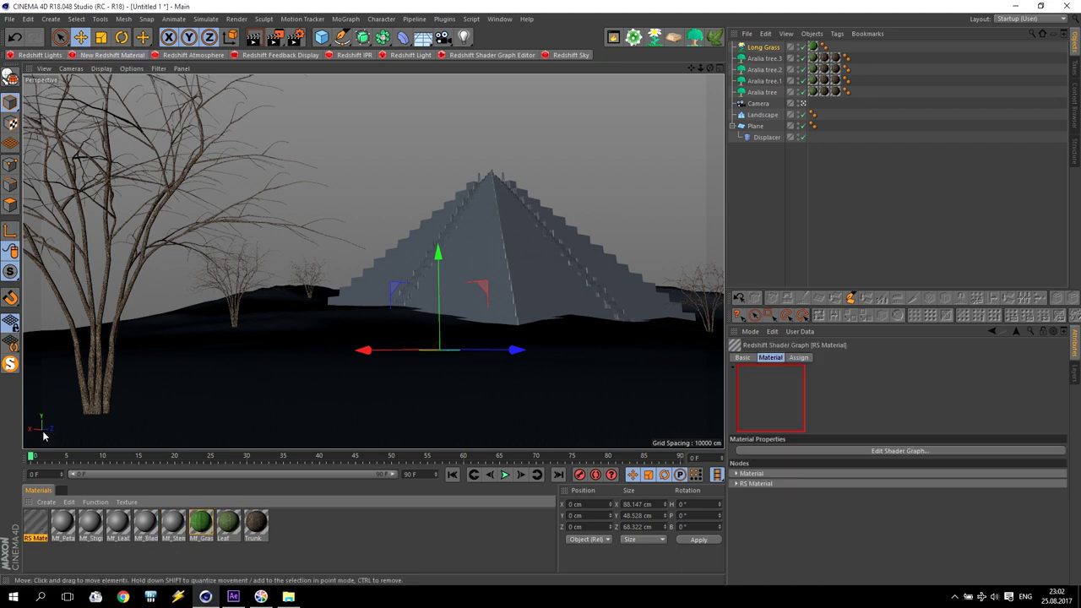
{"action": "double_click", "coordinate": [38, 522]}
{"action": "left_click", "coordinate": [317, 131]}
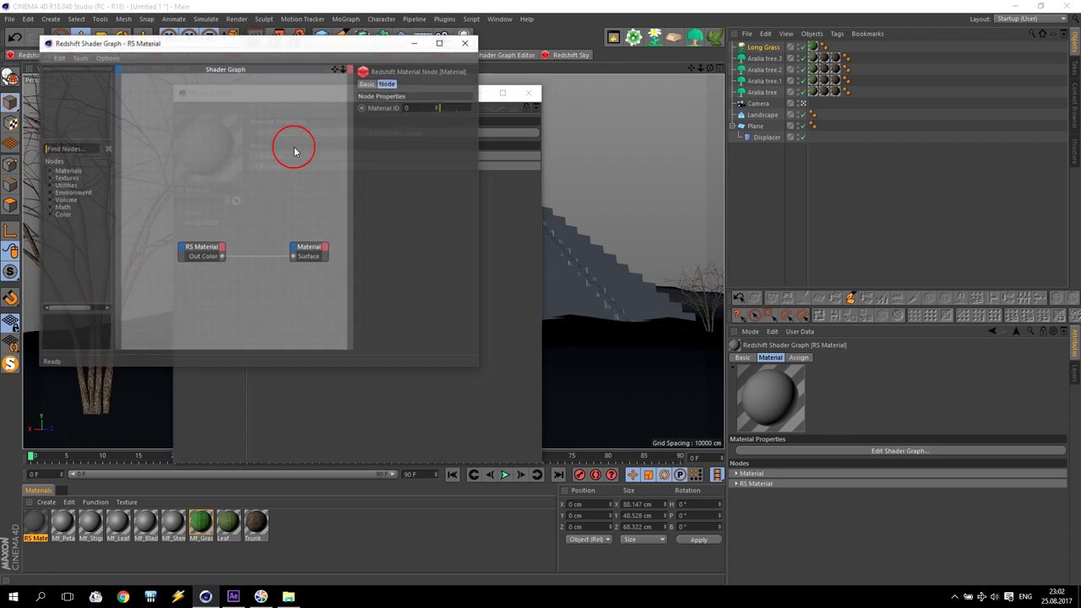
{"action": "left_click", "coordinate": [50, 178]}
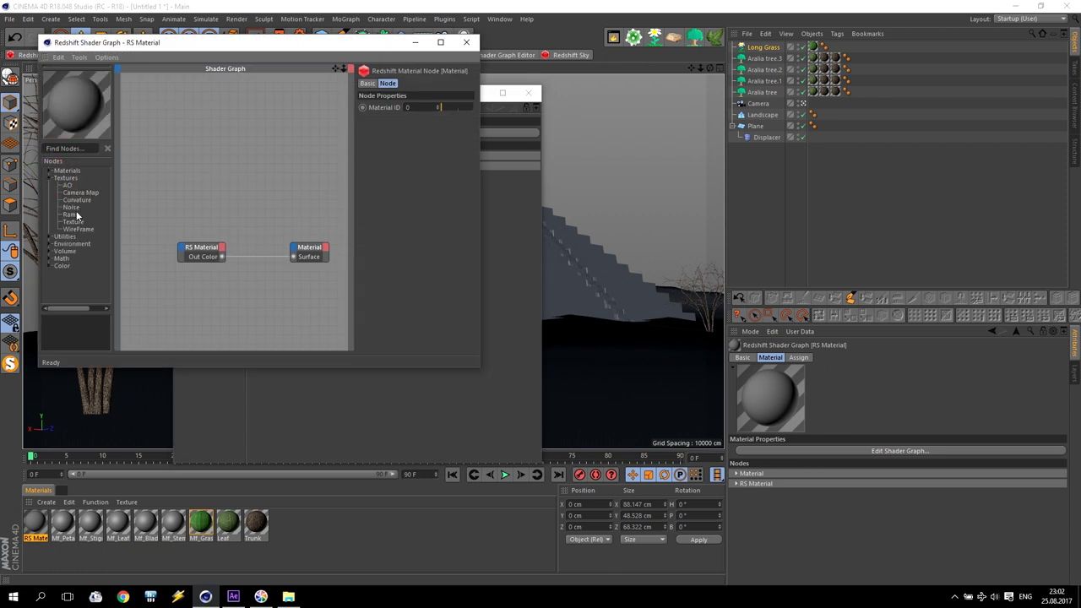
{"action": "left_click_drag", "start_coordinate": [73, 221], "coordinate": [165, 189]}
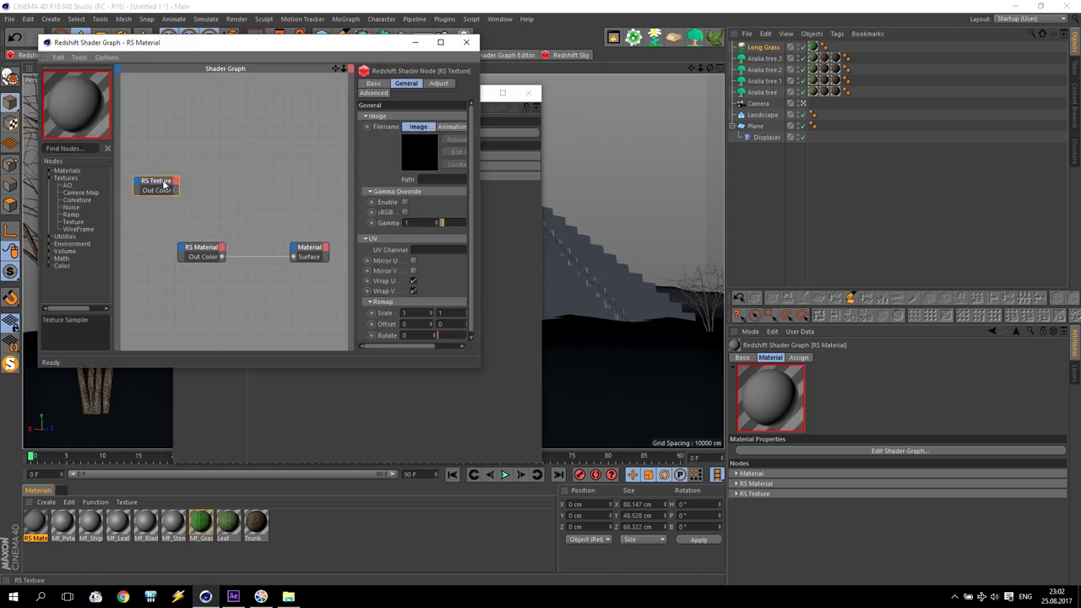
{"action": "left_click", "coordinate": [158, 181]}
{"action": "left_click_drag", "start_coordinate": [477, 163], "coordinate": [609, 161]}
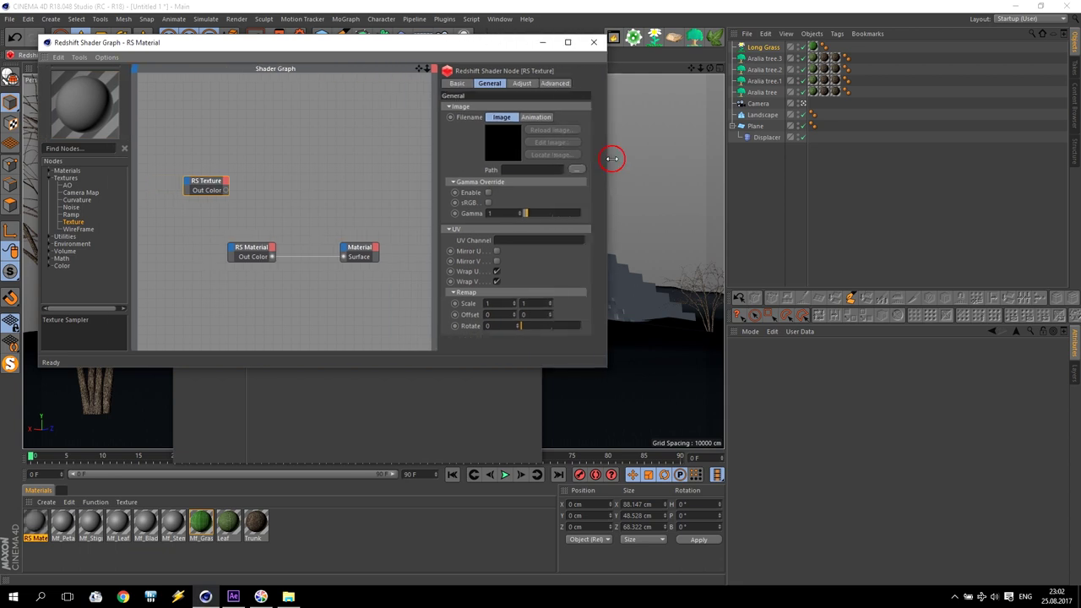
Step: Copy the grass22.jpg texture path from the Mf_Grass material's color shader into the RS Texture node
{"action": "left_click", "coordinate": [200, 523]}
{"action": "double_click", "coordinate": [200, 523]}
{"action": "left_click_drag", "start_coordinate": [425, 103], "coordinate": [808, 101]}
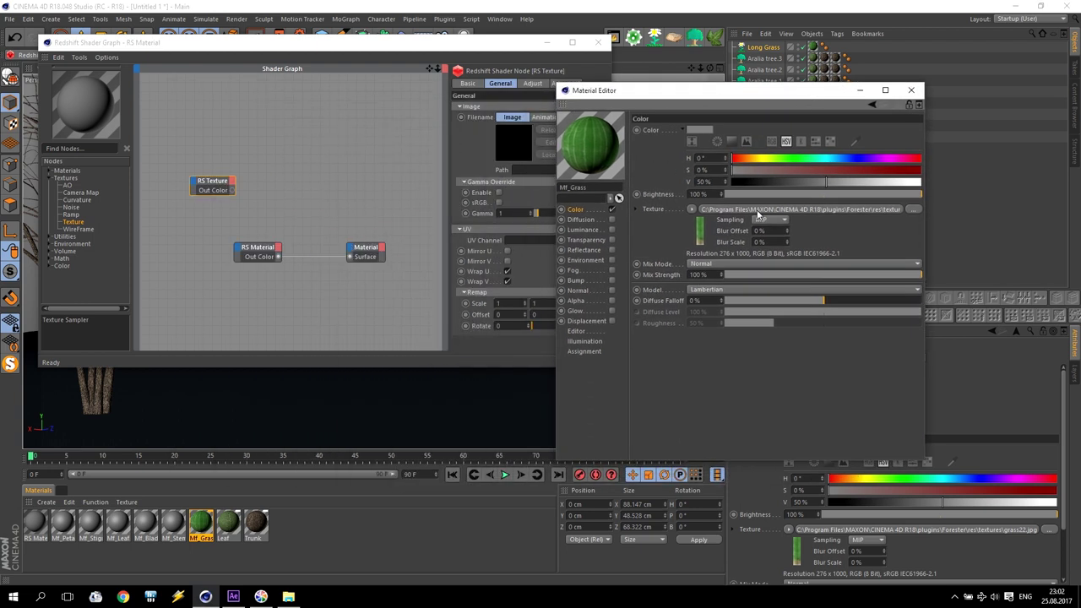
{"action": "left_click", "coordinate": [757, 210]}
{"action": "left_click", "coordinate": [758, 219]}
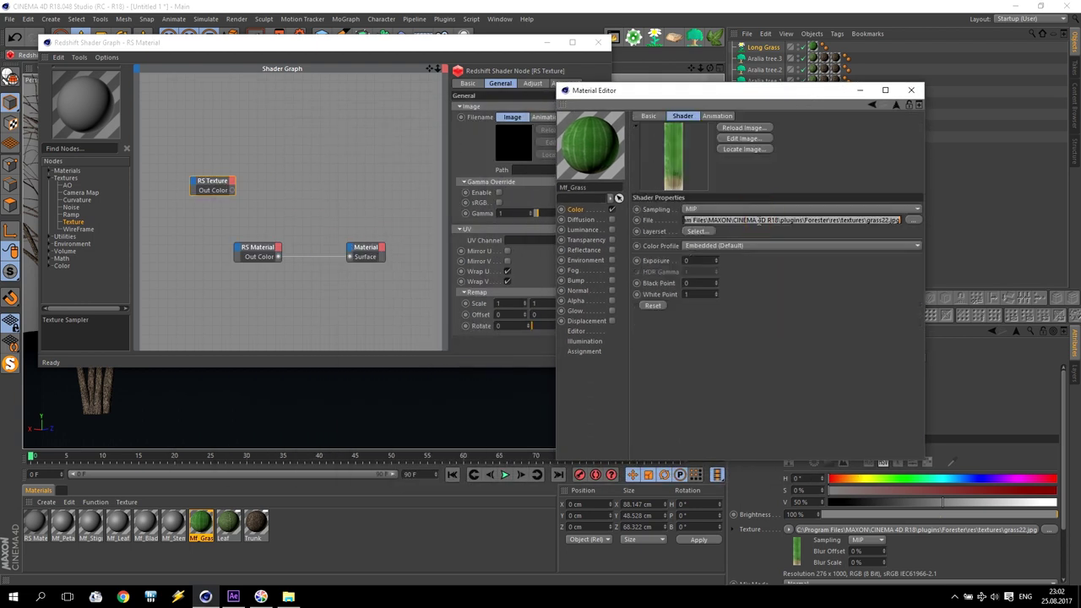
{"action": "left_click", "coordinate": [367, 204]}
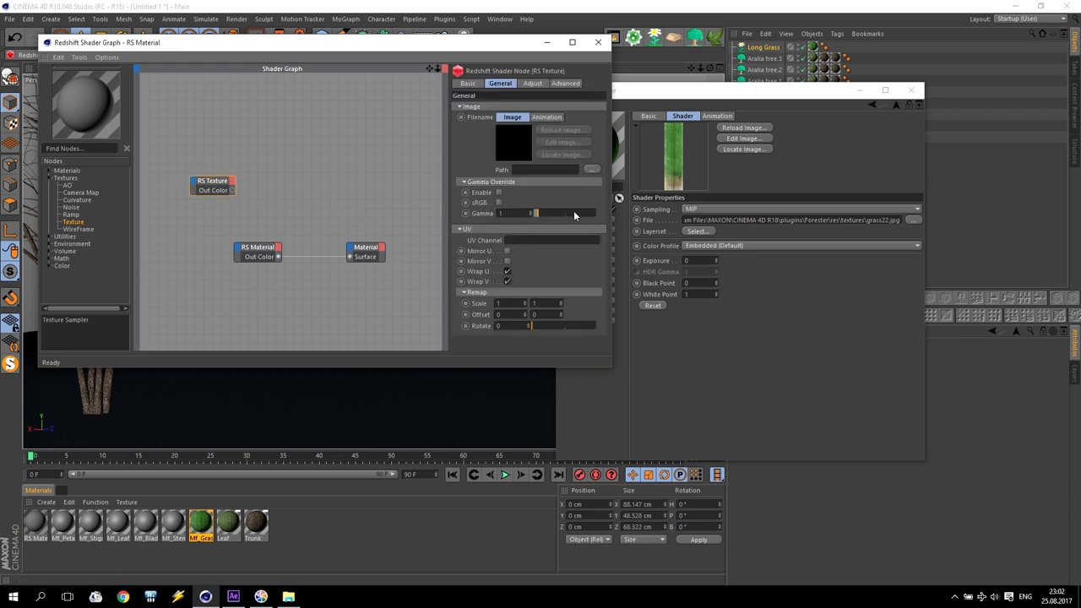
{"action": "key", "text": "ctrl+v"}
Step: Connect the RS Texture node's Out Color to the RS Material's Diffuse Color and close the material editors
{"action": "left_click_drag", "start_coordinate": [230, 190], "coordinate": [241, 252]}
{"action": "mouse_move", "coordinate": [337, 254]}
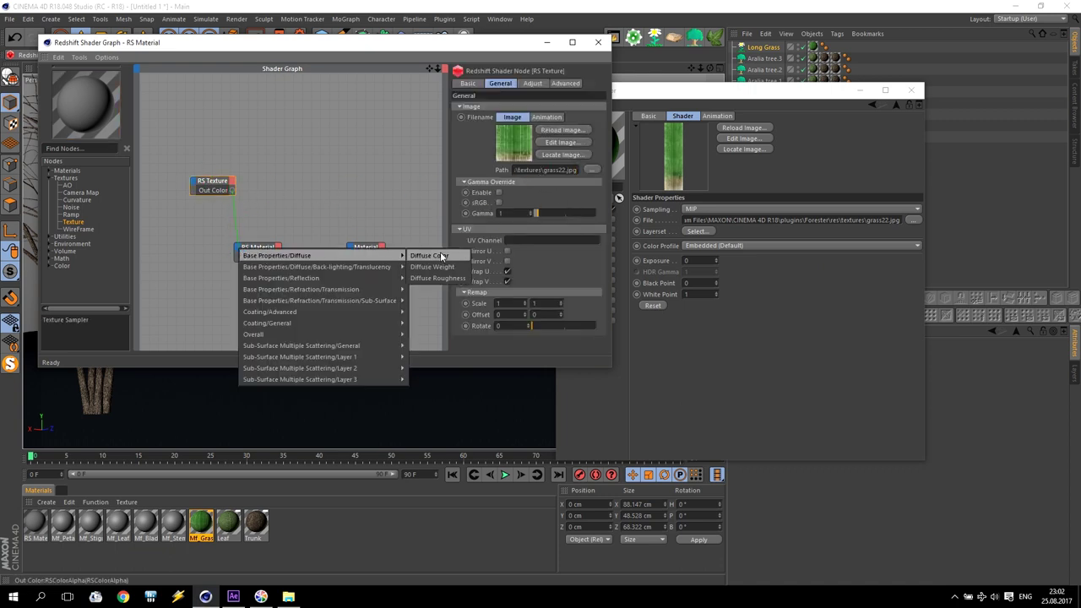
{"action": "left_click", "coordinate": [426, 255]}
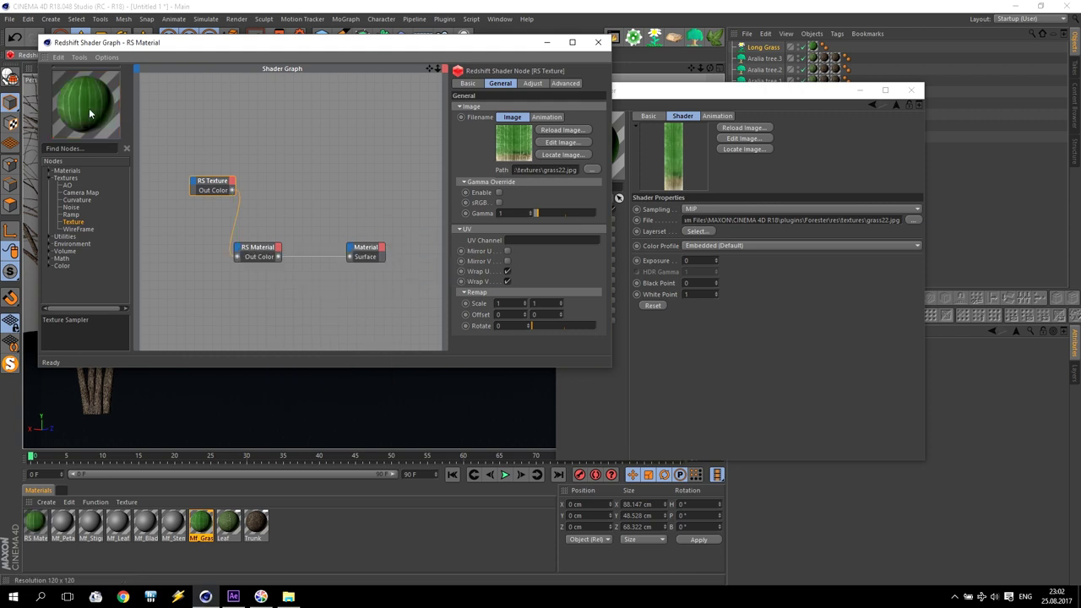
{"action": "left_click", "coordinate": [910, 90]}
{"action": "left_click", "coordinate": [910, 89]}
{"action": "left_click", "coordinate": [601, 41]}
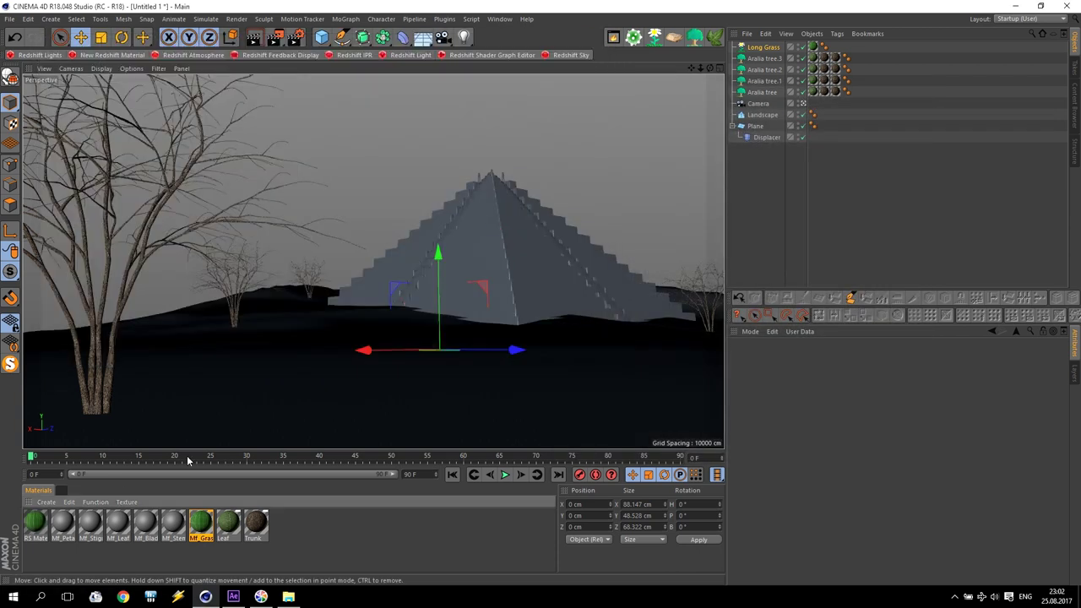
Step: Replace the Mf_Grass material with the new Redshift grass material so Long Grass uses it
{"action": "left_click", "coordinate": [35, 528]}
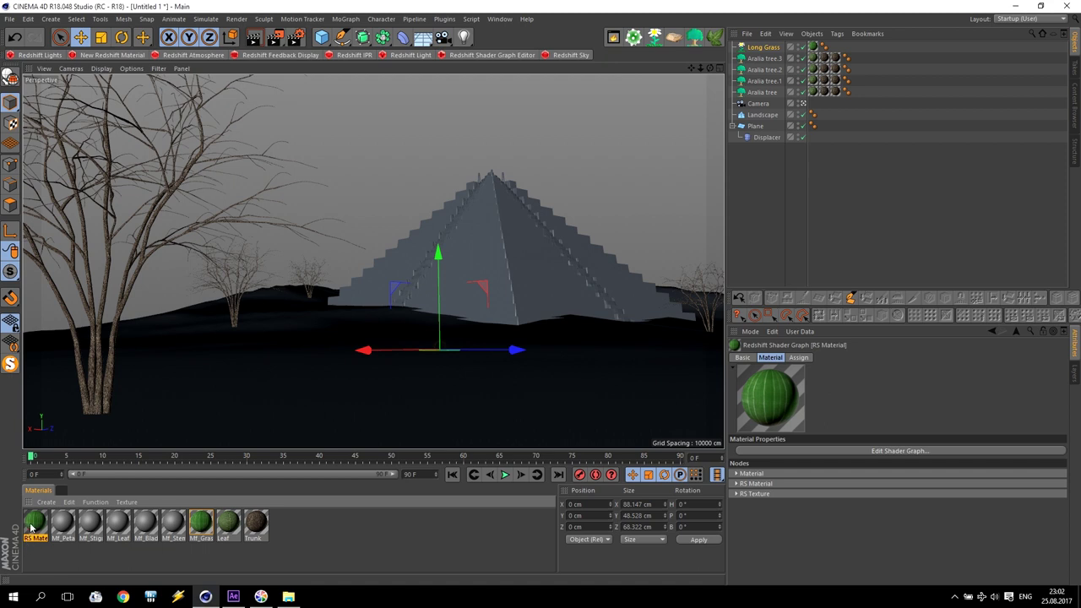
{"action": "left_click_drag", "start_coordinate": [34, 528], "coordinate": [201, 527]}
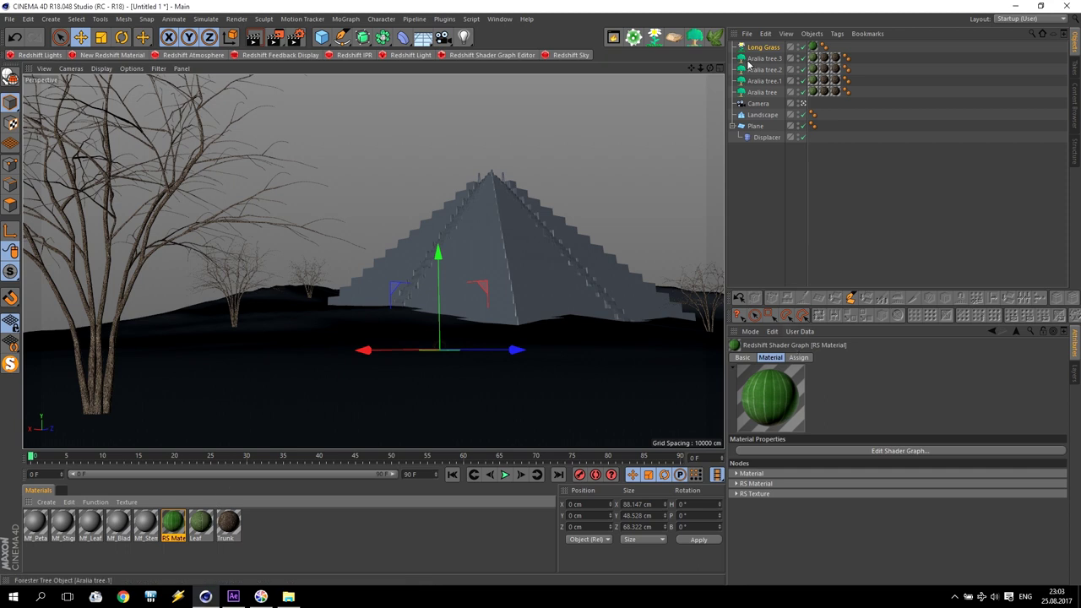
{"action": "left_click", "coordinate": [654, 37]}
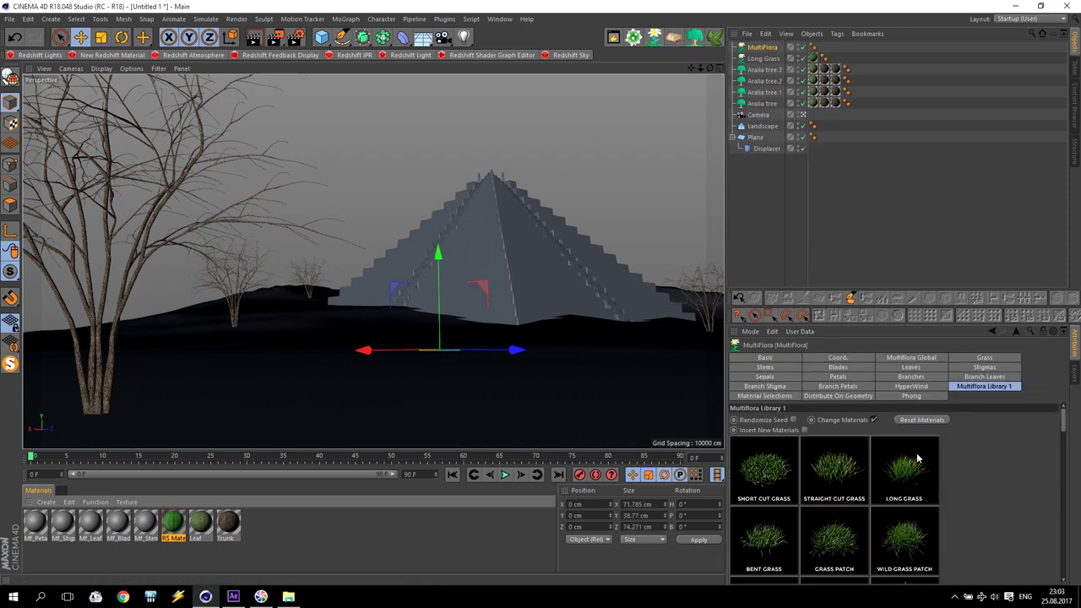
{"action": "left_click", "coordinate": [910, 541]}
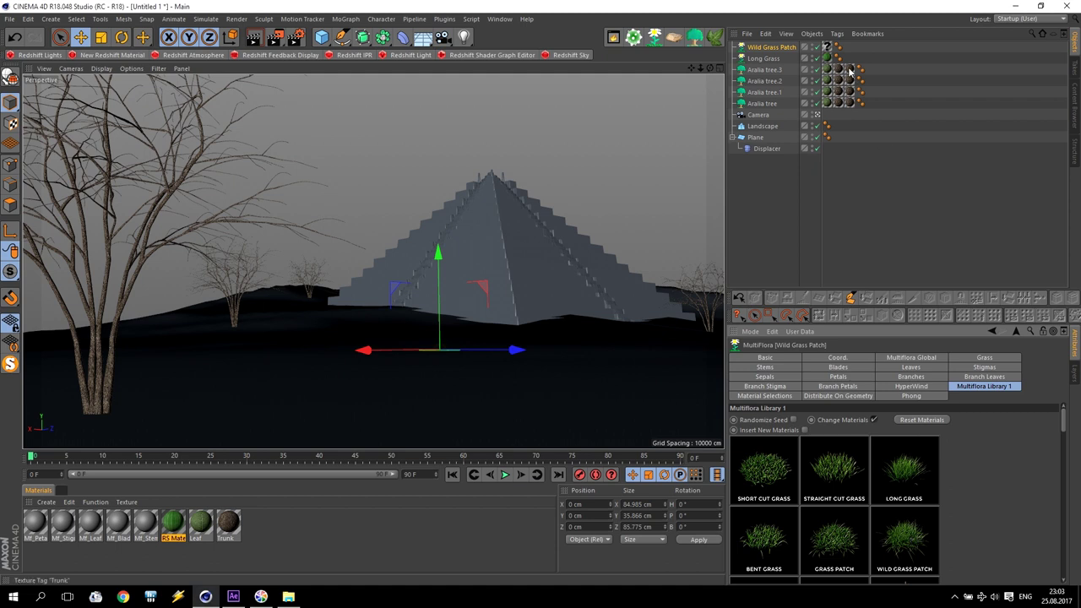
{"action": "left_click", "coordinate": [827, 48]}
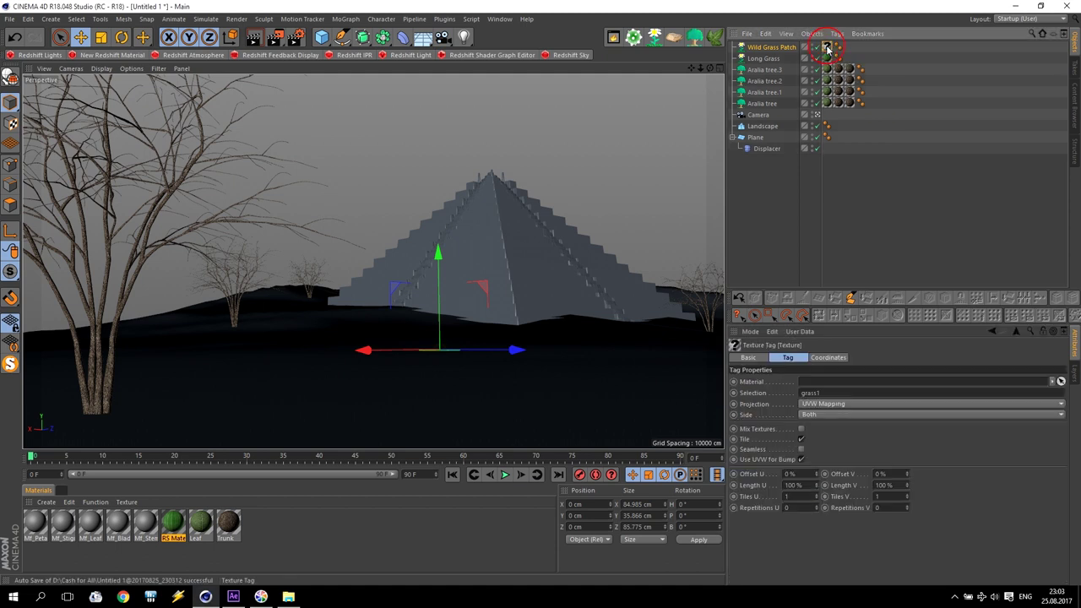
{"action": "left_click", "coordinate": [771, 48]}
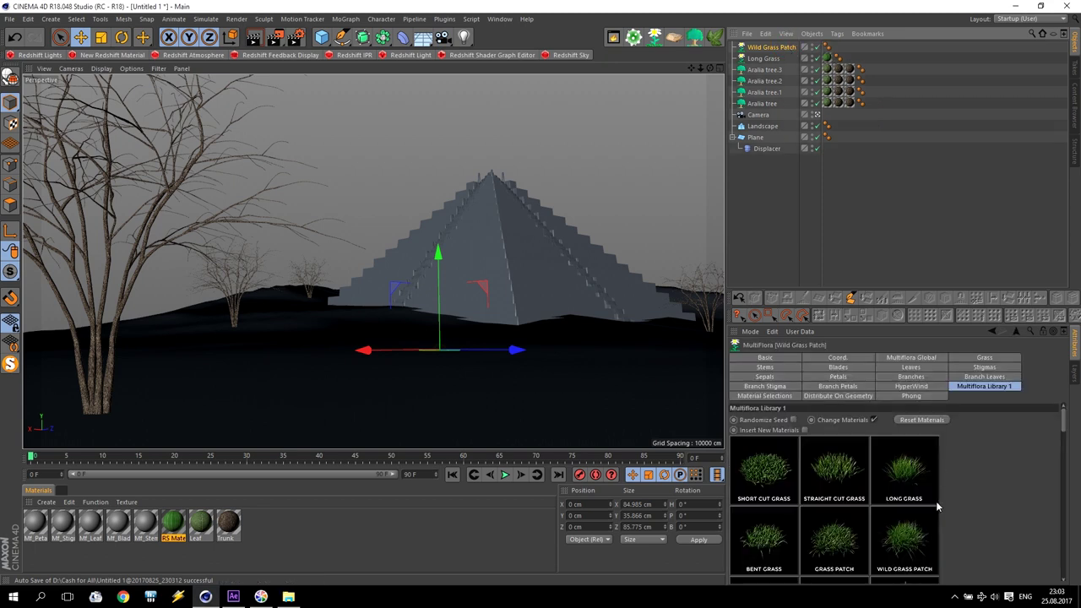
{"action": "key", "text": "Delete"}
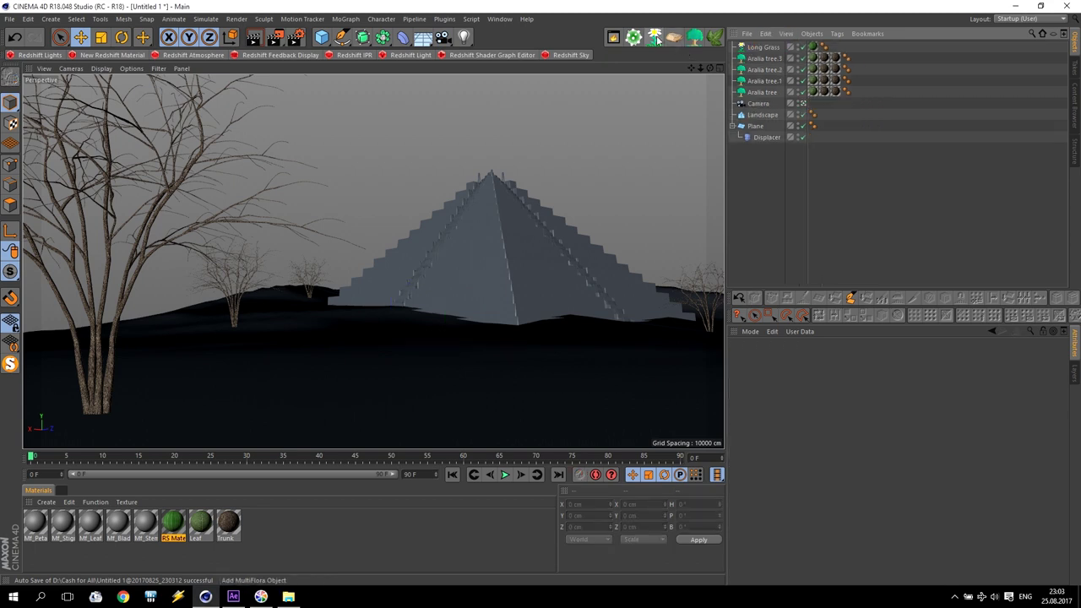
{"action": "left_click", "coordinate": [653, 37]}
{"action": "left_click", "coordinate": [894, 549]}
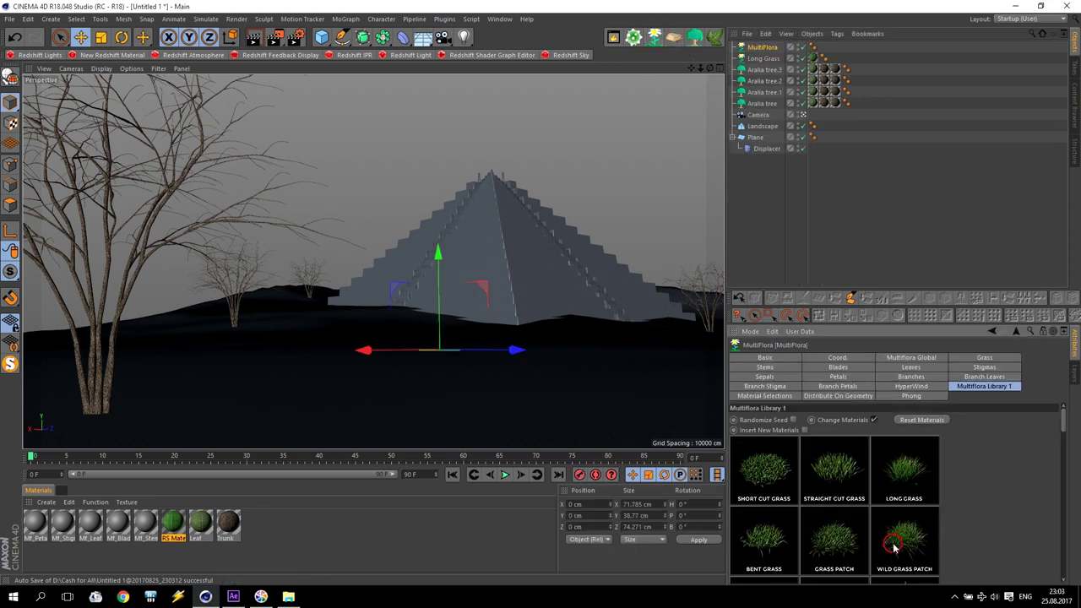
{"action": "key", "text": "Delete"}
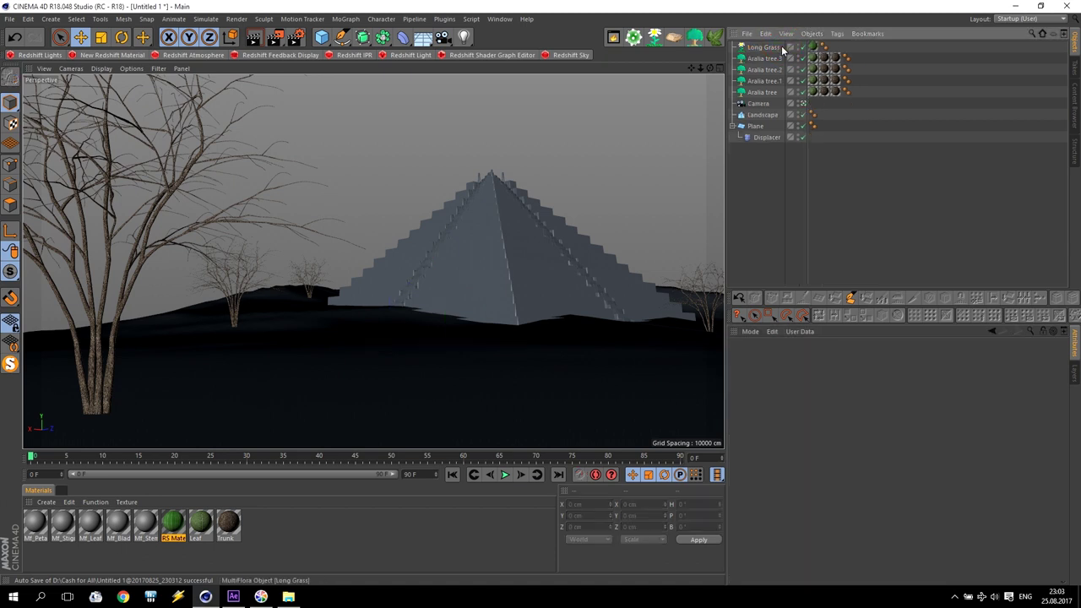
Step: Delete the five unused gray MultiFlora materials, from Mf_Petal through Mf_Stem
{"action": "left_click", "coordinate": [147, 524]}
{"action": "left_click", "coordinate": [32, 530], "text": "shift"}
{"action": "key", "text": "Delete"}
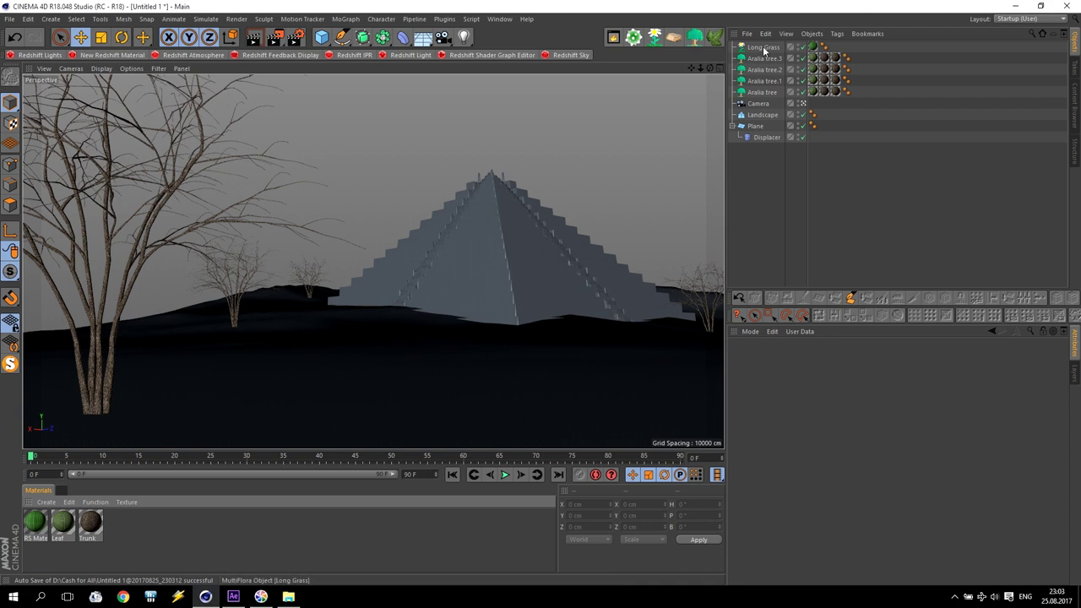
Step: Add a second MultiFlora object and load the Wild Grass Patch preset with its own Mf_Grass material
{"action": "left_click", "coordinate": [654, 37]}
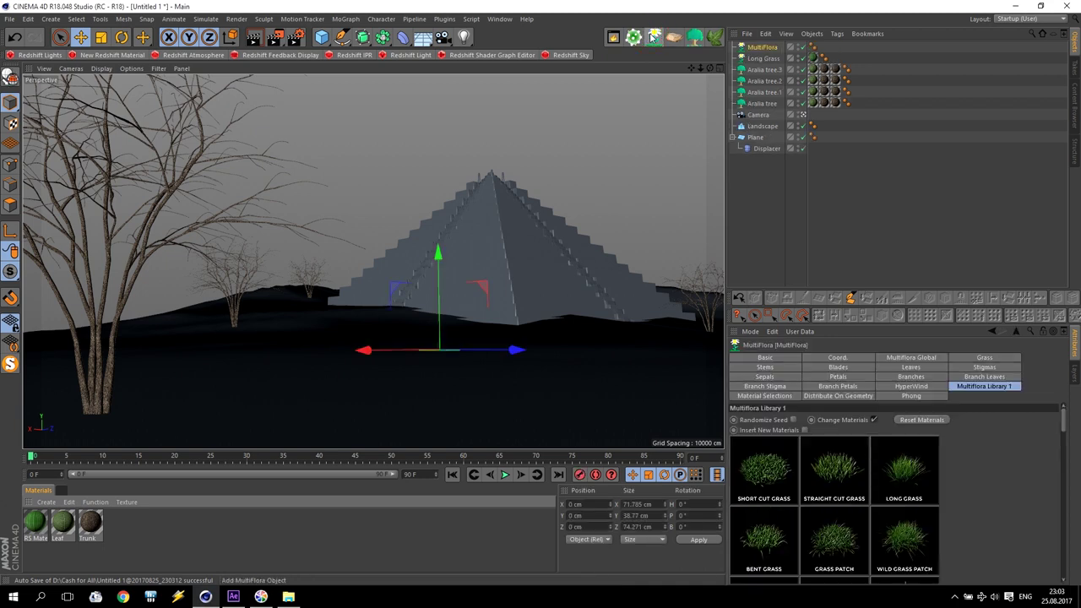
{"action": "left_click", "coordinate": [901, 466]}
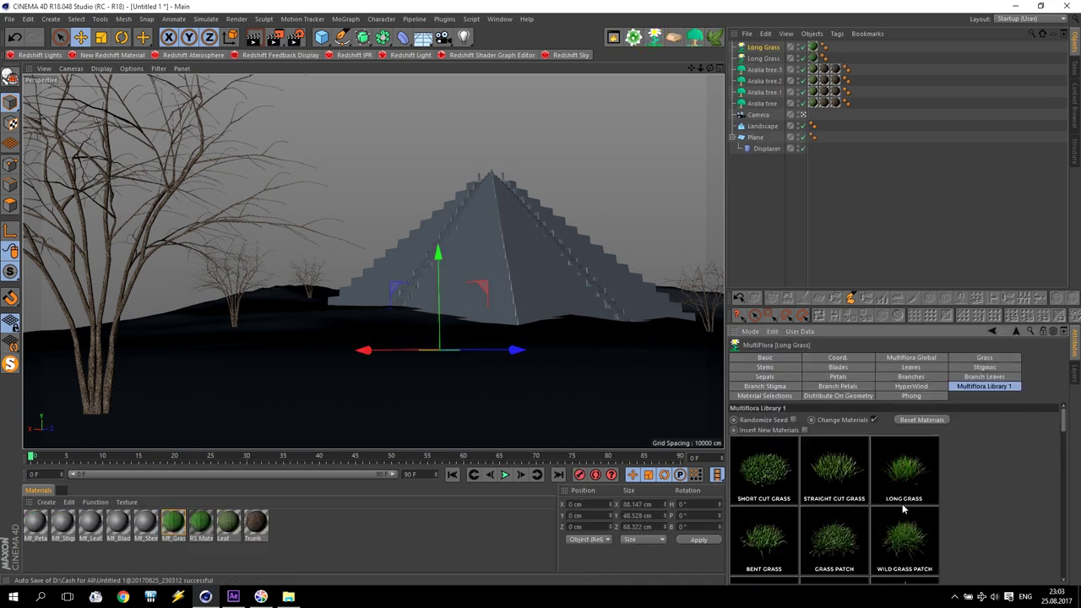
{"action": "left_click", "coordinate": [910, 544]}
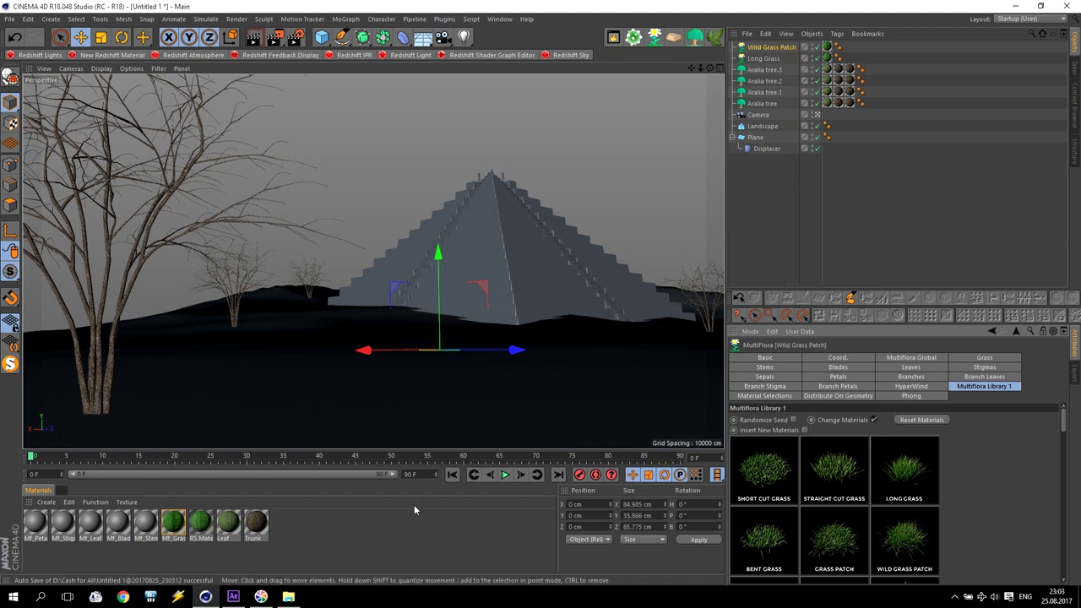
Step: Remove the Petal, Stigma, Leaf, Blade and Stem materials generated with the second MultiFlora object and reselect Wild Grass Patch
{"action": "left_click", "coordinate": [148, 525]}
{"action": "left_click", "coordinate": [32, 528], "text": "shift"}
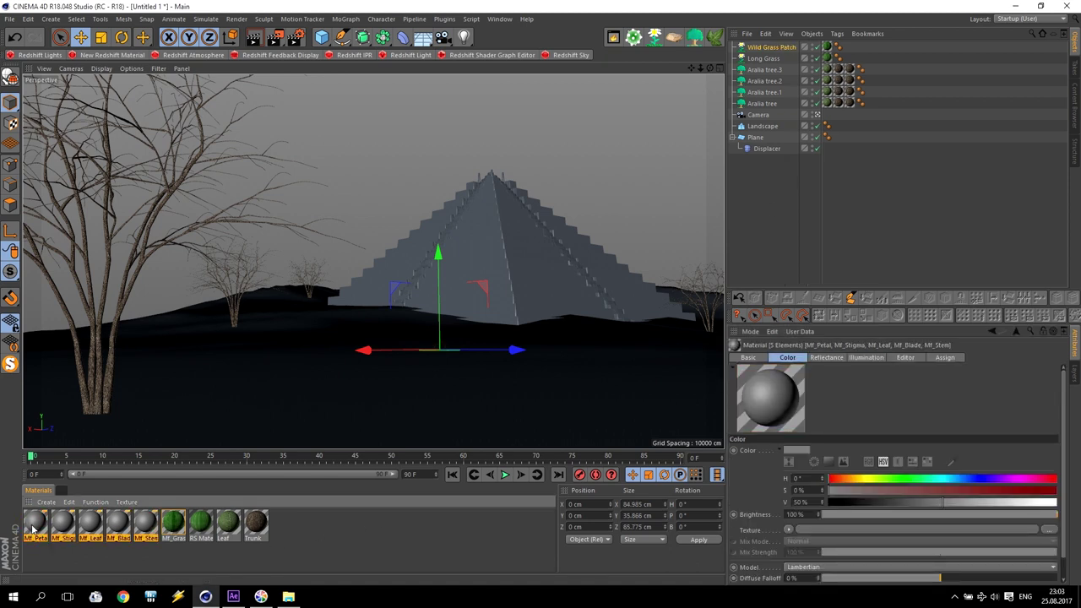
{"action": "key", "text": "Delete"}
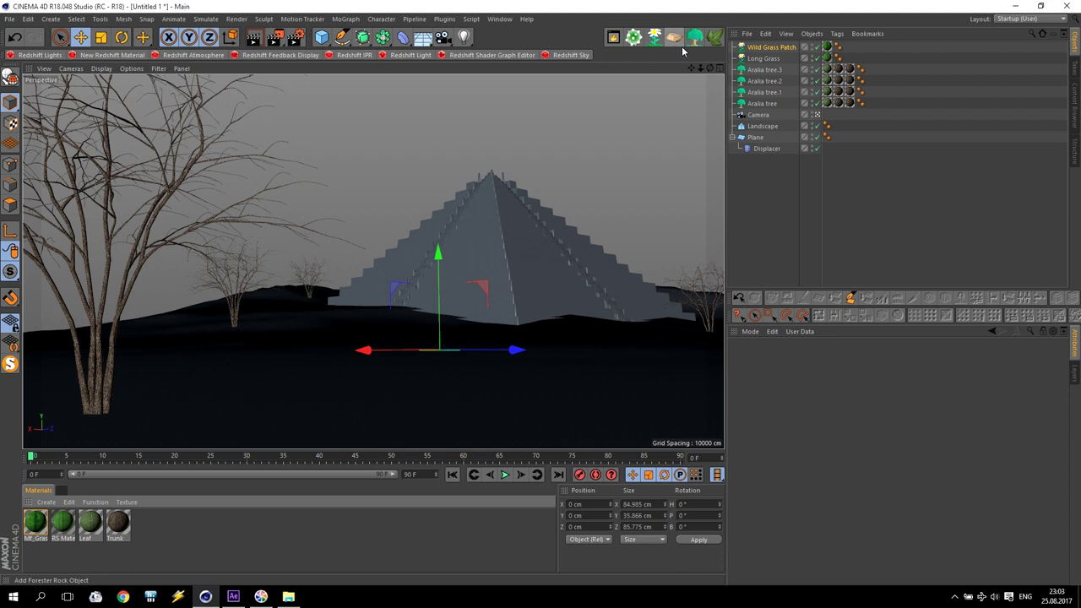
{"action": "left_click", "coordinate": [762, 58]}
{"action": "left_click", "coordinate": [768, 48]}
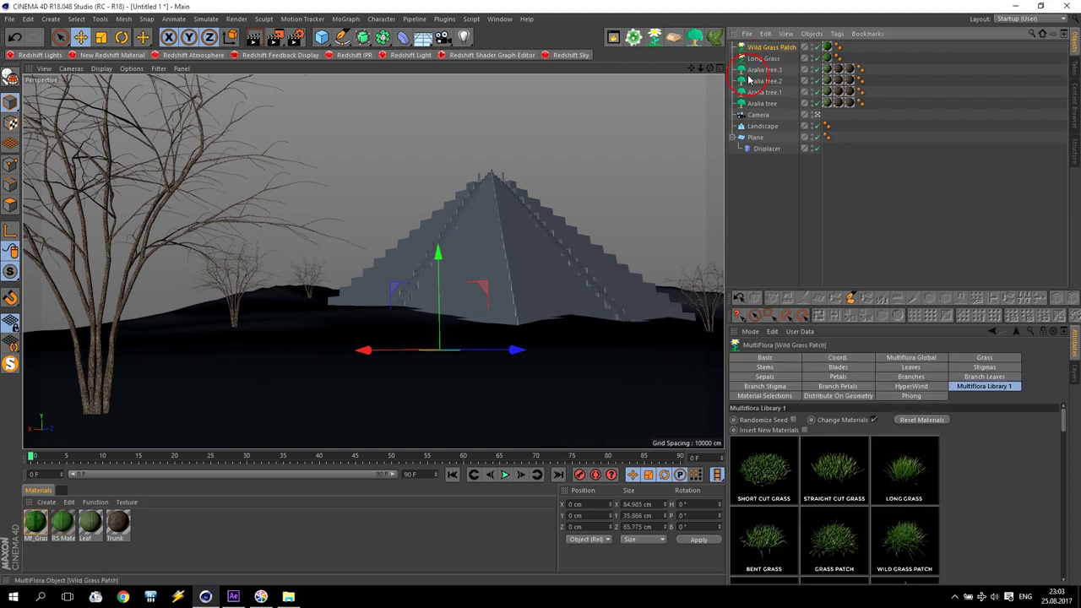
Step: Create a second Redshift material for the Wild Grass Patch and add an RS Texture node to its shader graph
{"action": "left_click", "coordinate": [35, 525]}
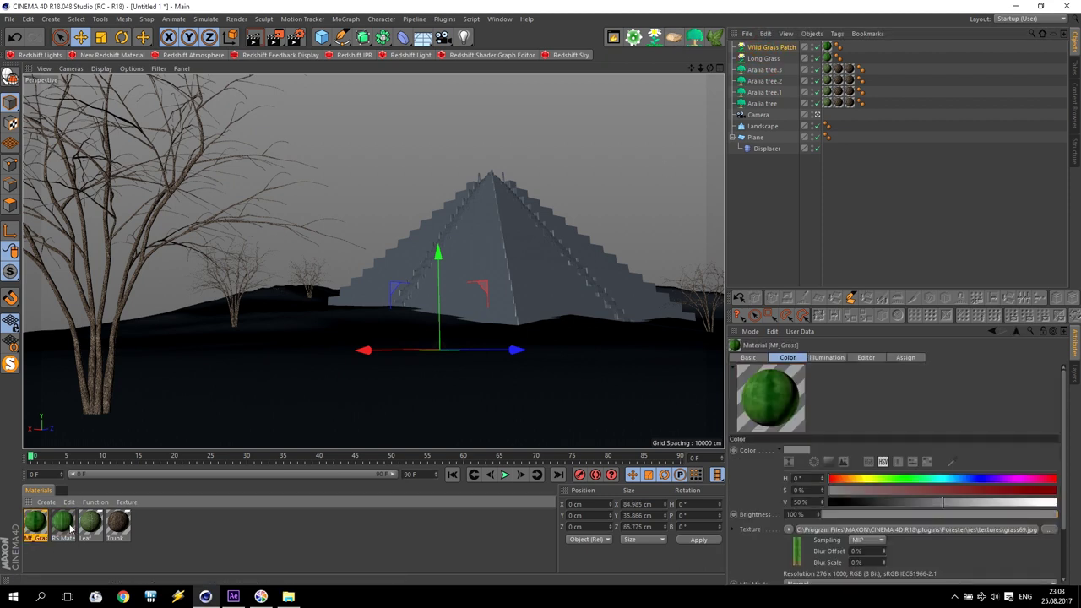
{"action": "left_click", "coordinate": [112, 55]}
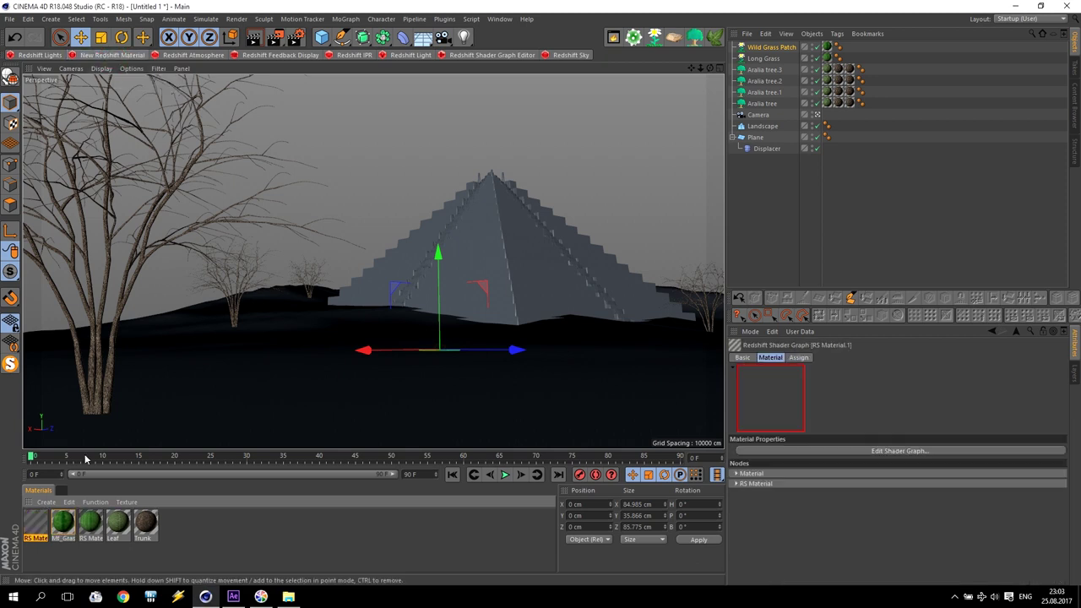
{"action": "double_click", "coordinate": [35, 524]}
{"action": "left_click", "coordinate": [270, 116]}
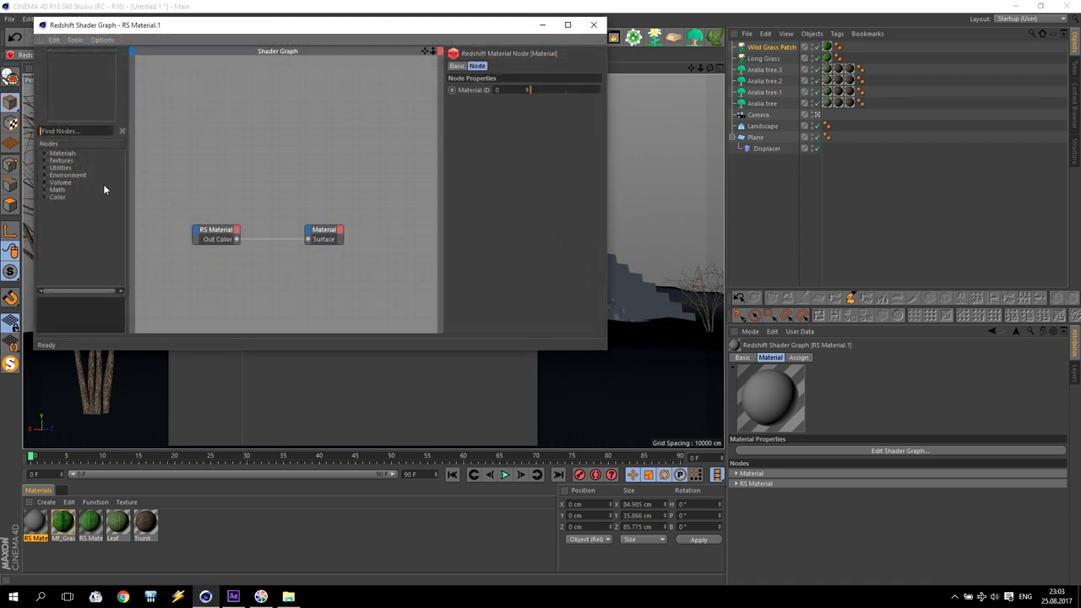
{"action": "left_click", "coordinate": [44, 160]}
{"action": "left_click_drag", "start_coordinate": [68, 204], "coordinate": [174, 174]}
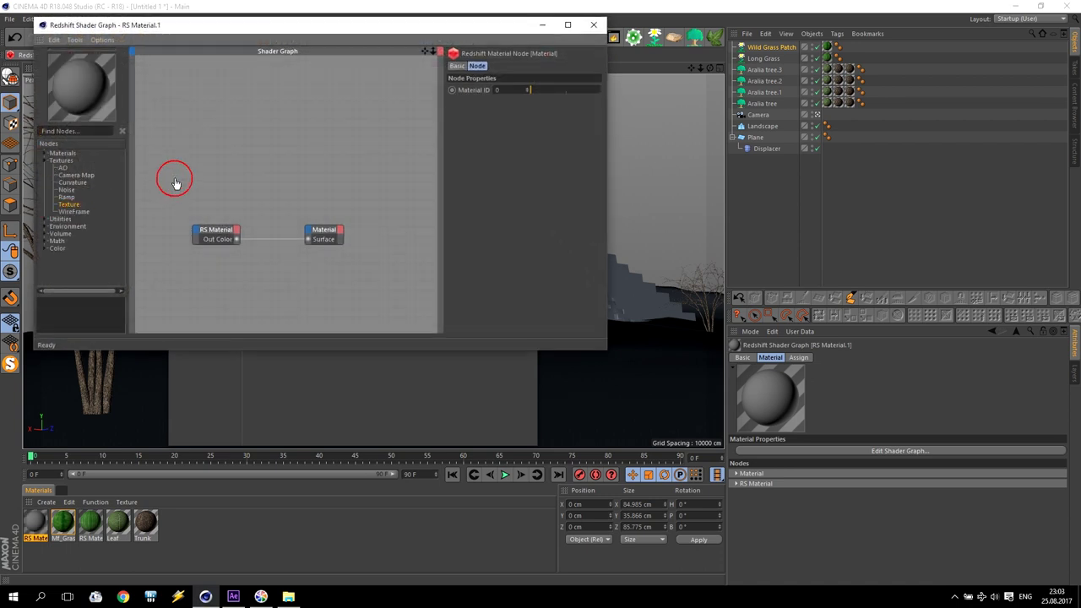
Step: Load the Mf_Grass texture grass69.jpg into the RS Texture node and connect its color output to the RS Material's Diffuse Color
{"action": "double_click", "coordinate": [64, 524]}
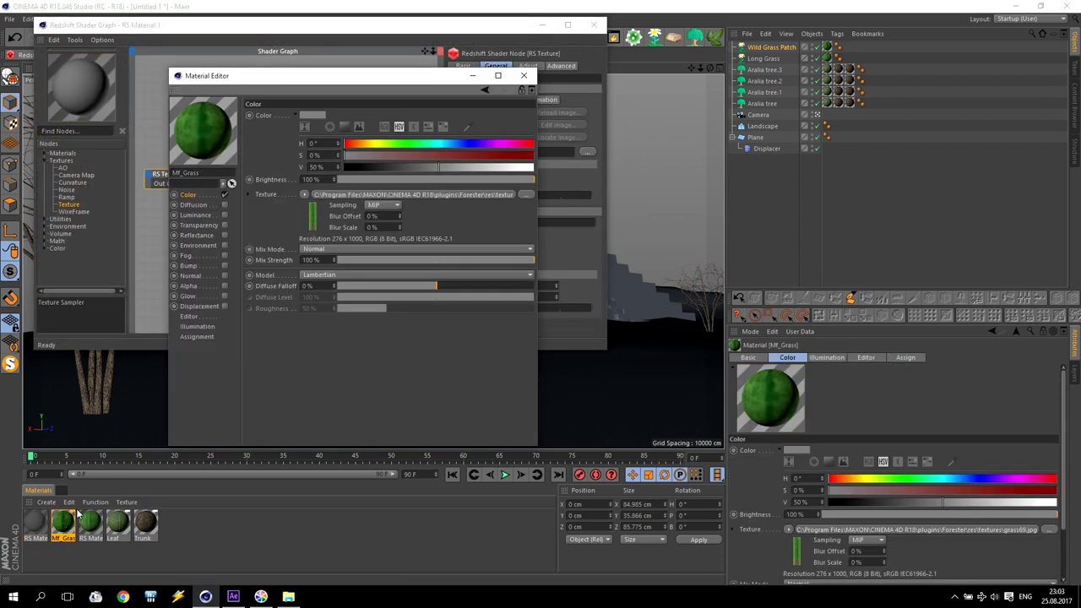
{"action": "left_click", "coordinate": [387, 202]}
{"action": "left_click", "coordinate": [399, 209]}
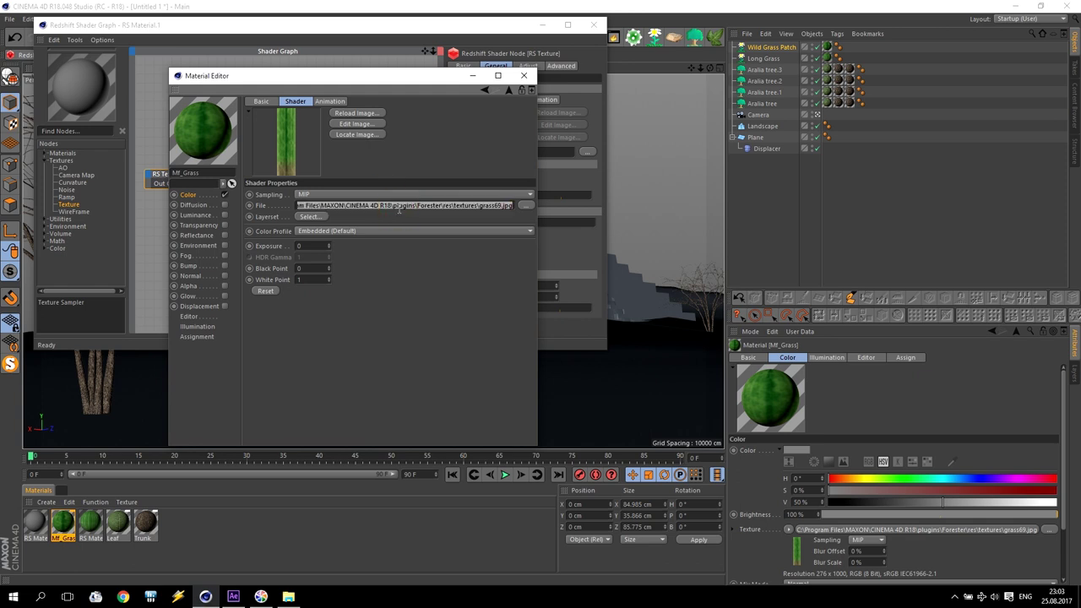
{"action": "left_click", "coordinate": [157, 175]}
{"action": "left_click", "coordinate": [558, 152]}
{"action": "key", "text": "ctrl+v"}
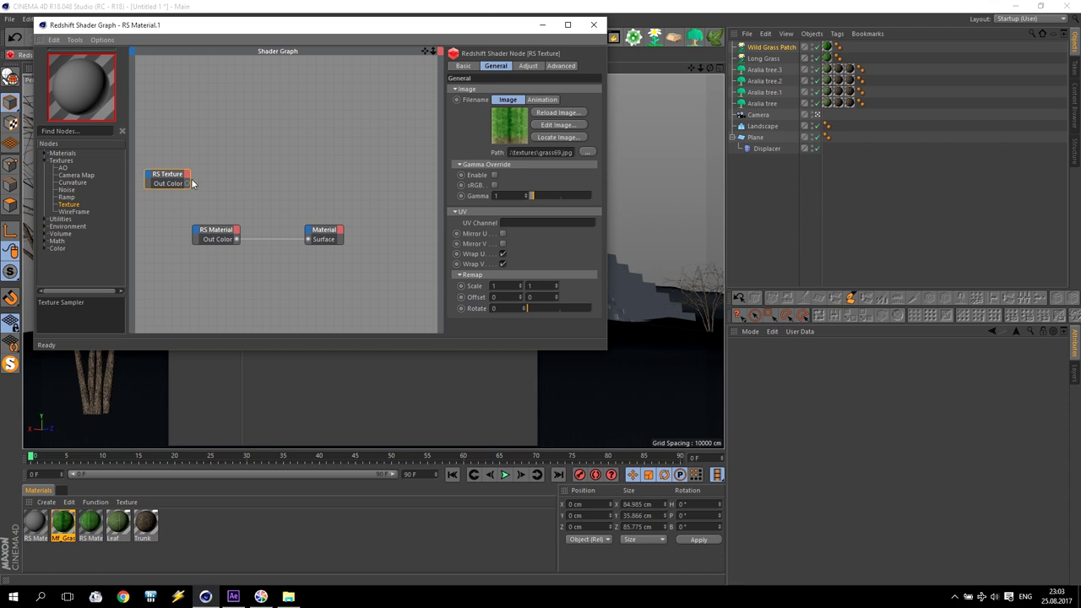
{"action": "left_click_drag", "start_coordinate": [188, 183], "coordinate": [199, 233]}
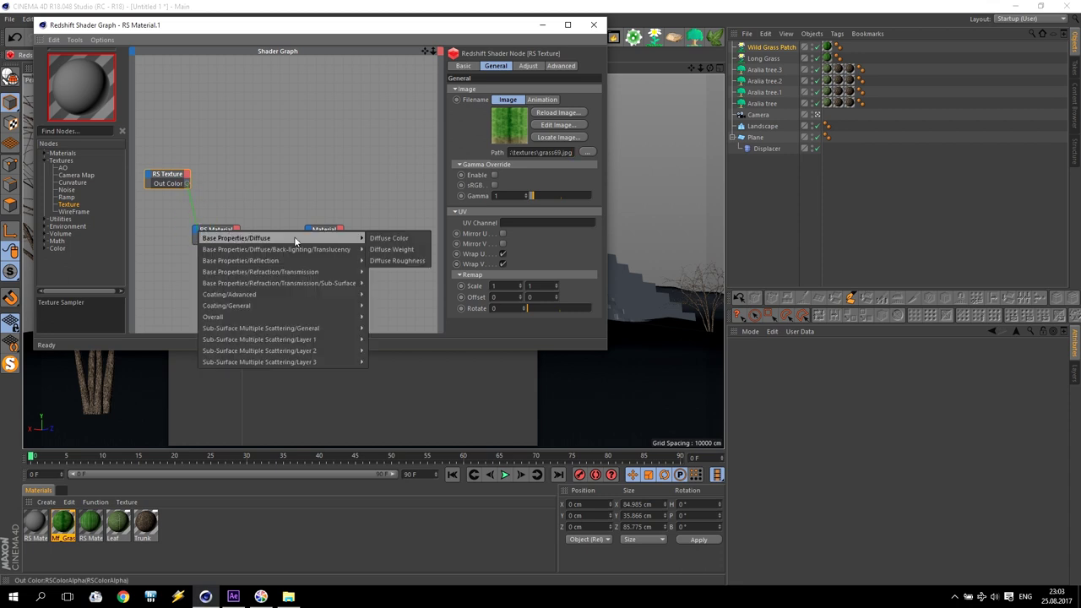
{"action": "left_click", "coordinate": [374, 246]}
Step: Replace the Mf_Grass material with the new Redshift grass material, remove the leftover original, and close the editor windows
{"action": "left_click", "coordinate": [34, 521]}
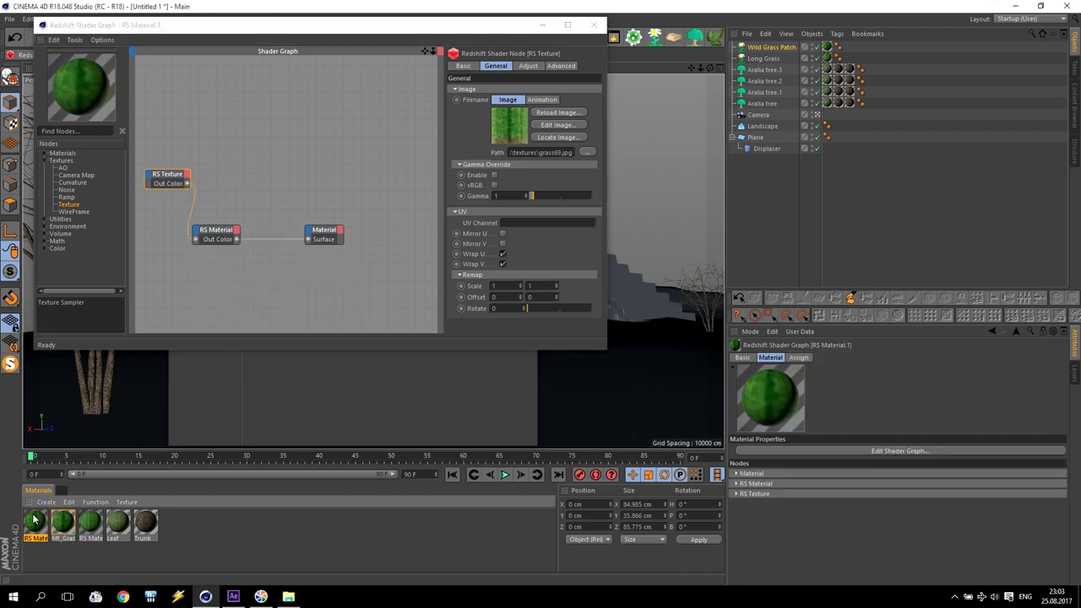
{"action": "left_click", "coordinate": [63, 522]}
{"action": "key", "text": "Delete"}
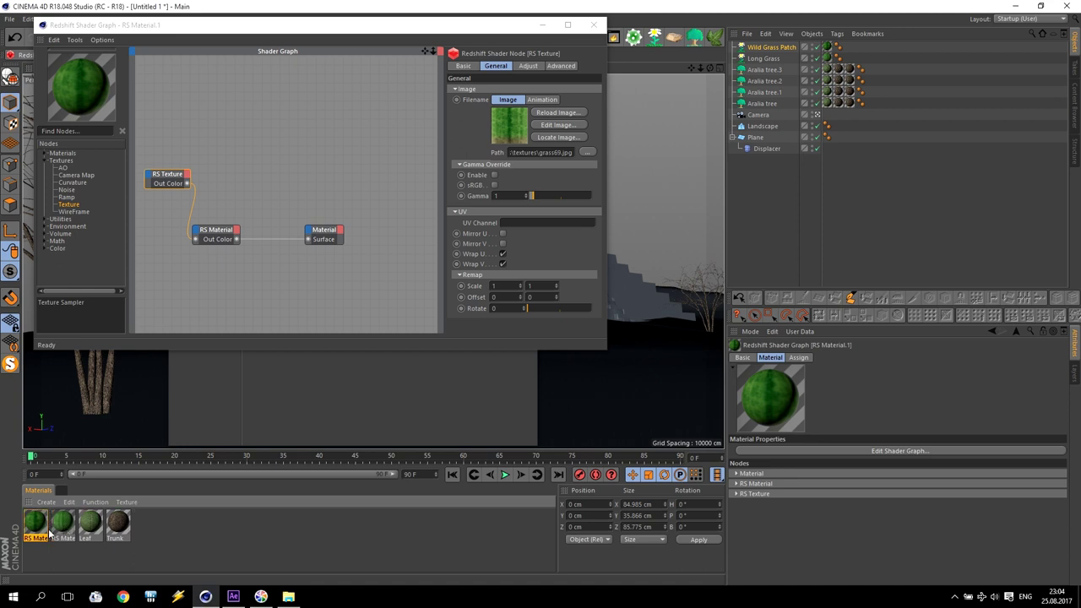
{"action": "left_click", "coordinate": [593, 25]}
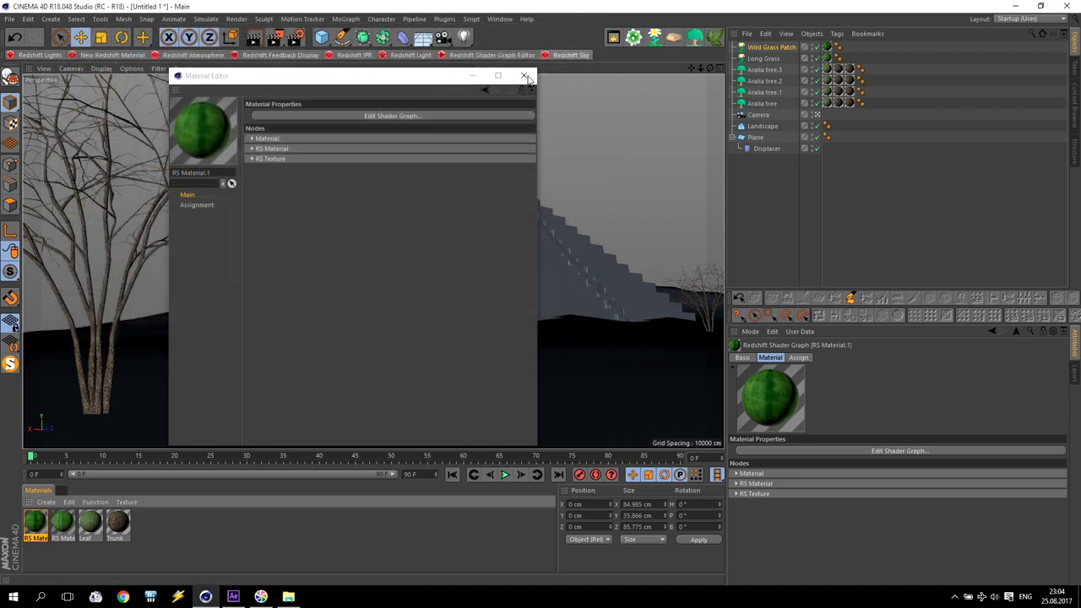
{"action": "left_click", "coordinate": [524, 76]}
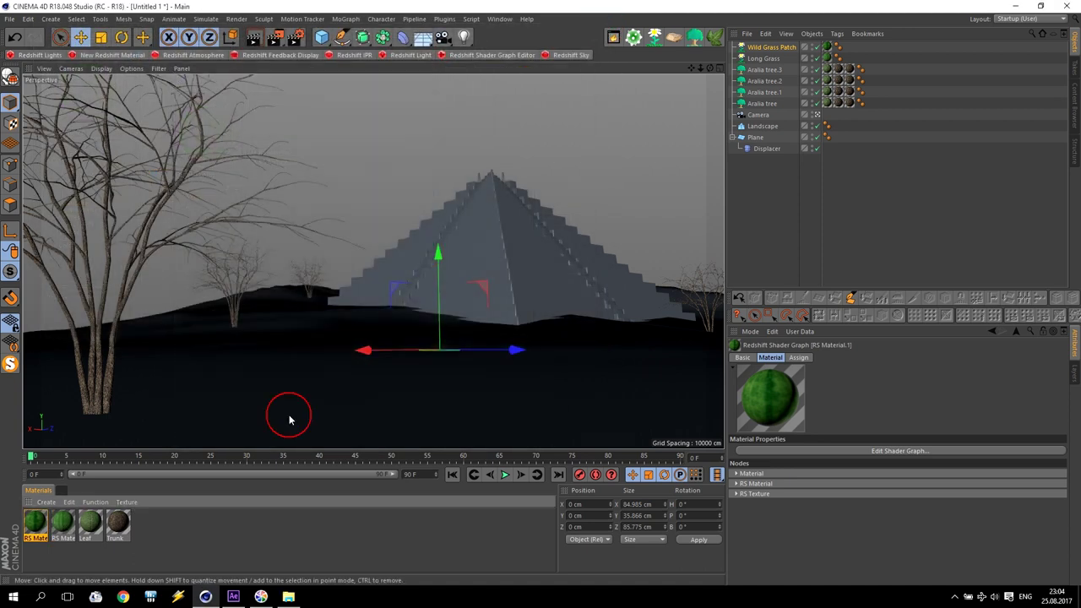
Step: Duplicate the Long Grass Redshift material and copy the leaf-43.jpg texture path from the Leaf material
{"action": "left_click", "coordinate": [64, 526]}
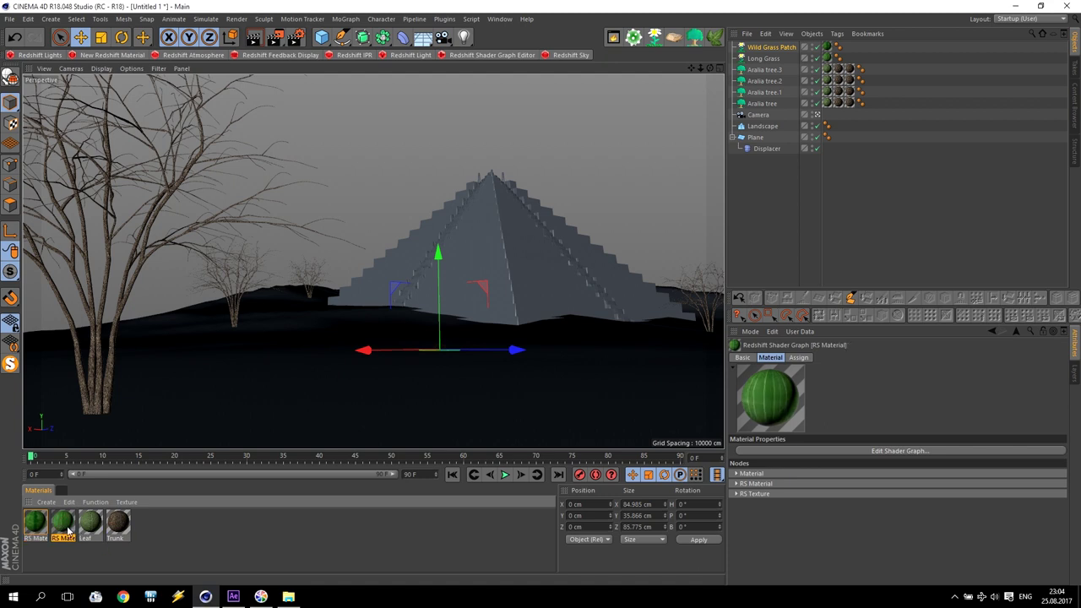
{"action": "left_click_drag", "start_coordinate": [67, 529], "coordinate": [91, 524], "text": "ctrl"}
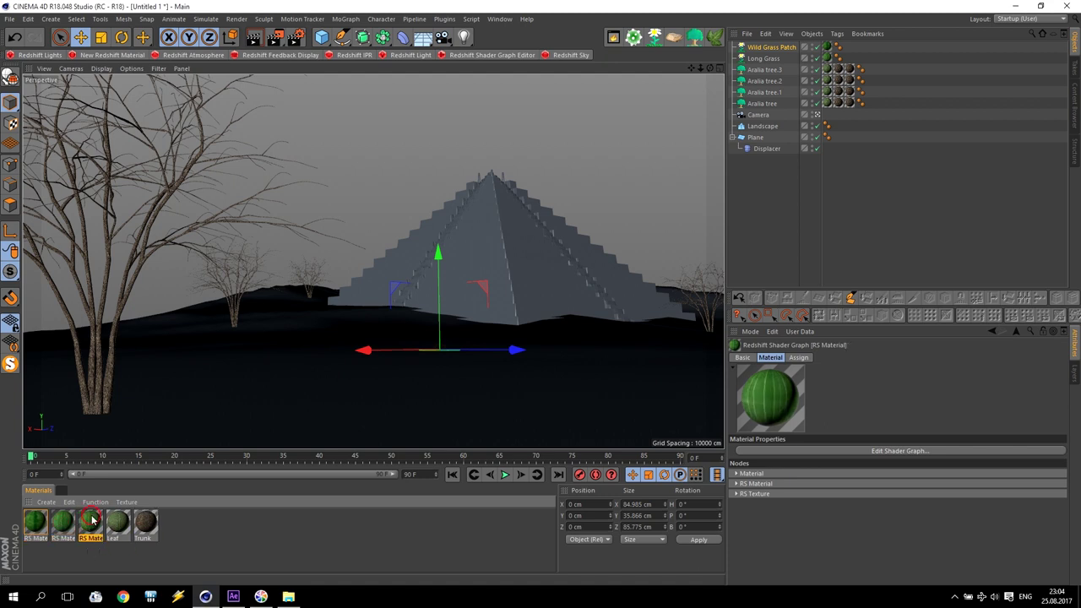
{"action": "double_click", "coordinate": [91, 522]}
{"action": "left_click", "coordinate": [117, 524]}
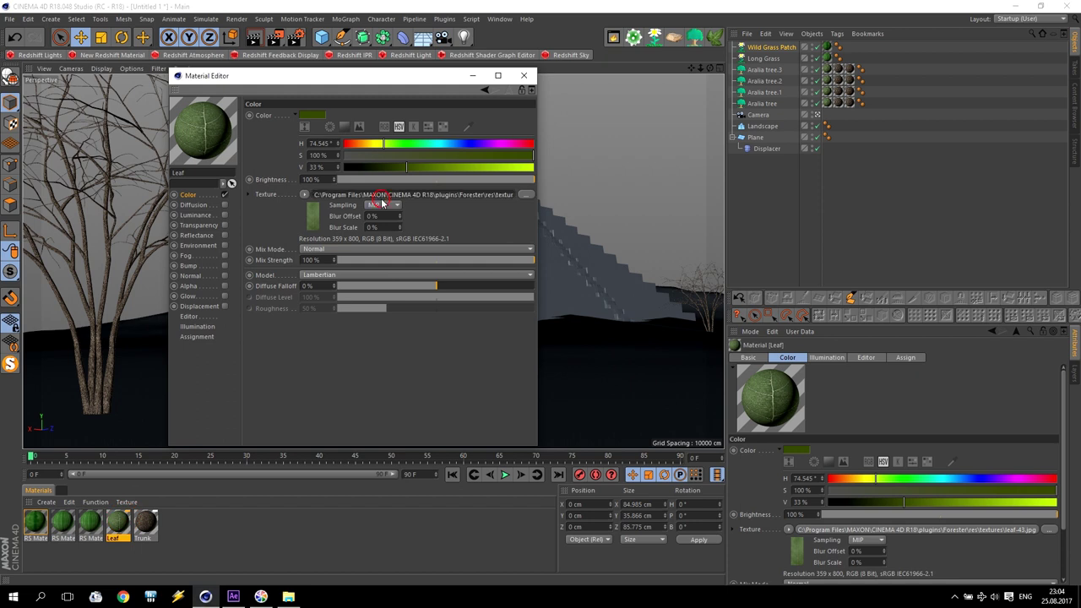
{"action": "left_click", "coordinate": [382, 203]}
{"action": "left_click", "coordinate": [385, 208]}
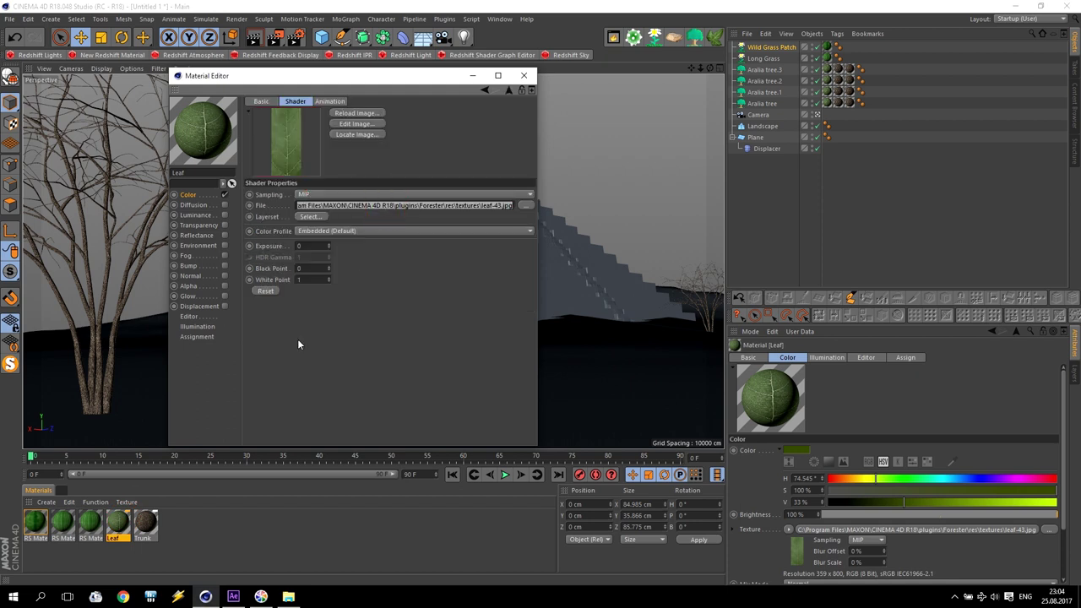
Step: Load leaf-43.jpg into the duplicated material's RS Texture node and replace the Leaf material with a copy of that Redshift material
{"action": "left_click", "coordinate": [91, 524]}
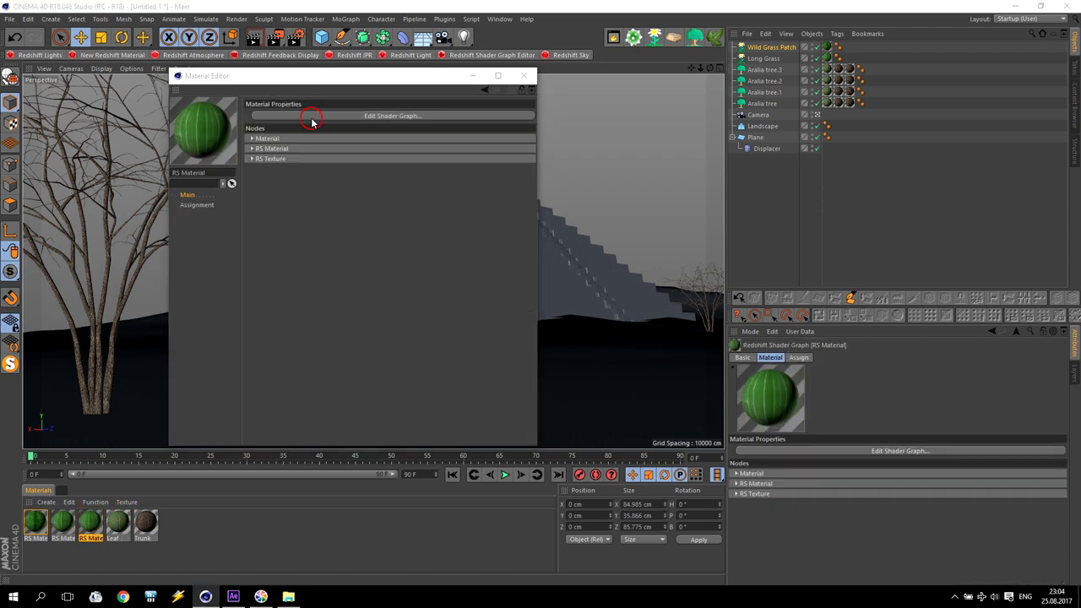
{"action": "left_click", "coordinate": [313, 115]}
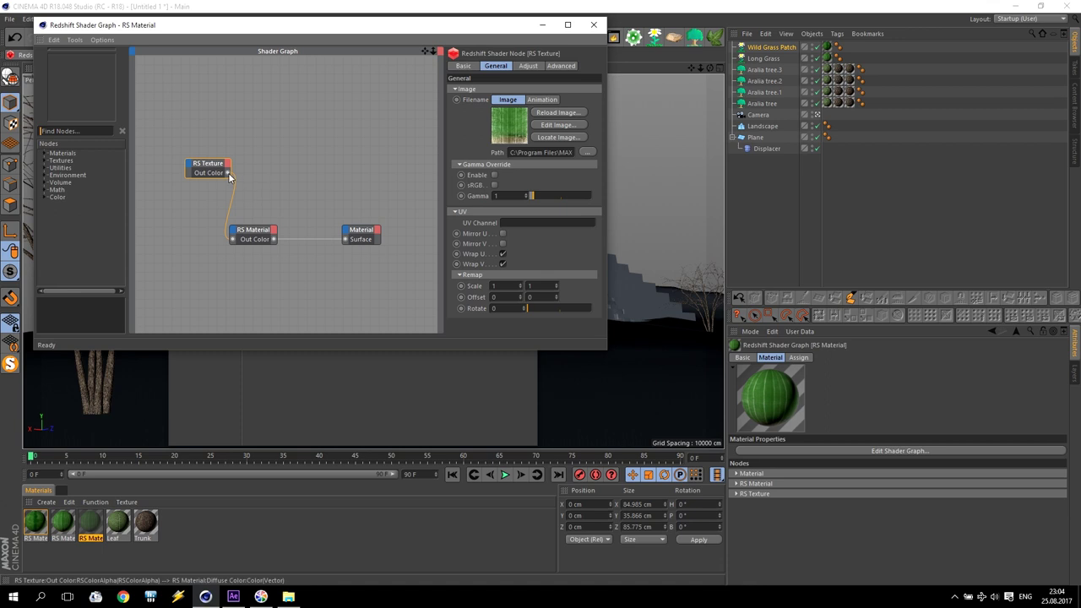
{"action": "left_click", "coordinate": [536, 152]}
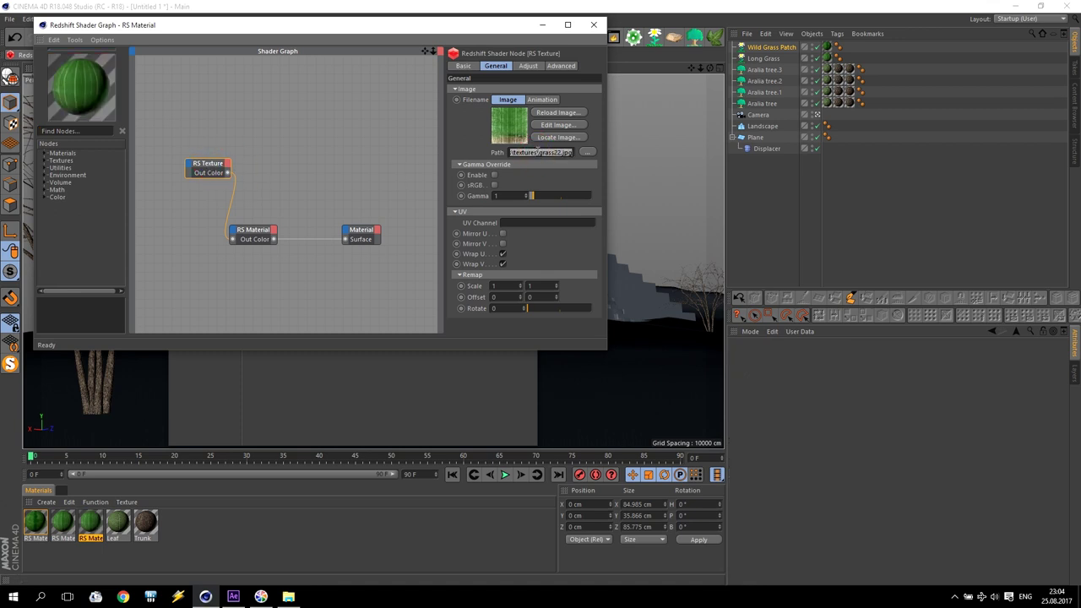
{"action": "left_click", "coordinate": [330, 168]}
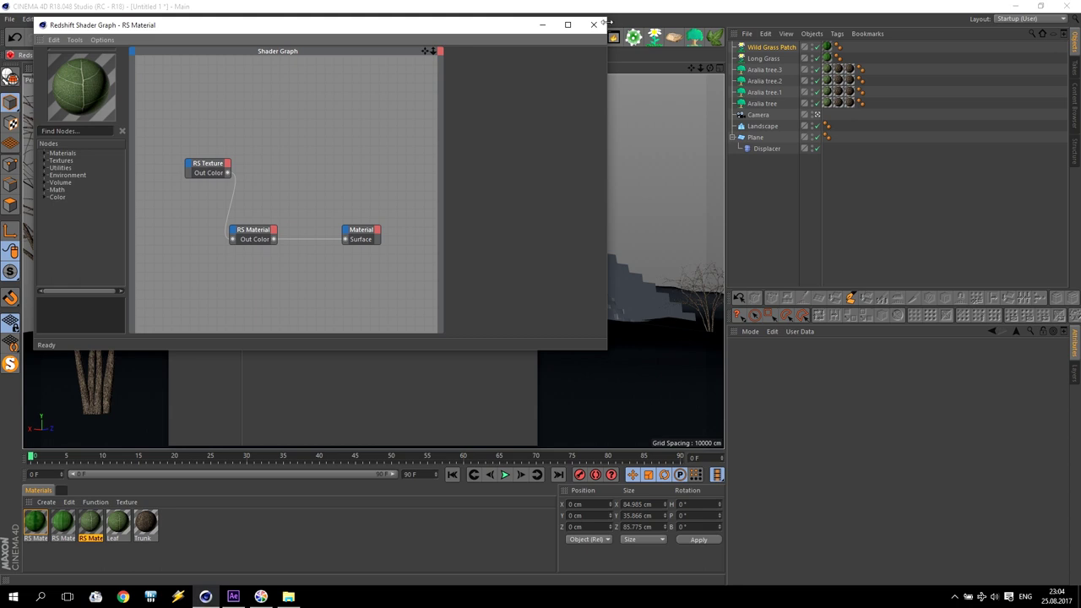
{"action": "left_click", "coordinate": [594, 24]}
{"action": "left_click_drag", "start_coordinate": [87, 525], "coordinate": [112, 547]}
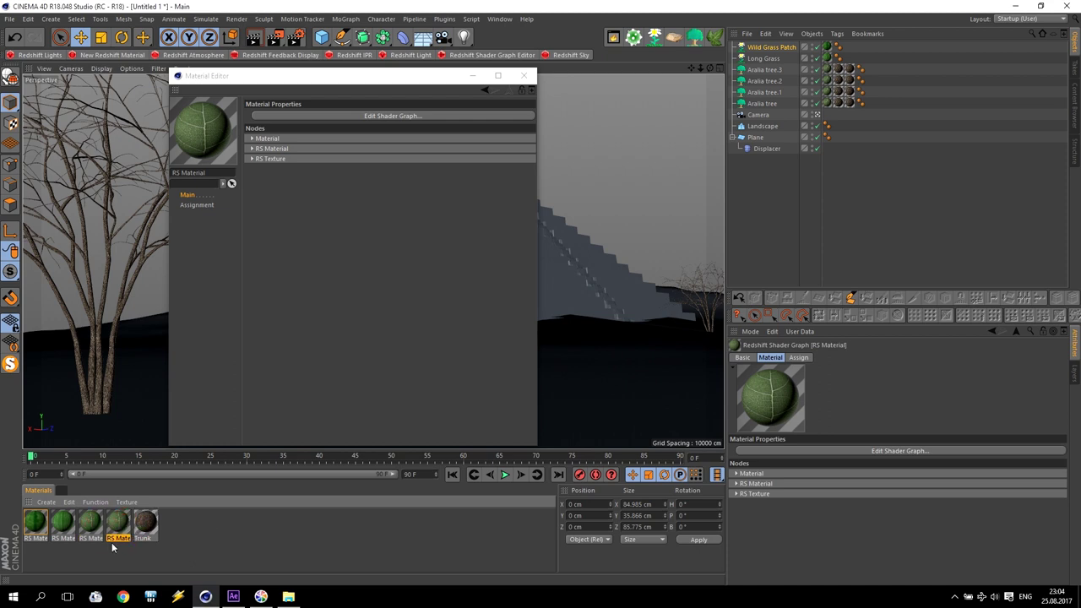
Step: Copy the Trunk material's bark-12.jpg path into the RS Texture node of the fourth Redshift material
{"action": "double_click", "coordinate": [144, 523]}
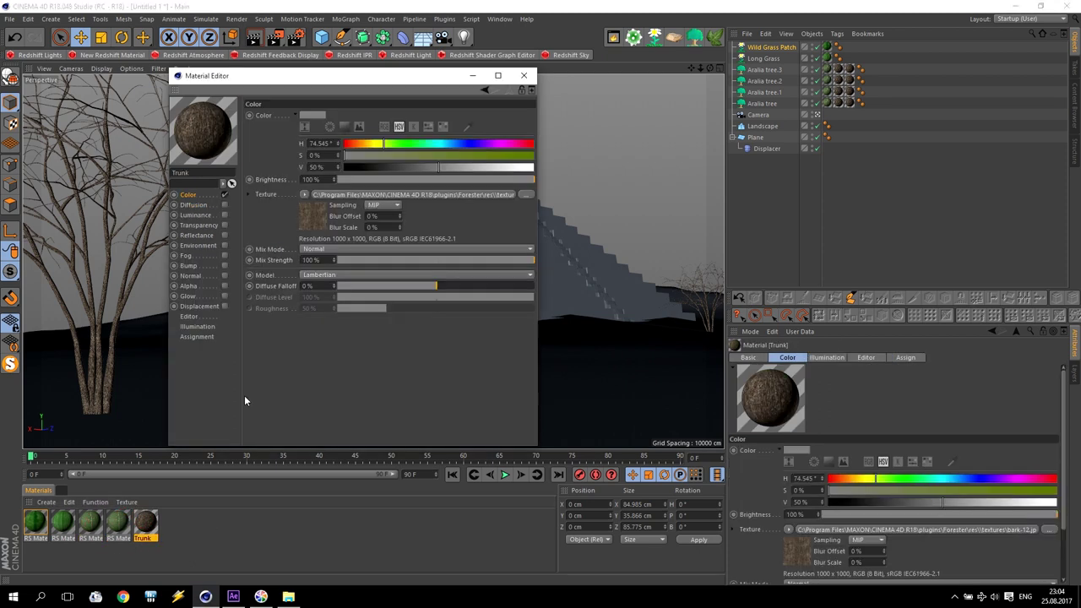
{"action": "left_click", "coordinate": [382, 193]}
{"action": "left_click", "coordinate": [380, 205]}
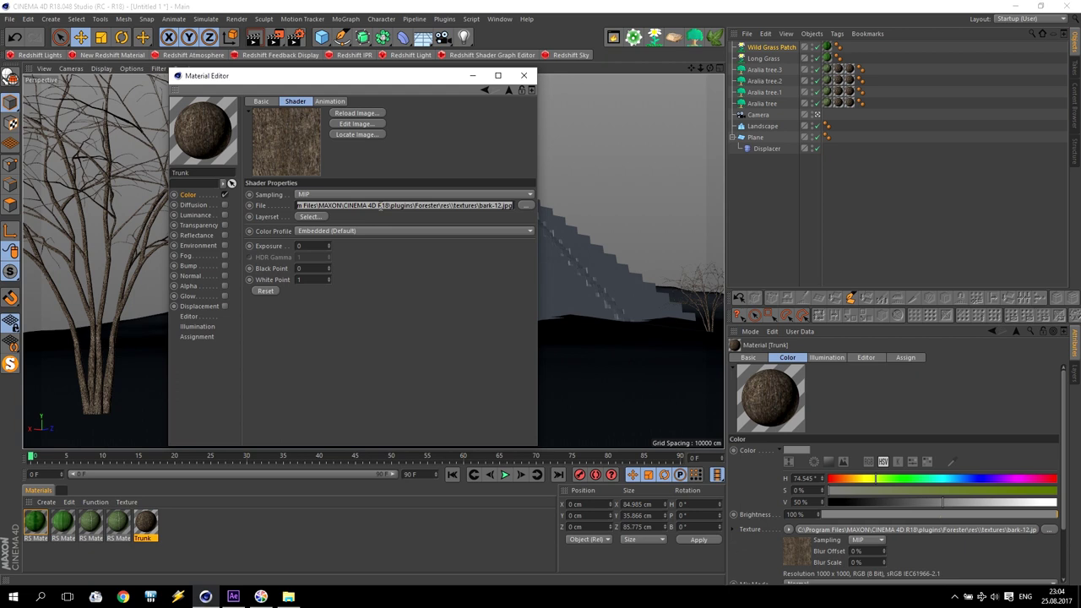
{"action": "left_click", "coordinate": [118, 522]}
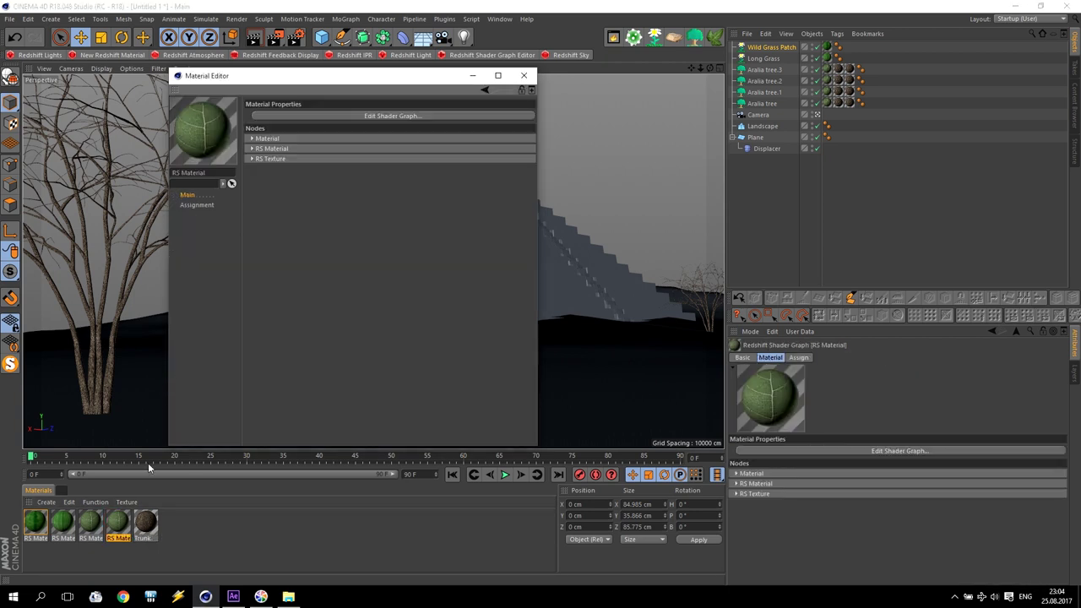
{"action": "left_click", "coordinate": [346, 116]}
{"action": "left_click", "coordinate": [211, 168]}
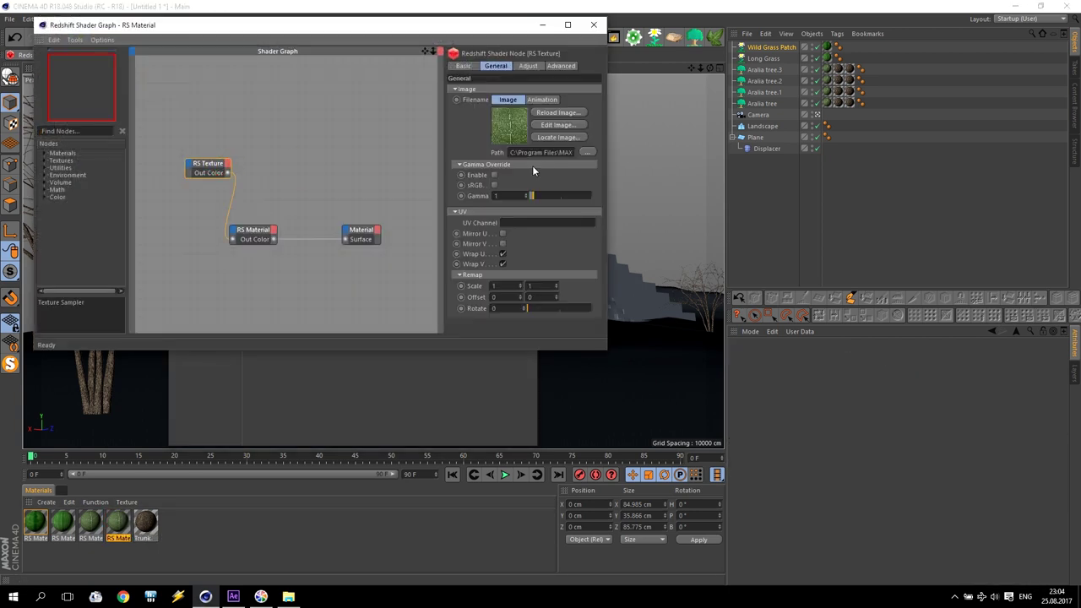
{"action": "left_click", "coordinate": [541, 151]}
{"action": "key", "text": "ctrl+v"}
{"action": "left_click", "coordinate": [326, 186]}
{"action": "left_click", "coordinate": [595, 26]}
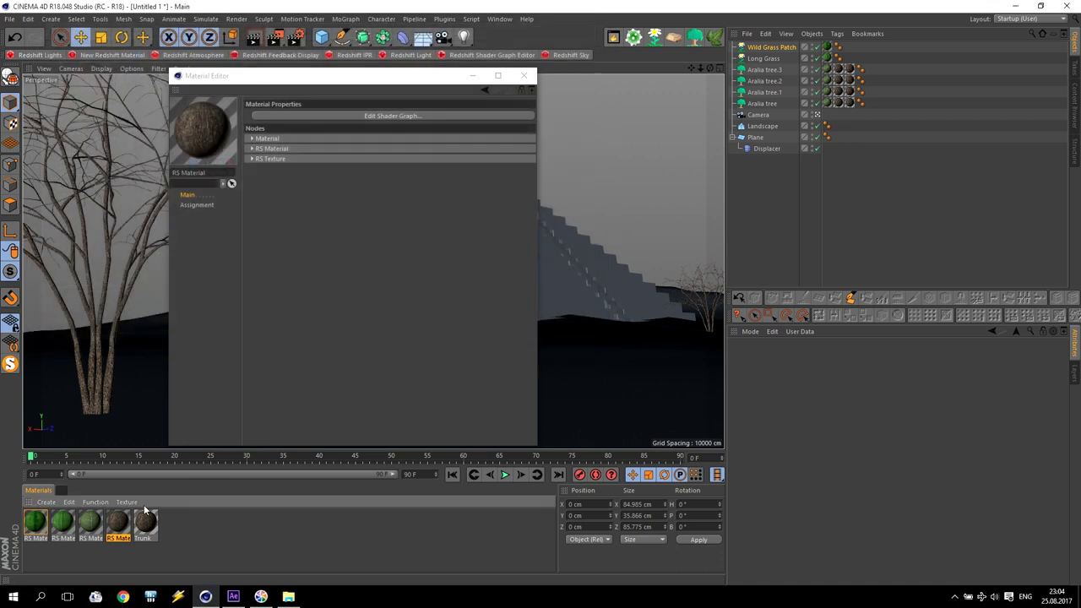
Step: Replace the Trunk material with the bark Redshift material, remove the original, and close the Material Editor
{"action": "left_click", "coordinate": [145, 523]}
{"action": "key", "text": "Delete"}
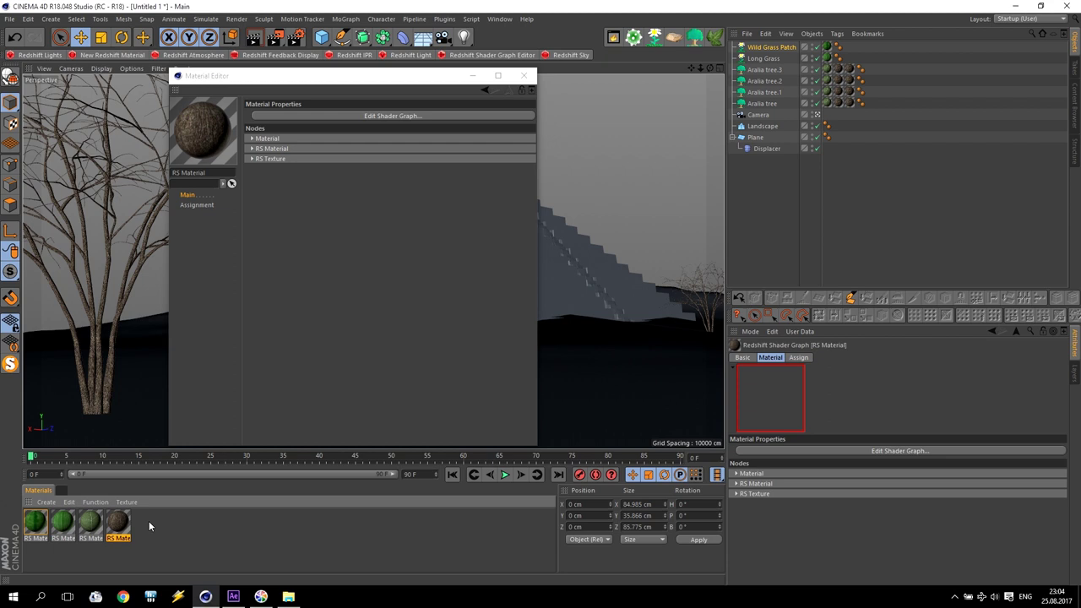
{"action": "left_click", "coordinate": [523, 75]}
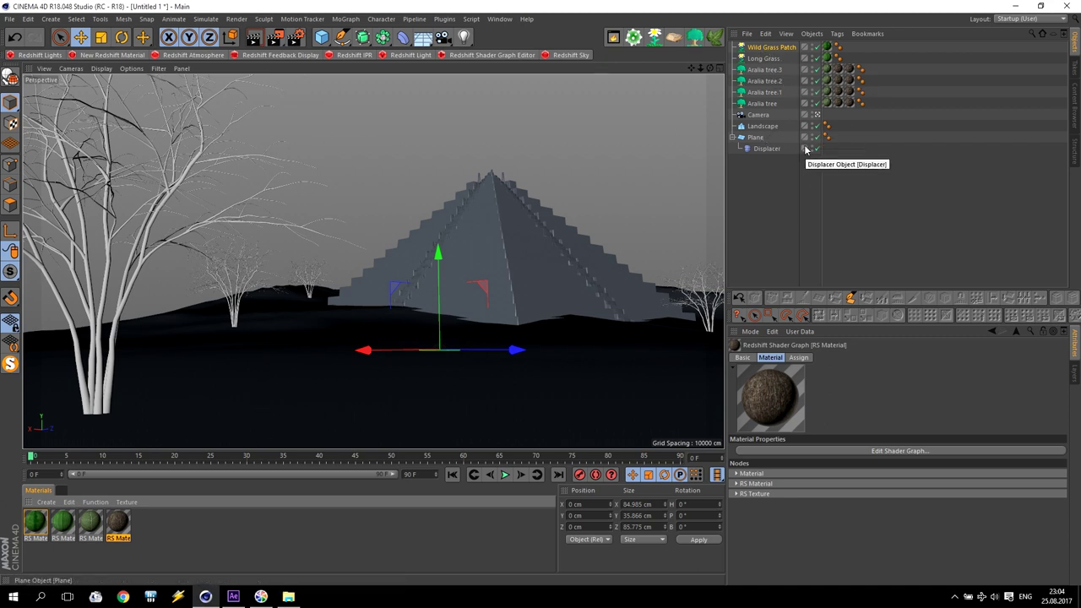
Step: Raise the reflection roughness in the RS Material nodes of the two grass materials and the leaf material
{"action": "double_click", "coordinate": [36, 524]}
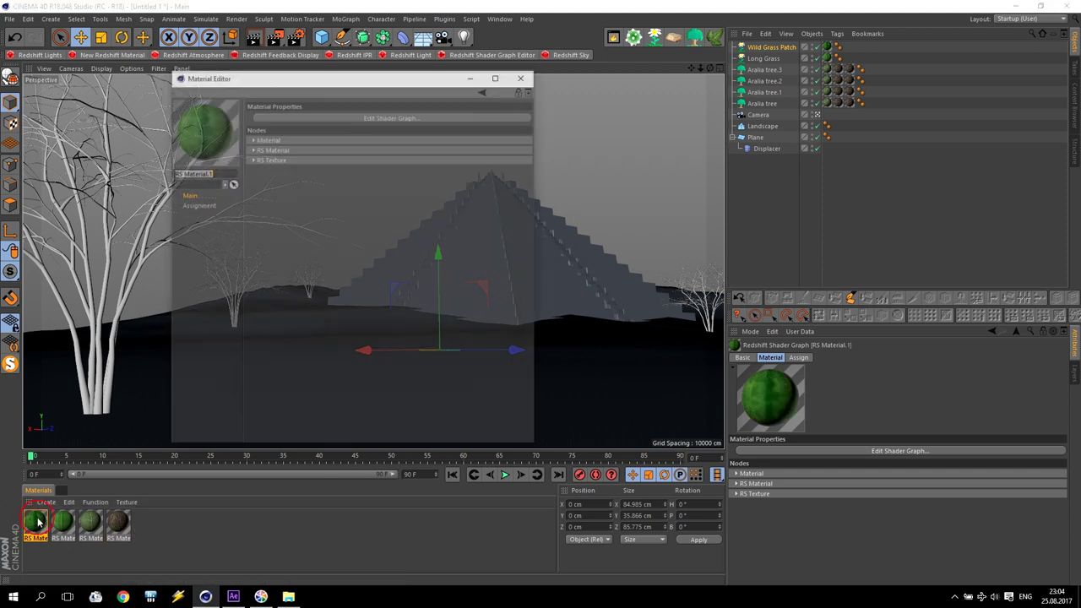
{"action": "left_click", "coordinate": [390, 114]}
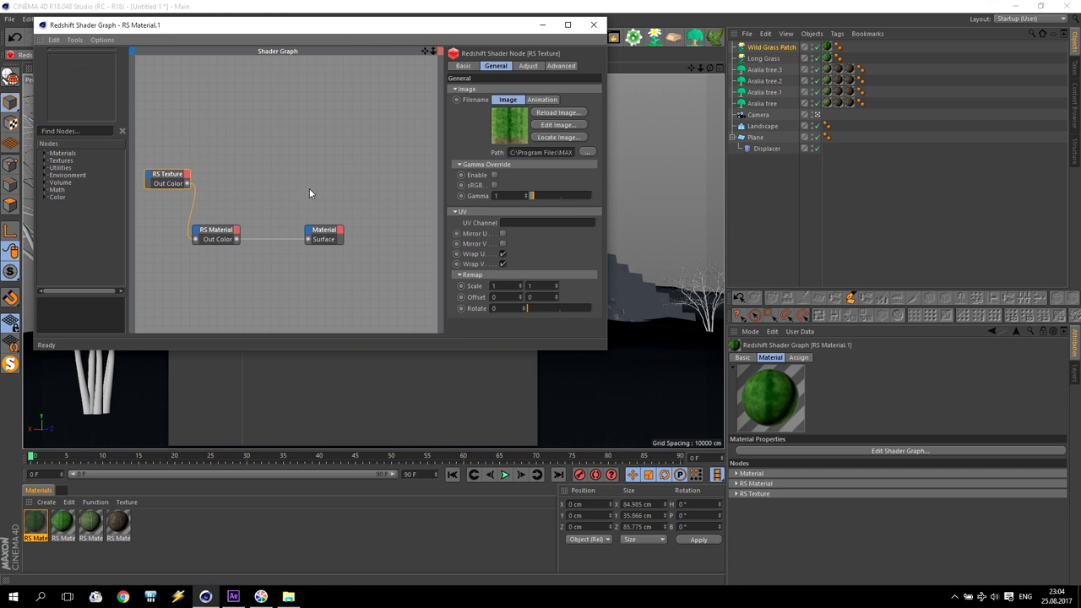
{"action": "left_click", "coordinate": [223, 233]}
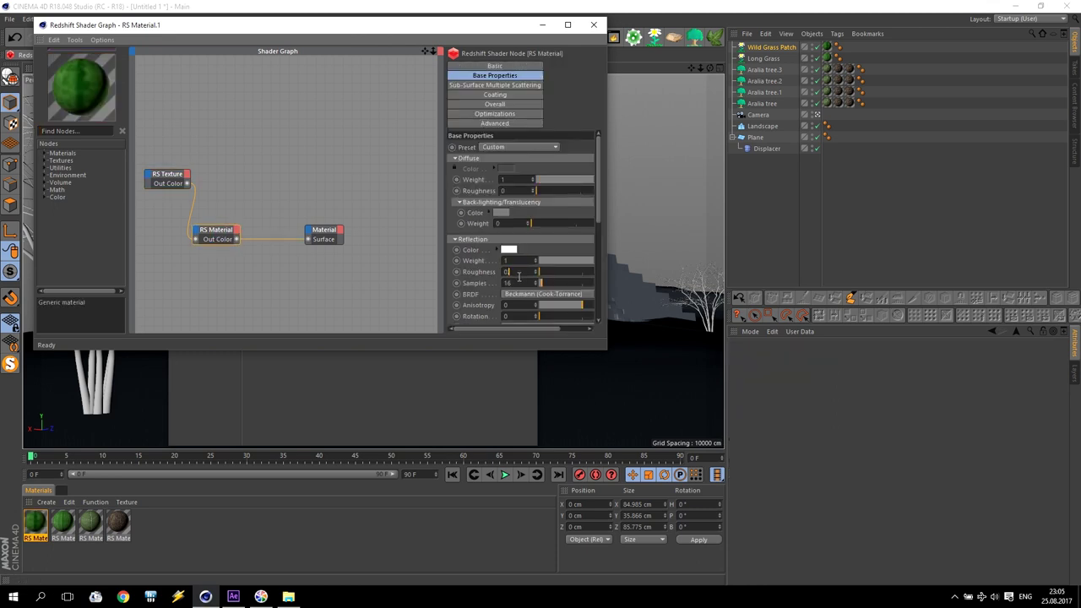
{"action": "left_click", "coordinate": [62, 523]}
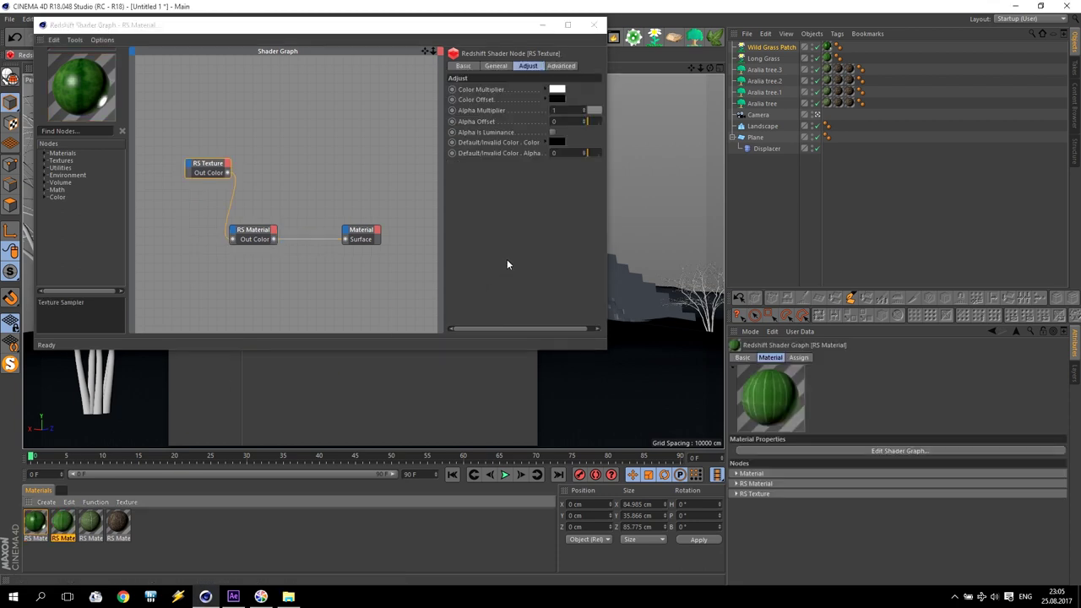
{"action": "left_click", "coordinate": [255, 230]}
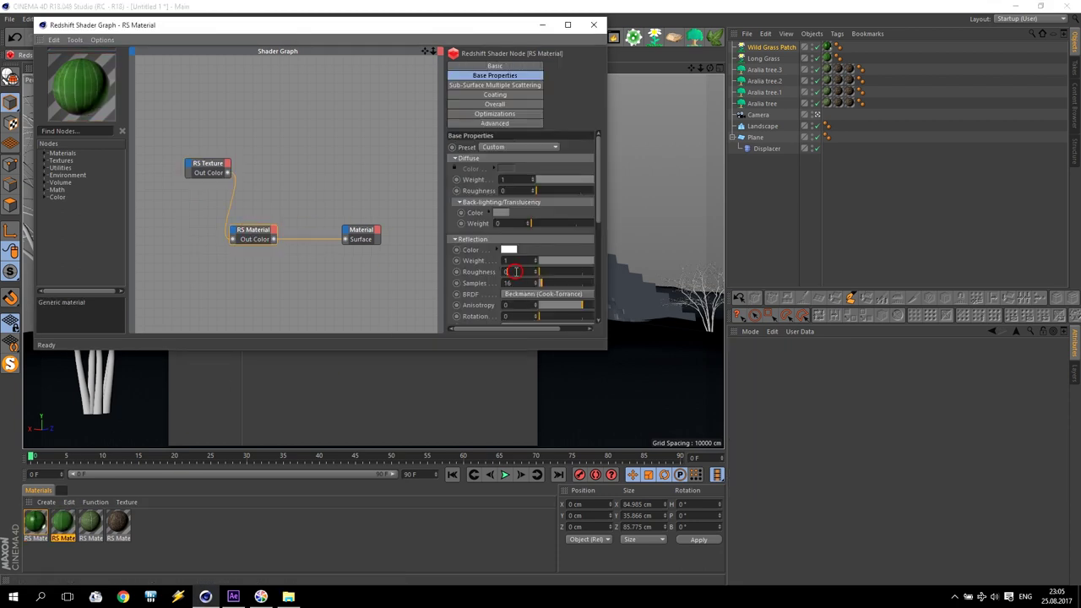
{"action": "left_click", "coordinate": [87, 521]}
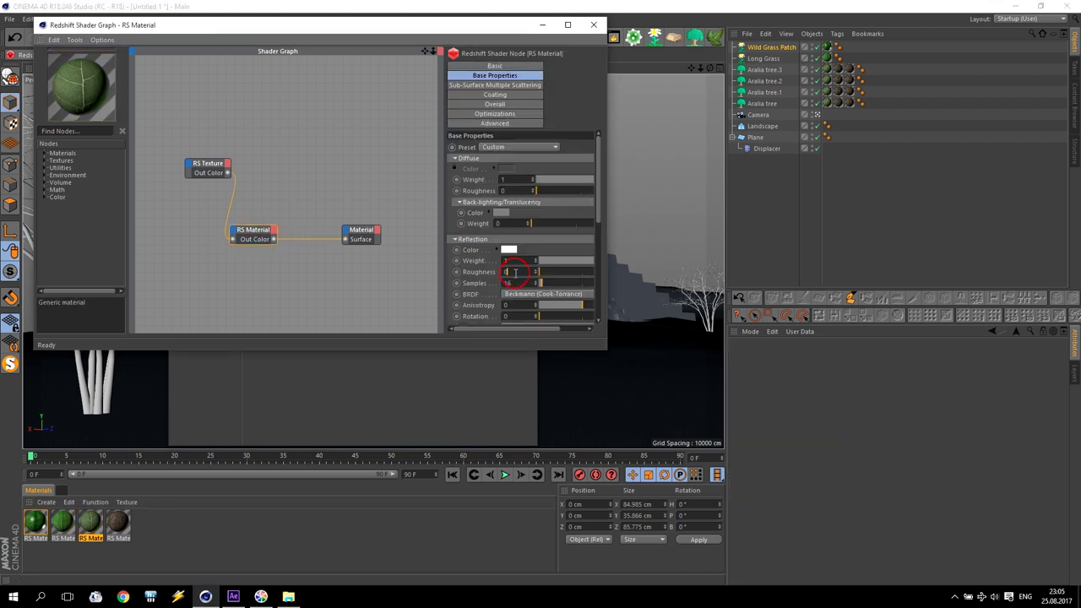
Step: Set the bark material's reflection roughness to 0.4 and close the shader graph and Material Editor
{"action": "left_click", "coordinate": [119, 524]}
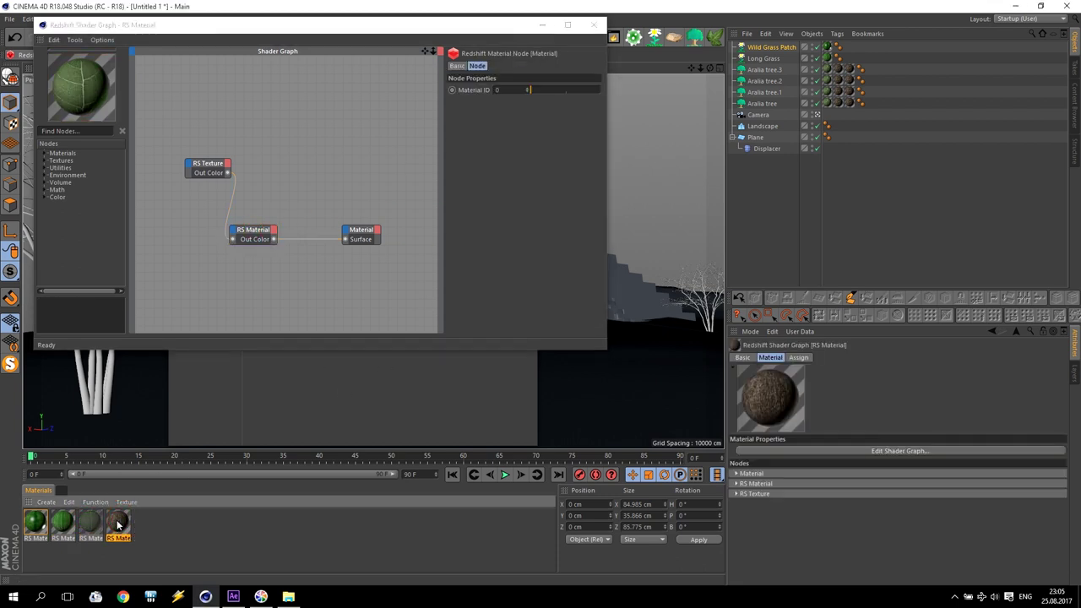
{"action": "double_click", "coordinate": [115, 526]}
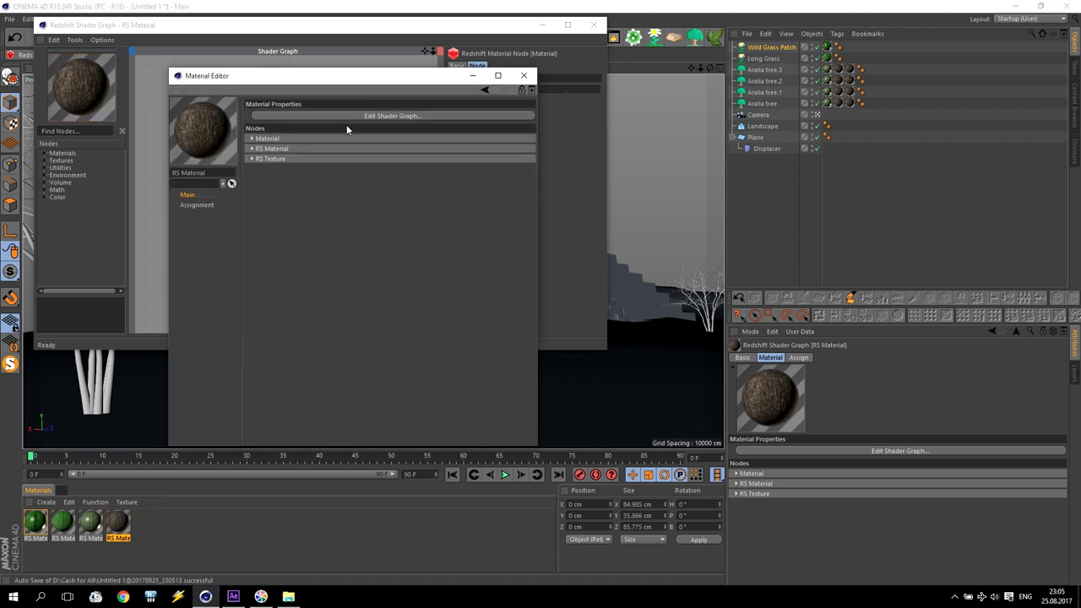
{"action": "left_click", "coordinate": [355, 127]}
{"action": "left_click", "coordinate": [255, 230]}
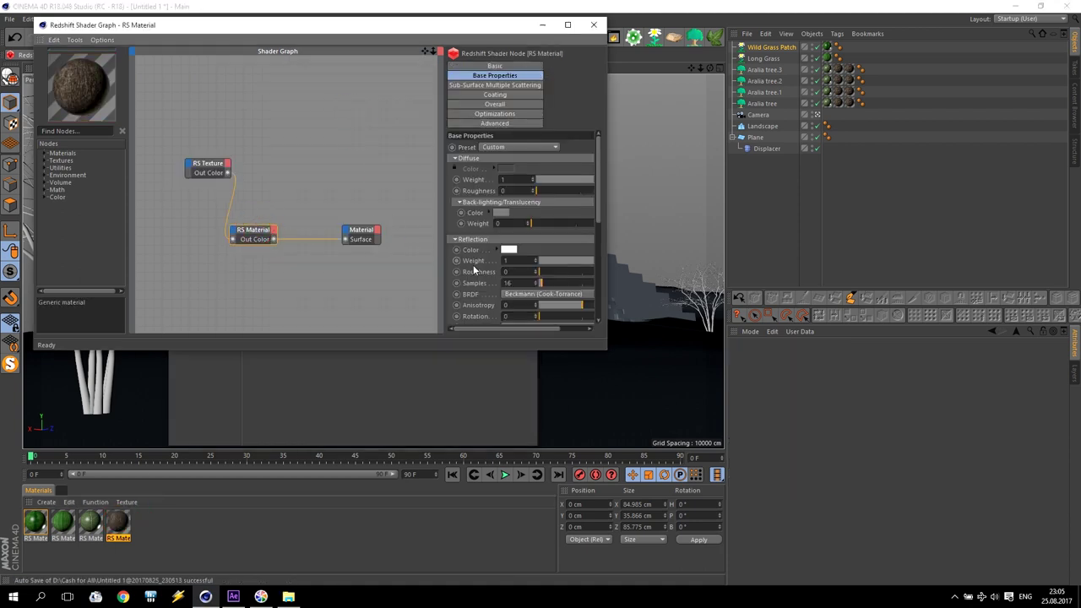
{"action": "key", "text": "Return"}
{"action": "left_click", "coordinate": [63, 523]}
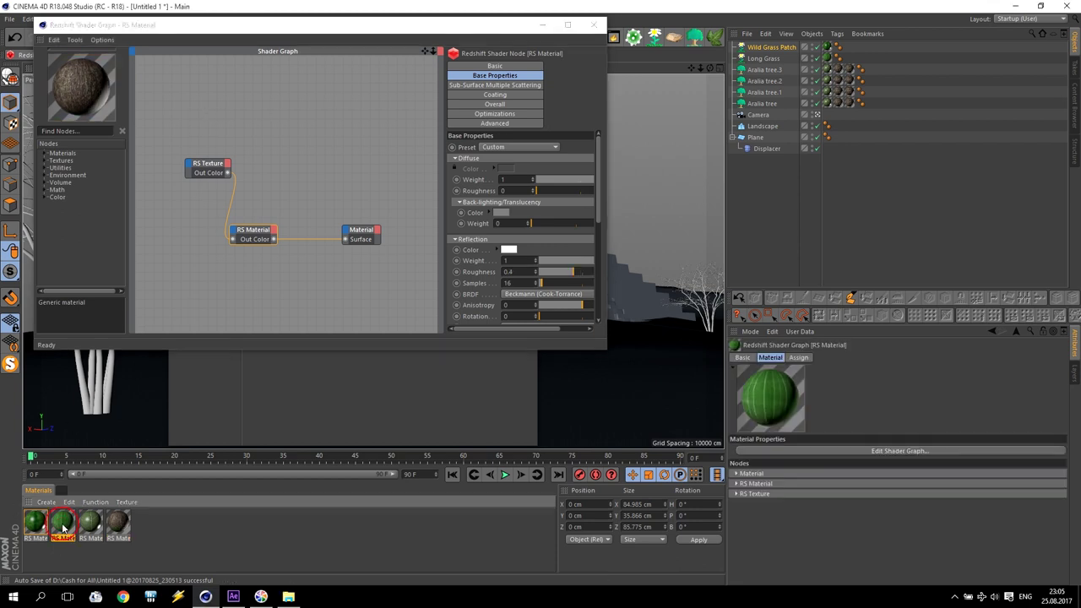
{"action": "left_click", "coordinate": [595, 24]}
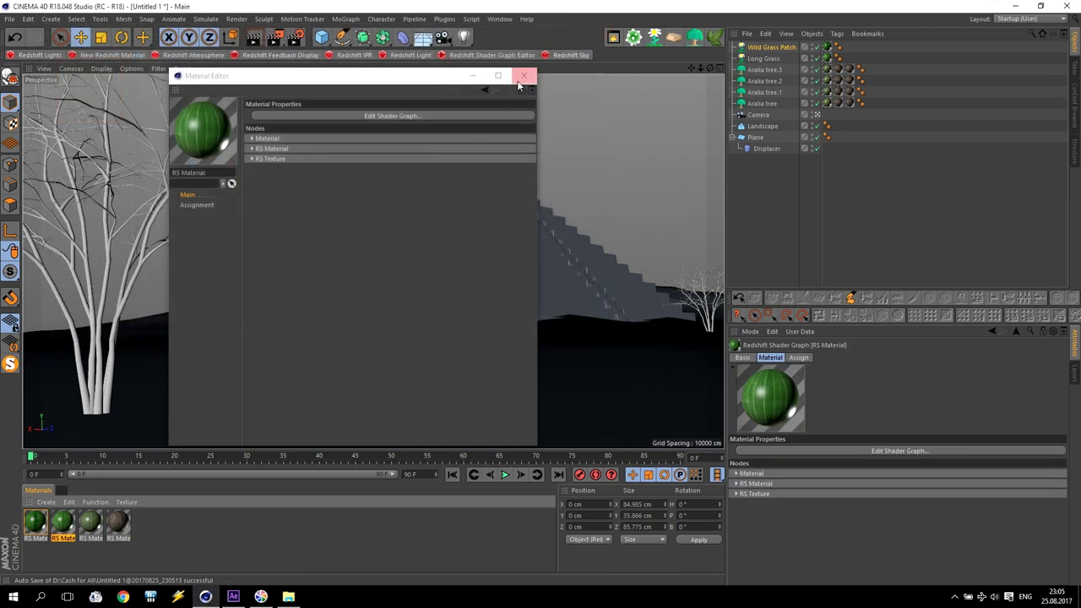
{"action": "left_click", "coordinate": [517, 74]}
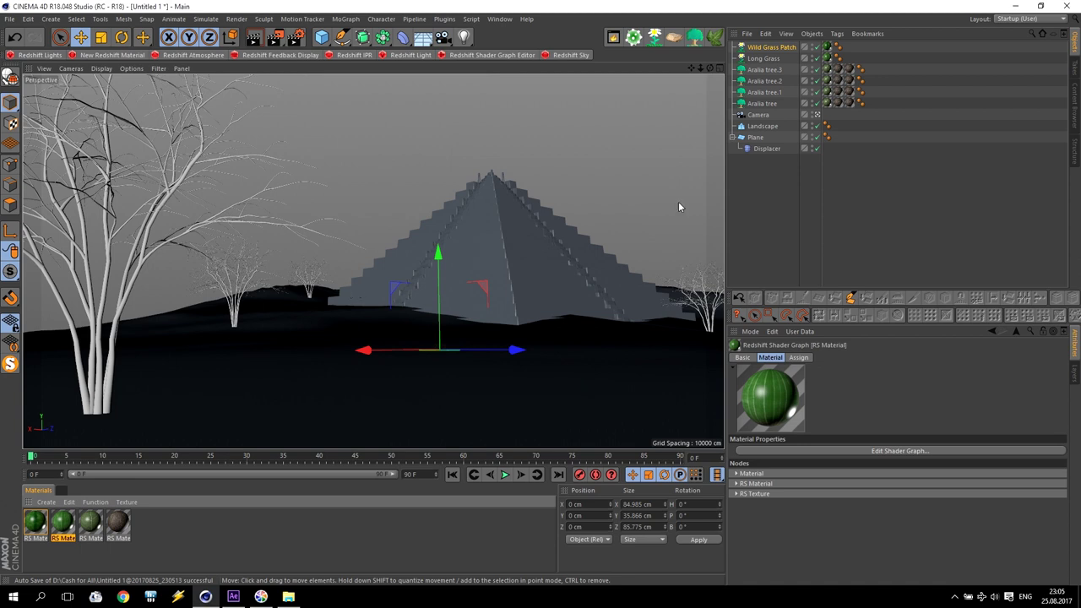
Step: Move Wild Grass Patch and Long Grass together to the base of the foreground tree, at about X 2309, Y 1.2, Z 2133 cm
{"action": "left_click", "coordinate": [769, 48]}
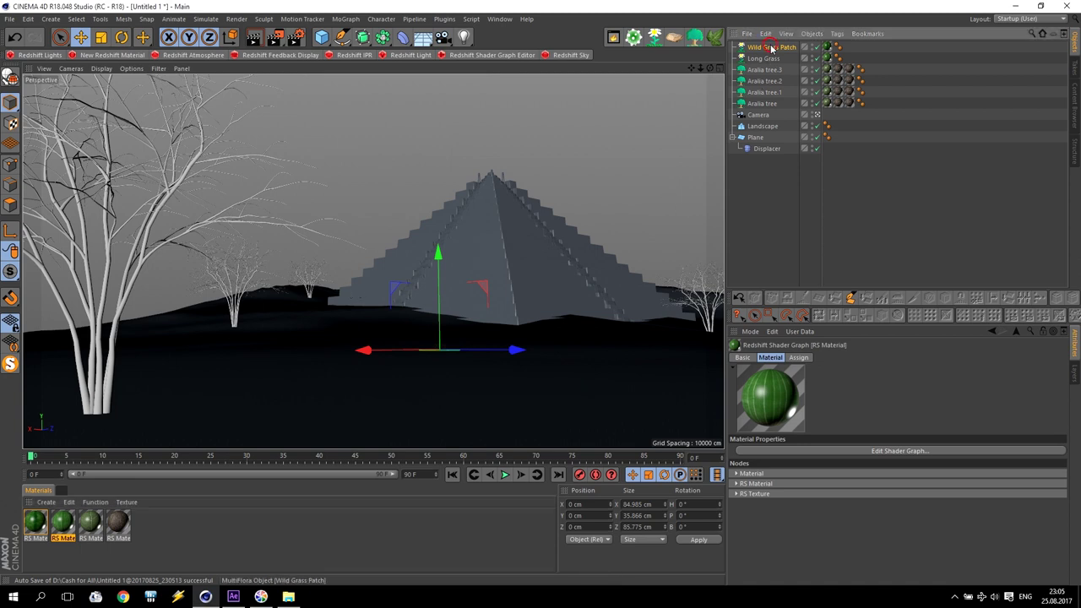
{"action": "left_click", "coordinate": [766, 58], "text": "ctrl"}
{"action": "key", "text": "F5"}
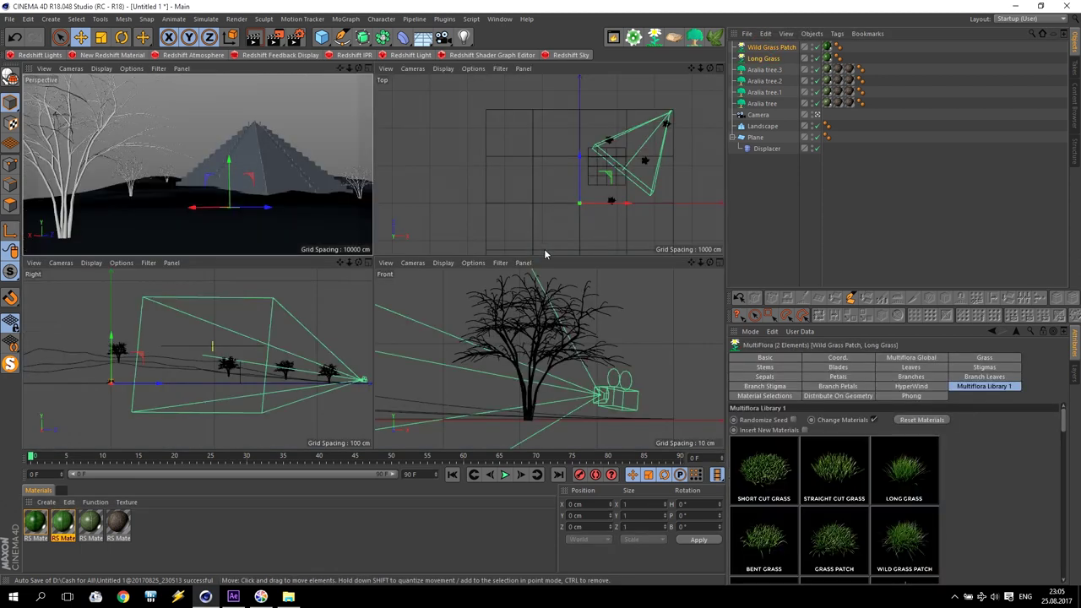
{"action": "left_click_drag", "start_coordinate": [606, 184], "coordinate": [696, 96]}
{"action": "scroll", "coordinate": [525, 411], "scroll_direction": "up", "scroll_amount": 3}
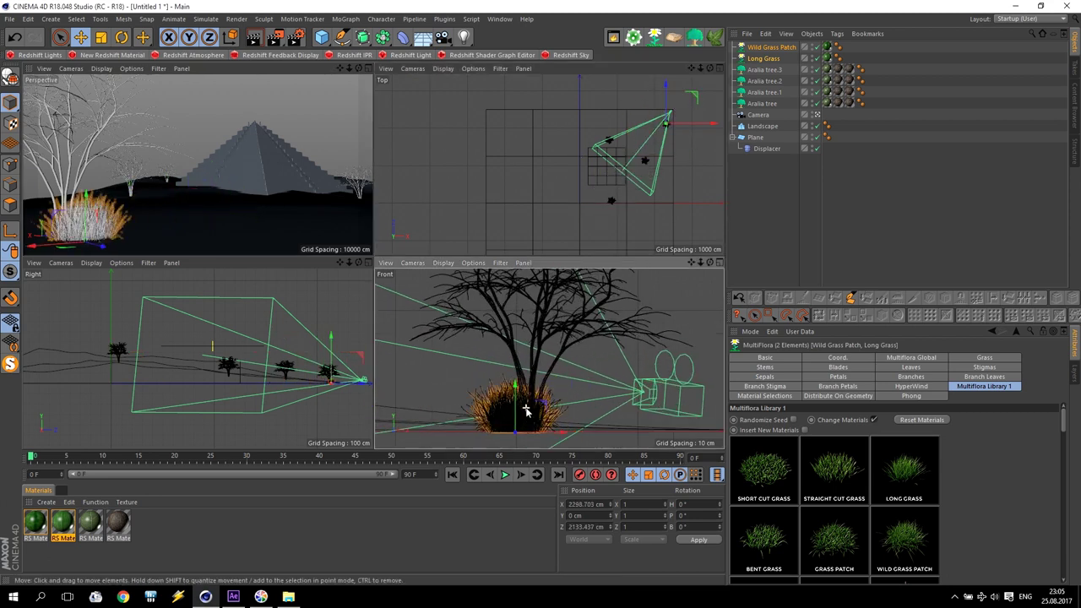
{"action": "scroll", "coordinate": [525, 411], "scroll_direction": "up", "scroll_amount": 2}
{"action": "left_click_drag", "start_coordinate": [546, 412], "coordinate": [564, 411]}
{"action": "middle_click", "coordinate": [115, 231]}
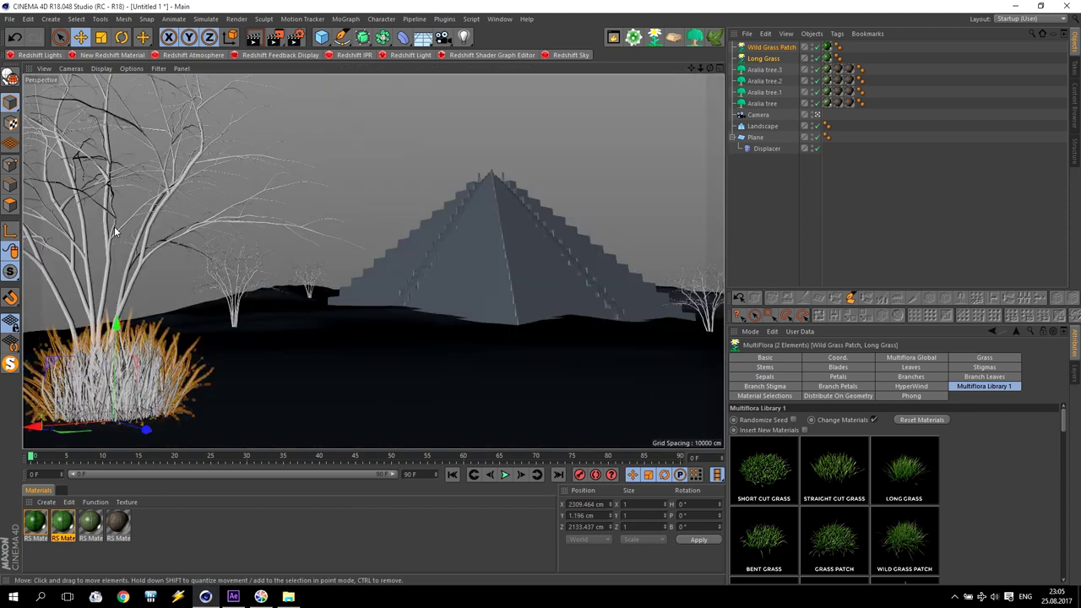
Step: Set the Multiflora Size to 0.5 for both the Long Grass and the Wild Grass Patch objects
{"action": "left_click", "coordinate": [767, 59]}
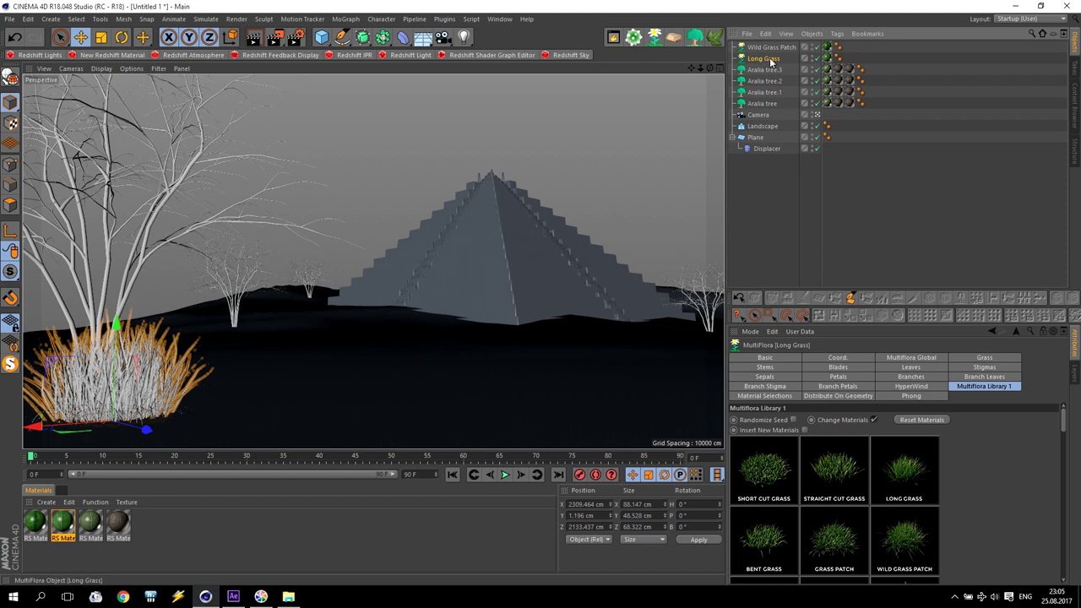
{"action": "left_click", "coordinate": [908, 357]}
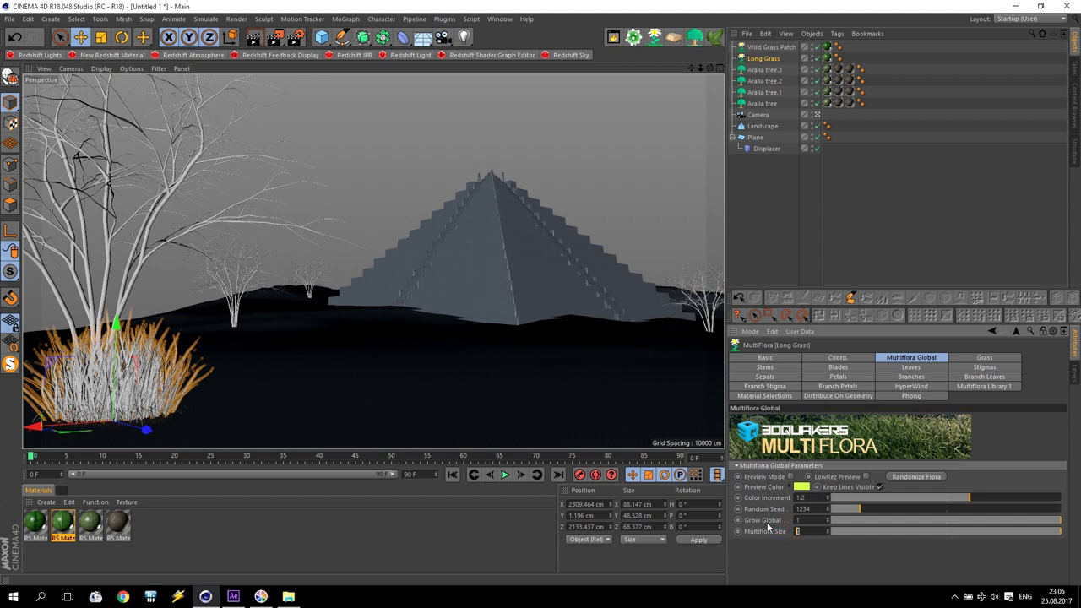
{"action": "type", "text": "0.5"}
{"action": "key", "text": "Return"}
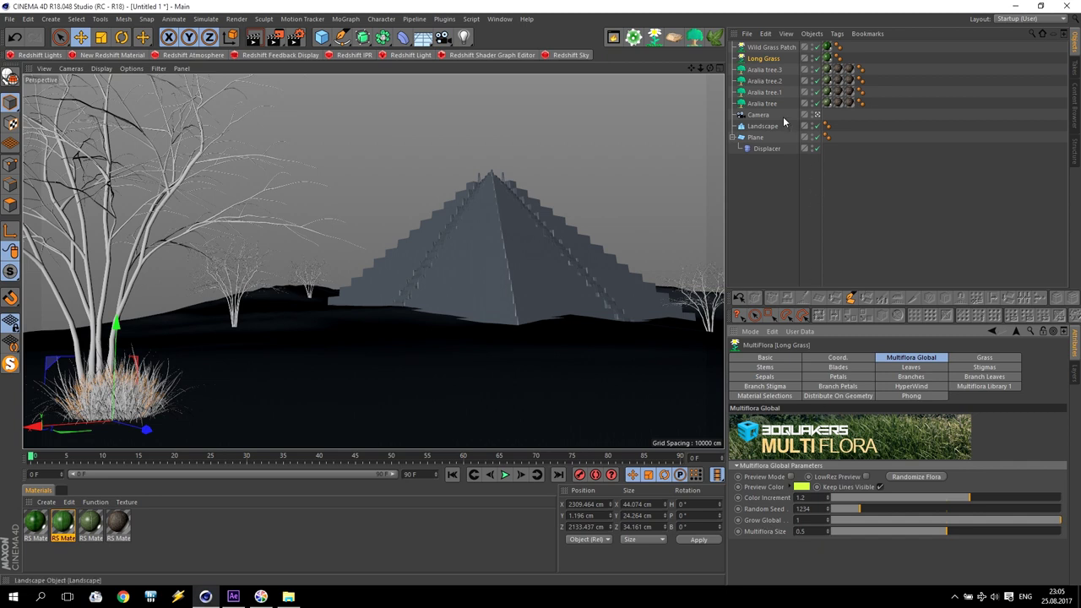
{"action": "key", "text": "Up"}
{"action": "left_click", "coordinate": [770, 532]}
{"action": "type", "text": "0.5"}
{"action": "key", "text": "Return"}
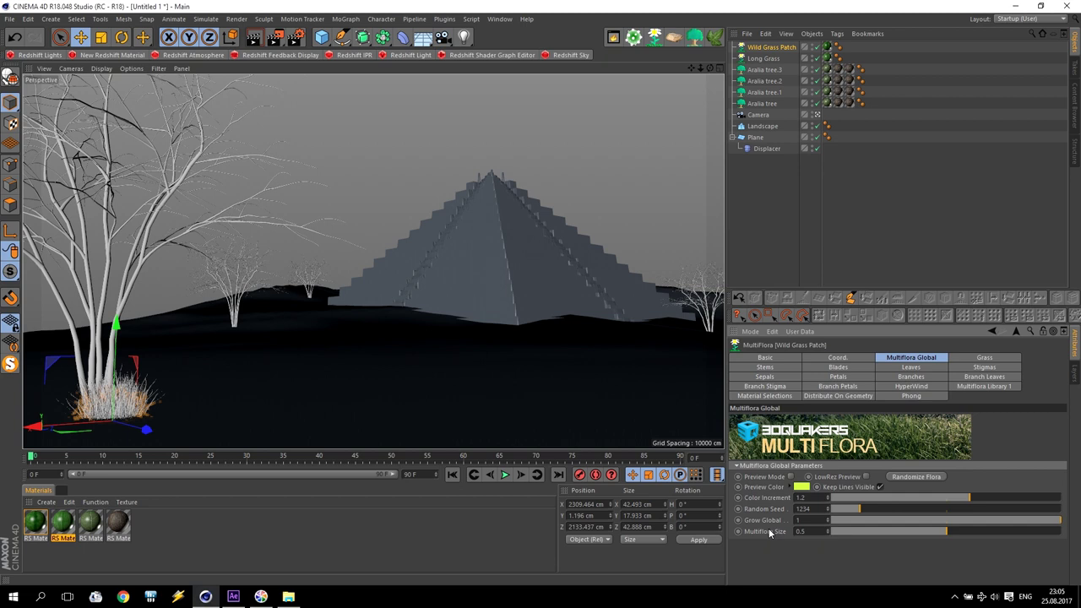
{"action": "left_click", "coordinate": [211, 415]}
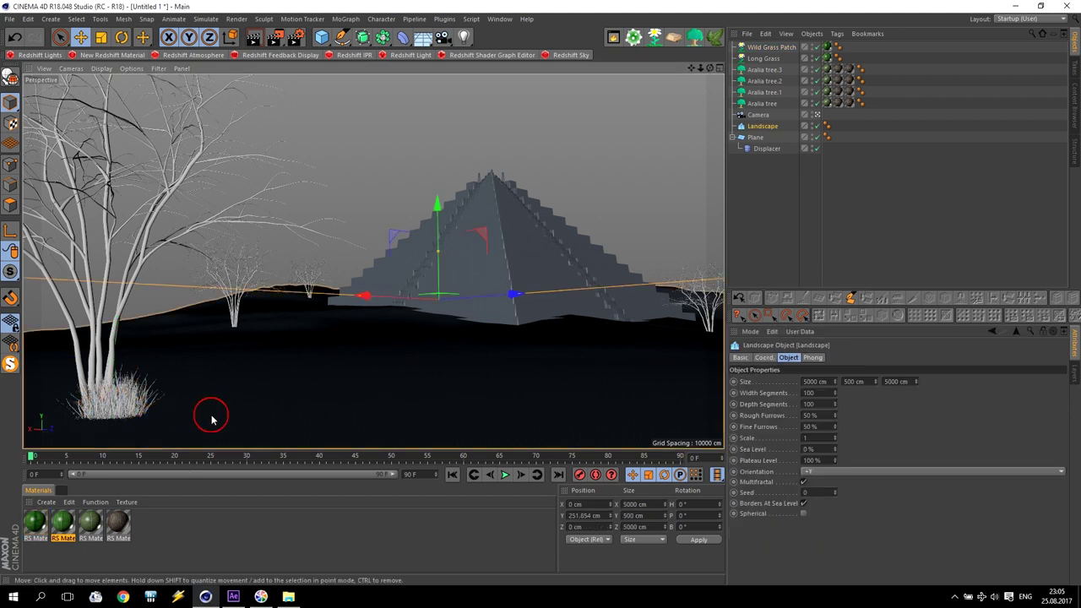
{"action": "left_click", "coordinate": [129, 409]}
{"action": "left_click", "coordinate": [405, 174]}
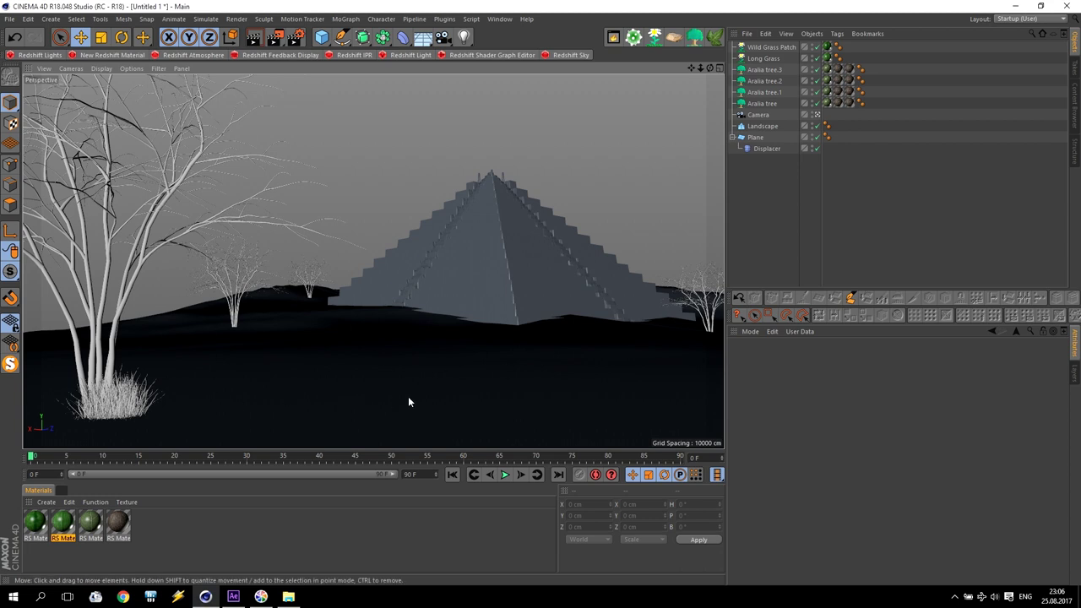
{"action": "left_click", "coordinate": [346, 18]}
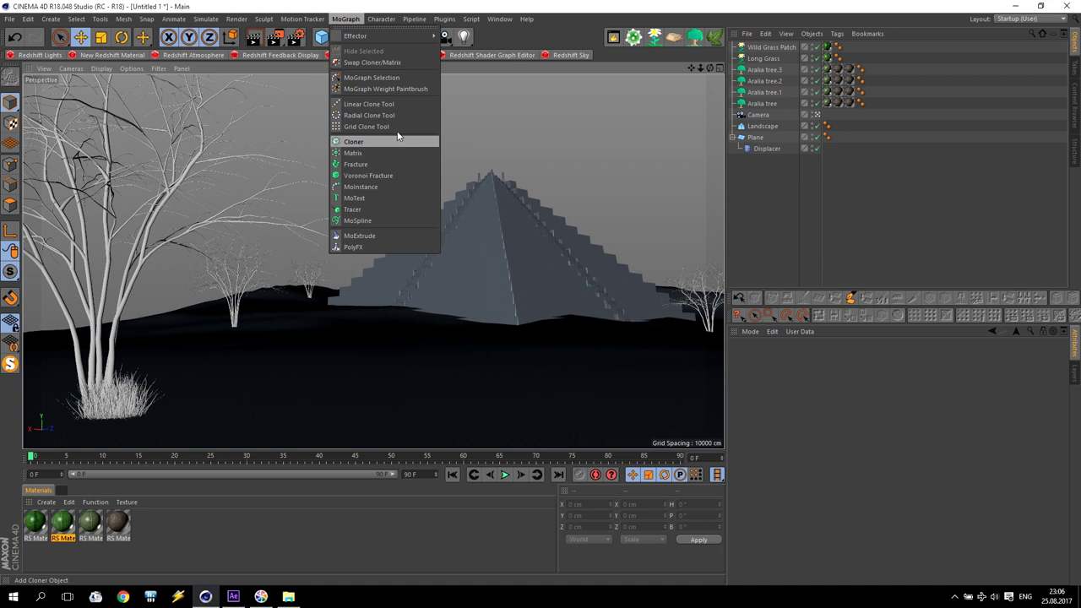
{"action": "key", "text": "Escape"}
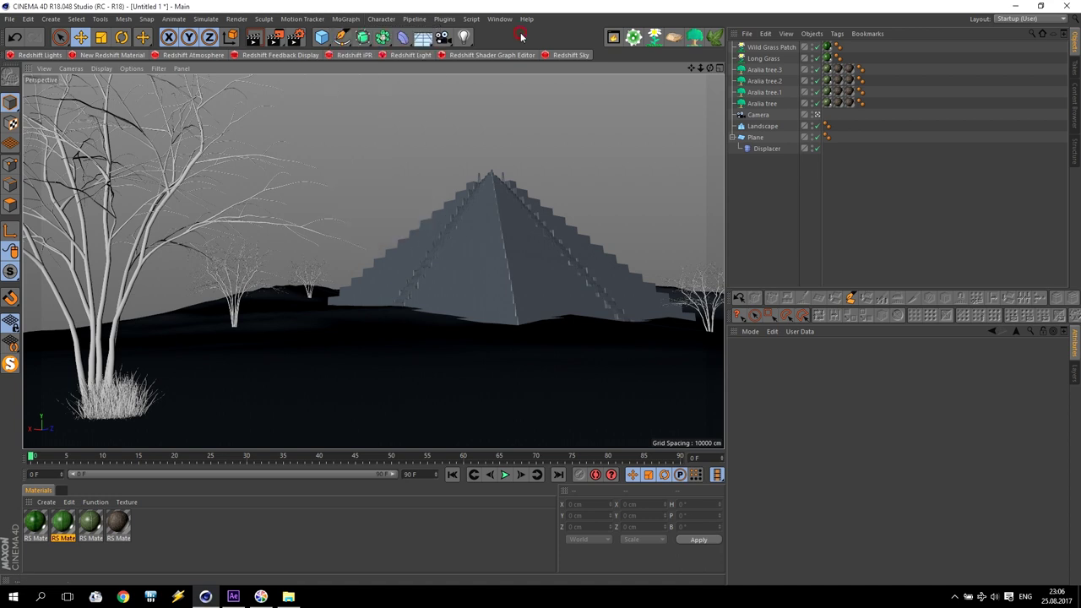
Step: Add a MultiCloner object and make Wild Grass Patch and Long Grass its children
{"action": "left_click", "coordinate": [634, 39]}
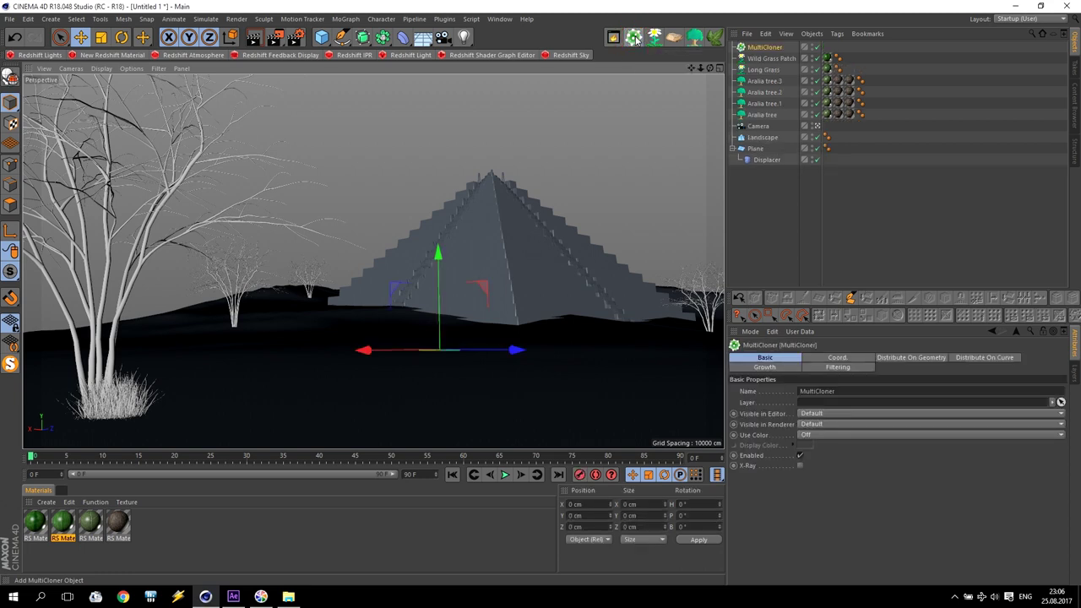
{"action": "left_click", "coordinate": [770, 59]}
{"action": "left_click", "coordinate": [765, 70], "text": "shift"}
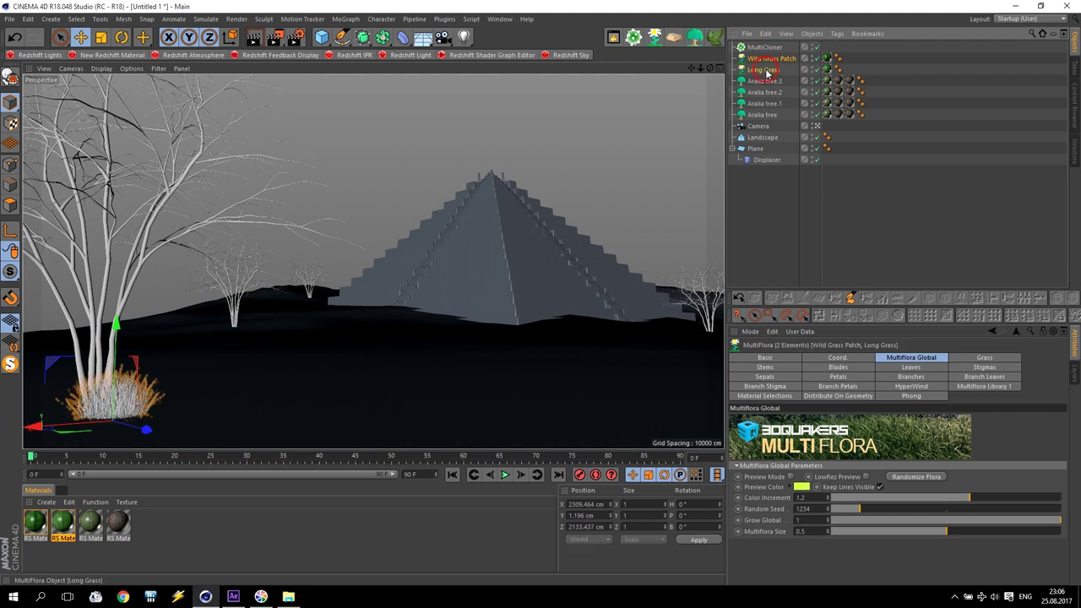
{"action": "left_click_drag", "start_coordinate": [766, 71], "coordinate": [766, 49]}
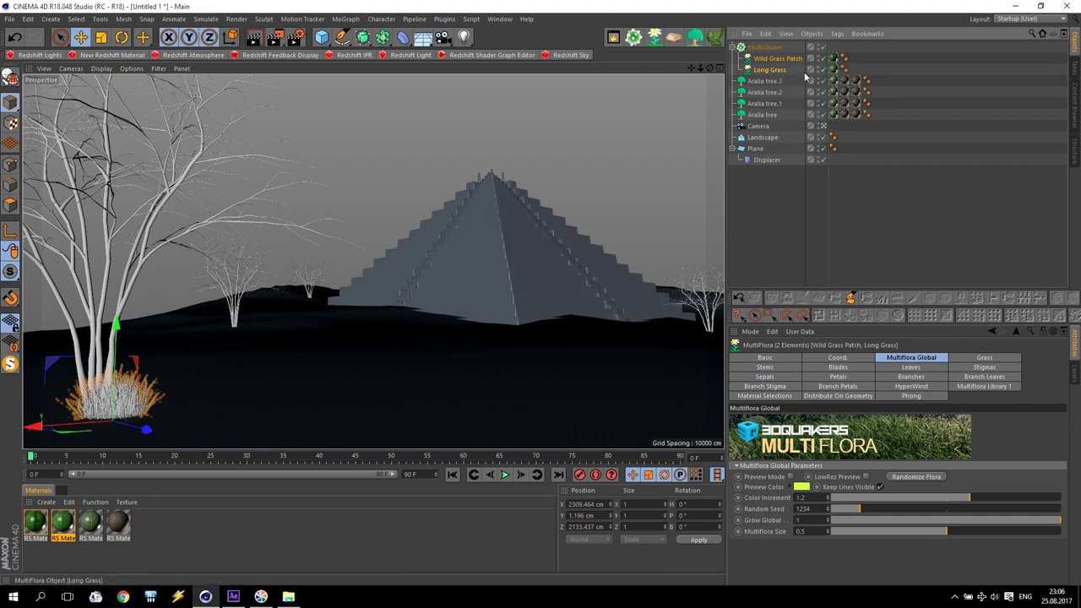
Step: Assign the Landscape as the MultiCloner's distribution geometry and turn off Display Points to show the actual grass clones
{"action": "left_click", "coordinate": [766, 48]}
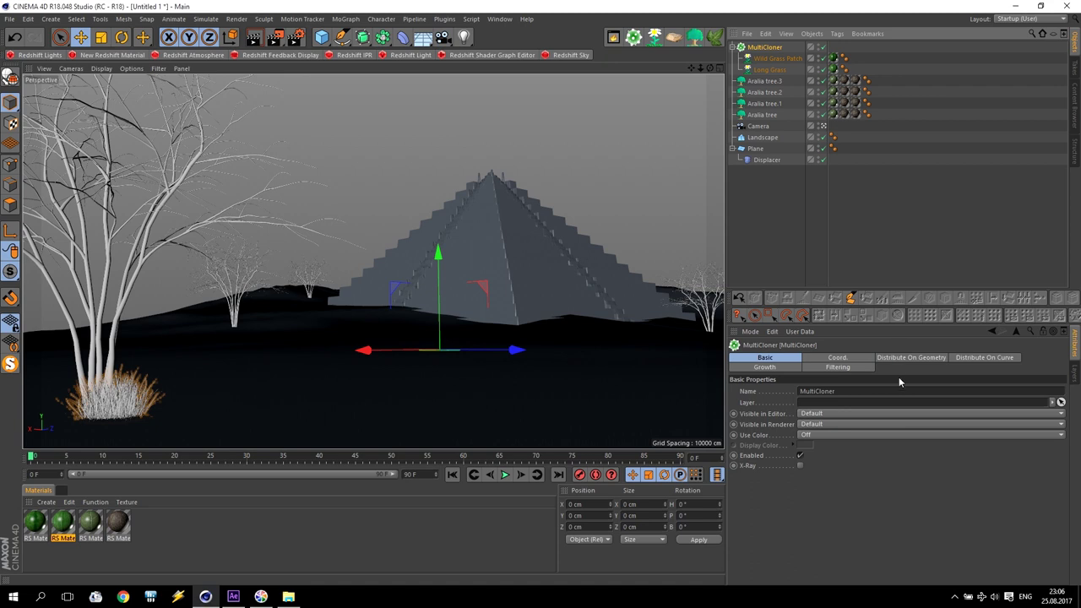
{"action": "left_click", "coordinate": [920, 358]}
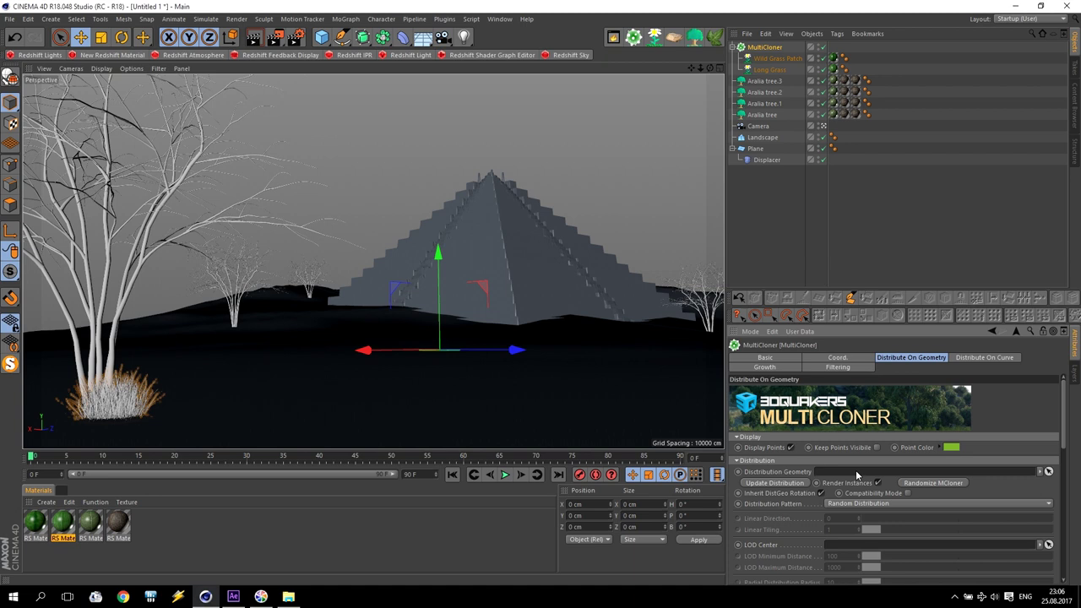
{"action": "left_click_drag", "start_coordinate": [762, 137], "coordinate": [842, 471]}
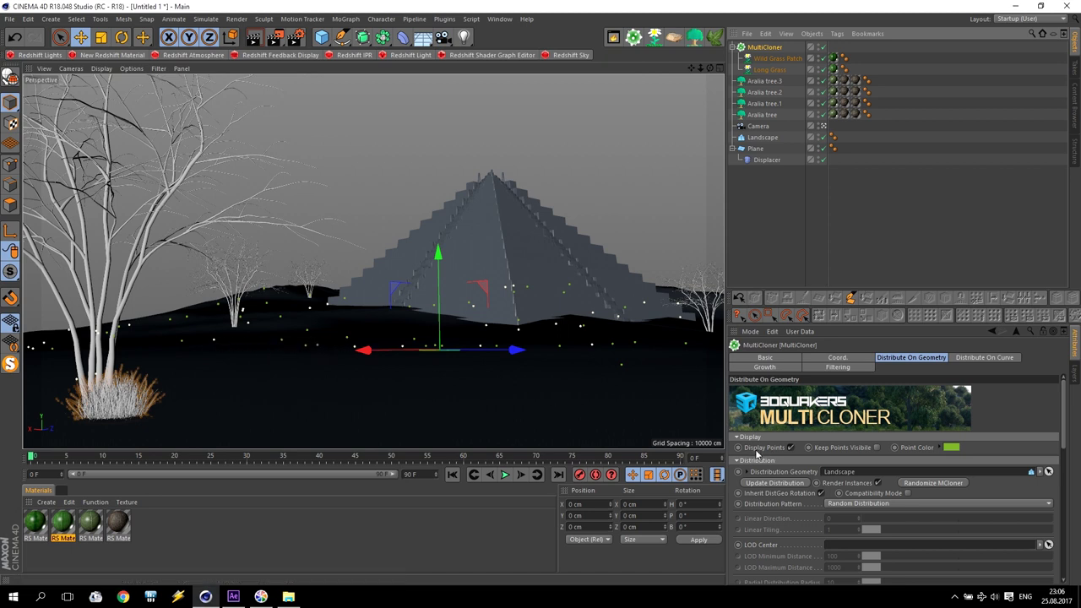
{"action": "left_click", "coordinate": [790, 446]}
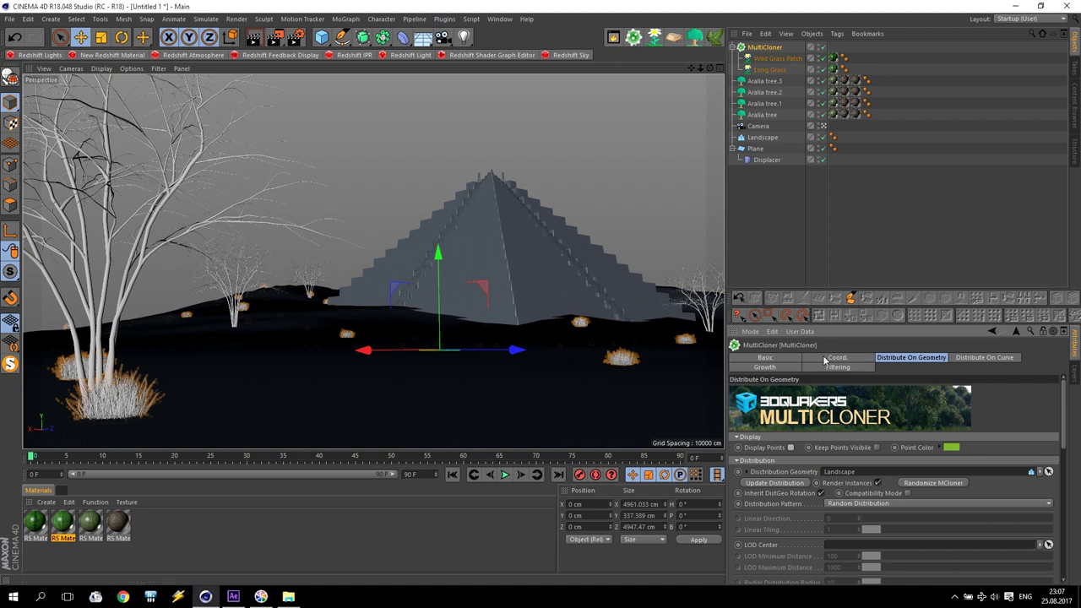
Step: Set the MultiCloner's Clone Count to 10000 in its scatter parameters
{"action": "mouse_move", "coordinate": [1067, 405]}
{"action": "left_mouse_down"}
{"action": "mouse_move", "coordinate": [1073, 463]}
{"action": "mouse_move", "coordinate": [1075, 397]}
{"action": "mouse_move", "coordinate": [1076, 472]}
{"action": "left_mouse_up"}
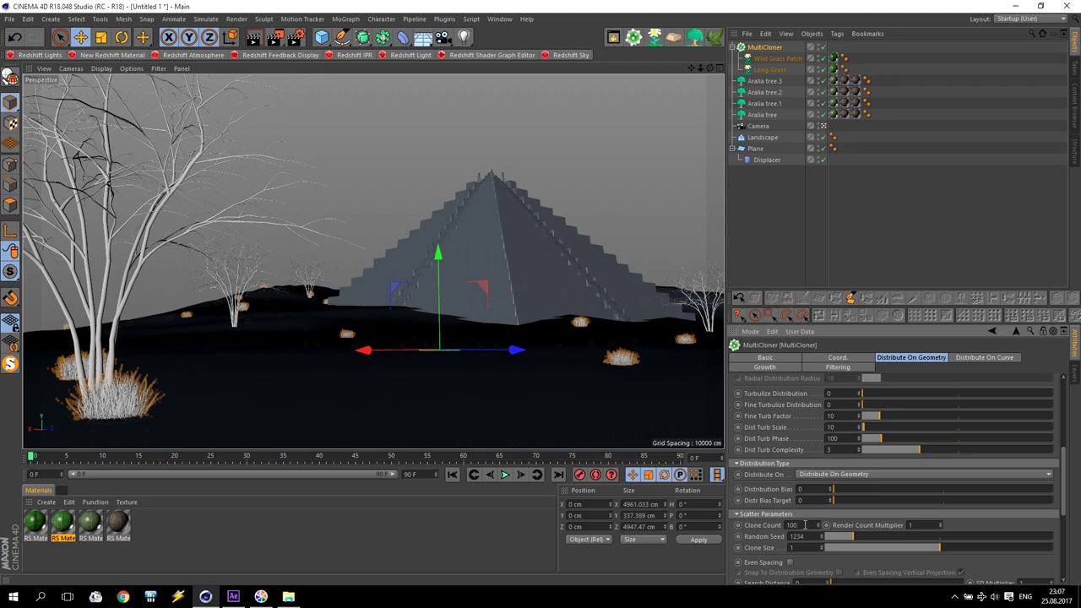
{"action": "double_click", "coordinate": [802, 524]}
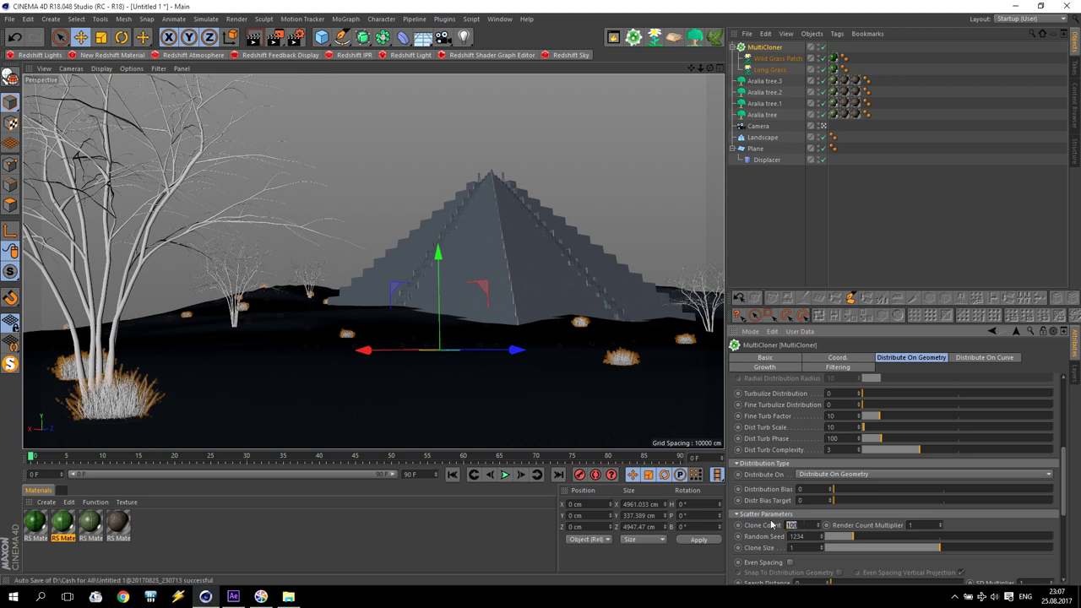
{"action": "type", "text": "10"}
{"action": "key", "text": "Return"}
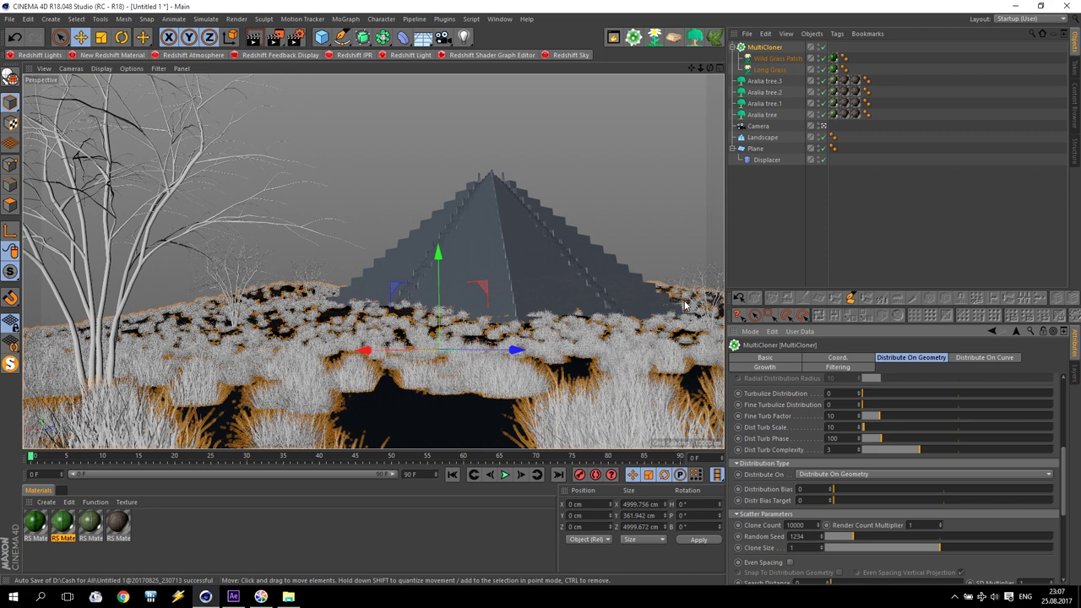
Step: Link the Camera in the MultiCloner's filtering settings and enable Clip To Camera Frustum
{"action": "left_click", "coordinate": [830, 370]}
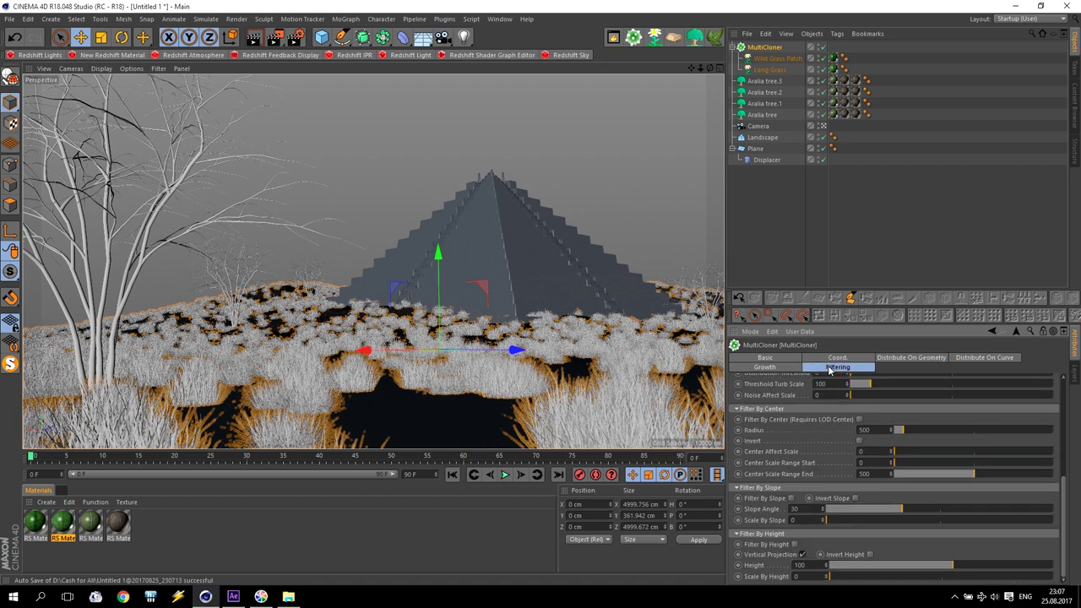
{"action": "left_click_drag", "start_coordinate": [1066, 490], "coordinate": [1065, 393]}
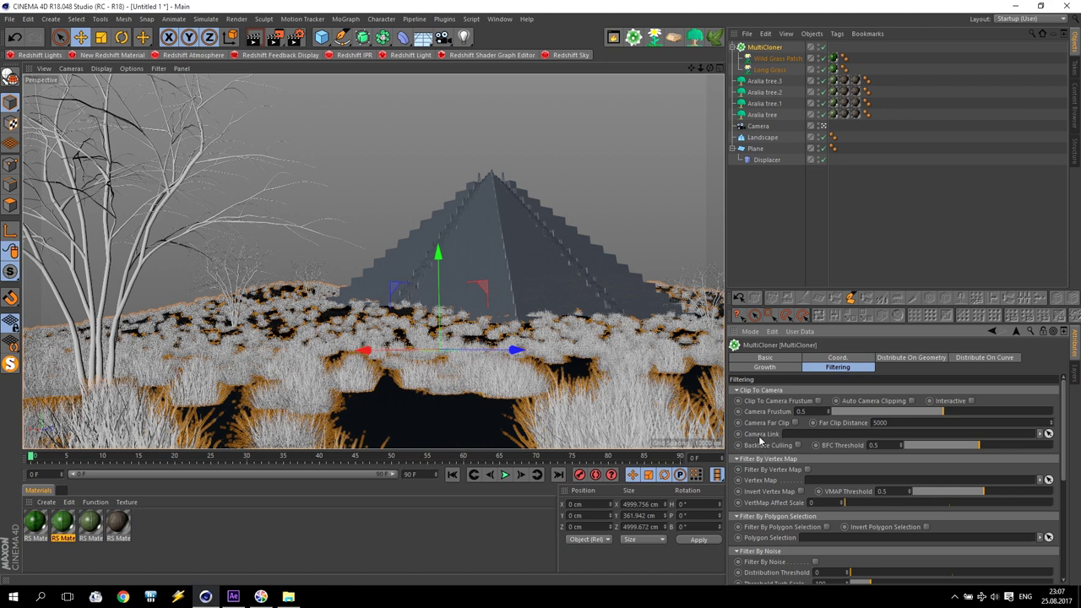
{"action": "left_click_drag", "start_coordinate": [758, 126], "coordinate": [798, 441]}
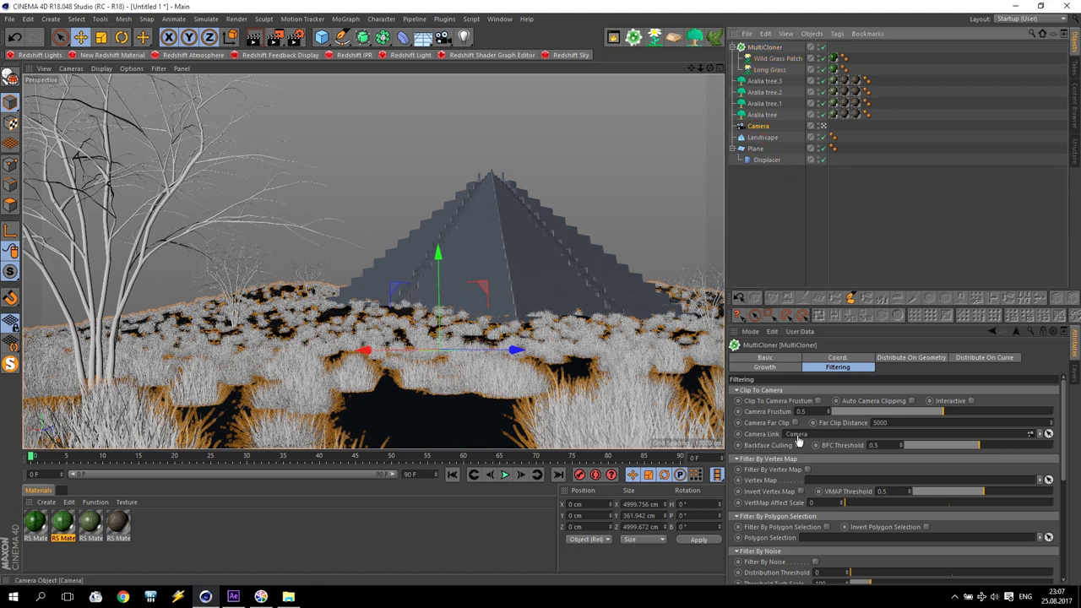
{"action": "middle_click", "coordinate": [541, 267]}
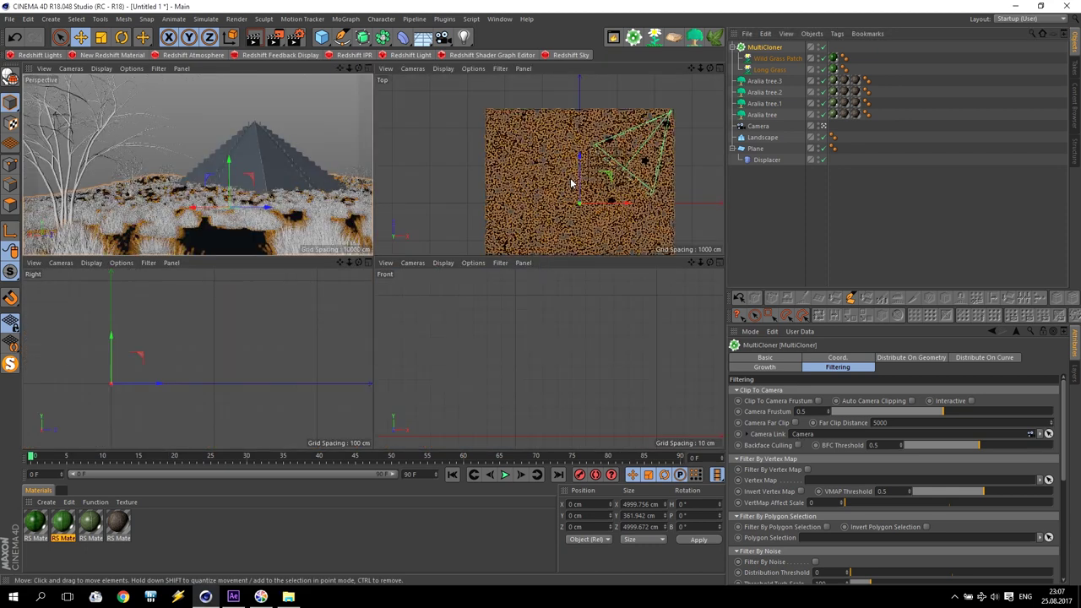
{"action": "middle_click", "coordinate": [573, 182]}
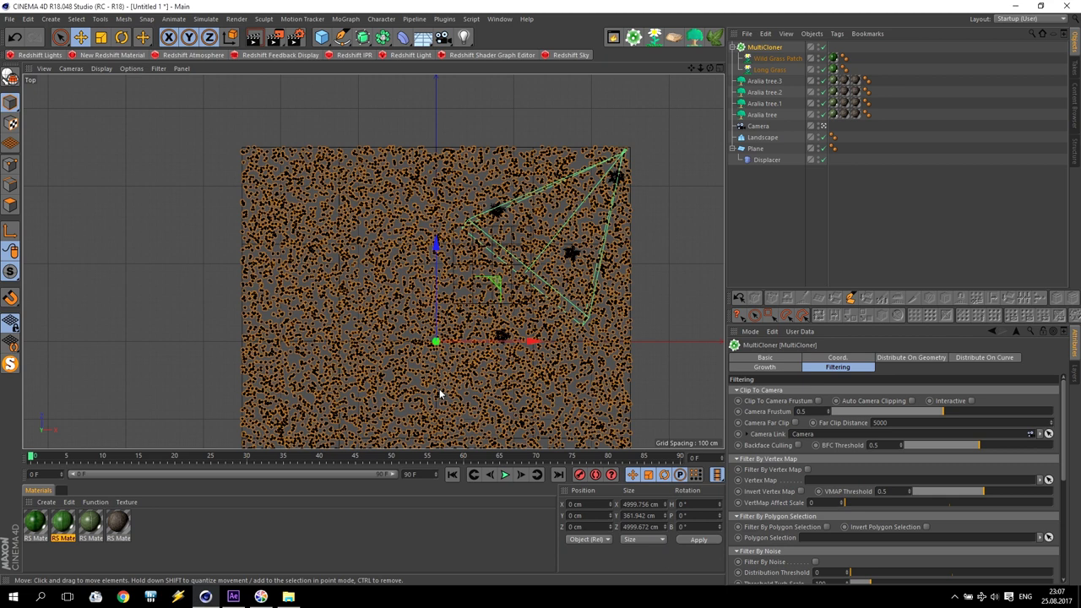
{"action": "left_click_drag", "start_coordinate": [680, 95], "coordinate": [693, 68]}
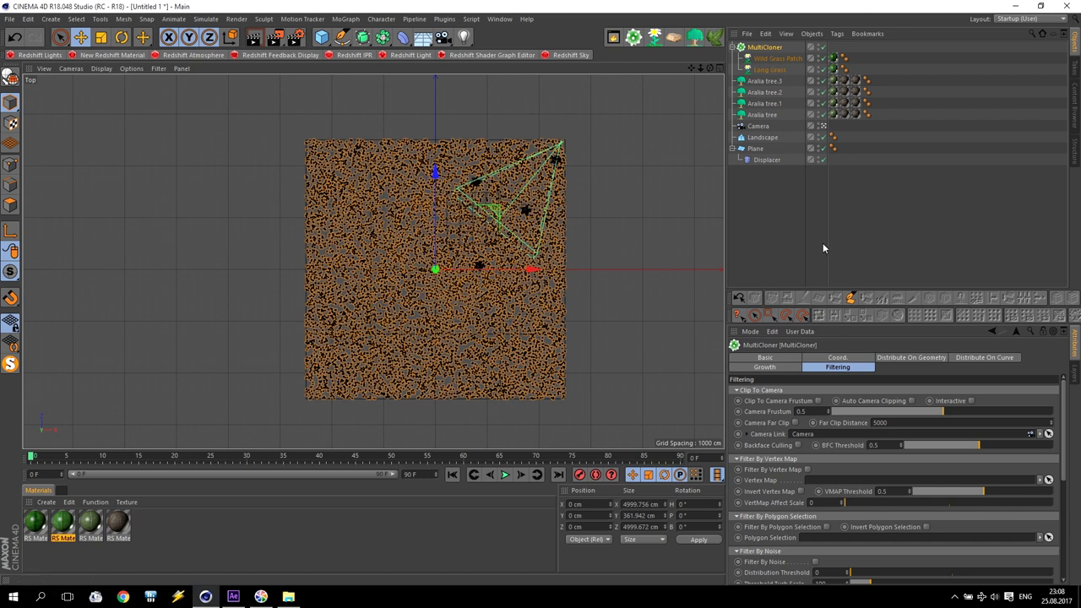
{"action": "left_click", "coordinate": [818, 400]}
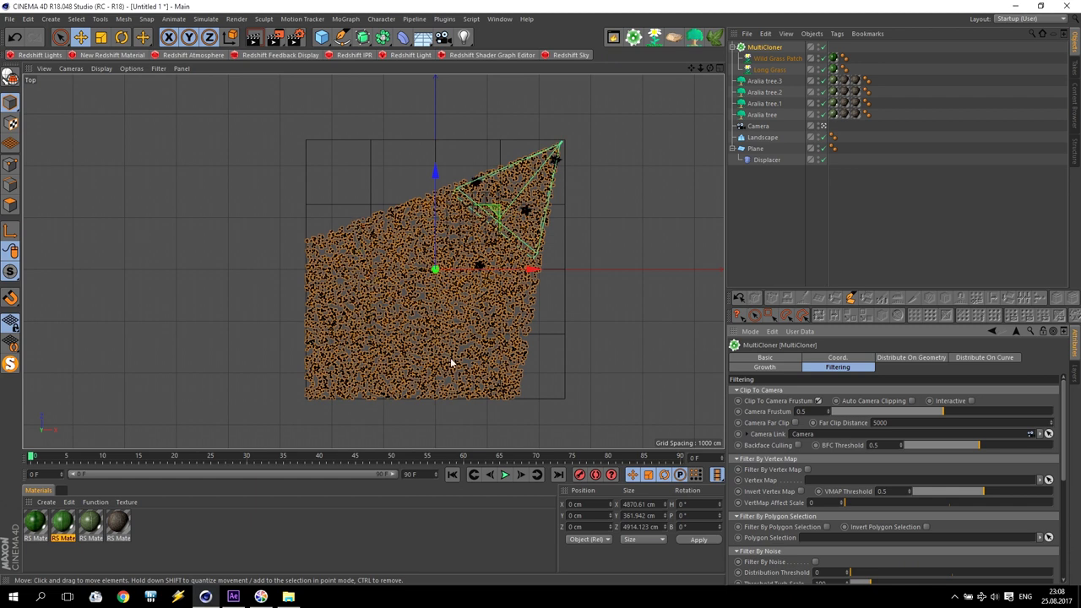
Step: Set the MultiCloner's Far Clip Distance to 3000
{"action": "middle_click", "coordinate": [506, 334]}
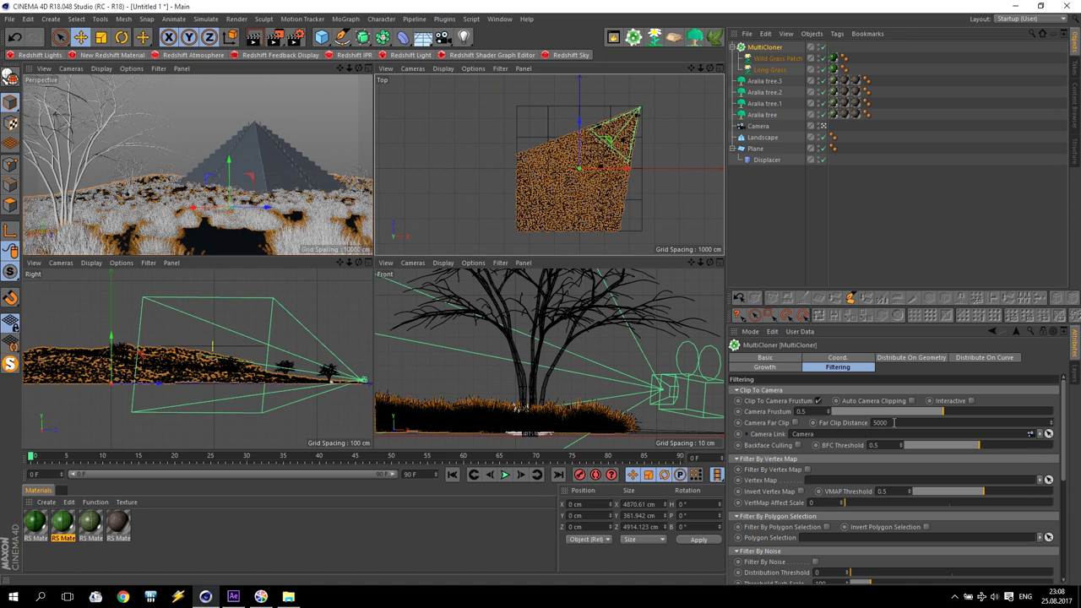
{"action": "left_click_drag", "start_coordinate": [893, 422], "coordinate": [865, 425]}
{"action": "type", "text": "30"}
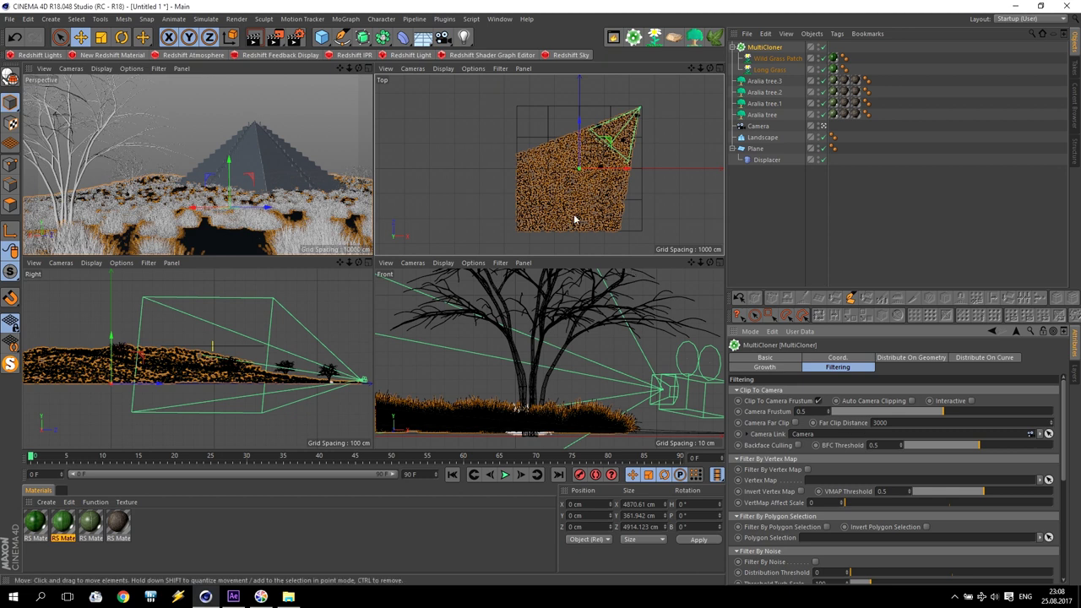
Step: Reduce the Far Clip Distance to 2000 and enable Camera Far Clip for the grass clones
{"action": "middle_click", "coordinate": [491, 182]}
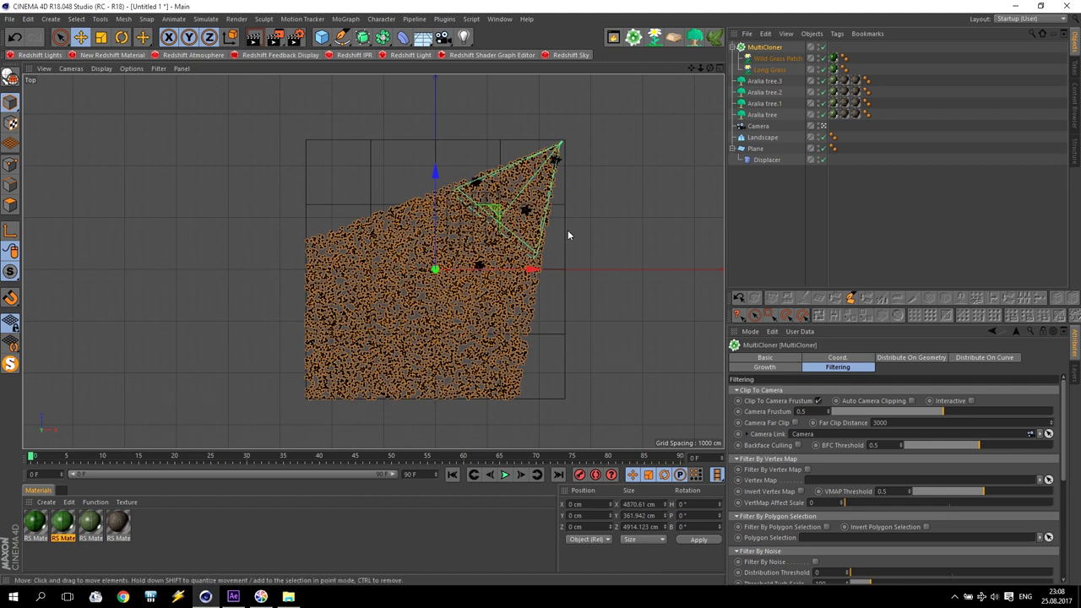
{"action": "double_click", "coordinate": [899, 422]}
{"action": "type", "text": "2000"}
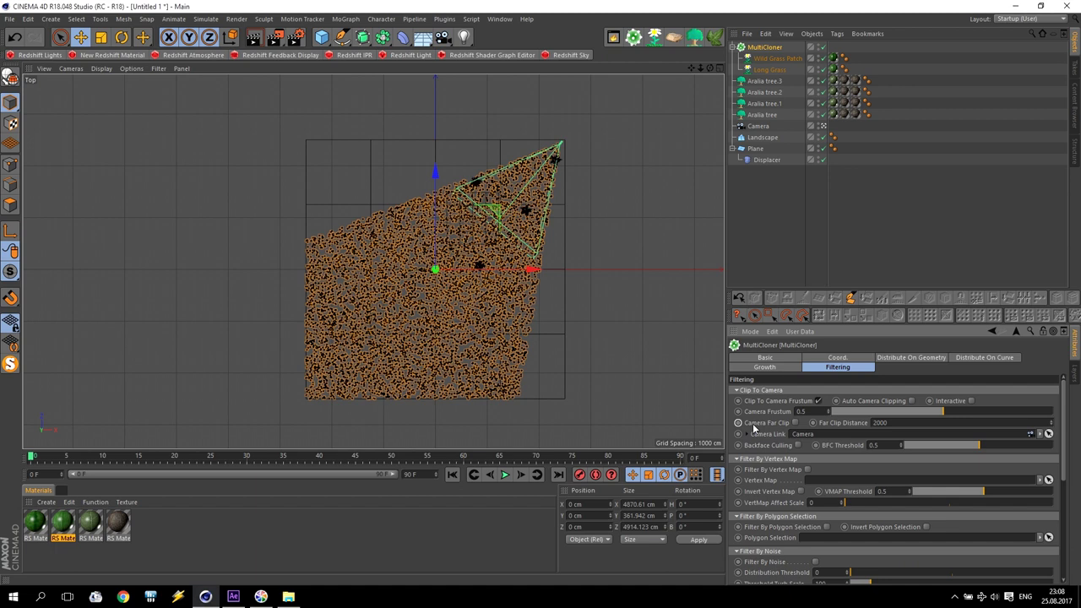
{"action": "left_click", "coordinate": [794, 423]}
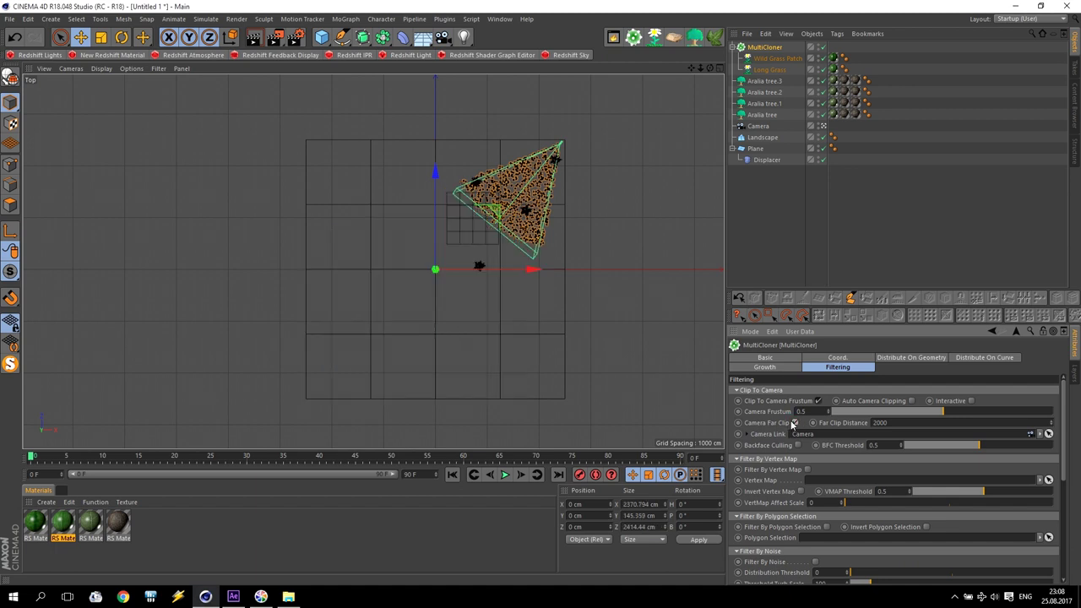
Step: Raise the Far Clip Distance to 3000 and return to the full-size perspective view through the camera
{"action": "double_click", "coordinate": [894, 422]}
{"action": "type", "text": "3000"}
{"action": "key", "text": "Return"}
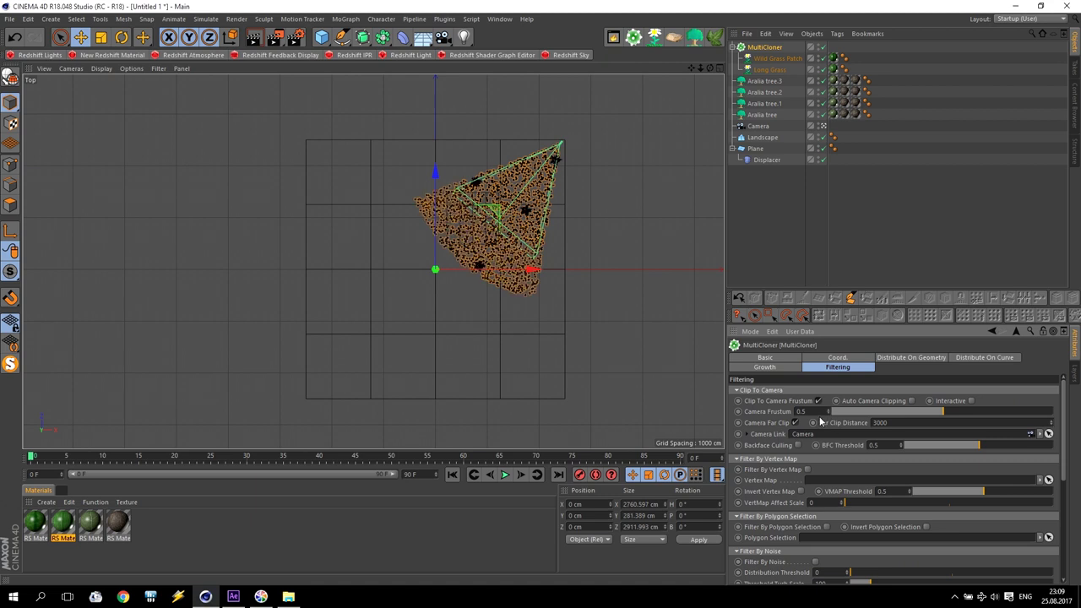
{"action": "middle_click", "coordinate": [535, 287]}
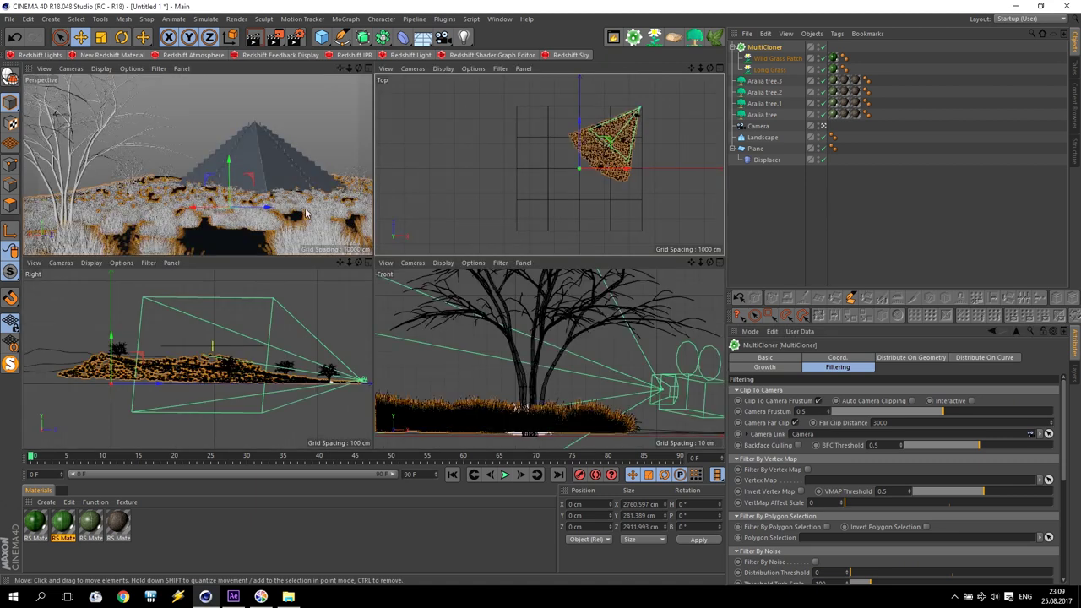
{"action": "middle_click", "coordinate": [308, 213]}
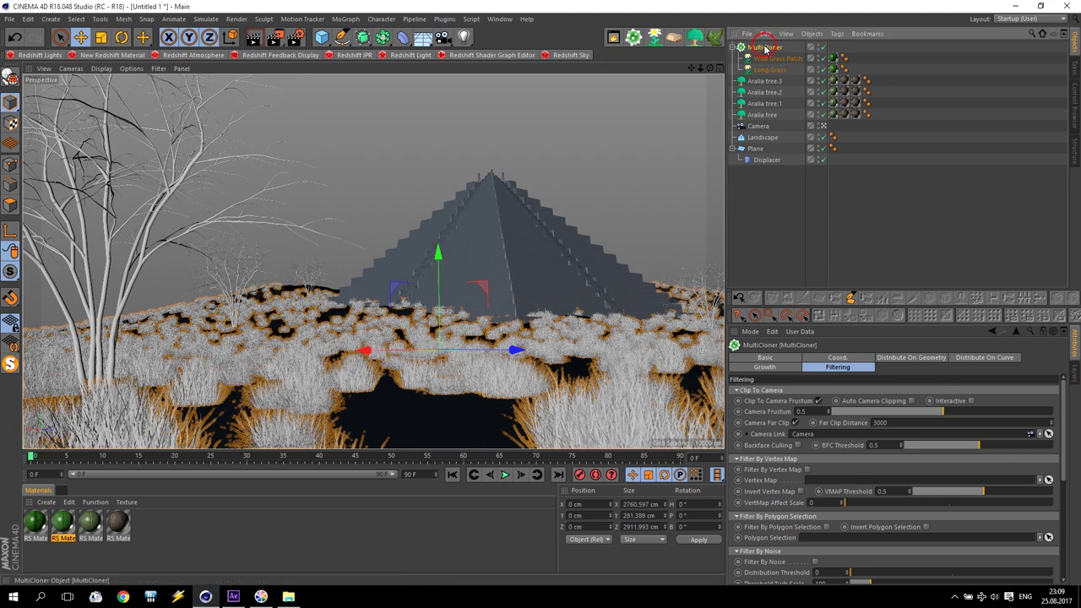
Step: Set the MultiCloner's Clone Count to 50000 in the geometry distribution's scatter parameters
{"action": "left_click_drag", "start_coordinate": [1063, 411], "coordinate": [1065, 501]}
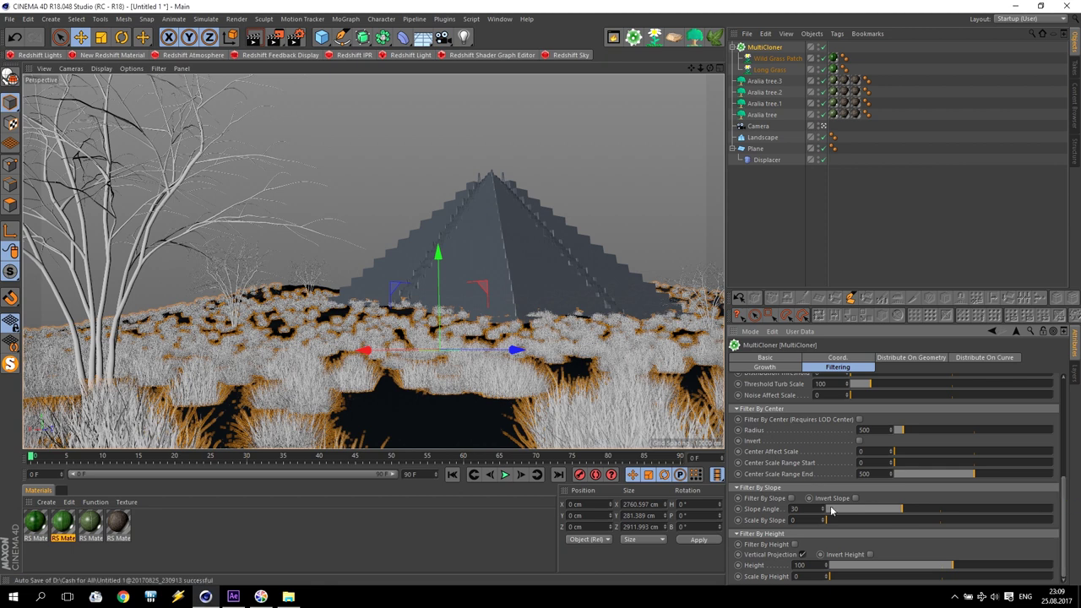
{"action": "left_click_drag", "start_coordinate": [1065, 511], "coordinate": [783, 494]}
{"action": "left_click", "coordinate": [903, 359]}
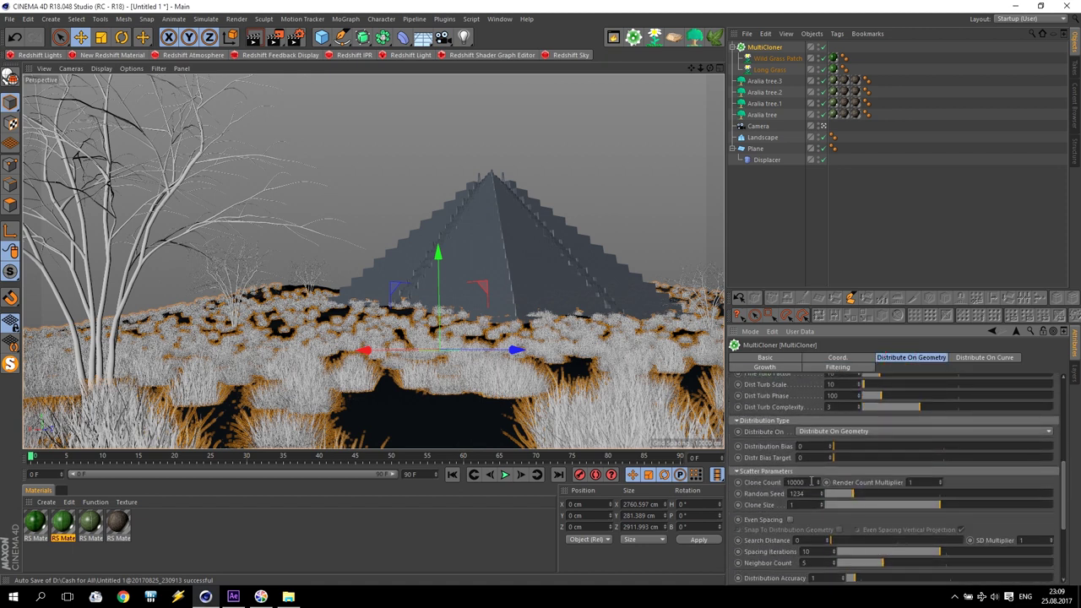
{"action": "double_click", "coordinate": [810, 481]}
{"action": "type", "text": "500"}
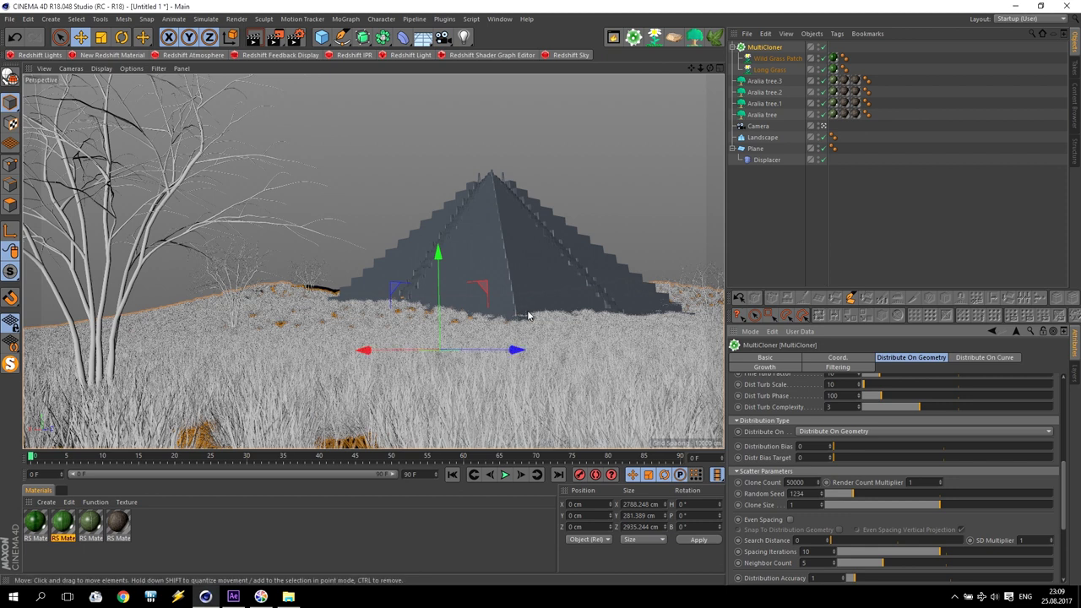
Step: Raise the pyramid plane slightly to a Y position of about 375.5 cm
{"action": "left_click", "coordinate": [480, 234]}
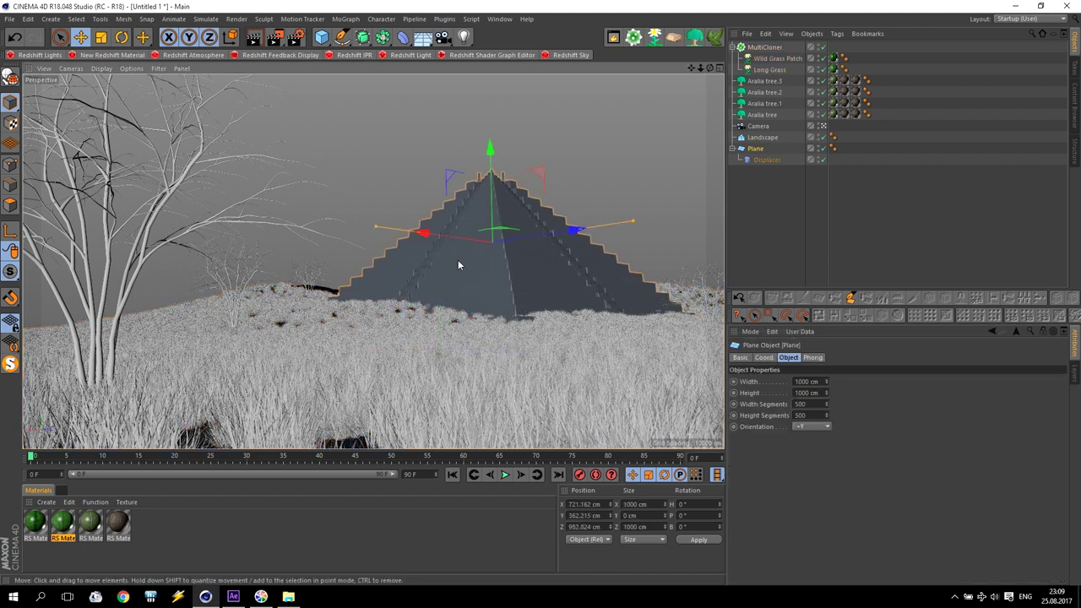
{"action": "left_click_drag", "start_coordinate": [491, 178], "coordinate": [491, 175]}
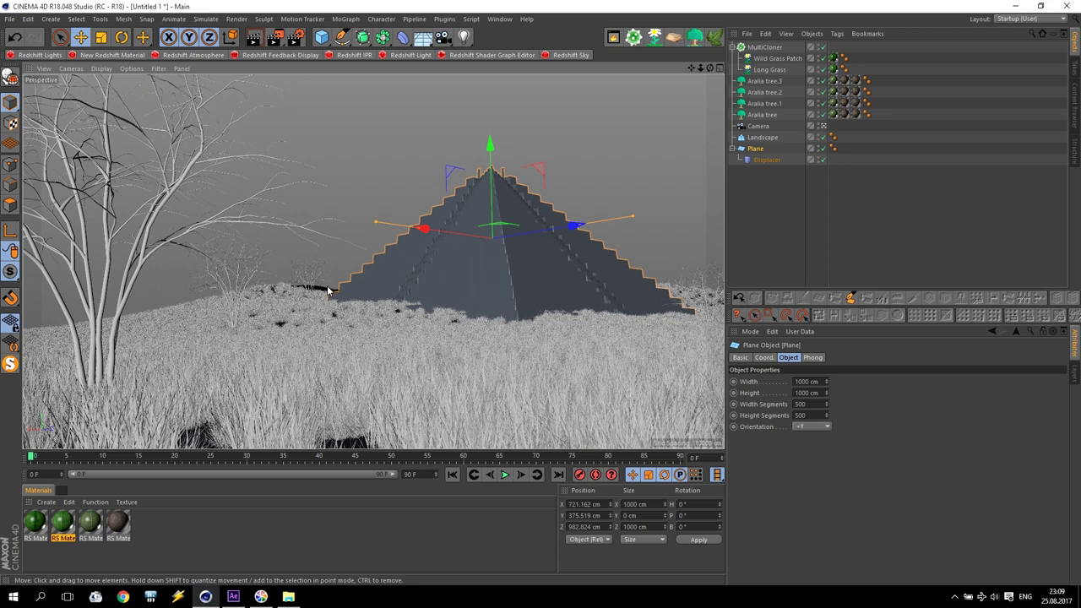
Step: Set the MultiCloner's Far Clip Distance to 3200 in its camera filtering settings
{"action": "left_click", "coordinate": [765, 50]}
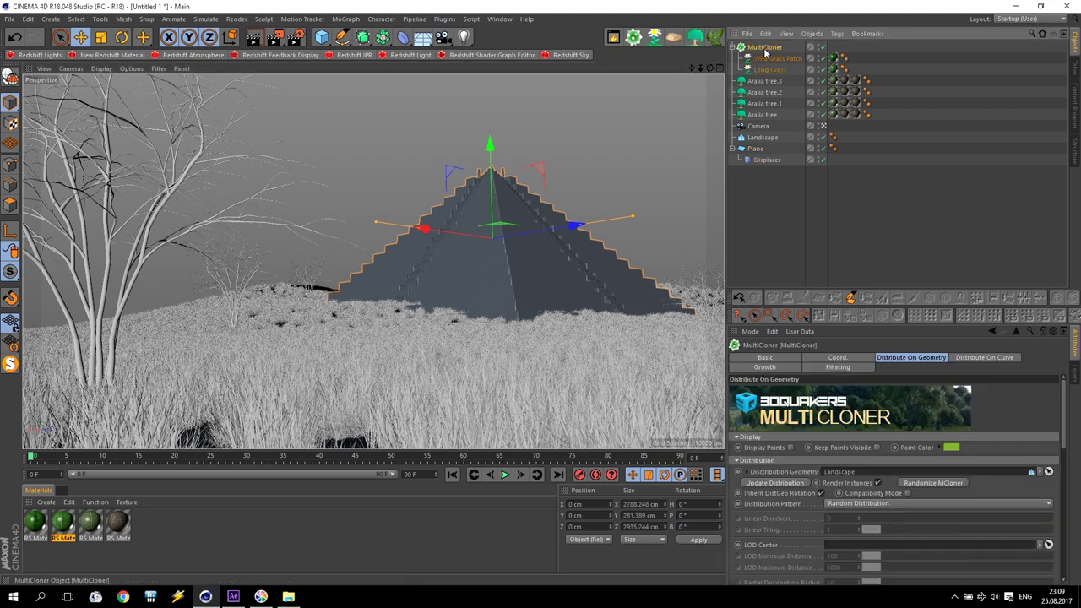
{"action": "left_click", "coordinate": [835, 368]}
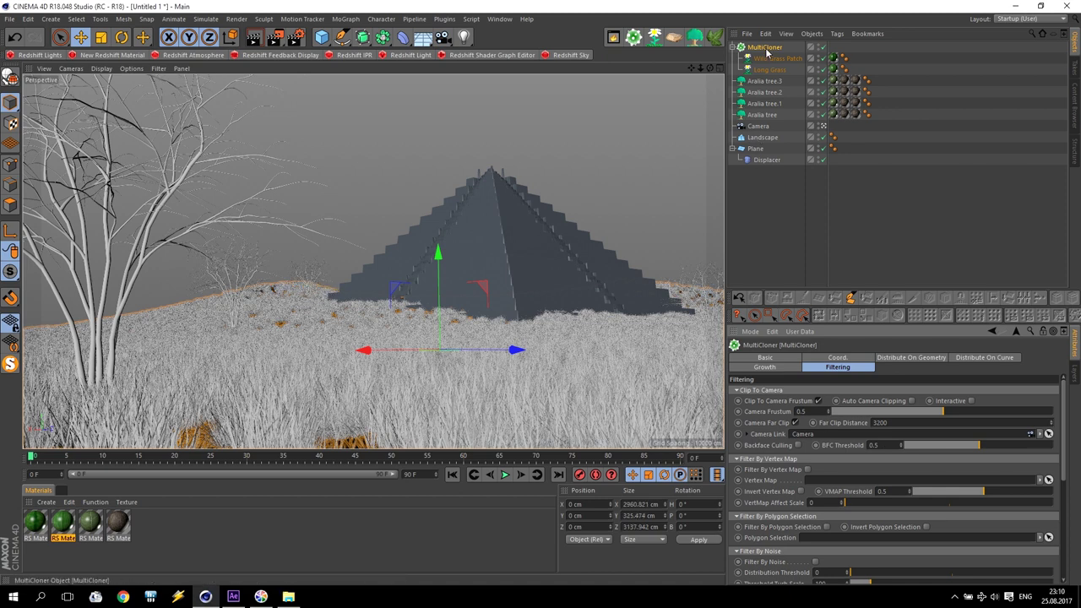
Step: Increase the MultiCloner's Clone Count to 60000 and then to 70000
{"action": "scroll", "coordinate": [1055, 418], "scroll_direction": "up", "scroll_amount": 10}
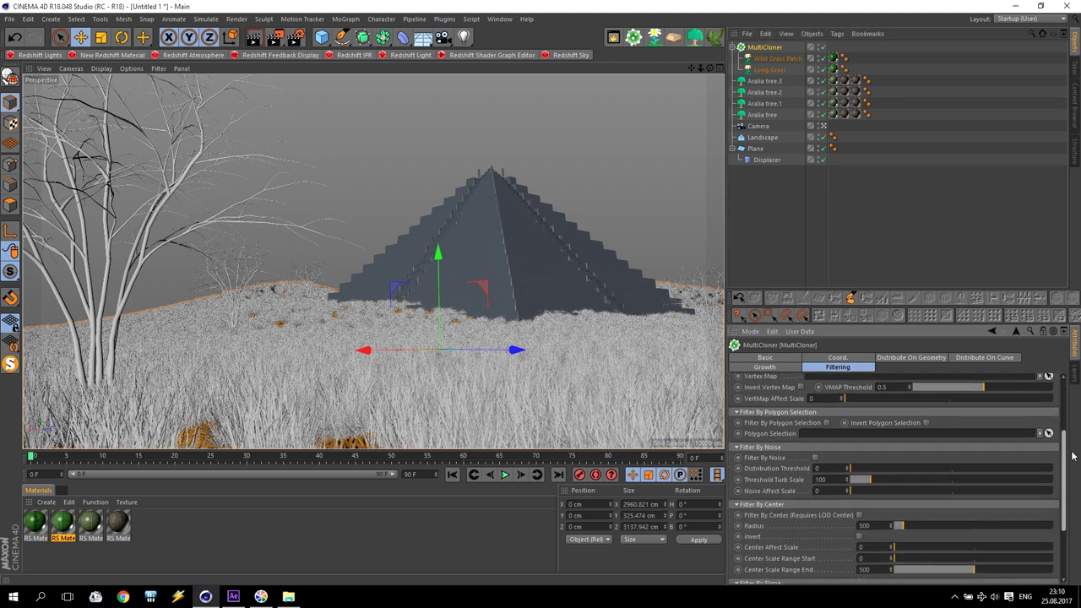
{"action": "scroll", "coordinate": [1056, 418], "scroll_direction": "down", "scroll_amount": 10}
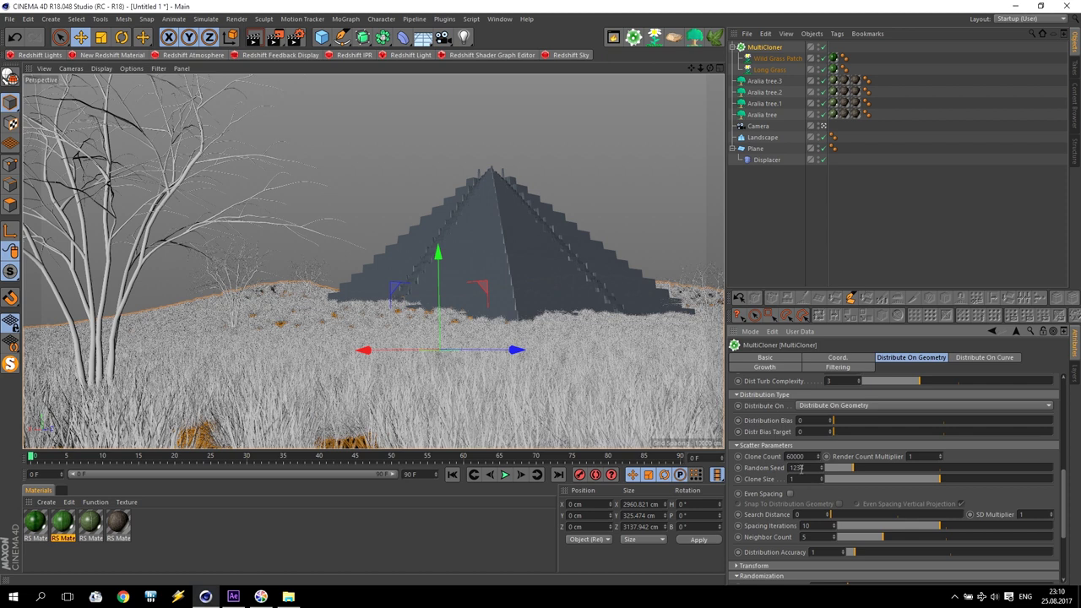
{"action": "key", "text": "Return"}
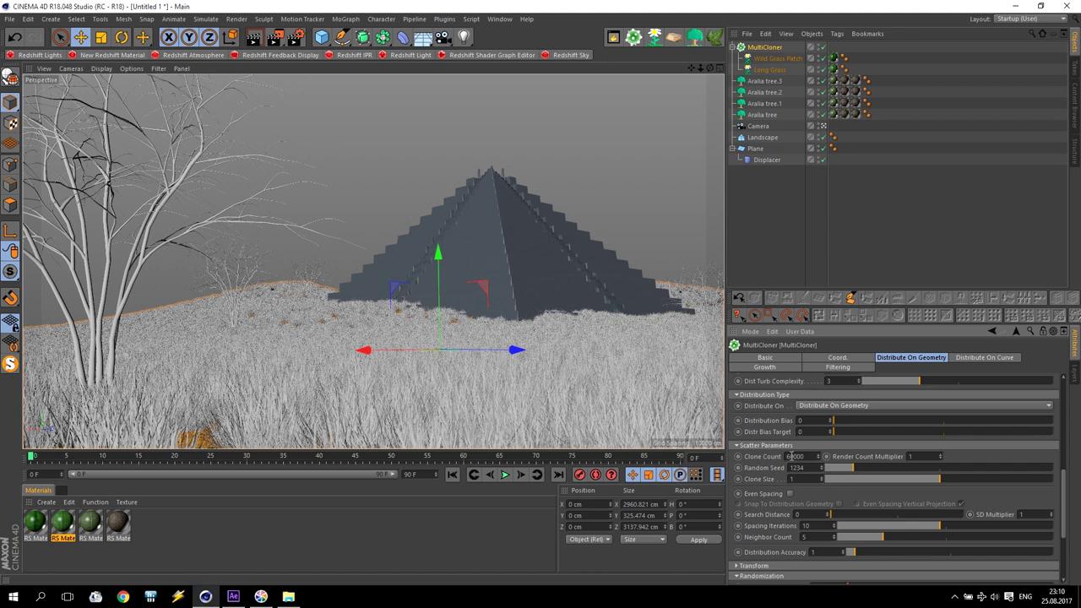
{"action": "left_click", "coordinate": [790, 456]}
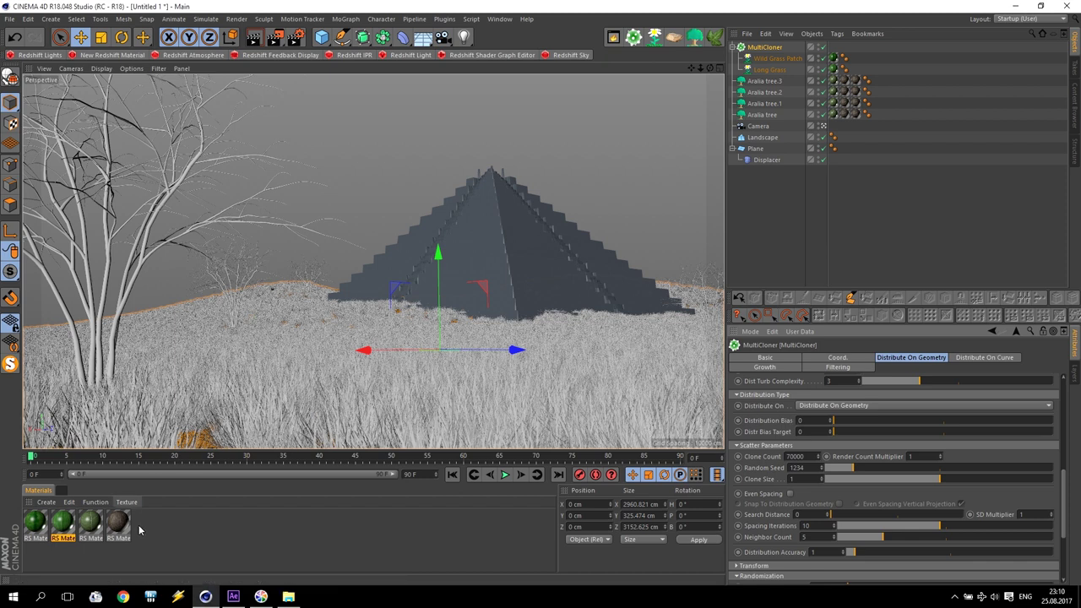
Step: Create a new Redshift material for the ground and open its shader graph
{"action": "left_click", "coordinate": [112, 55]}
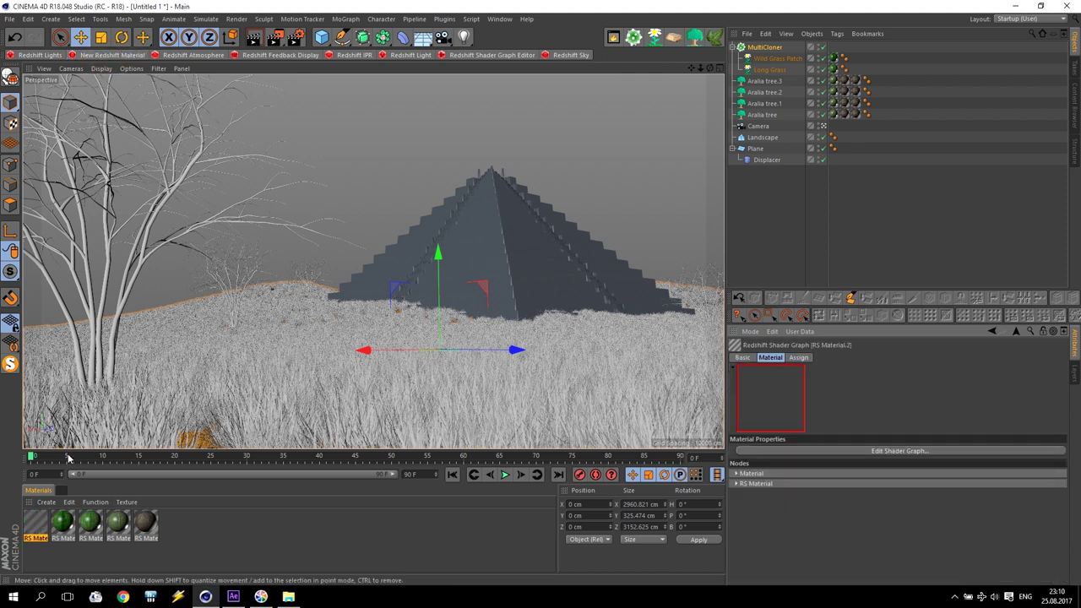
{"action": "double_click", "coordinate": [32, 525]}
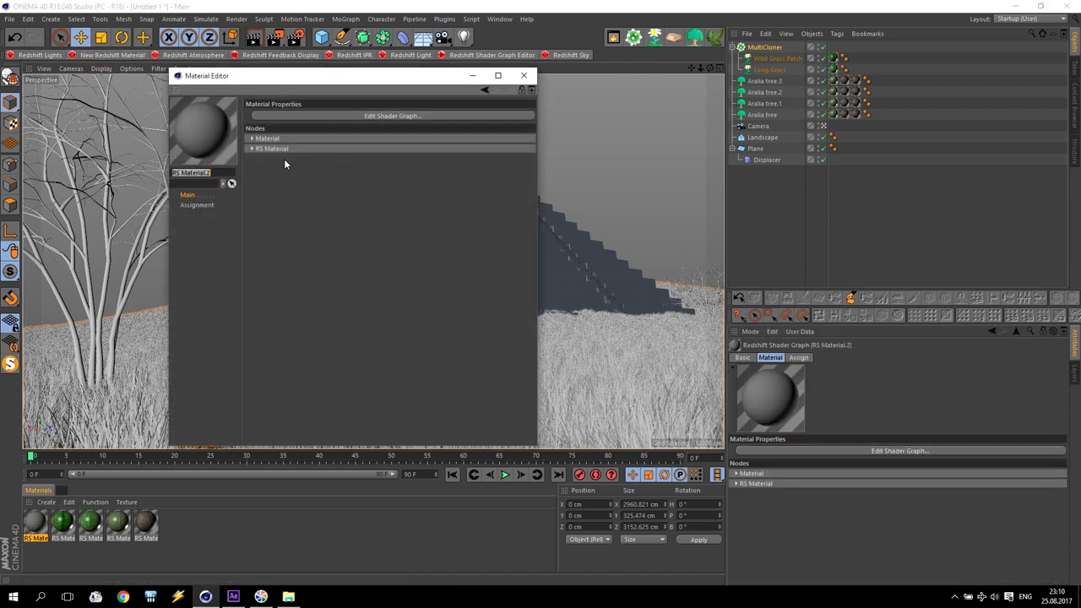
{"action": "left_click", "coordinate": [304, 116]}
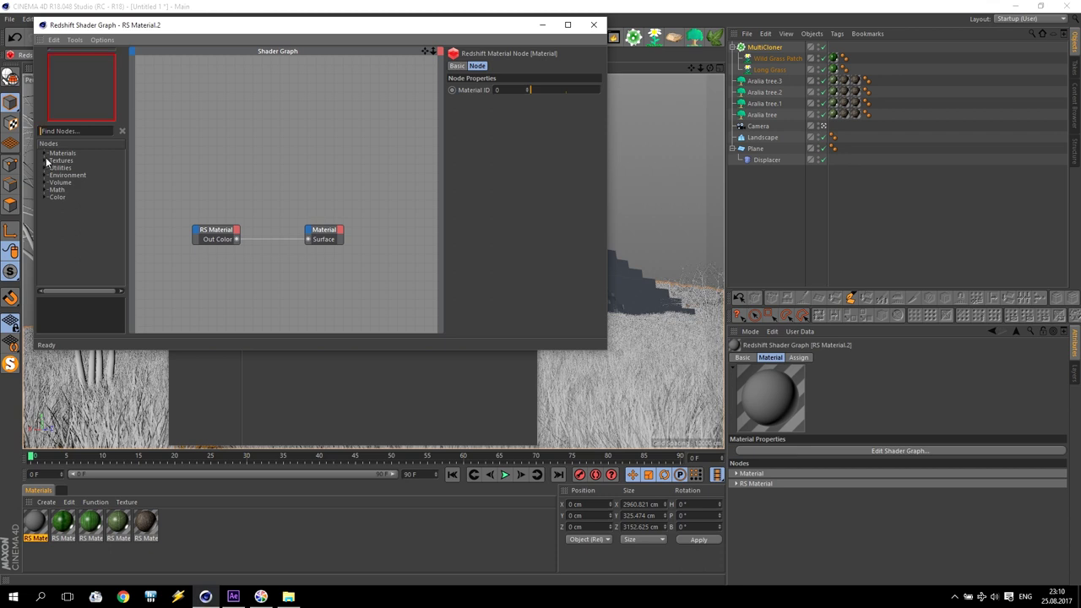
Step: Give the RS Material node a very dark green diffuse color and set its reflection weight to 0
{"action": "left_click", "coordinate": [216, 228]}
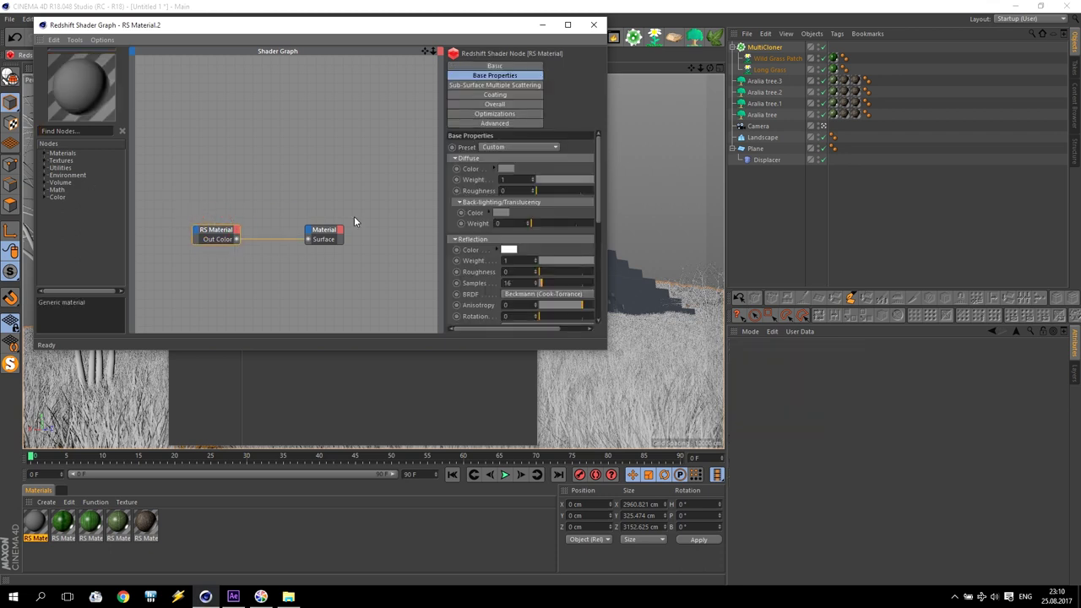
{"action": "left_click", "coordinate": [505, 169]}
{"action": "left_click_drag", "start_coordinate": [500, 169], "coordinate": [586, 181]}
{"action": "left_click_drag", "start_coordinate": [520, 191], "coordinate": [476, 193]}
{"action": "left_click", "coordinate": [480, 211]}
{"action": "left_click", "coordinate": [495, 253]}
{"action": "left_click", "coordinate": [556, 260]}
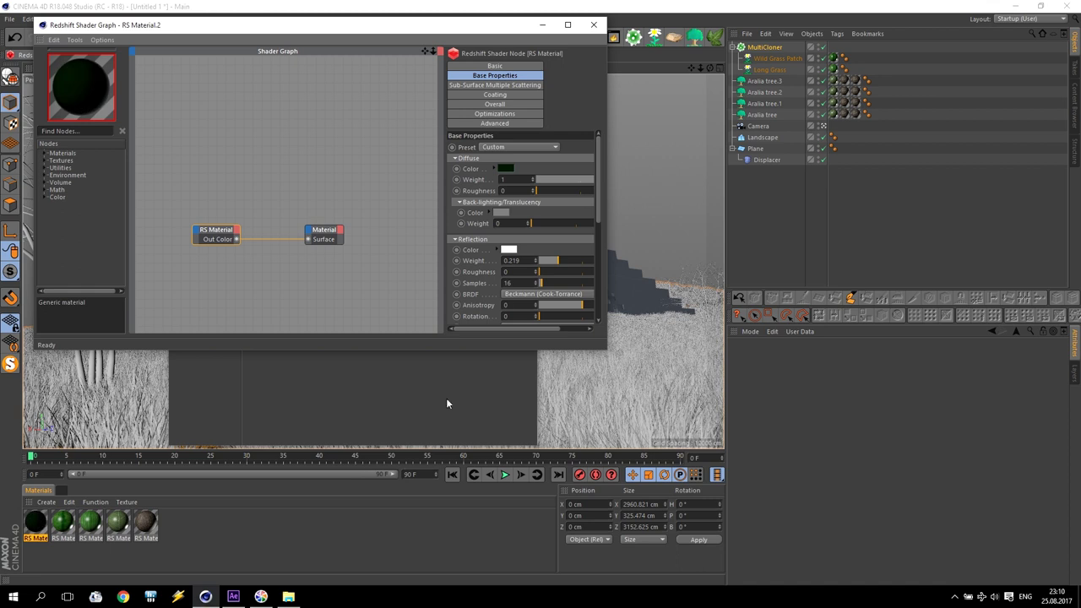
{"action": "left_click_drag", "start_coordinate": [545, 270], "coordinate": [439, 268]}
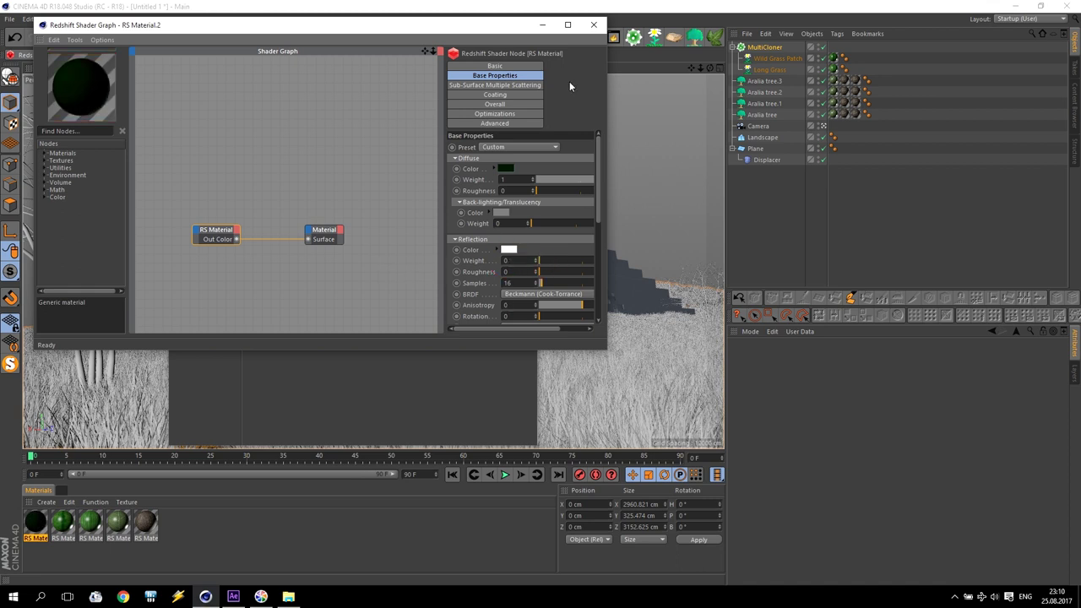
Step: Close the shader graph and material editor, and apply the dark green material to the Landscape object
{"action": "left_click", "coordinate": [594, 24]}
{"action": "left_click", "coordinate": [527, 82]}
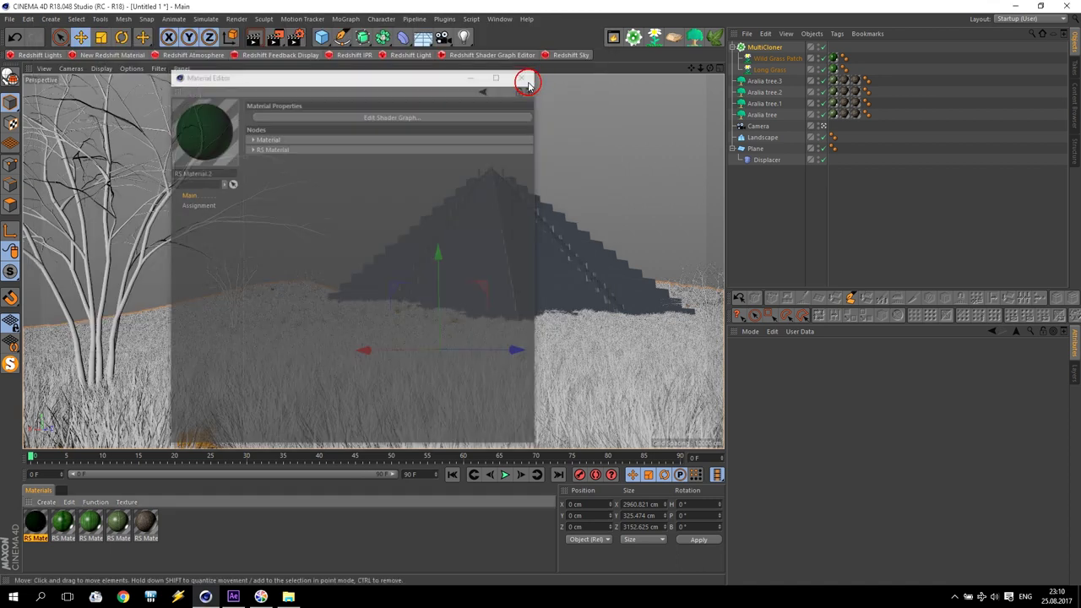
{"action": "left_click_drag", "start_coordinate": [771, 140], "coordinate": [772, 142]}
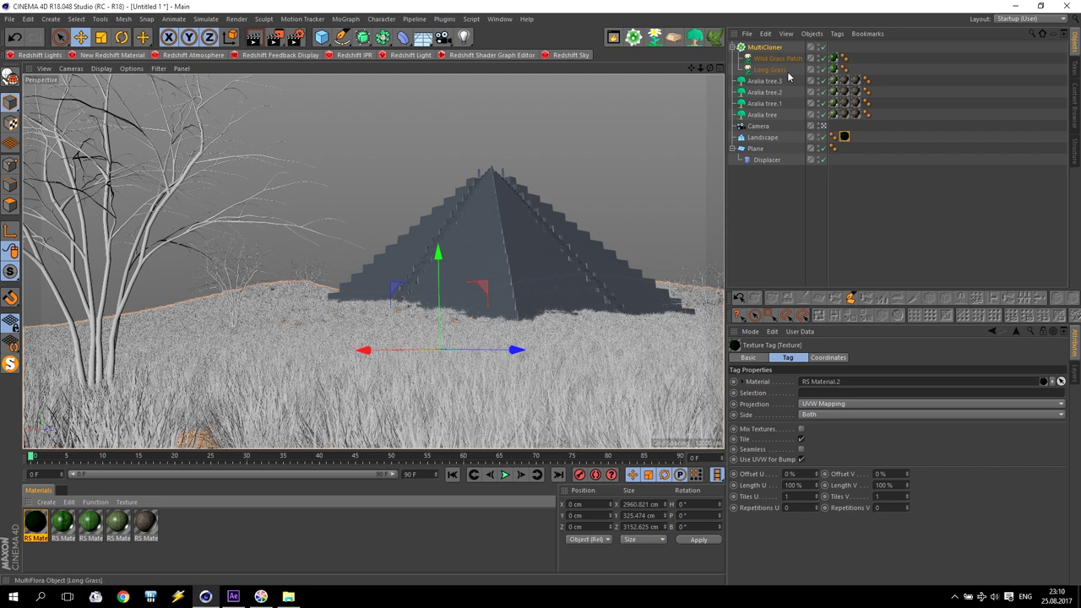
Step: Switch off the MultiCloner so the grass clones are hidden from the scene
{"action": "left_click", "coordinate": [761, 48]}
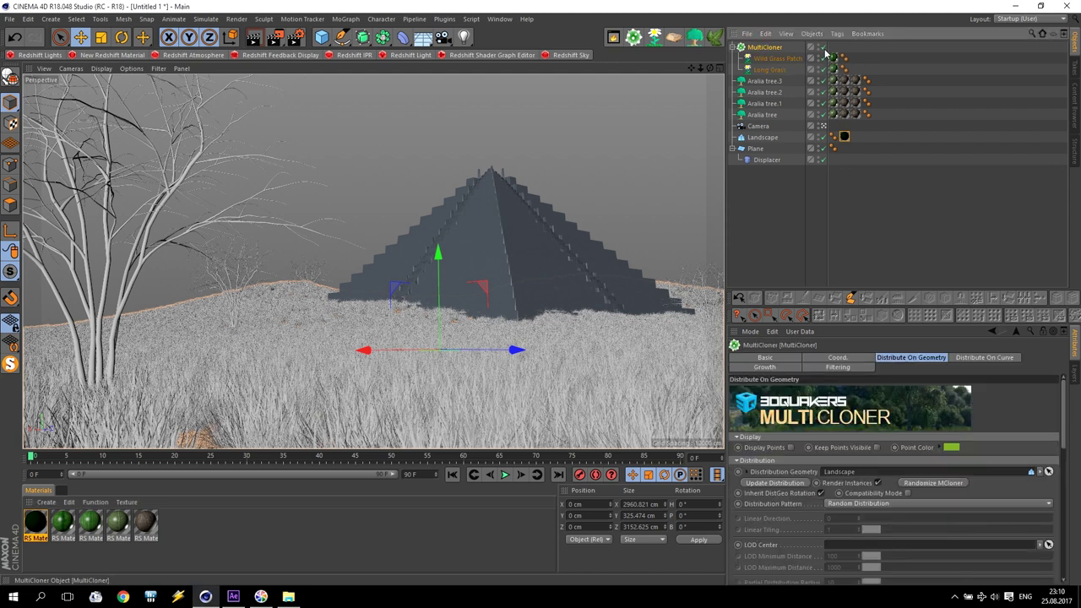
{"action": "left_click", "coordinate": [810, 46]}
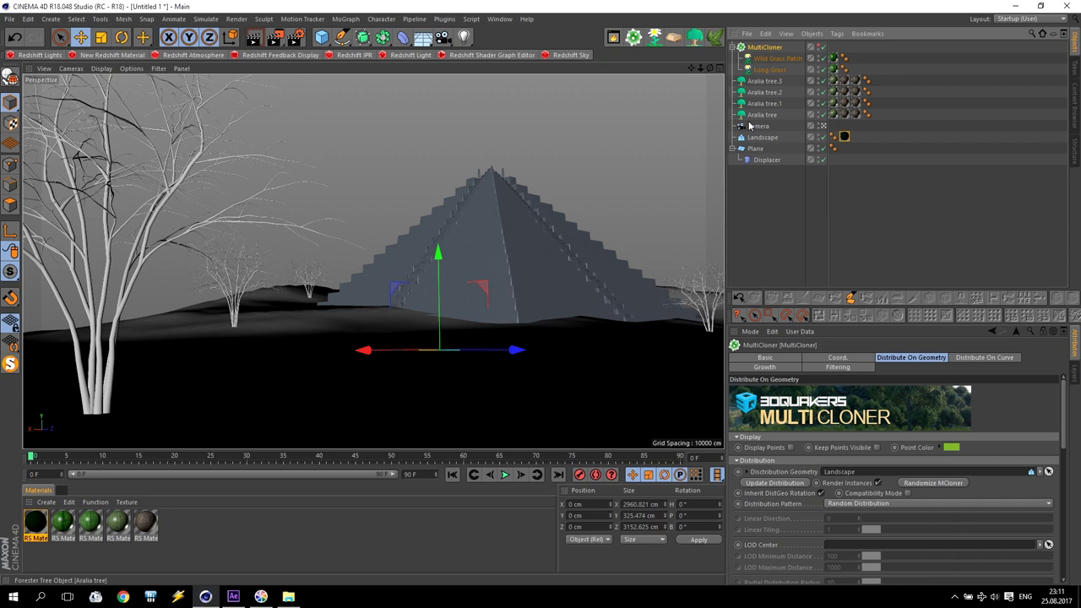
Step: Add a Redshift Mesh tag to the pyramid's Plane object
{"action": "left_click", "coordinate": [488, 247]}
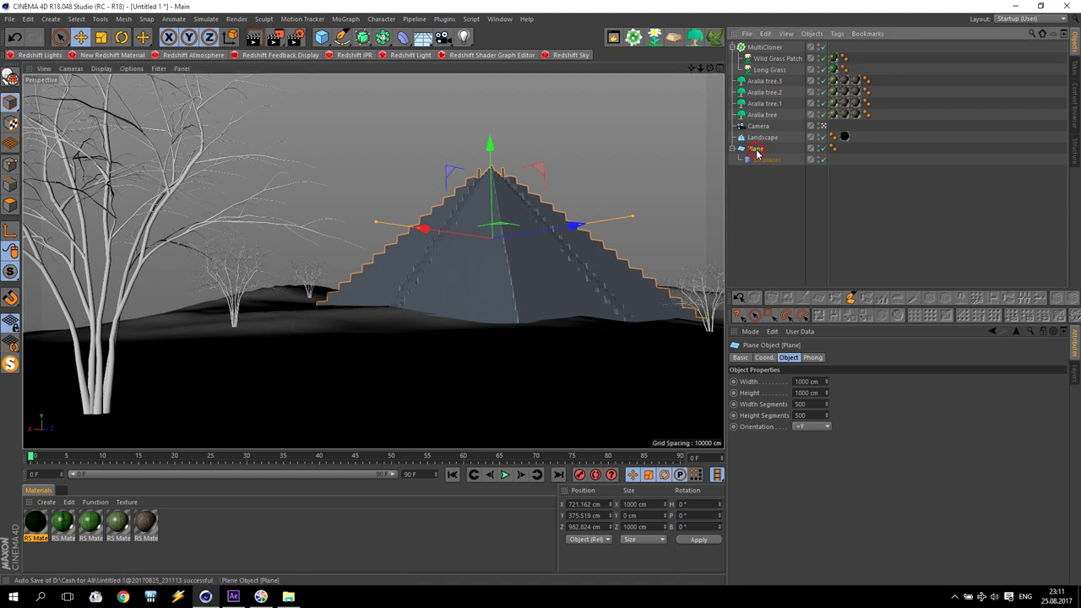
{"action": "left_click", "coordinate": [836, 33]}
{"action": "mouse_move", "coordinate": [877, 141]}
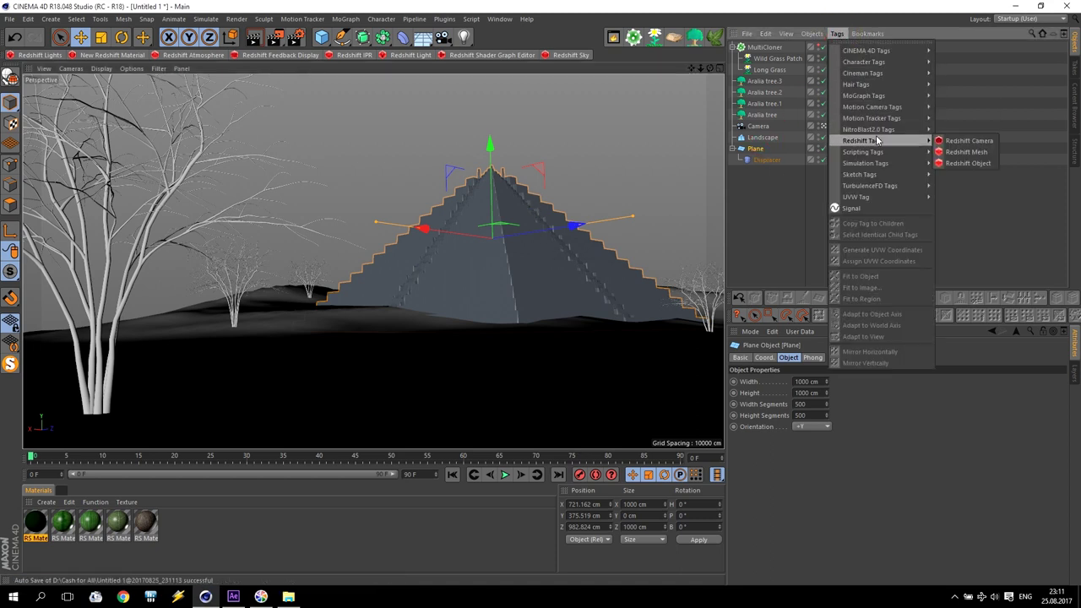
{"action": "left_click", "coordinate": [967, 152]}
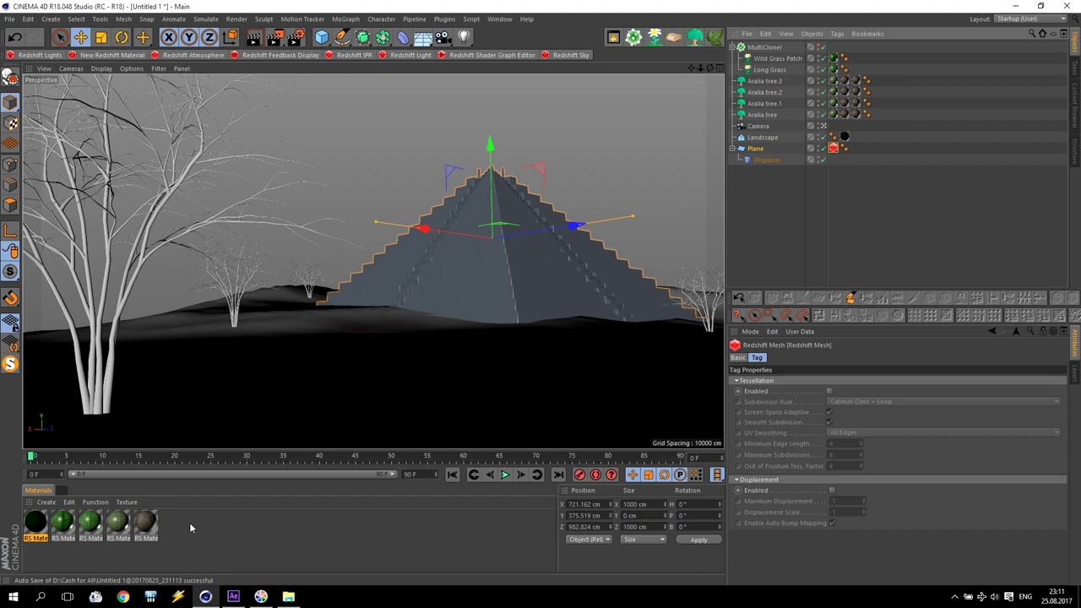
Step: Create another Redshift material, open its shader graph full-size, and move both nodes aside to make room for texture nodes
{"action": "left_click", "coordinate": [99, 56]}
{"action": "double_click", "coordinate": [35, 523]}
{"action": "left_click", "coordinate": [363, 116]}
{"action": "mouse_move", "coordinate": [420, 42]}
{"action": "left_mouse_down"}
{"action": "mouse_move", "coordinate": [460, 43]}
{"action": "mouse_move", "coordinate": [423, 26]}
{"action": "left_mouse_up"}
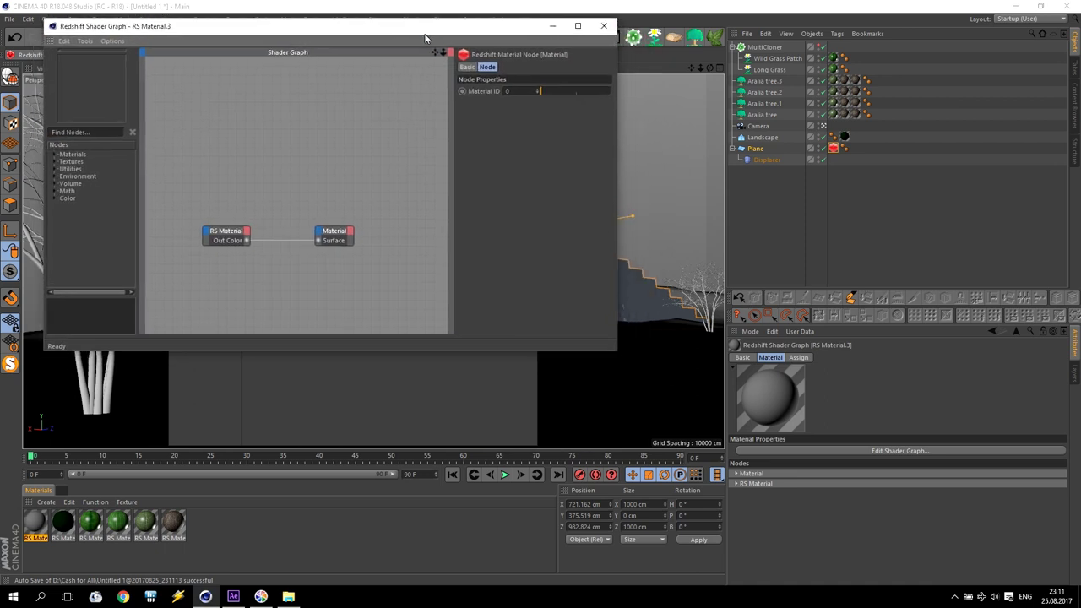
{"action": "left_click", "coordinate": [577, 26]}
{"action": "left_click_drag", "start_coordinate": [359, 285], "coordinate": [568, 379]}
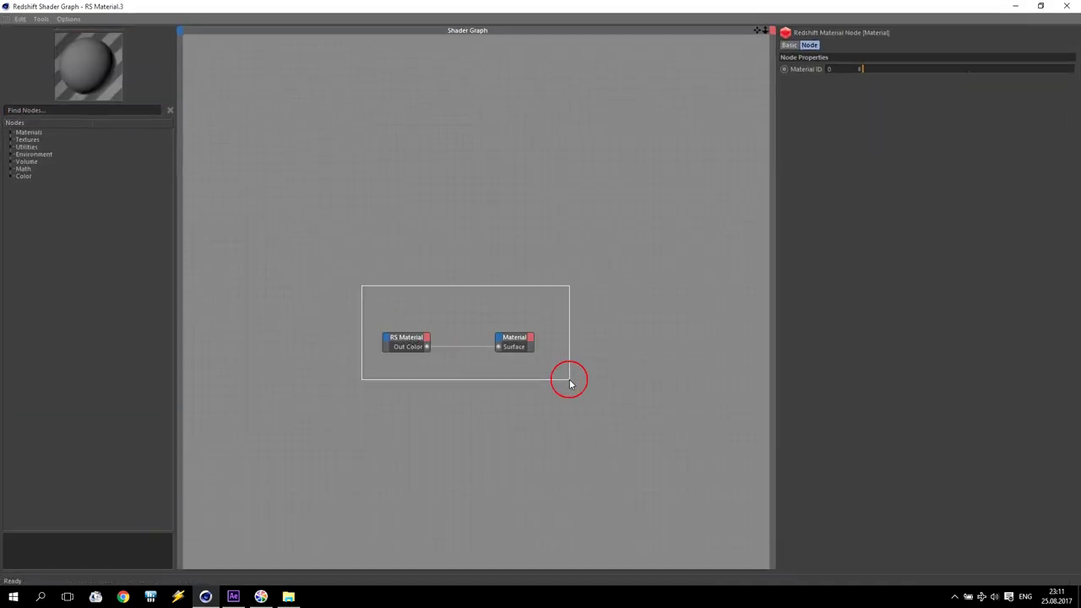
{"action": "left_click_drag", "start_coordinate": [405, 340], "coordinate": [535, 306]}
Step: Add a Texture node to the shader graph and load decor_stone_20.jpg from the Desktop
{"action": "left_click", "coordinate": [39, 138]}
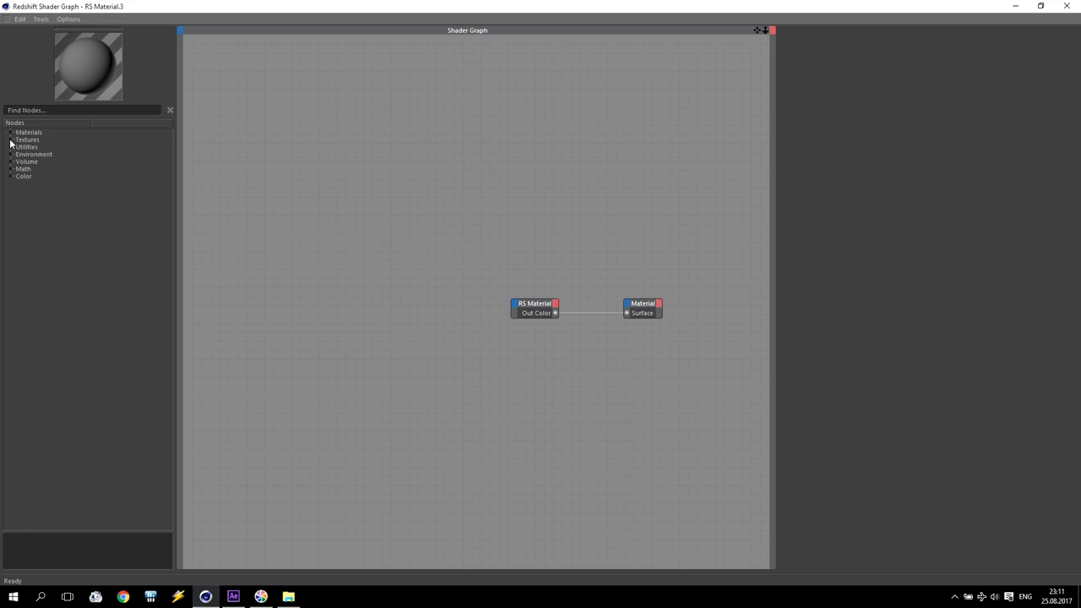
{"action": "left_click", "coordinate": [11, 140]}
{"action": "left_click_drag", "start_coordinate": [34, 184], "coordinate": [291, 242]}
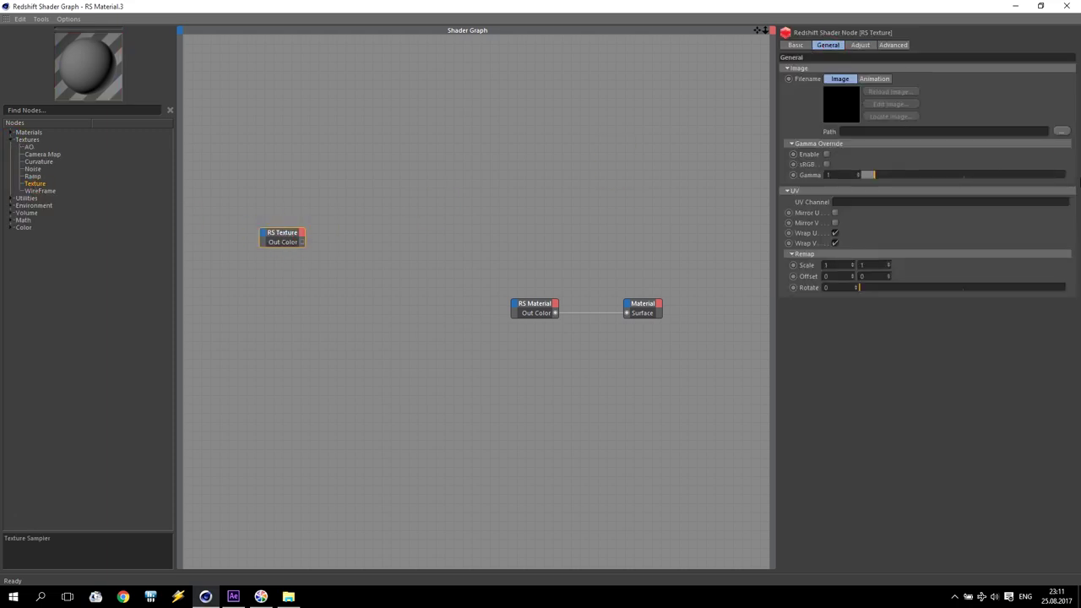
{"action": "left_click", "coordinate": [1061, 131]}
{"action": "left_click", "coordinate": [50, 134]}
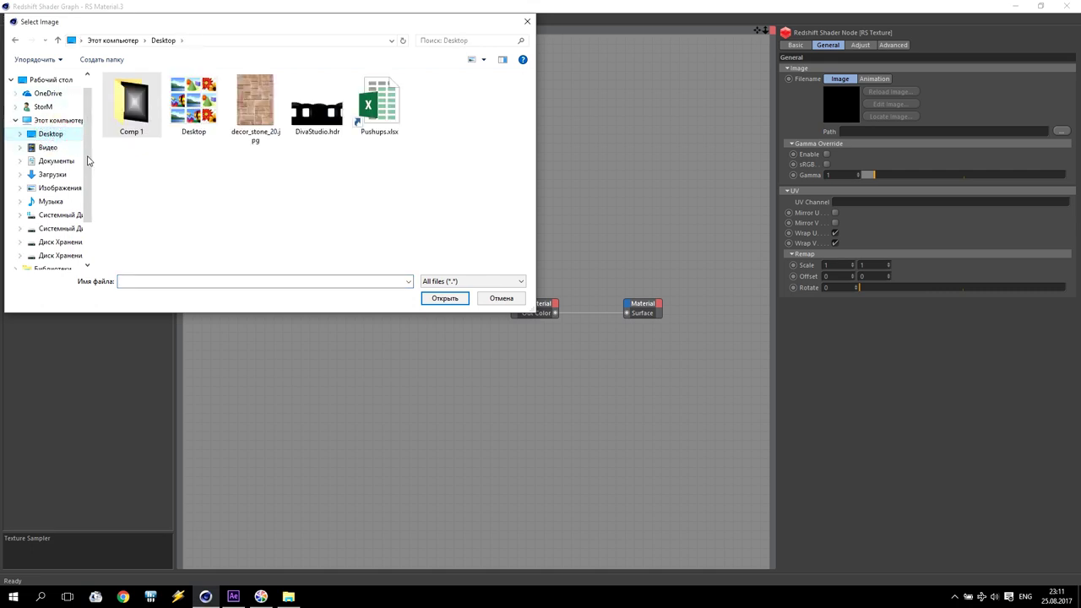
{"action": "left_click", "coordinate": [253, 118]}
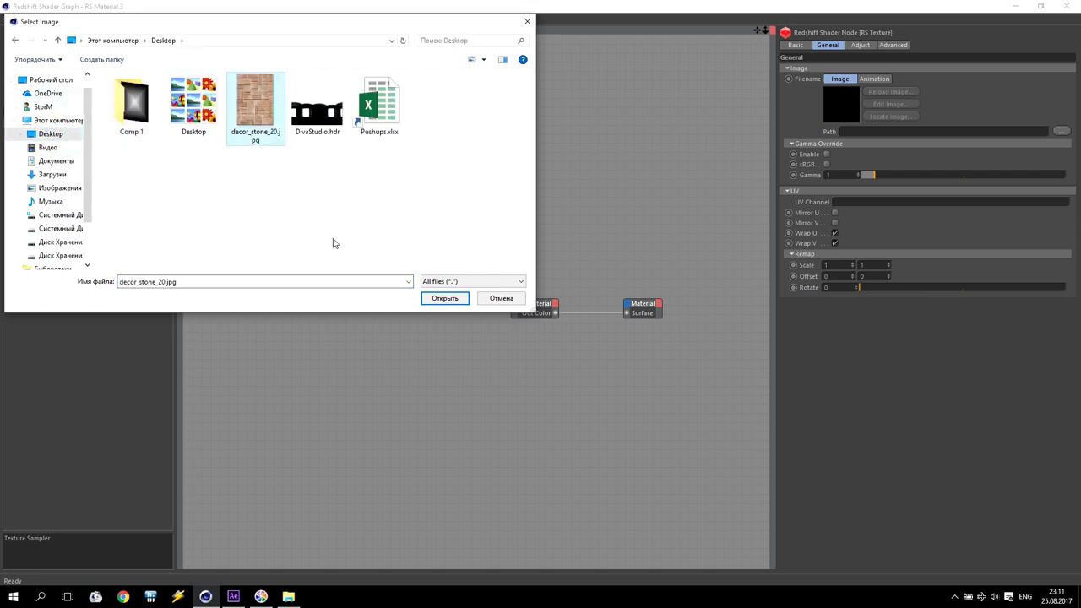
{"action": "left_click", "coordinate": [444, 298]}
Step: Connect the stone texture's Out Color to the RS Material's diffuse color and shift the texture node upward
{"action": "left_click_drag", "start_coordinate": [301, 242], "coordinate": [517, 307]}
{"action": "mouse_move", "coordinate": [557, 309]}
{"action": "left_click", "coordinate": [709, 310]}
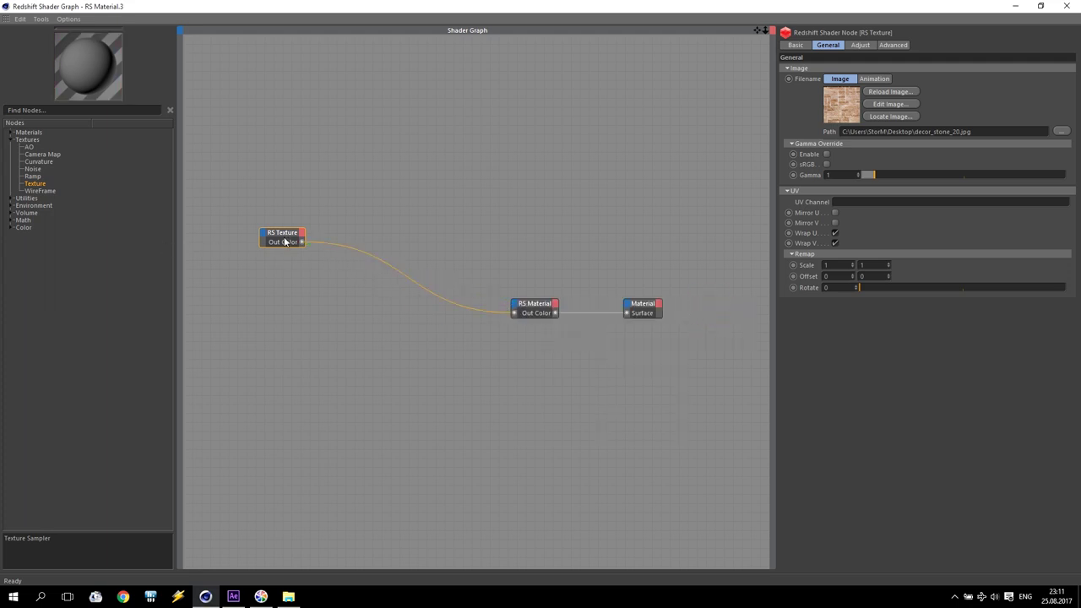
{"action": "left_click_drag", "start_coordinate": [284, 237], "coordinate": [284, 220]}
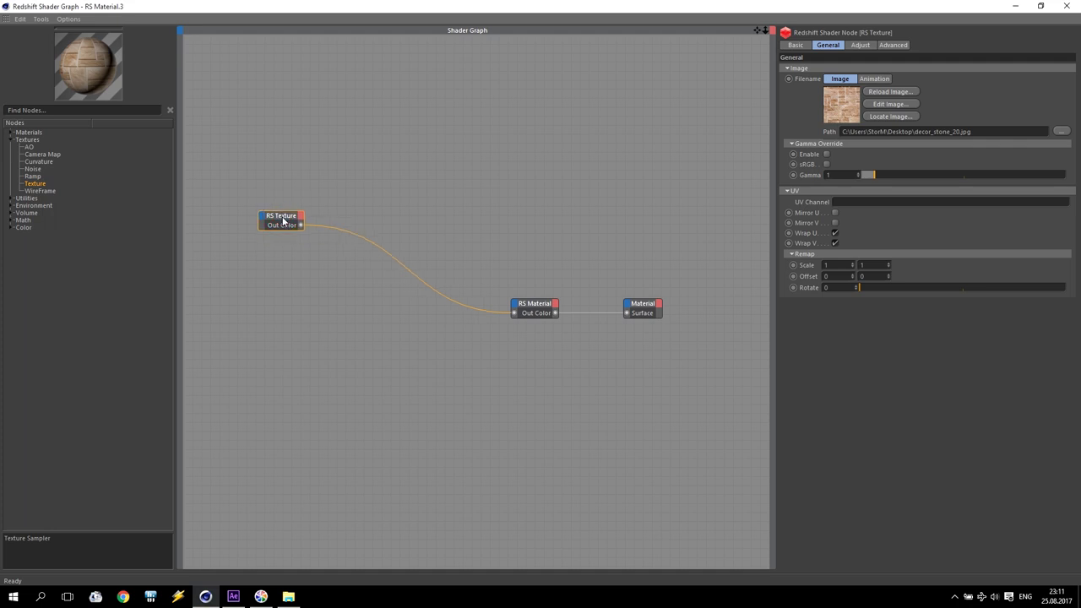
Step: Add a Color Correct node and a Bump Map node to the shader graph
{"action": "left_click", "coordinate": [11, 228]}
{"action": "left_click_drag", "start_coordinate": [54, 258], "coordinate": [383, 220]}
{"action": "left_click", "coordinate": [11, 197]}
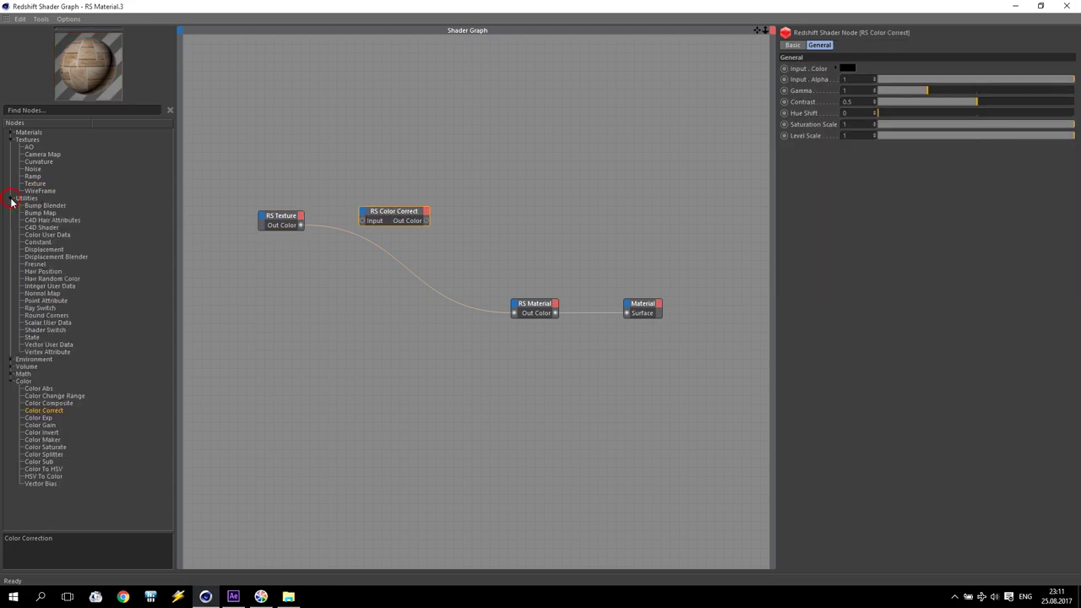
{"action": "left_click_drag", "start_coordinate": [43, 212], "coordinate": [399, 338]}
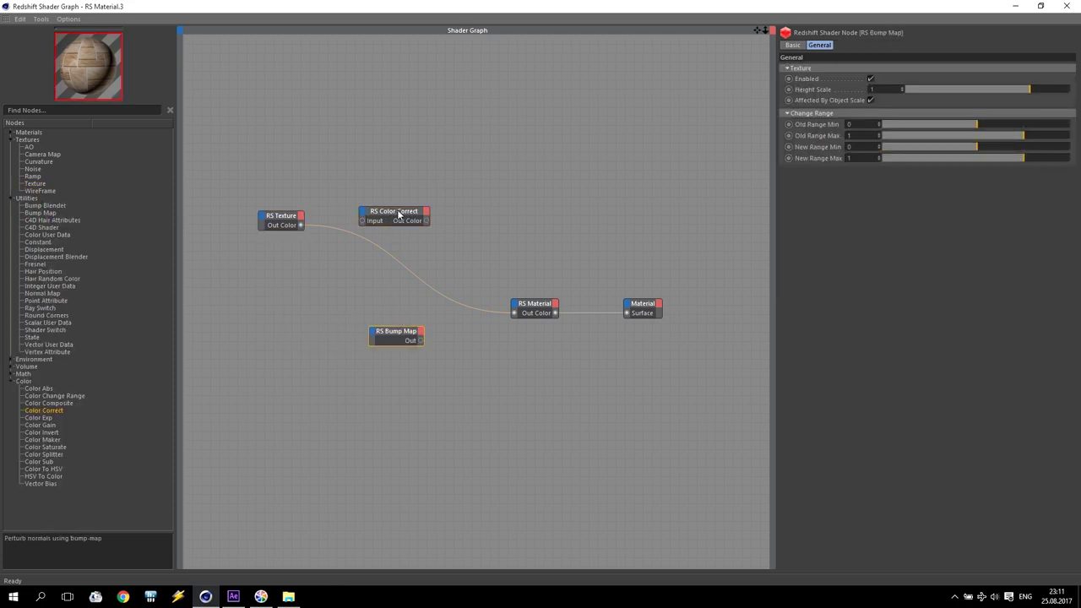
Step: Line up the Color Correct and Bump Map nodes below the texture, and connect the texture's Out Color to the Color Correct input
{"action": "left_click_drag", "start_coordinate": [396, 214], "coordinate": [294, 317]}
{"action": "left_click_drag", "start_coordinate": [392, 336], "coordinate": [377, 318]}
{"action": "left_click_drag", "start_coordinate": [300, 225], "coordinate": [262, 321]}
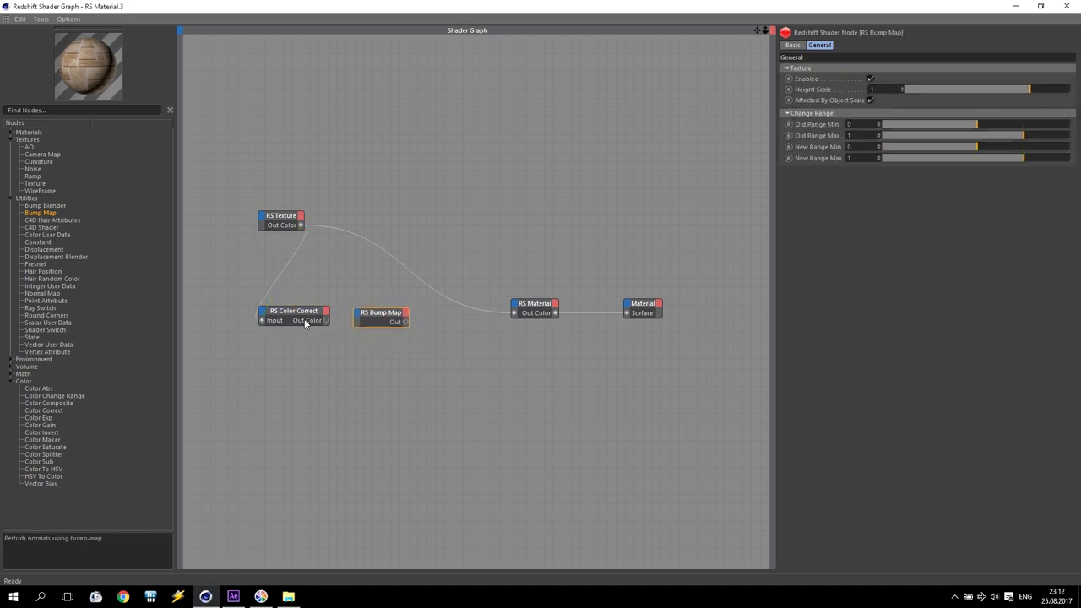
Step: Connect the Color Correct output to the Bump Map and the Bump Map output to the Material's Surface, and shift RS Material upward
{"action": "left_click", "coordinate": [306, 322]}
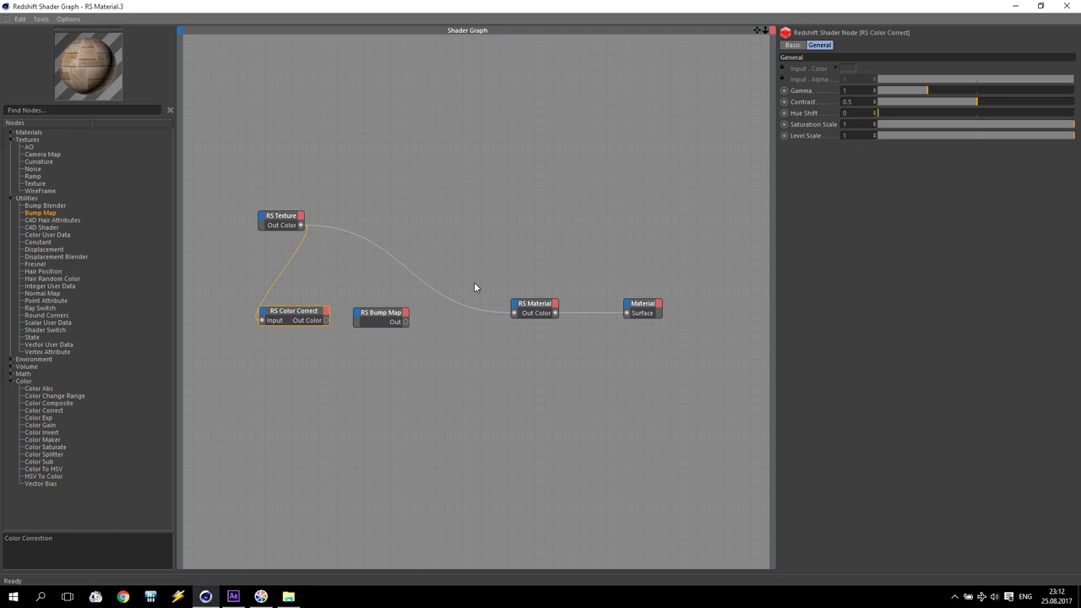
{"action": "left_click_drag", "start_coordinate": [326, 320], "coordinate": [626, 316]}
{"action": "left_click_drag", "start_coordinate": [405, 322], "coordinate": [622, 315]}
{"action": "left_click_drag", "start_coordinate": [537, 312], "coordinate": [533, 277]}
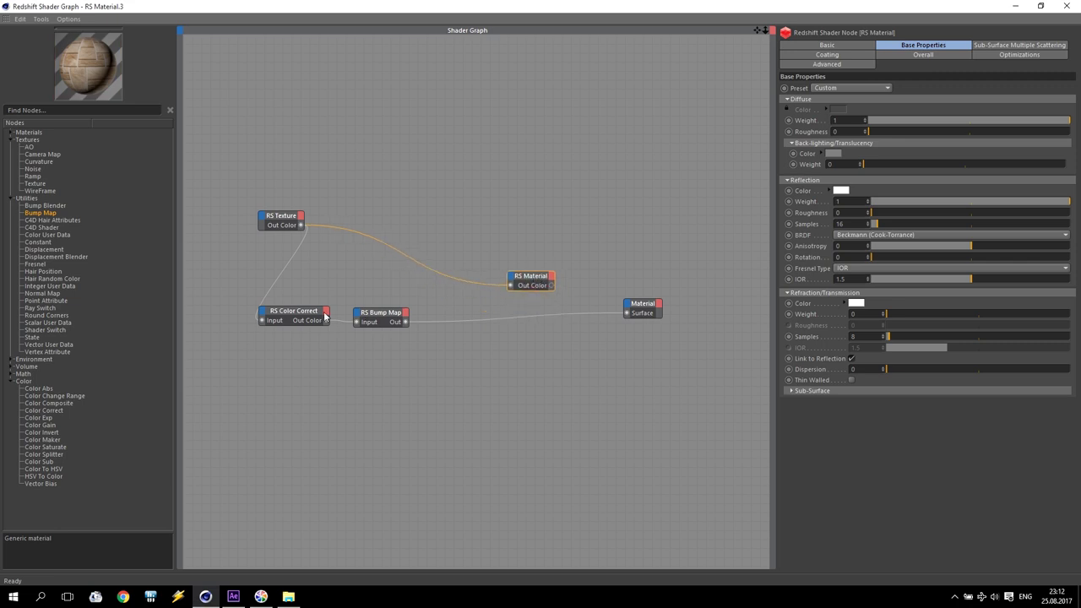
Step: Set the Color Correct node's Saturation Scale to 0 and connect its Out Color directly to the Material's Surface for preview
{"action": "left_click", "coordinate": [290, 310]}
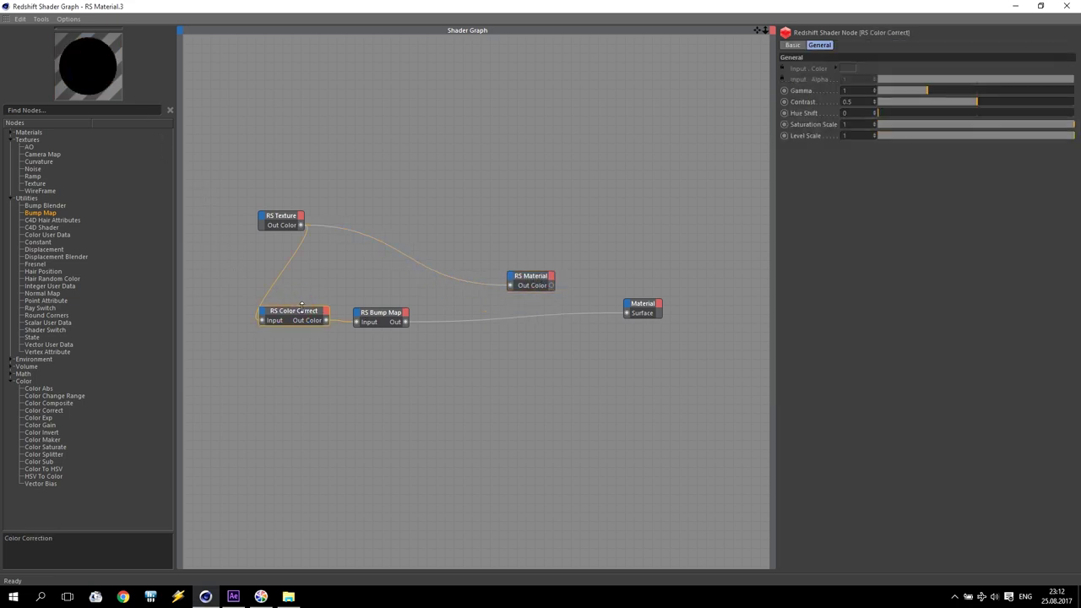
{"action": "left_click_drag", "start_coordinate": [1014, 125], "coordinate": [838, 126]}
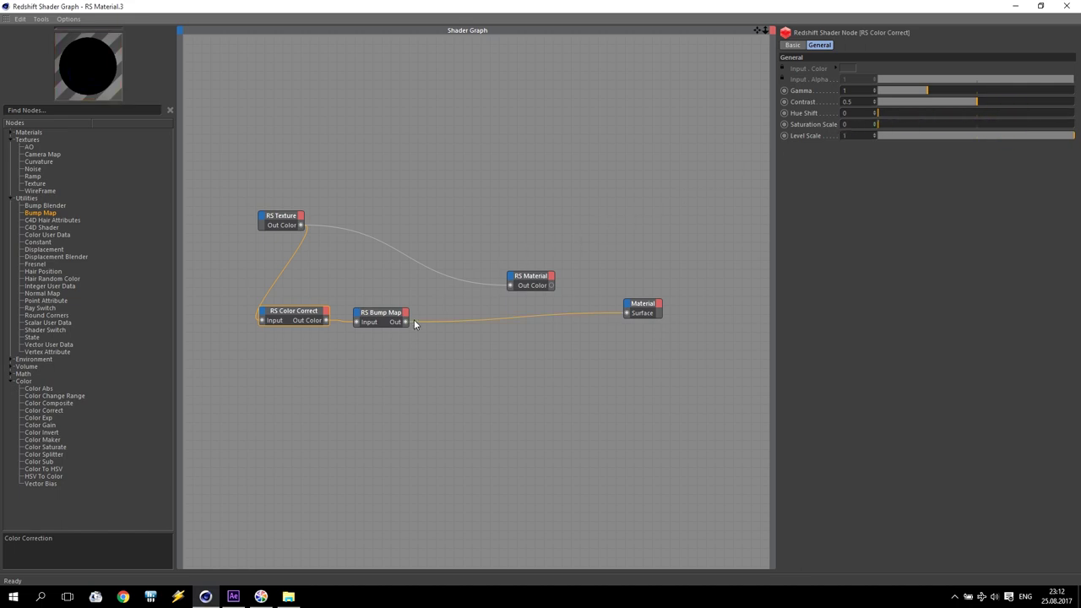
{"action": "left_click_drag", "start_coordinate": [326, 320], "coordinate": [616, 316]}
{"action": "left_click", "coordinate": [481, 325]}
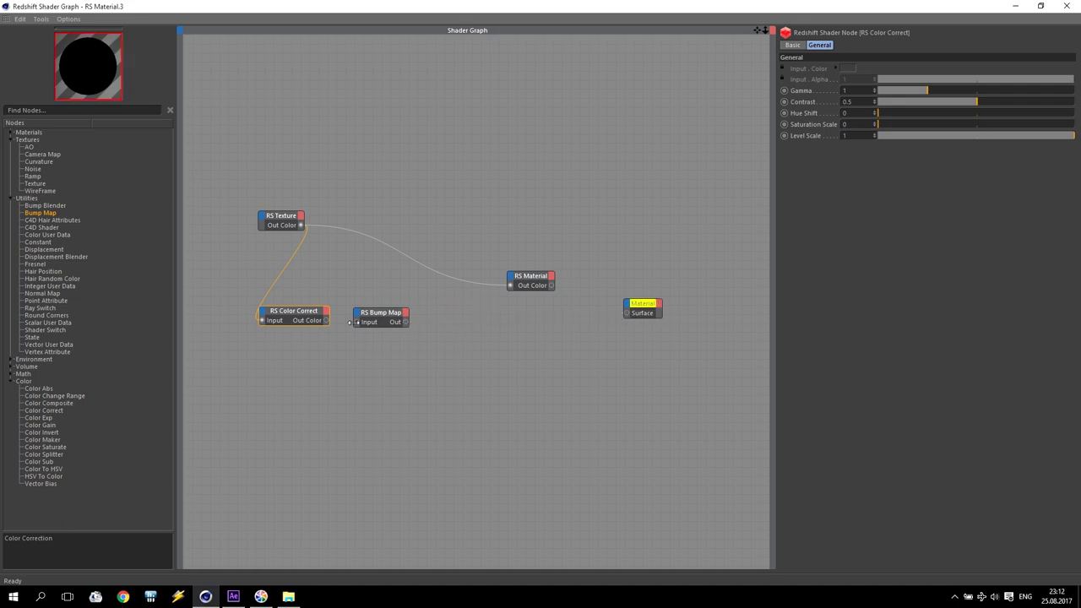
{"action": "left_click_drag", "start_coordinate": [301, 318], "coordinate": [627, 313]}
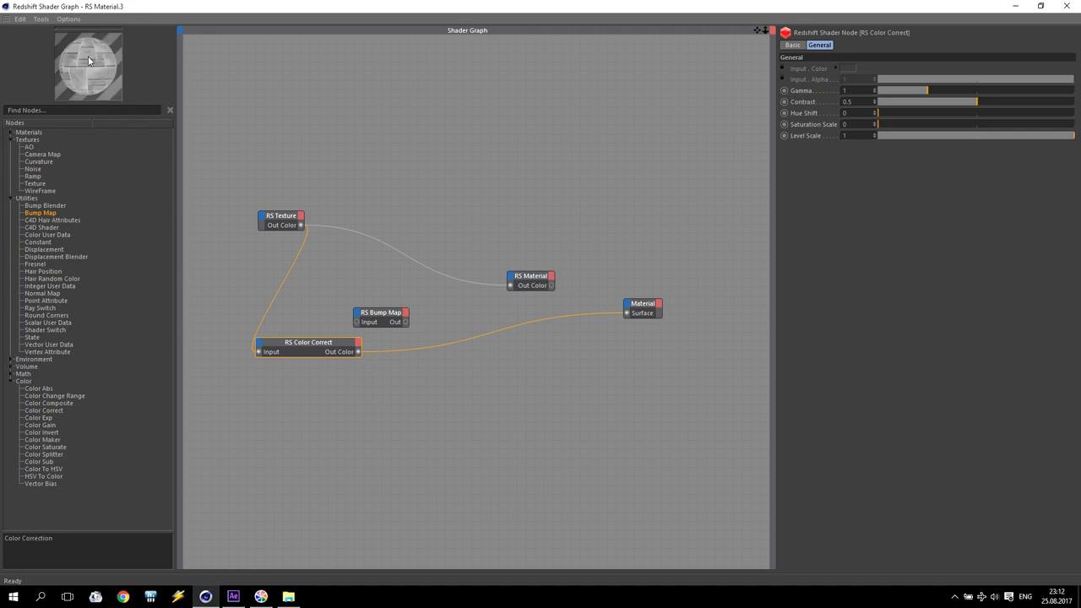
Step: Duplicate the Color Correct node below the original and wire the copy between the texture's Out Color and the Material's Surface
{"action": "left_click_drag", "start_coordinate": [384, 320], "coordinate": [435, 319]}
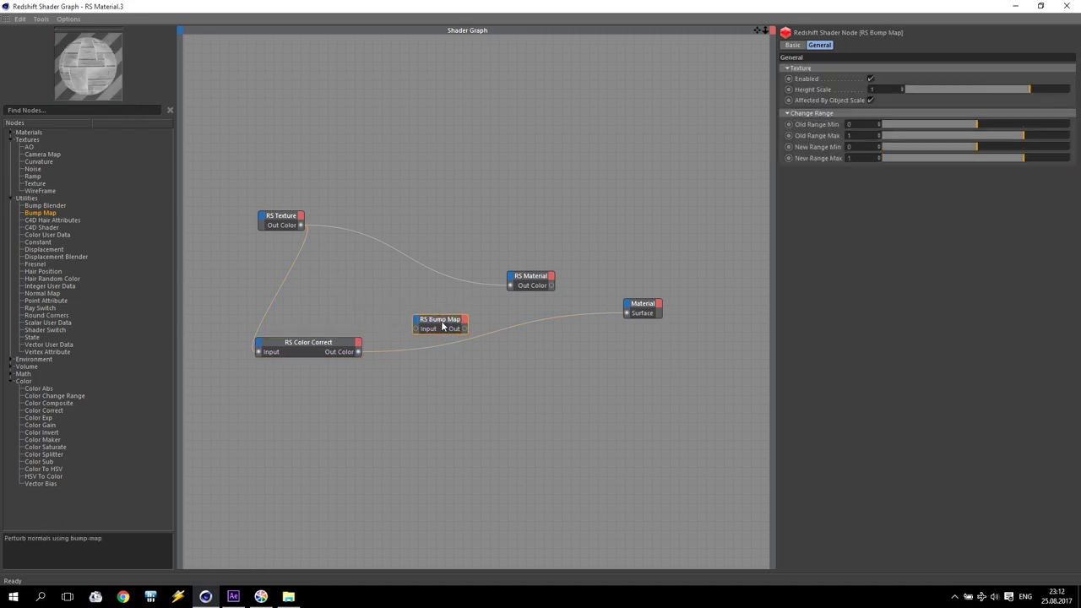
{"action": "left_click_drag", "start_coordinate": [358, 353], "coordinate": [410, 322]}
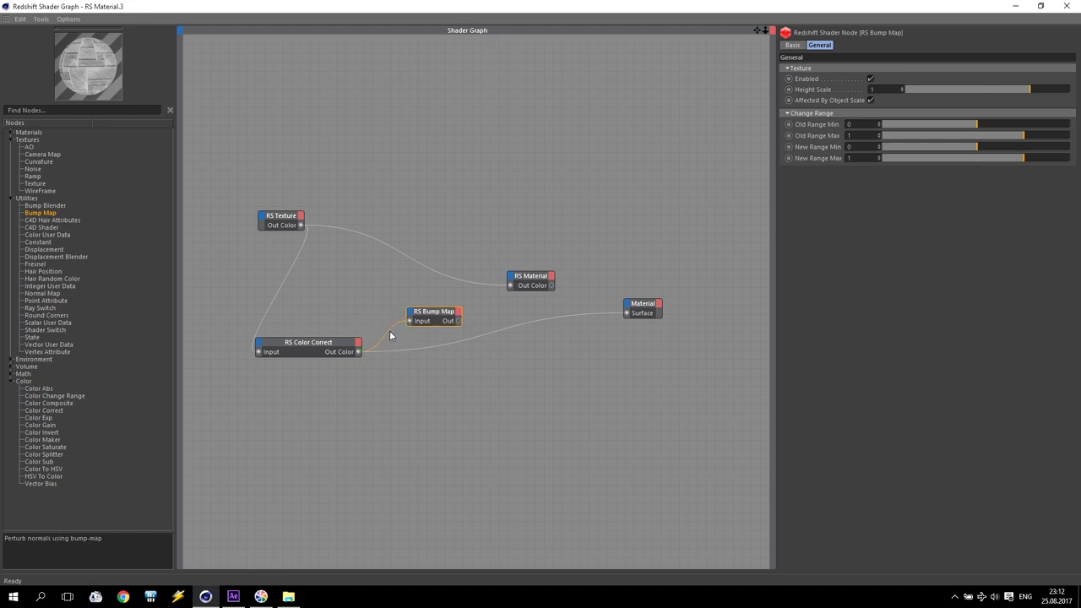
{"action": "left_click_drag", "start_coordinate": [300, 344], "coordinate": [333, 355]}
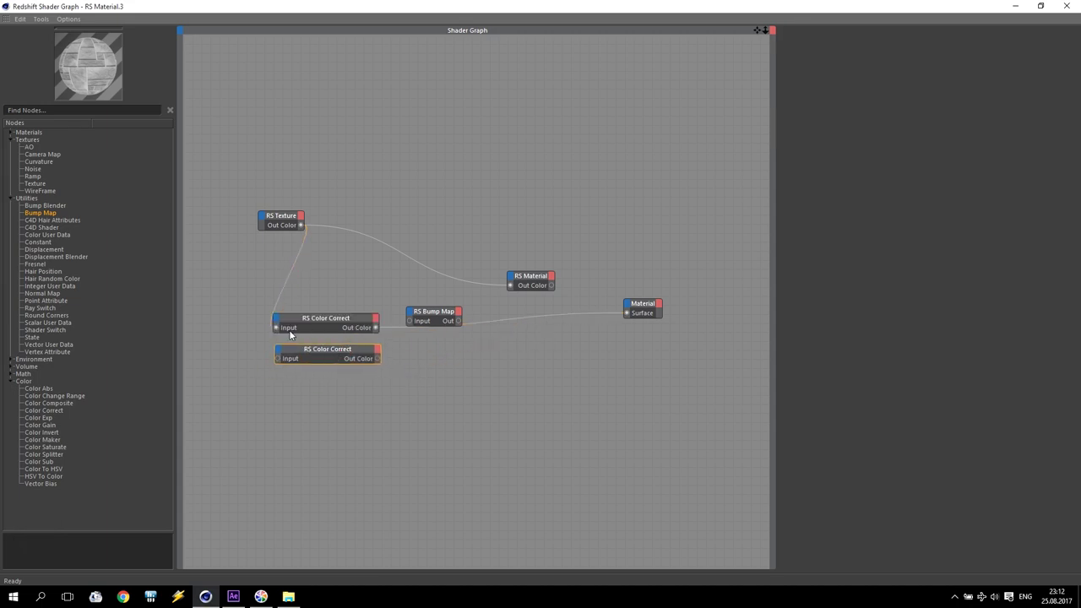
{"action": "left_click_drag", "start_coordinate": [301, 226], "coordinate": [294, 364]}
{"action": "left_click_drag", "start_coordinate": [541, 330], "coordinate": [625, 314]}
Step: Set the lower Color Correct node's Contrast to 1
{"action": "left_click", "coordinate": [316, 354]}
{"action": "left_click", "coordinate": [342, 319]}
{"action": "left_click", "coordinate": [336, 352]}
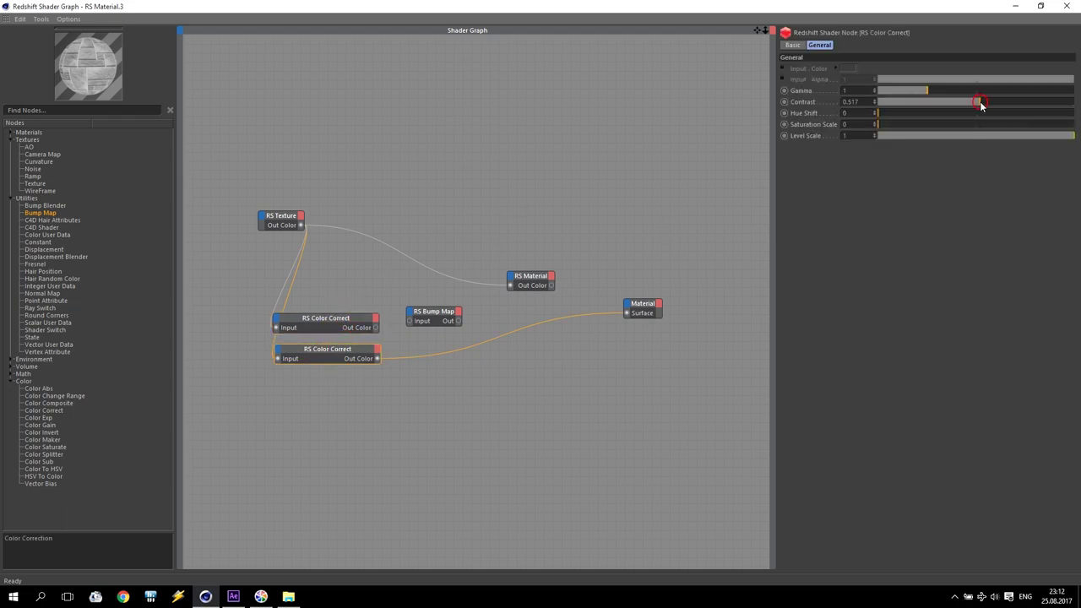
{"action": "left_click_drag", "start_coordinate": [981, 105], "coordinate": [1074, 102]}
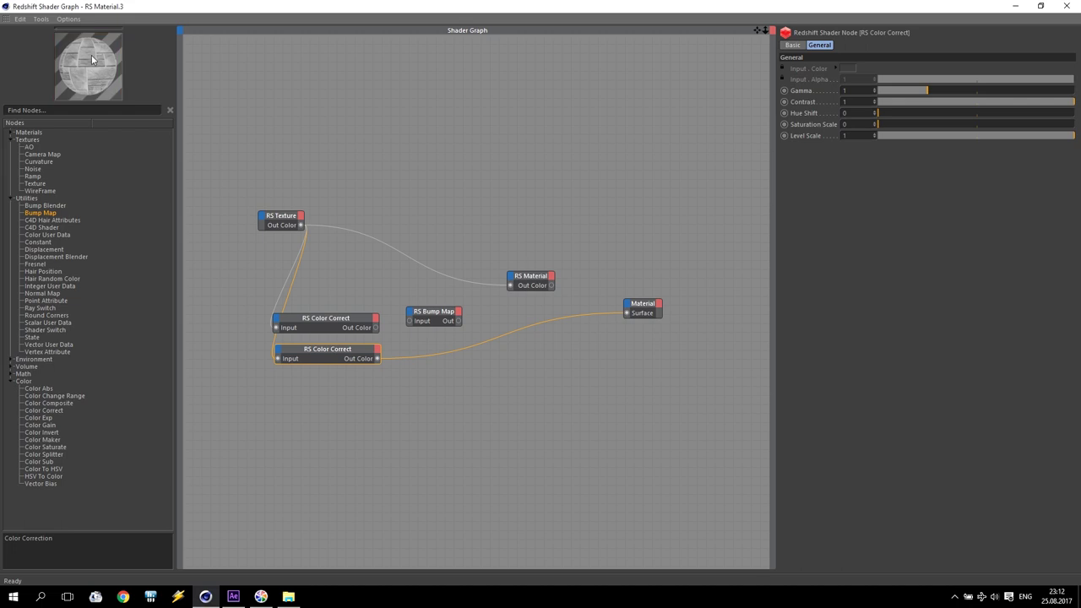
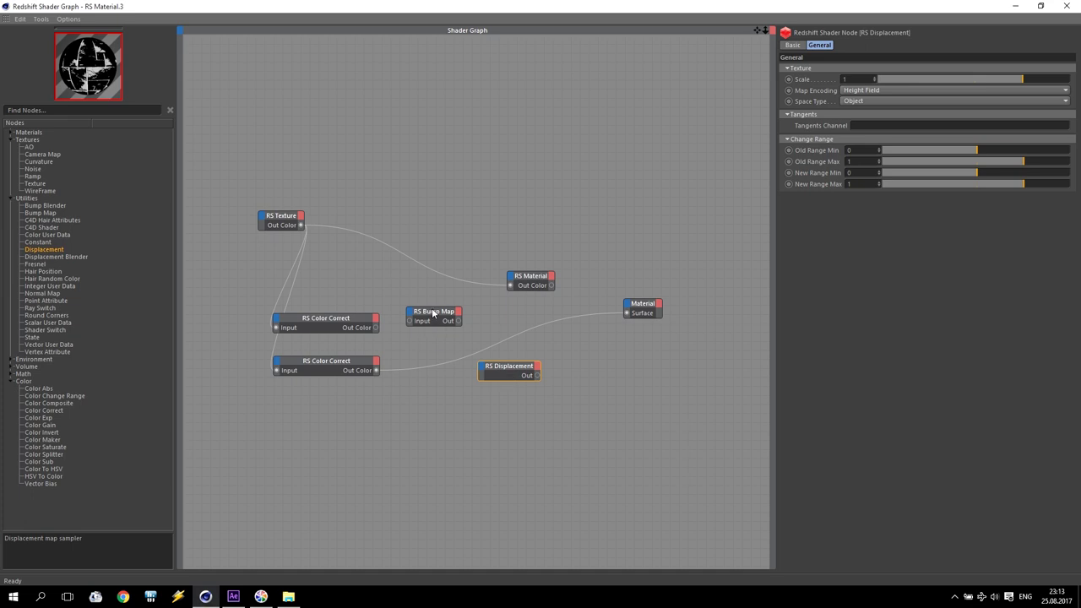
Step: Line up the Bump Map and Displacement nodes, connecting the upper Color Correct to the bump Input and the lower one to Tex Map
{"action": "left_click_drag", "start_coordinate": [433, 313], "coordinate": [437, 320]}
{"action": "left_click_drag", "start_coordinate": [503, 369], "coordinate": [437, 364]}
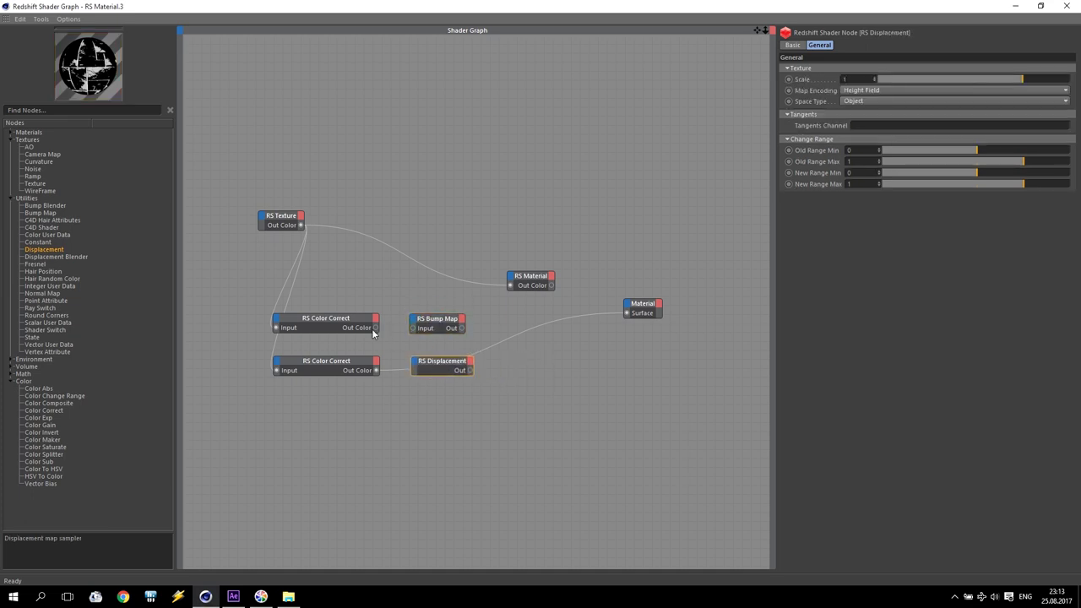
{"action": "left_click_drag", "start_coordinate": [377, 327], "coordinate": [414, 328]}
{"action": "left_click_drag", "start_coordinate": [376, 371], "coordinate": [418, 366]}
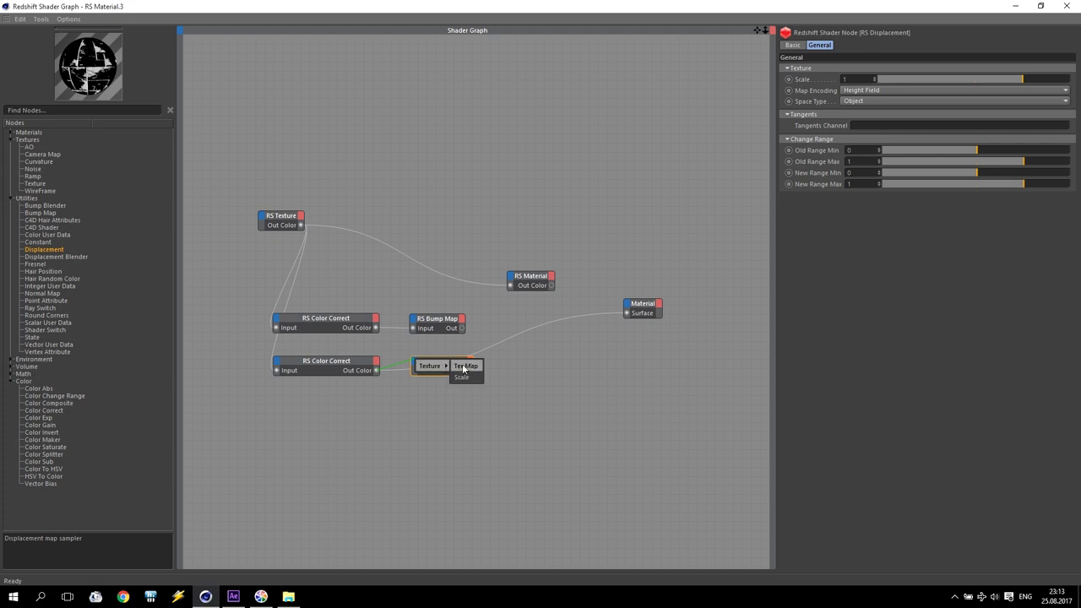
{"action": "left_click", "coordinate": [473, 365]}
Step: Reconnect RS Material's Out Color to the Material's Surface and link the Bump Map output to RS Material's overall Bump Input
{"action": "left_click_drag", "start_coordinate": [551, 287], "coordinate": [627, 316]}
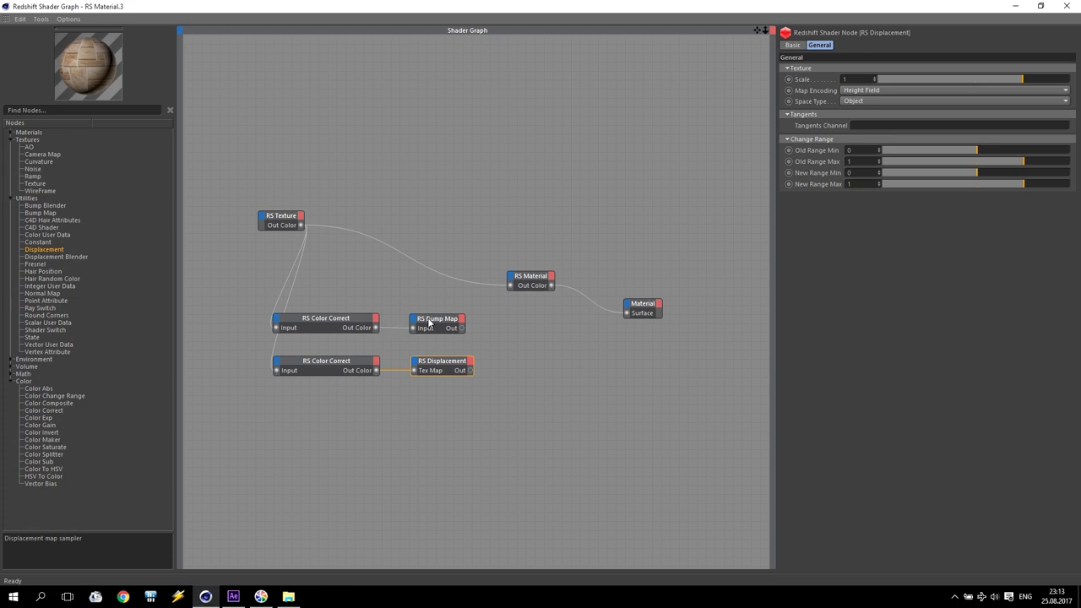
{"action": "left_click", "coordinate": [529, 280]}
{"action": "left_click_drag", "start_coordinate": [483, 312], "coordinate": [512, 281]}
{"action": "mouse_move", "coordinate": [543, 363]}
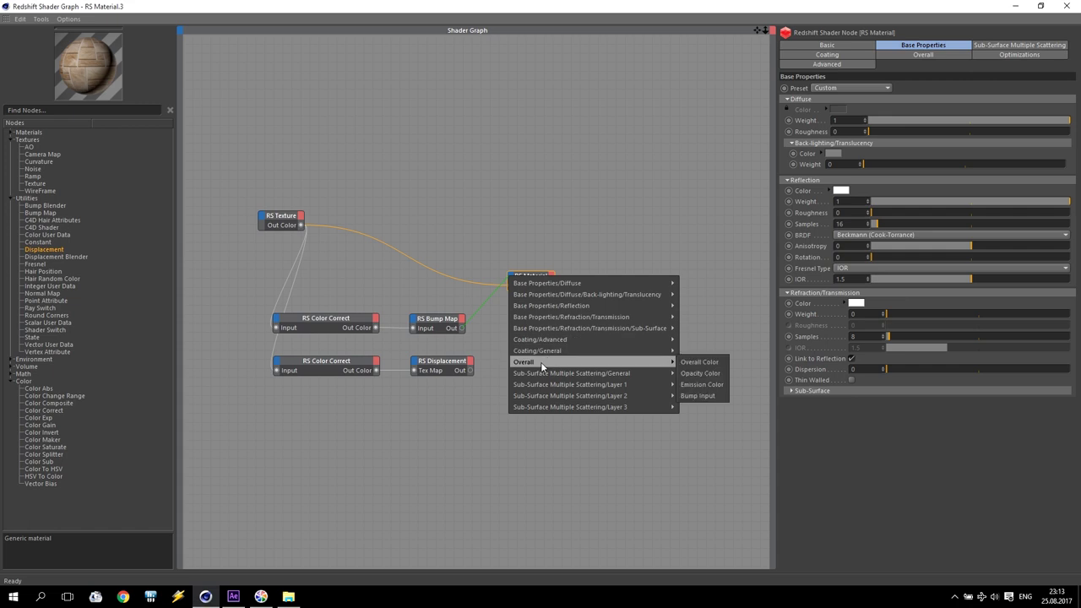
{"action": "left_click", "coordinate": [701, 394]}
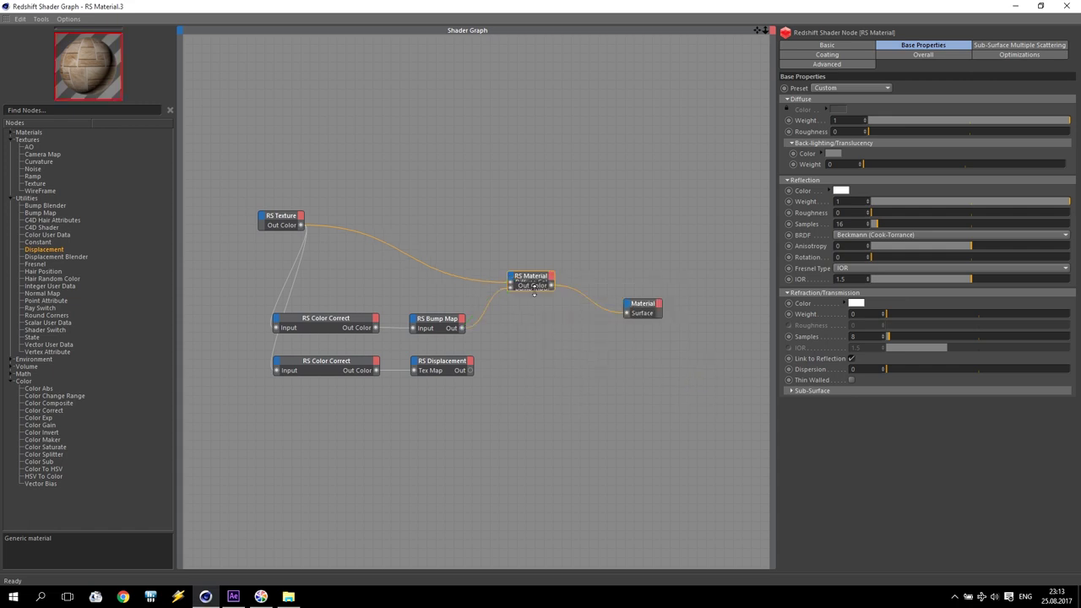
Step: Connect the Displacement node's output to the Displacement input of the final Material node
{"action": "left_click", "coordinate": [447, 365]}
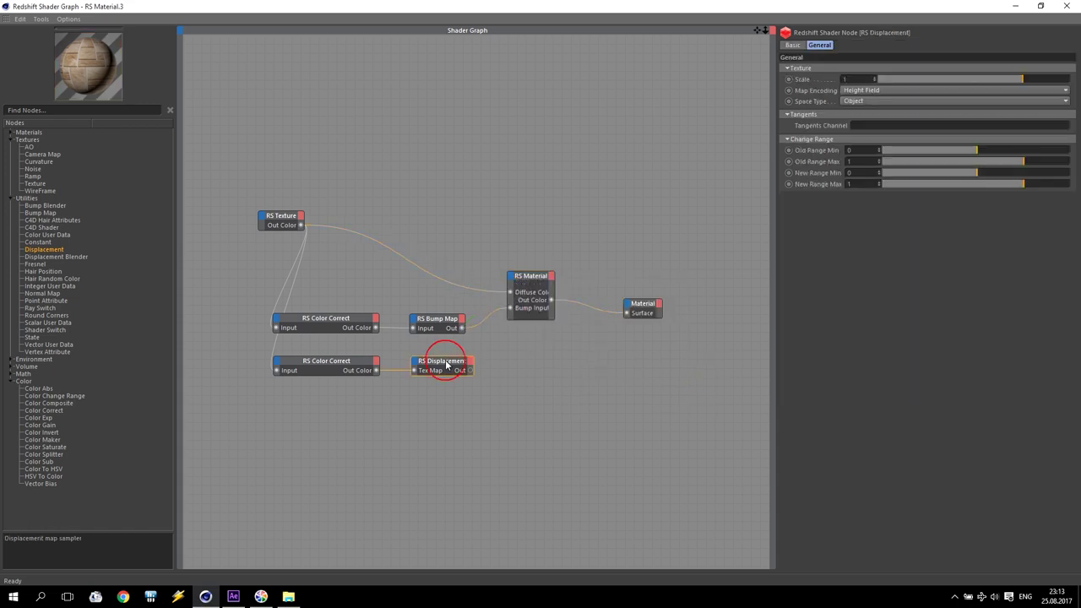
{"action": "left_click", "coordinate": [651, 308]}
{"action": "left_click_drag", "start_coordinate": [471, 373], "coordinate": [628, 309]}
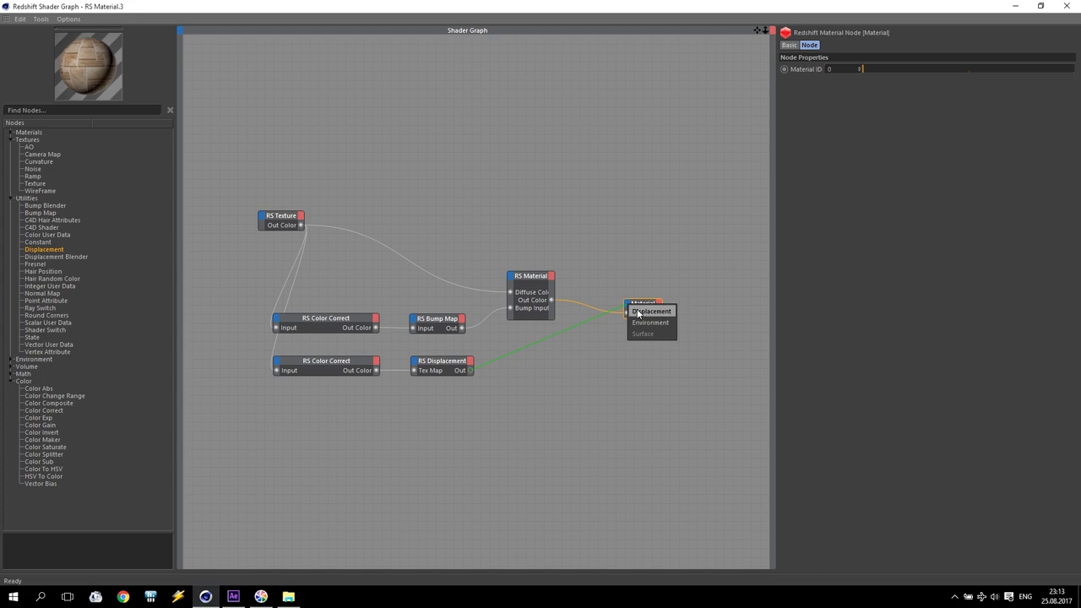
{"action": "left_click", "coordinate": [640, 311]}
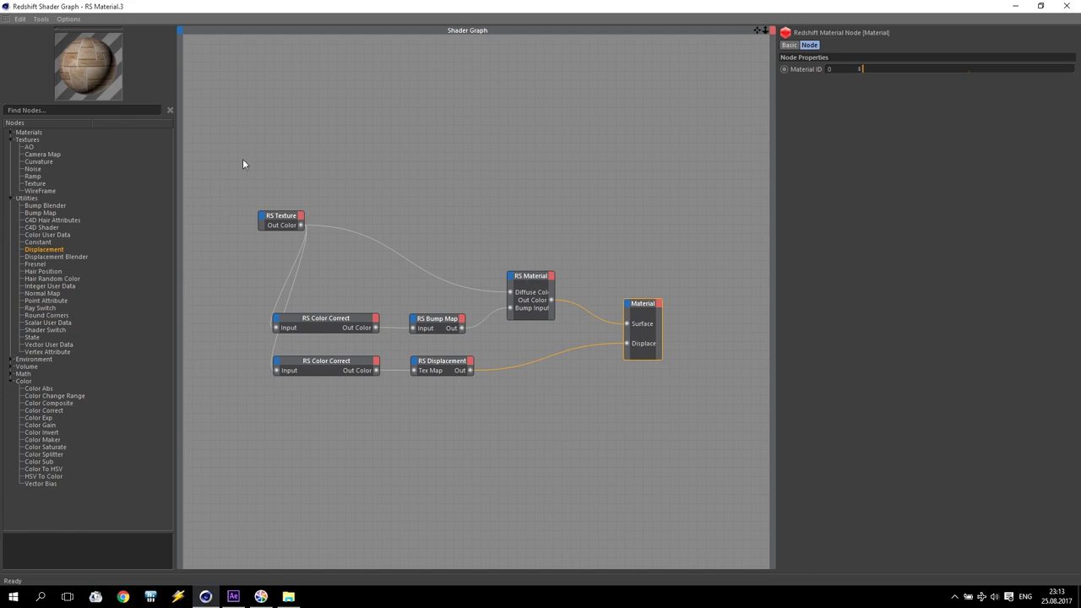
Step: Set the RS Material's reflection roughness to 2
{"action": "left_click", "coordinate": [531, 282]}
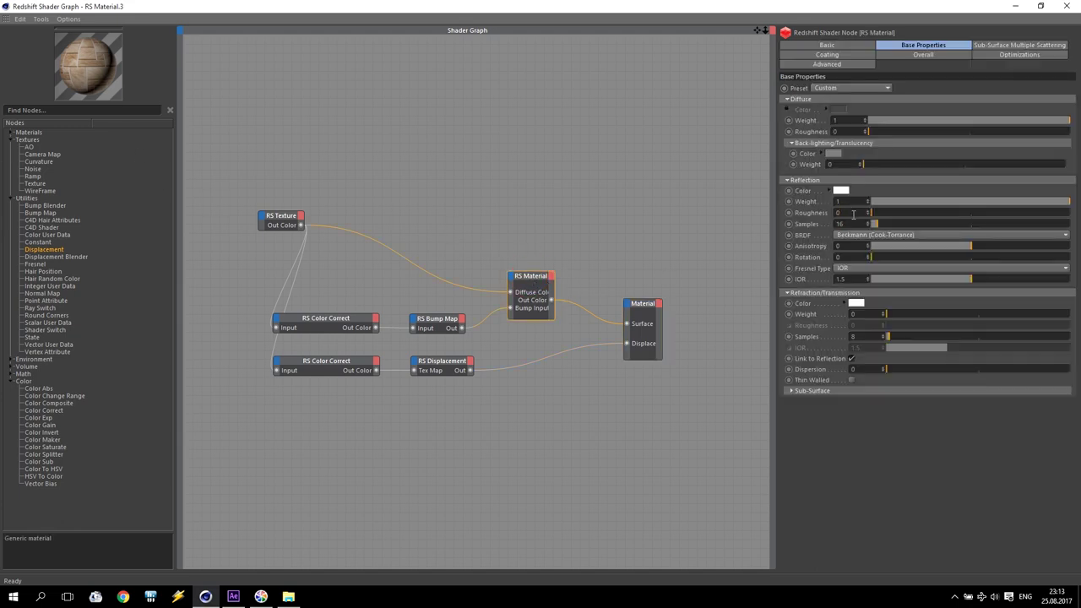
{"action": "type", "text": "2"}
{"action": "key", "text": "Return"}
Step: Connect the upper Color Correct's Out Color to RS Material's Refl Weight and close the shader graph
{"action": "left_click", "coordinate": [331, 319]}
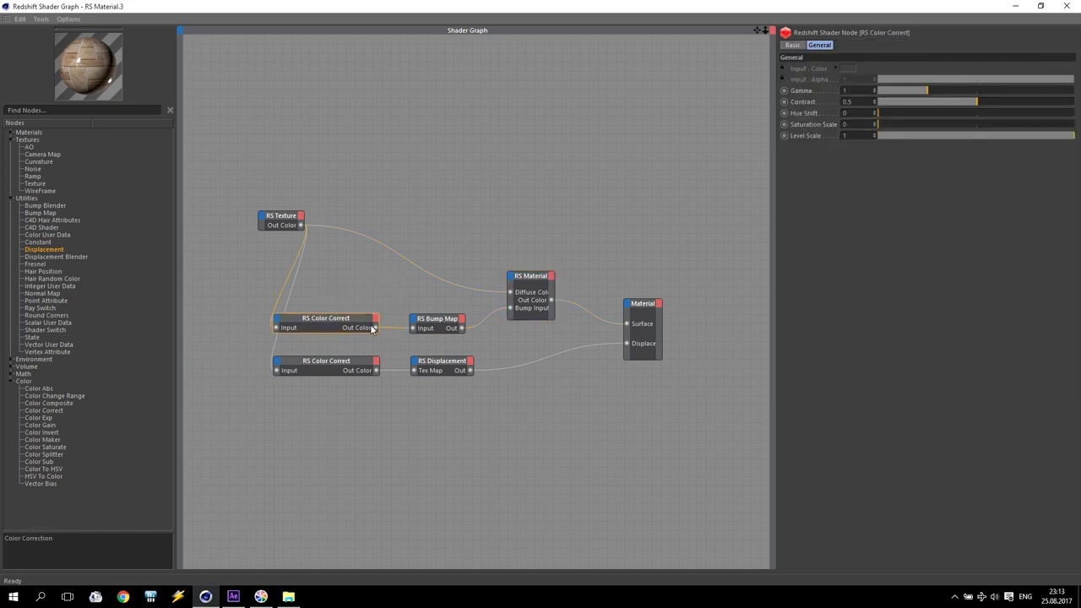
{"action": "left_click_drag", "start_coordinate": [375, 331], "coordinate": [512, 279]}
{"action": "mouse_move", "coordinate": [557, 303]}
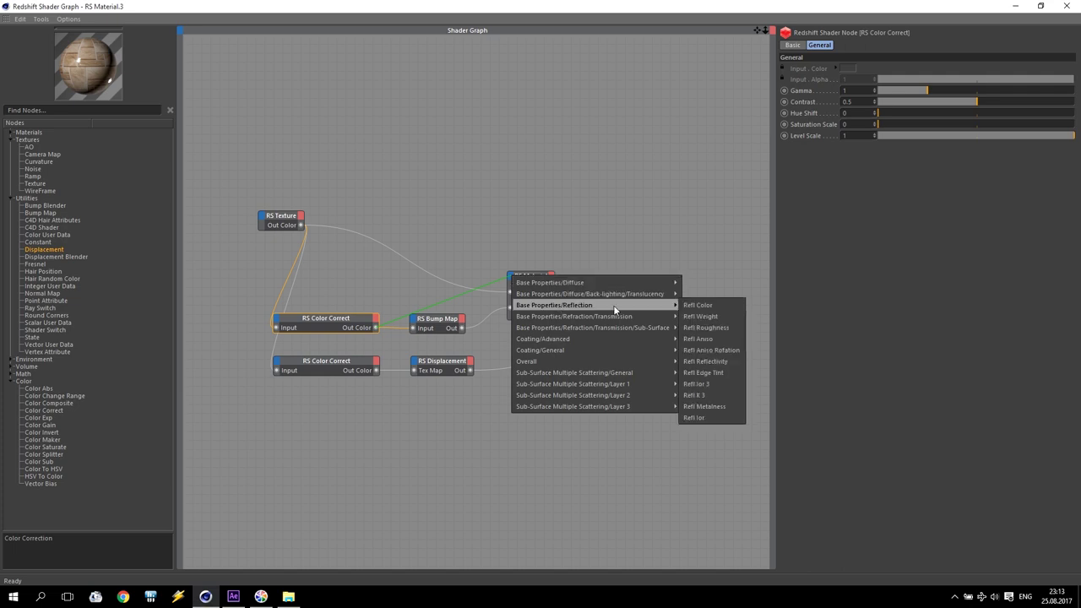
{"action": "left_click", "coordinate": [700, 315]}
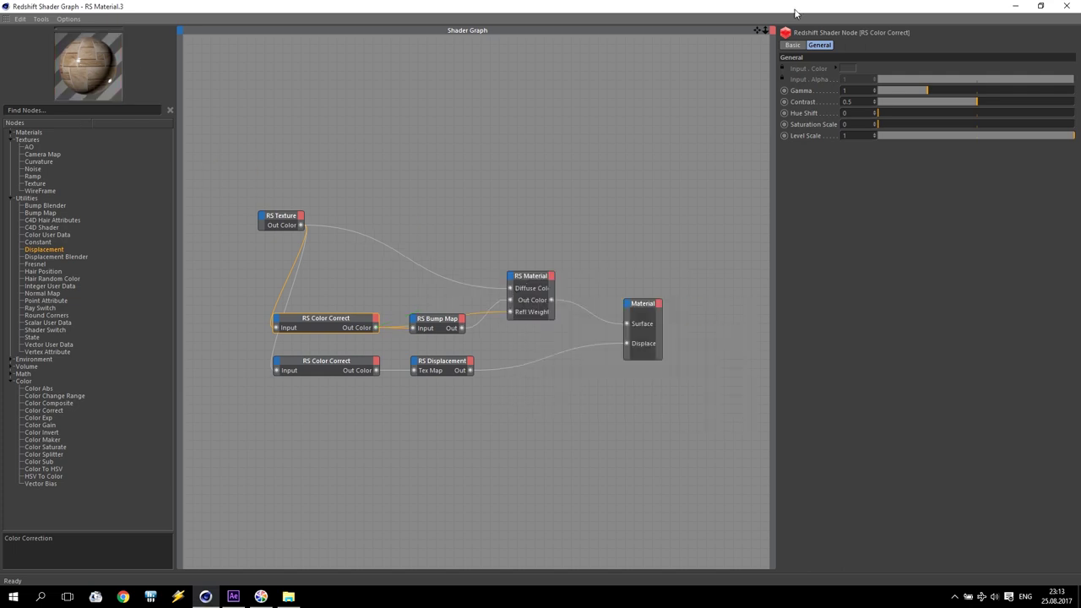
{"action": "left_click", "coordinate": [1063, 10]}
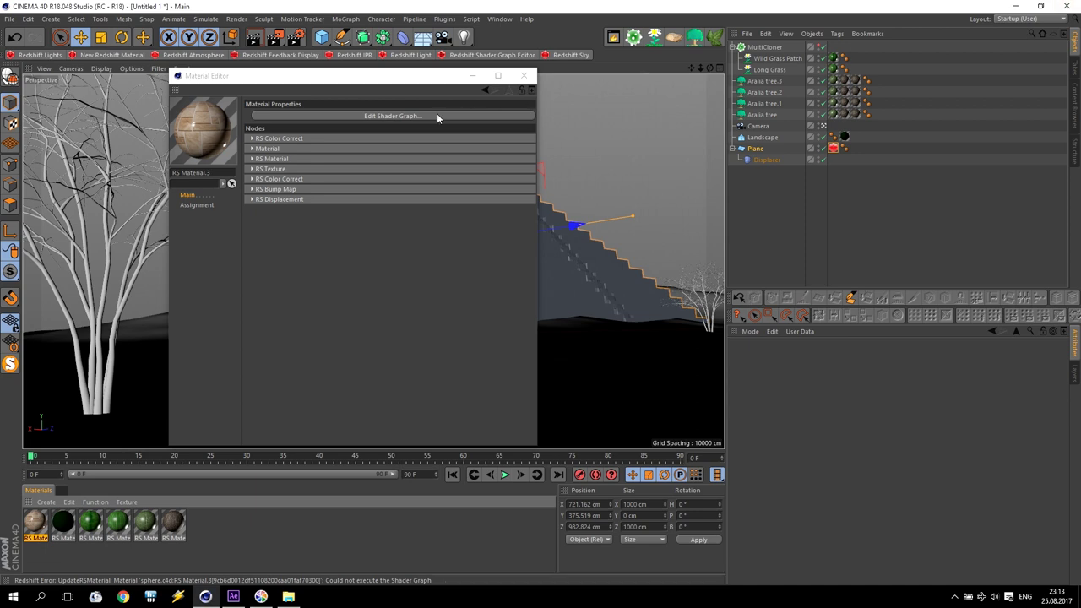
Step: Reopen the stone material's shader graph to review its node connections, and close it again
{"action": "left_click", "coordinate": [417, 119]}
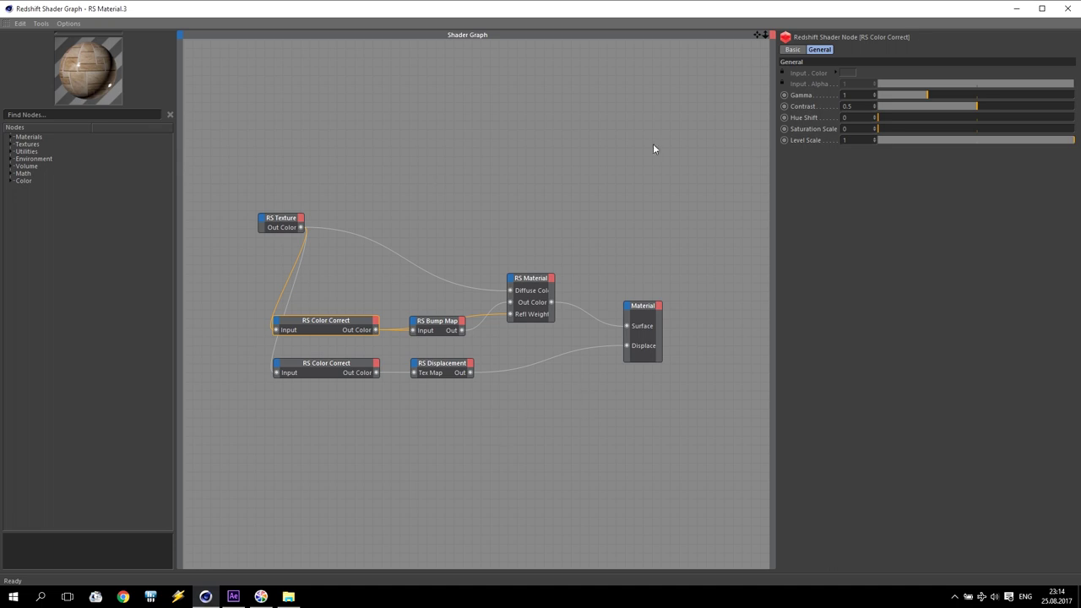
{"action": "left_click", "coordinate": [1066, 9]}
{"action": "left_click", "coordinate": [173, 496]}
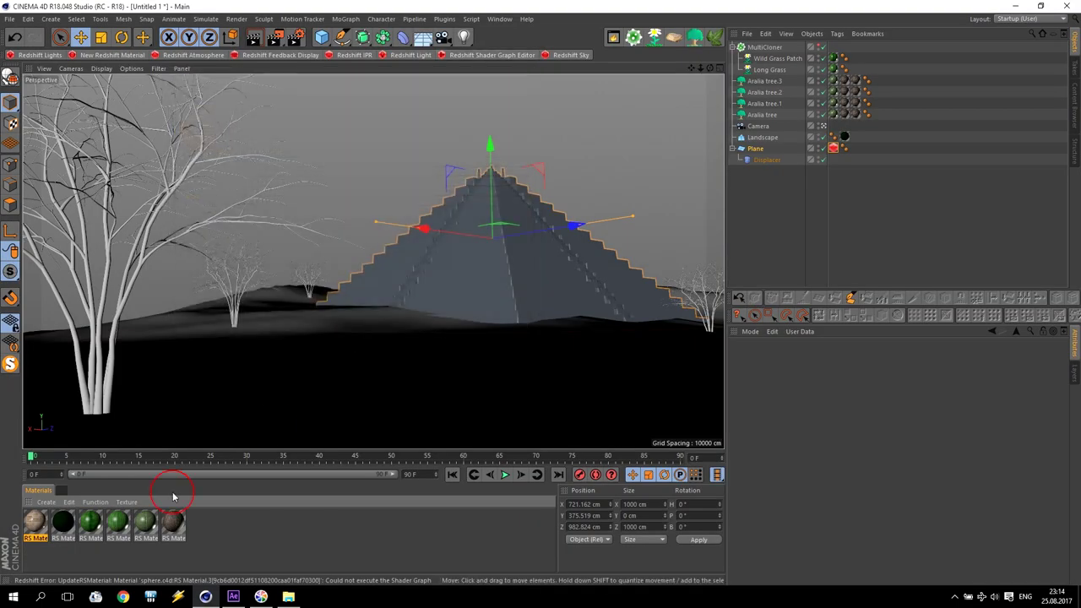
Step: Apply the stone material to the pyramid and set its texture projection to Cubic
{"action": "left_click", "coordinate": [350, 372]}
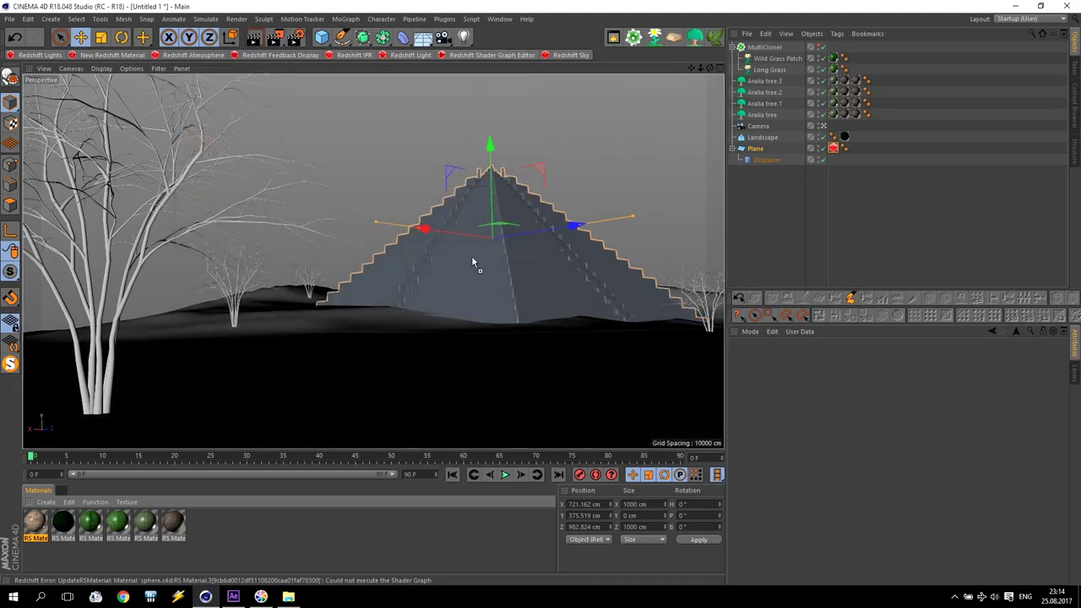
{"action": "left_click_drag", "start_coordinate": [472, 257], "coordinate": [471, 258]}
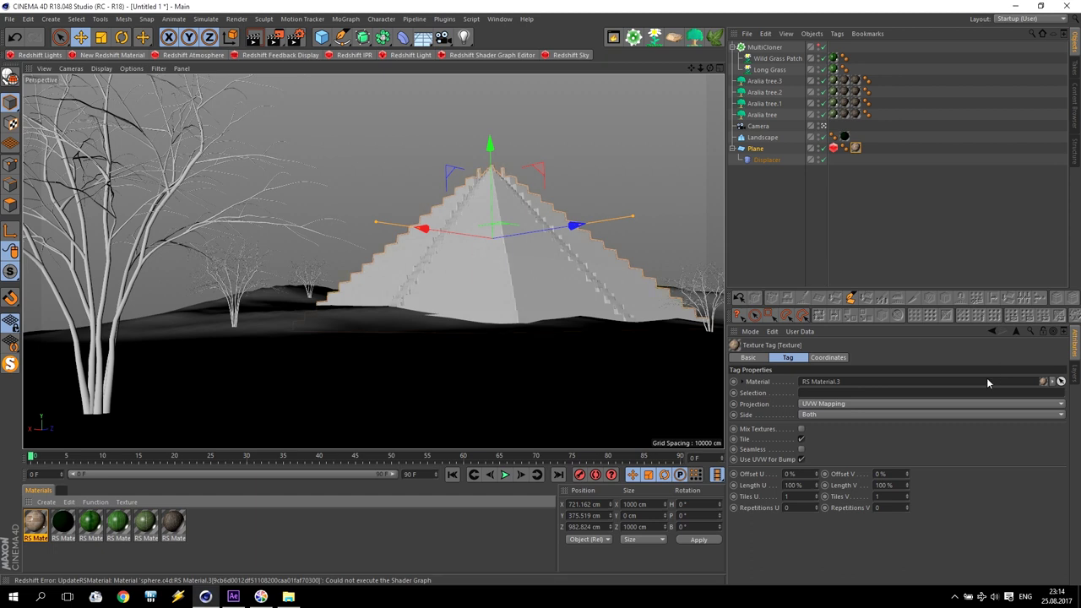
{"action": "left_click", "coordinate": [809, 405]}
{"action": "left_click", "coordinate": [827, 446]}
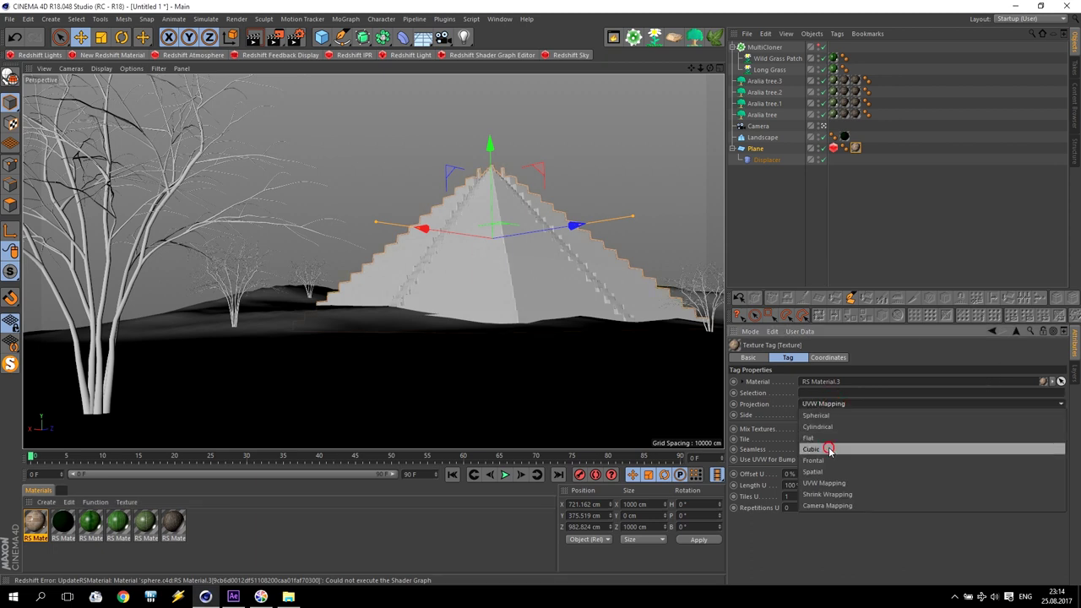
Step: Set the stone texture tag's Length U and Length V to 50%
{"action": "left_click", "coordinate": [756, 480]}
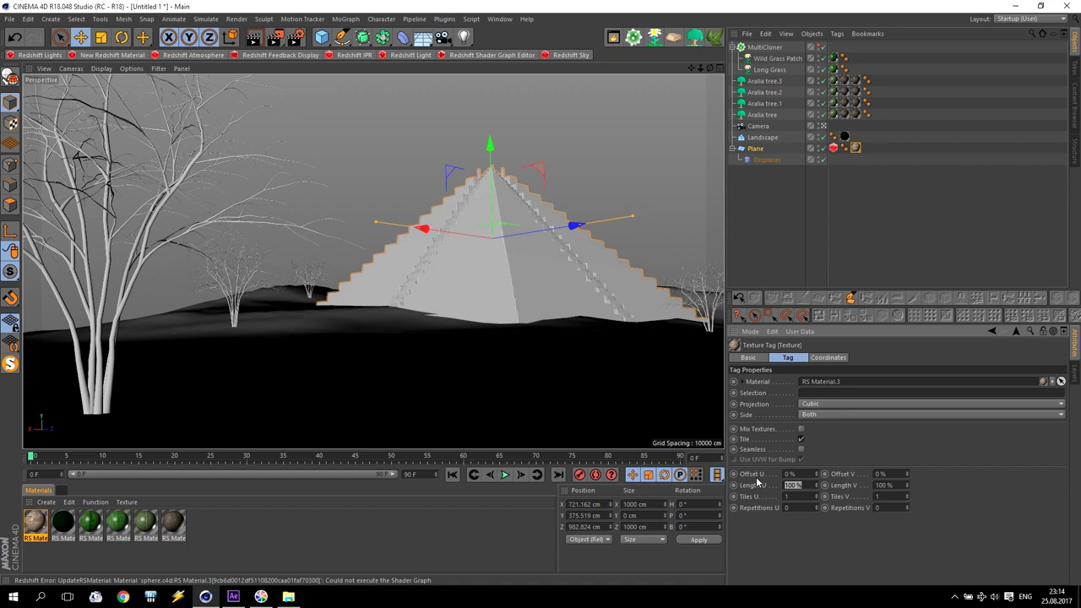
{"action": "type", "text": "50"}
{"action": "left_click", "coordinate": [899, 486]}
{"action": "type", "text": "50"}
{"action": "key", "text": "Return"}
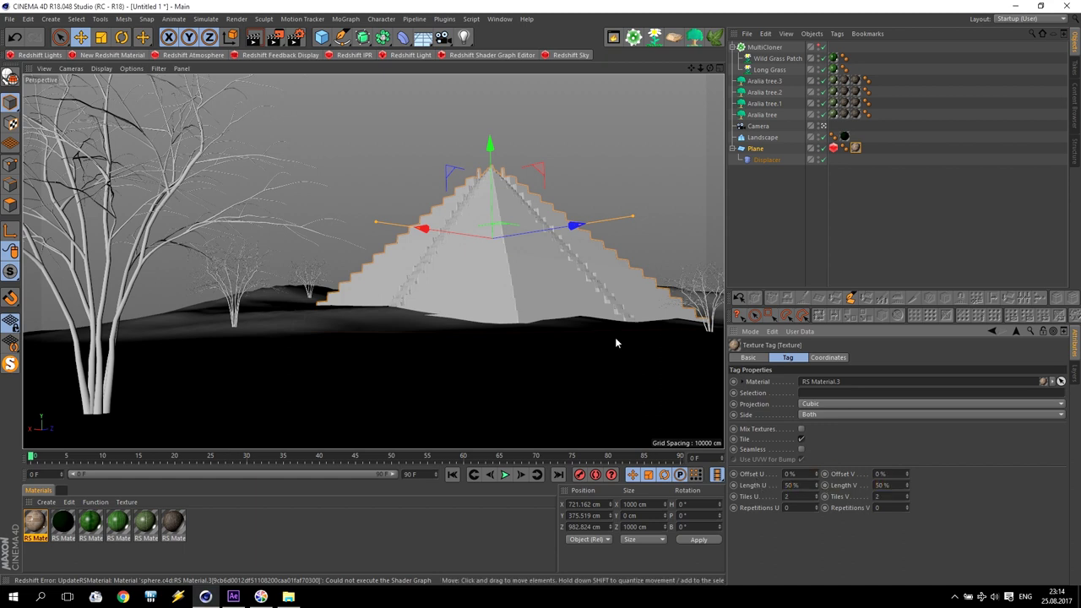
Step: Start an interactive Redshift IPR render of the scene and restore the main window to a smaller size
{"action": "left_click", "coordinate": [350, 57]}
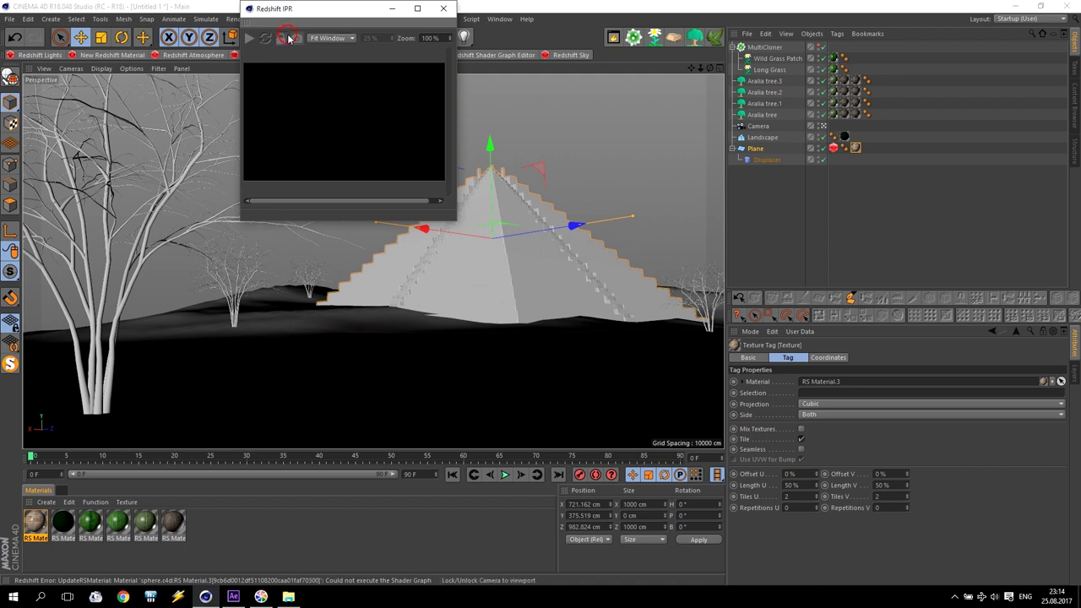
{"action": "left_click", "coordinate": [251, 39]}
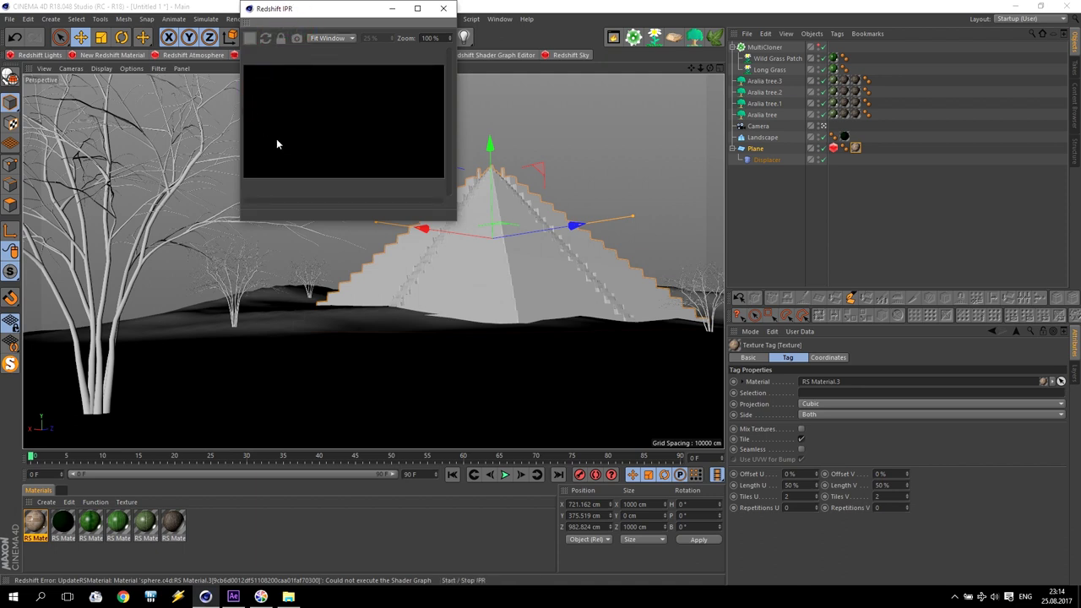
{"action": "left_click", "coordinate": [344, 91]}
{"action": "key", "text": "super+Down"}
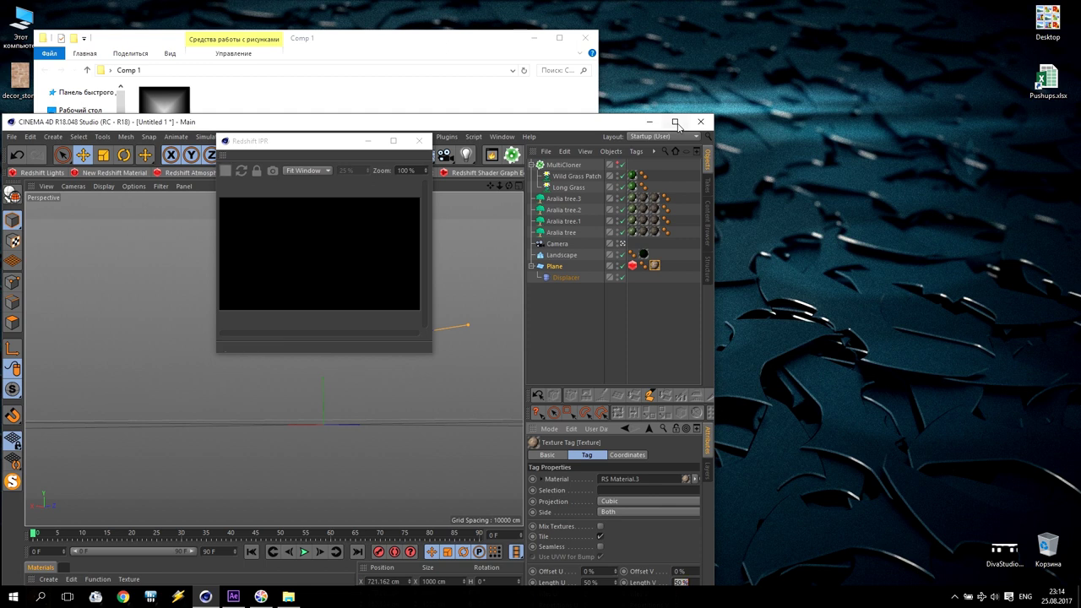
Step: Maximize the main window, refresh the Redshift IPR to check the stone pyramid in the scene, and close the preview
{"action": "left_click", "coordinate": [675, 123]}
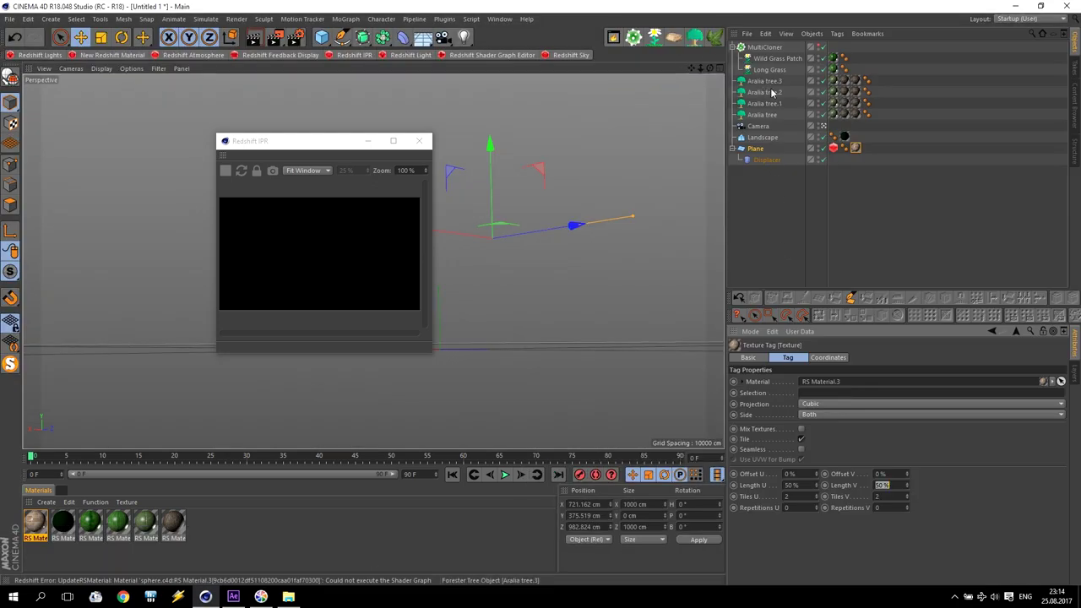
{"action": "left_click", "coordinate": [235, 170]}
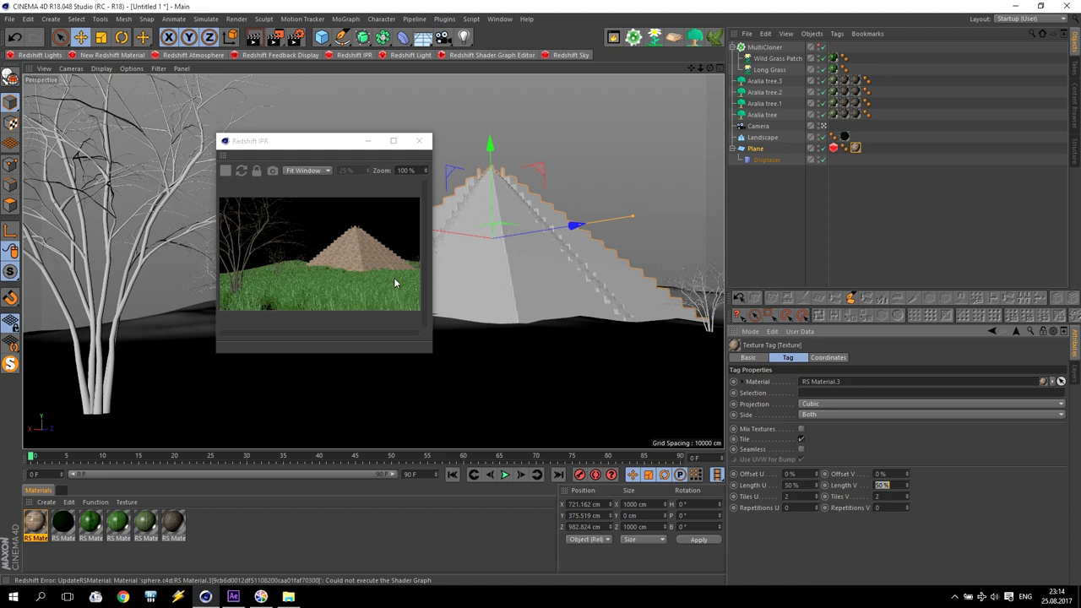
{"action": "left_click", "coordinate": [419, 140]}
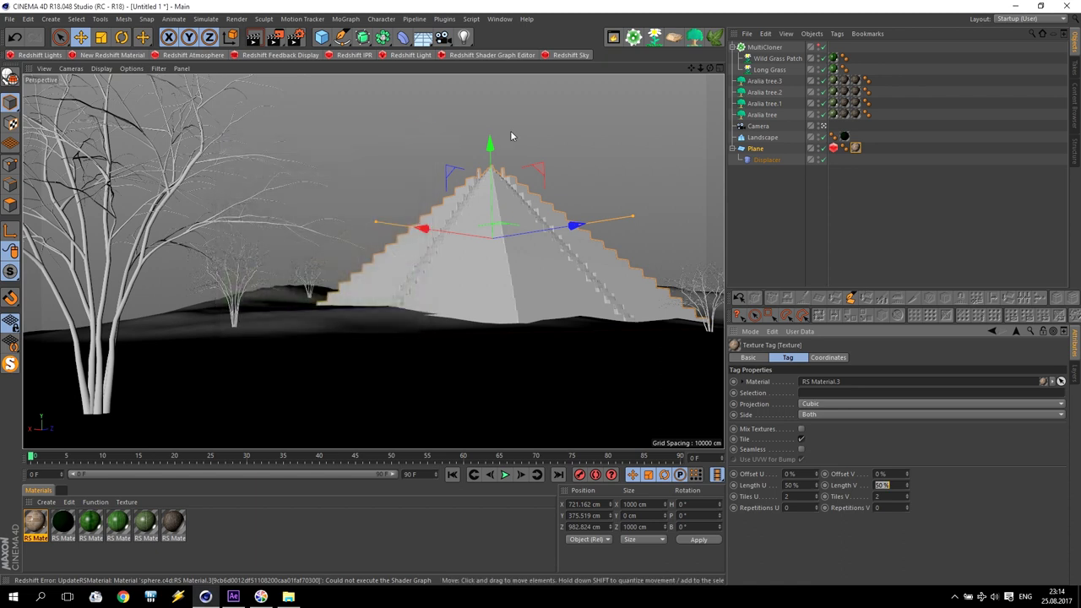
Step: Disable the four Aralia tree objects and the MultiCloner grass so that the landscape and pyramid remain active
{"action": "left_click", "coordinate": [823, 103]}
{"action": "left_click", "coordinate": [823, 88]}
{"action": "left_click", "coordinate": [823, 83]}
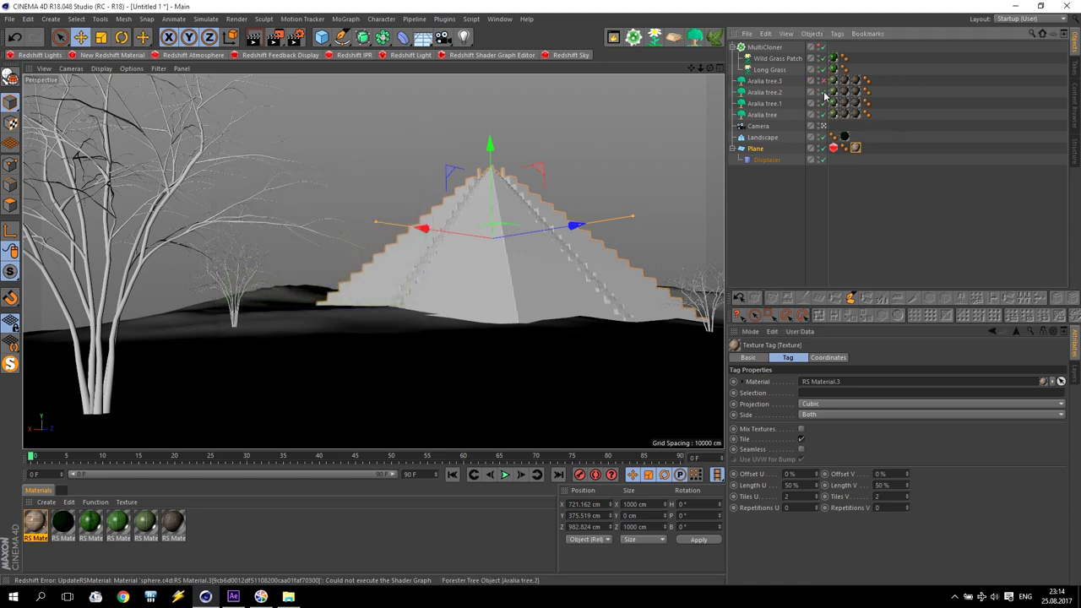
{"action": "left_click", "coordinate": [823, 93]}
{"action": "left_click", "coordinate": [823, 105]}
{"action": "left_click", "coordinate": [822, 115]}
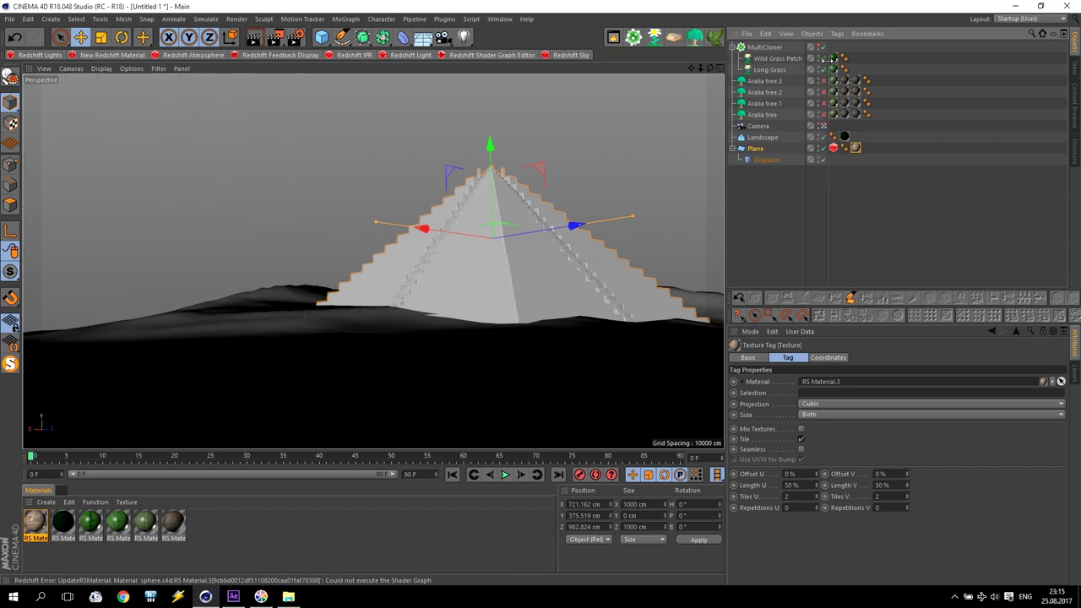
{"action": "left_click", "coordinate": [823, 58]}
{"action": "left_click", "coordinate": [824, 48]}
Step: Start a Redshift IPR render of the reduced scene and enlarge its window to examine the pyramid's stone texture
{"action": "left_click", "coordinate": [359, 56]}
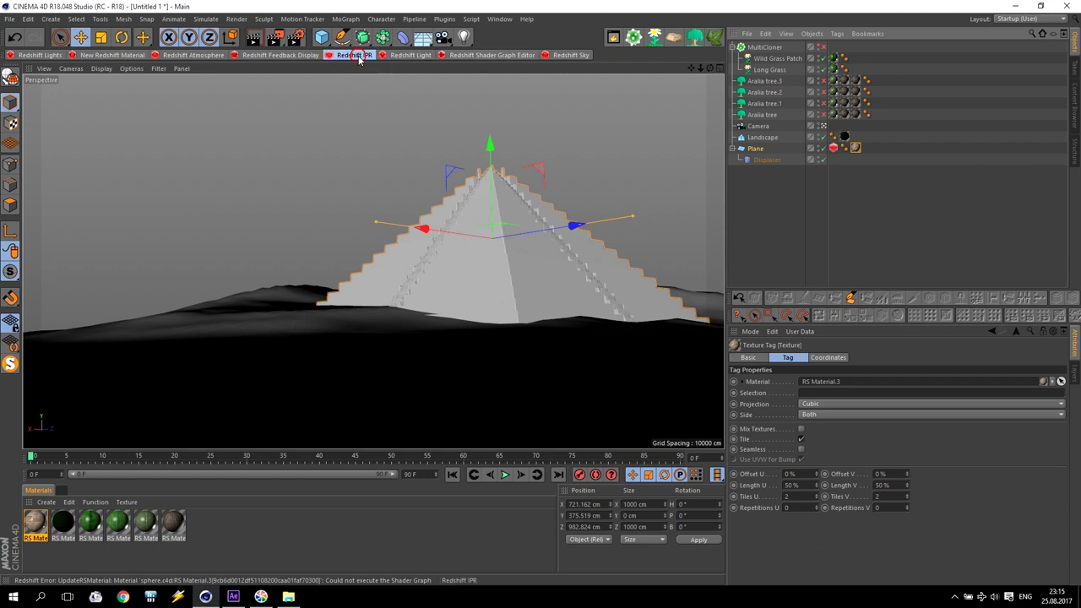
{"action": "left_click_drag", "start_coordinate": [261, 149], "coordinate": [81, 88]}
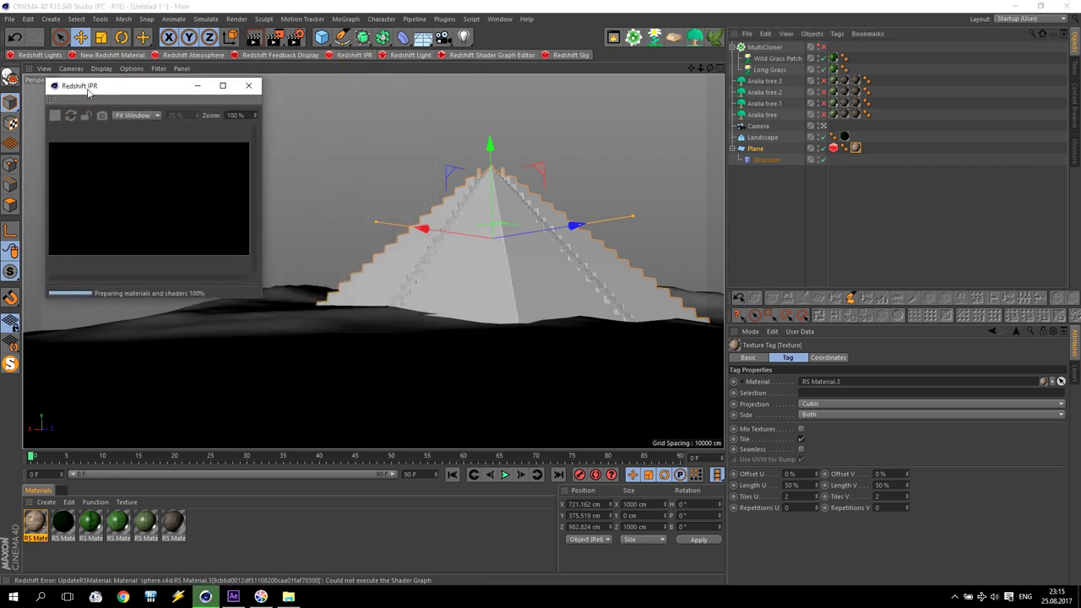
{"action": "left_click_drag", "start_coordinate": [249, 302], "coordinate": [753, 543]}
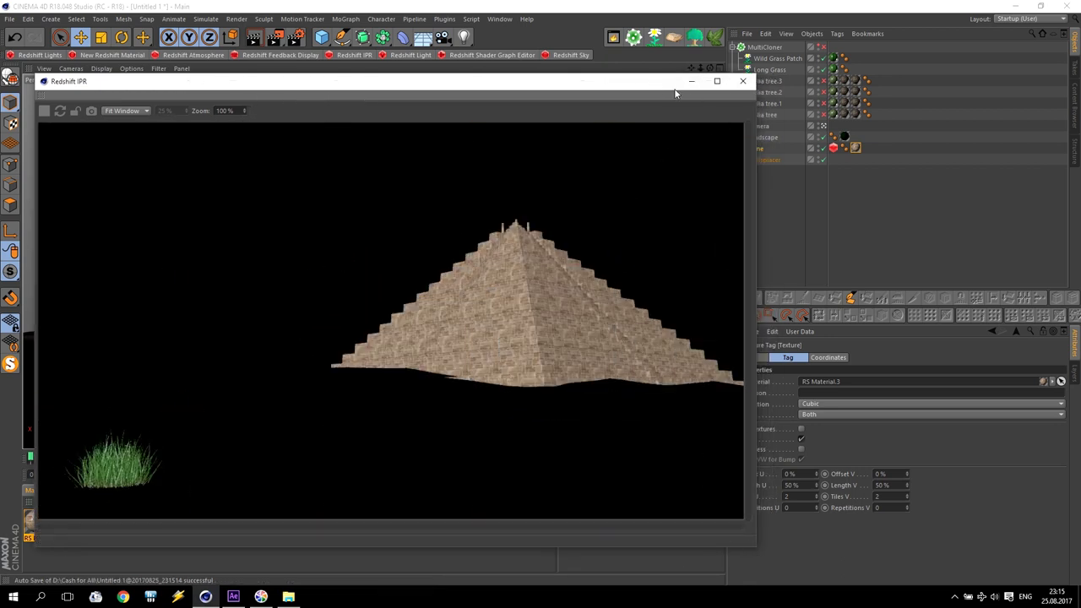
{"action": "left_click_drag", "start_coordinate": [676, 93], "coordinate": [604, 79]}
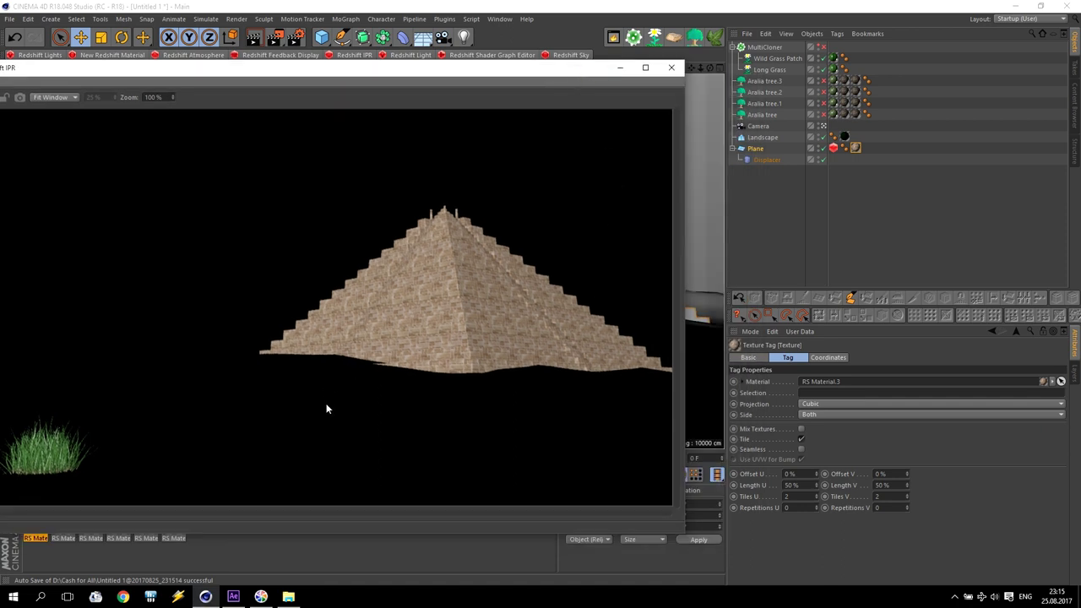
Step: Enable Tessellation and Displacement in the Redshift Mesh tag of the Plane, and close the IPR preview
{"action": "left_click", "coordinate": [749, 152]}
{"action": "left_click", "coordinate": [833, 148]}
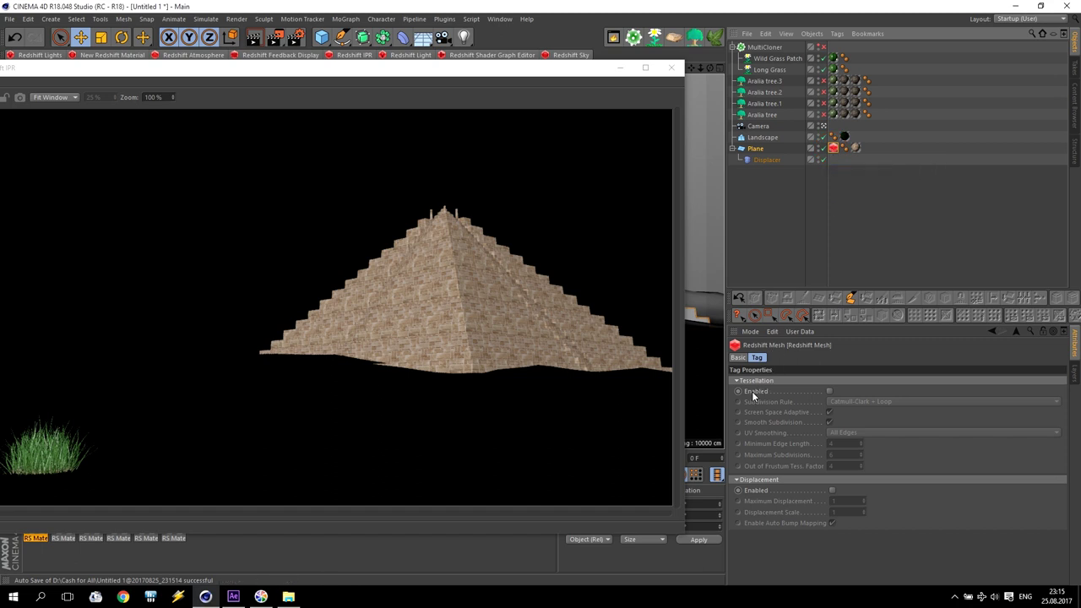
{"action": "left_click", "coordinate": [828, 391]}
{"action": "left_click", "coordinate": [832, 490]}
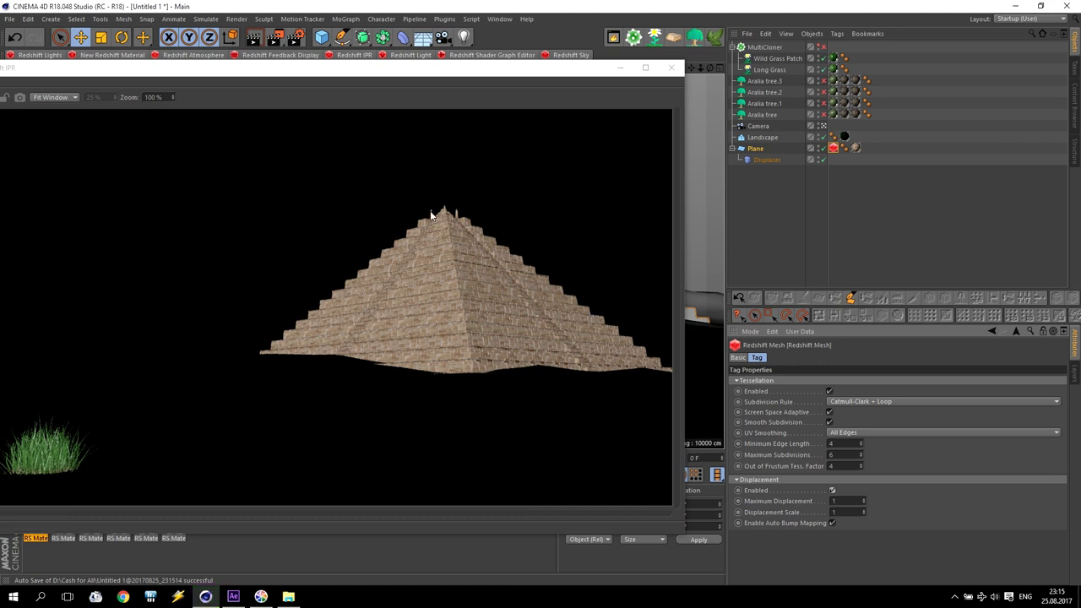
{"action": "left_click", "coordinate": [671, 69]}
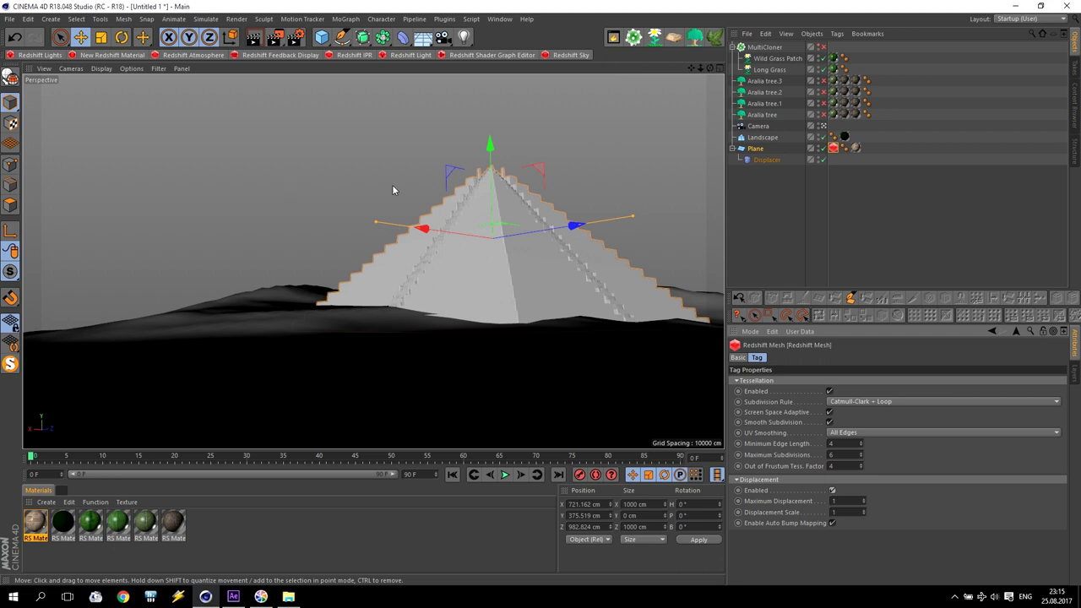
{"action": "left_click", "coordinate": [351, 56]}
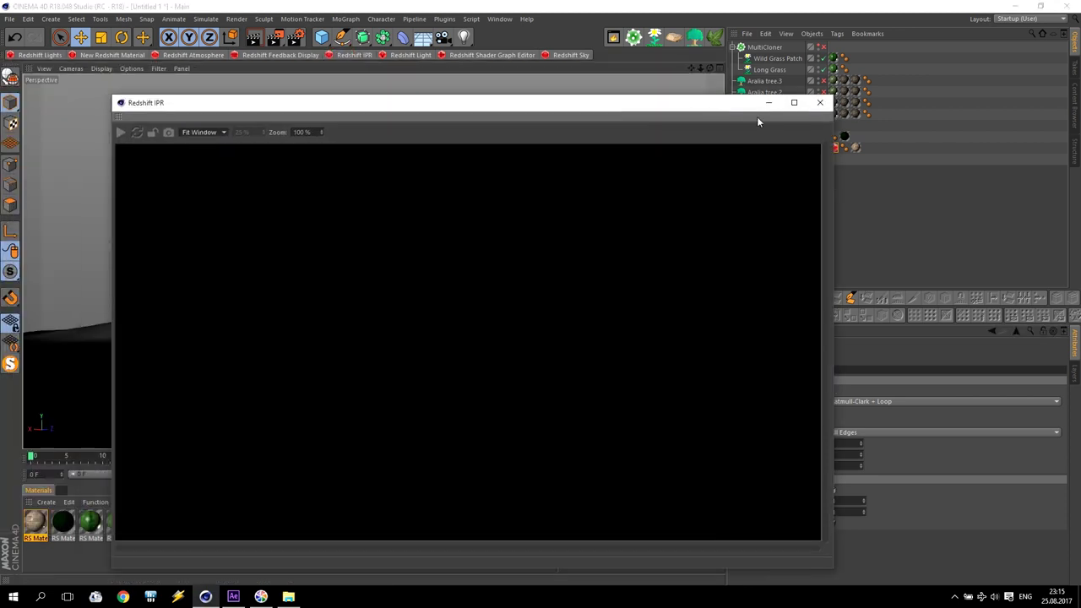
{"action": "left_click", "coordinate": [819, 102]}
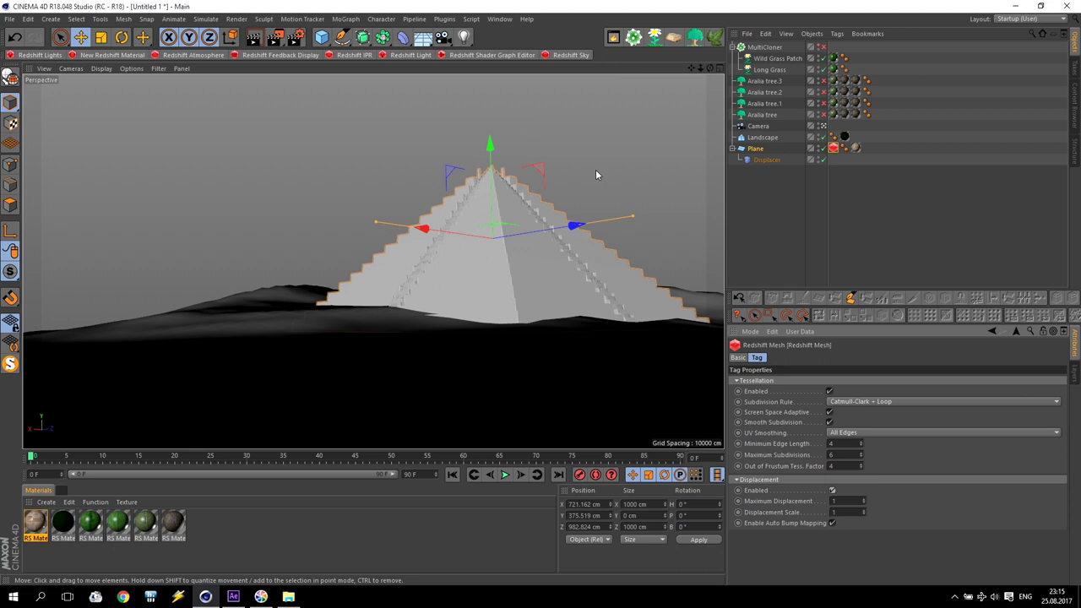
Step: Create a Redshift Sky environment from the Environment section of the Redshift render settings, and close the settings
{"action": "left_click", "coordinate": [294, 37]}
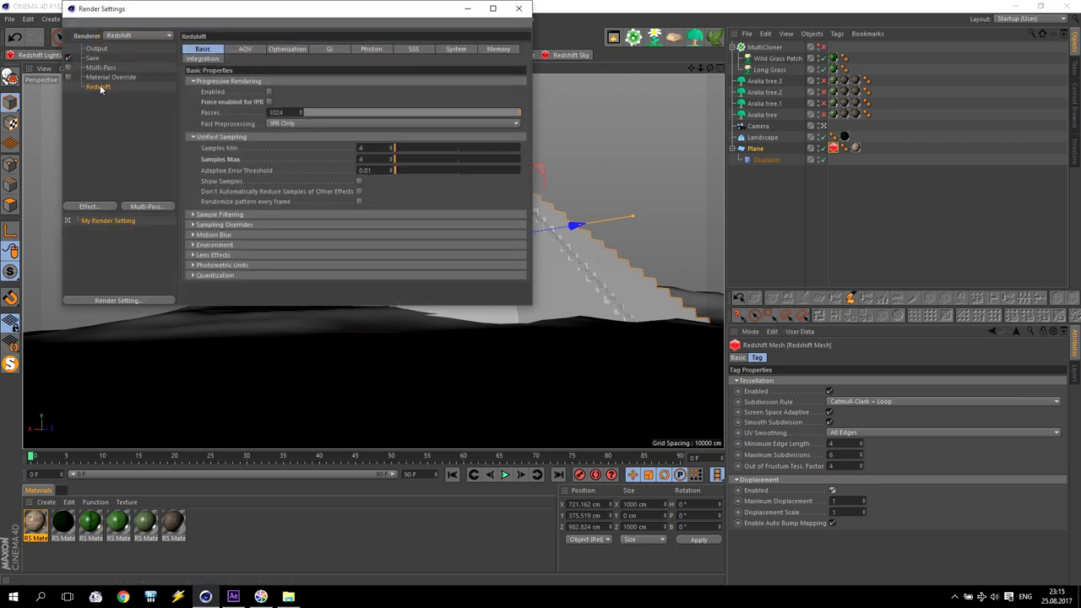
{"action": "left_click", "coordinate": [193, 245]}
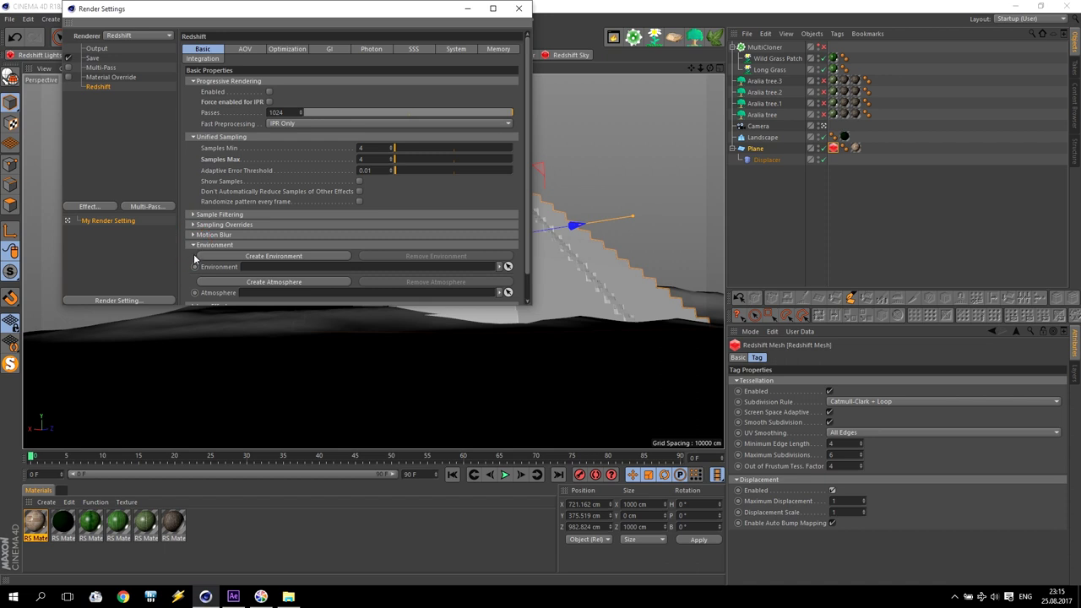
{"action": "left_click", "coordinate": [305, 256]}
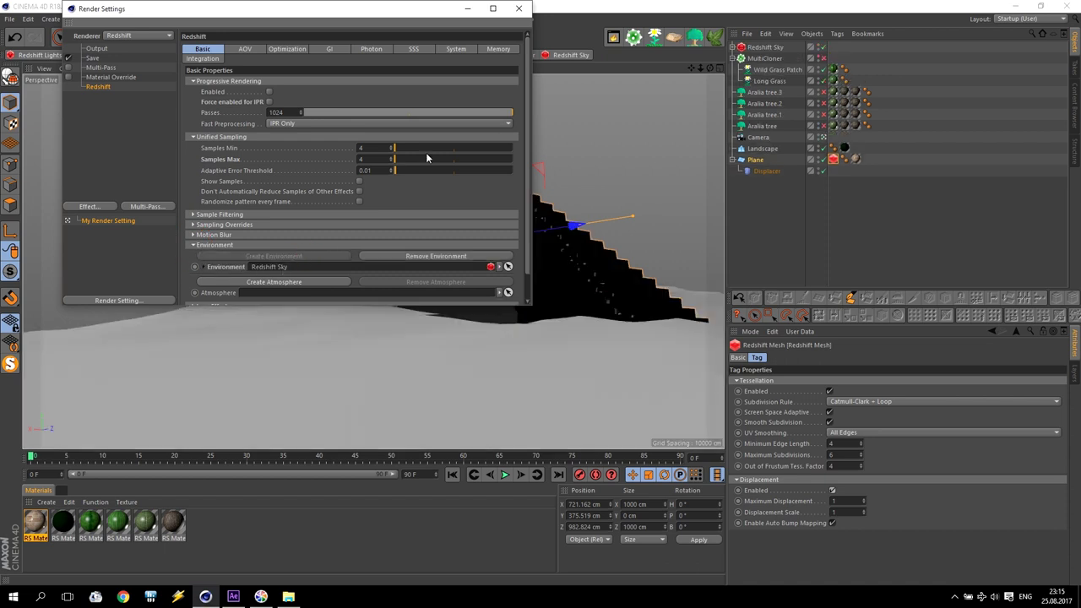
{"action": "left_click", "coordinate": [518, 8]}
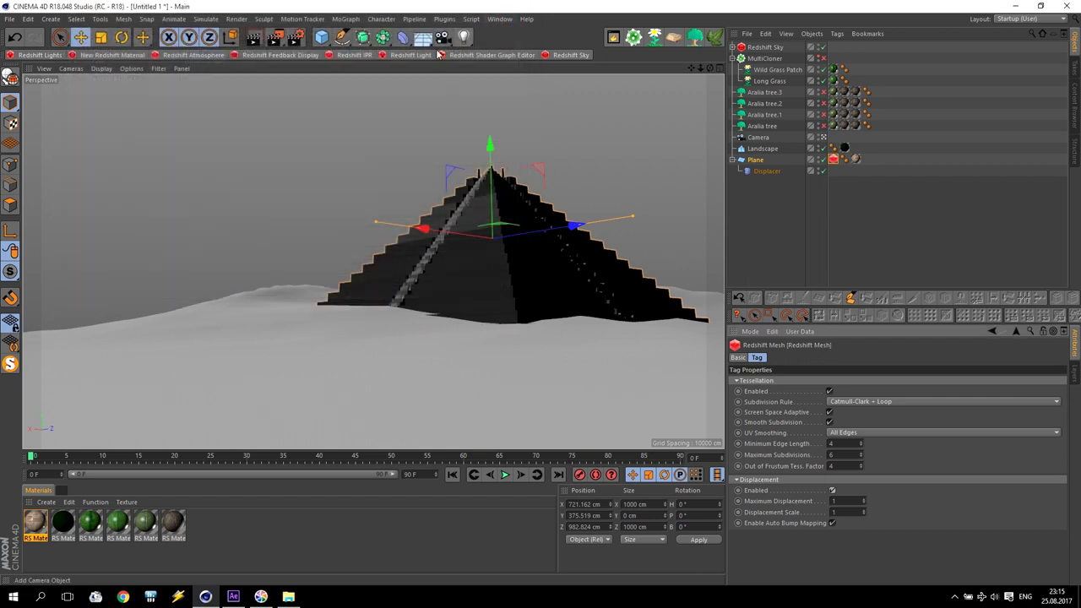
Step: Start a Redshift IPR render in a smaller window beside the viewport and toggle its lock
{"action": "left_click", "coordinate": [345, 59]}
{"action": "left_click_drag", "start_coordinate": [108, 92], "coordinate": [497, 307]}
{"action": "left_click_drag", "start_coordinate": [583, 319], "coordinate": [815, 239]}
{"action": "left_click", "coordinate": [738, 260]}
{"action": "left_click", "coordinate": [769, 263]}
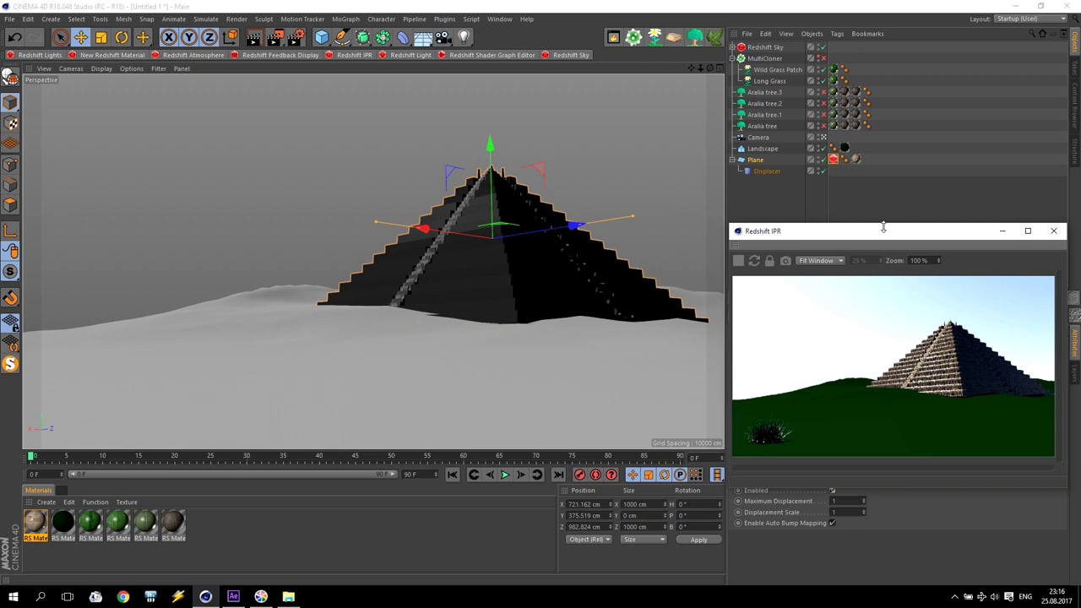
Step: Rotate the Redshift Sun under Redshift Sky to about H -59°, P -13°, B -34° for a low sunset, and close the IPR
{"action": "left_click", "coordinate": [733, 48]}
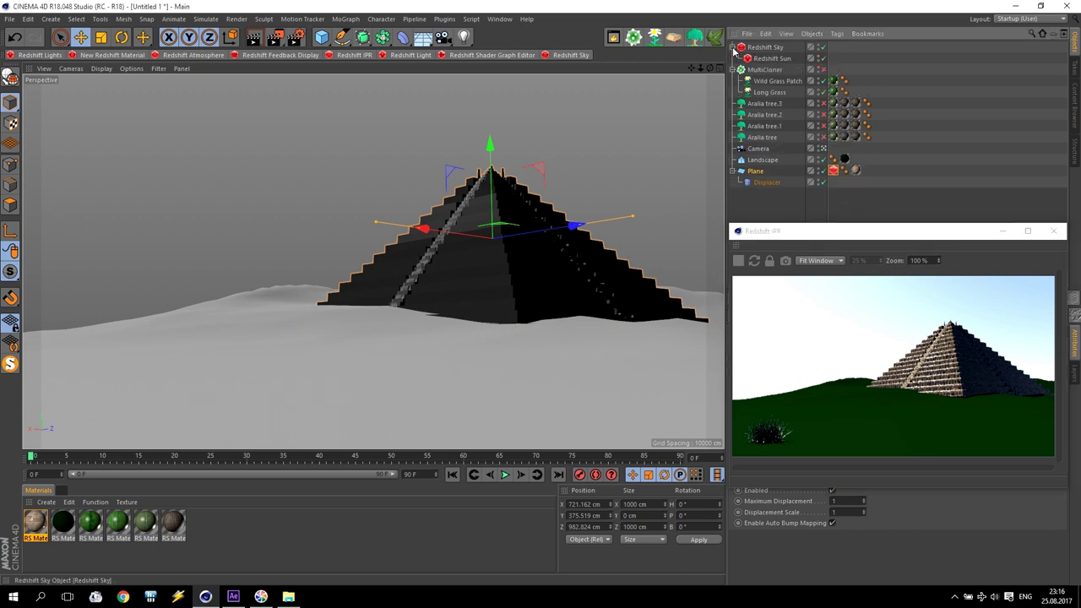
{"action": "left_click", "coordinate": [770, 48]}
{"action": "left_click", "coordinate": [774, 59]}
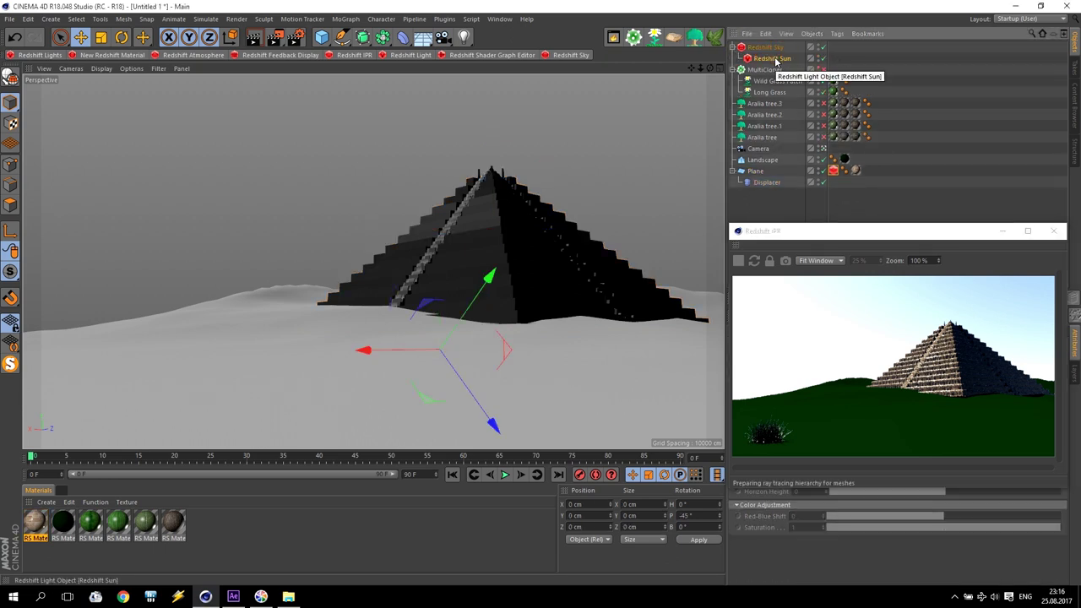
{"action": "left_click", "coordinate": [121, 39]}
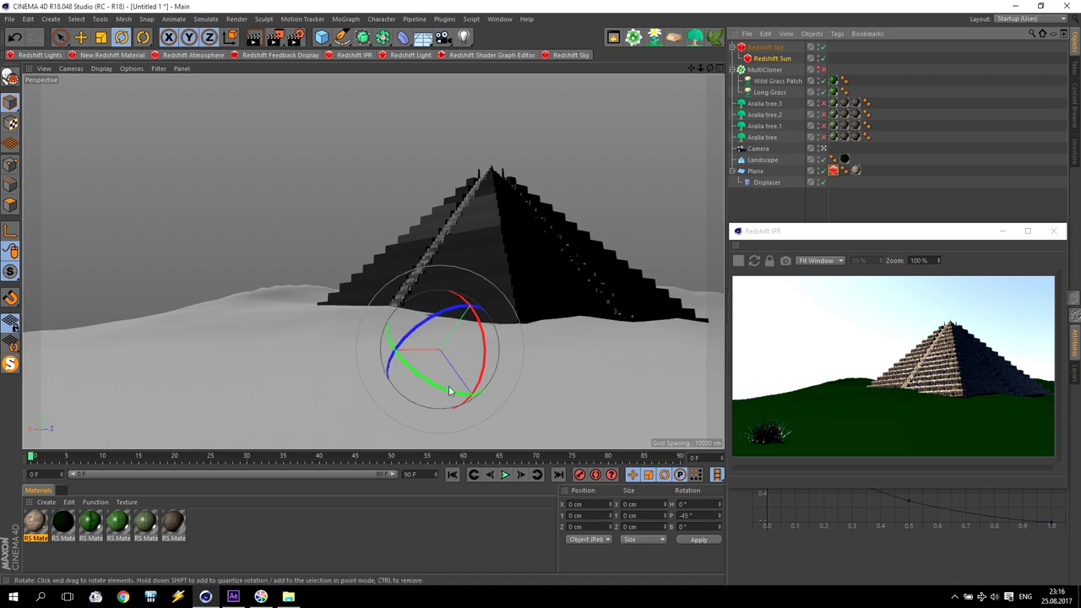
{"action": "left_click_drag", "start_coordinate": [449, 391], "coordinate": [398, 360]}
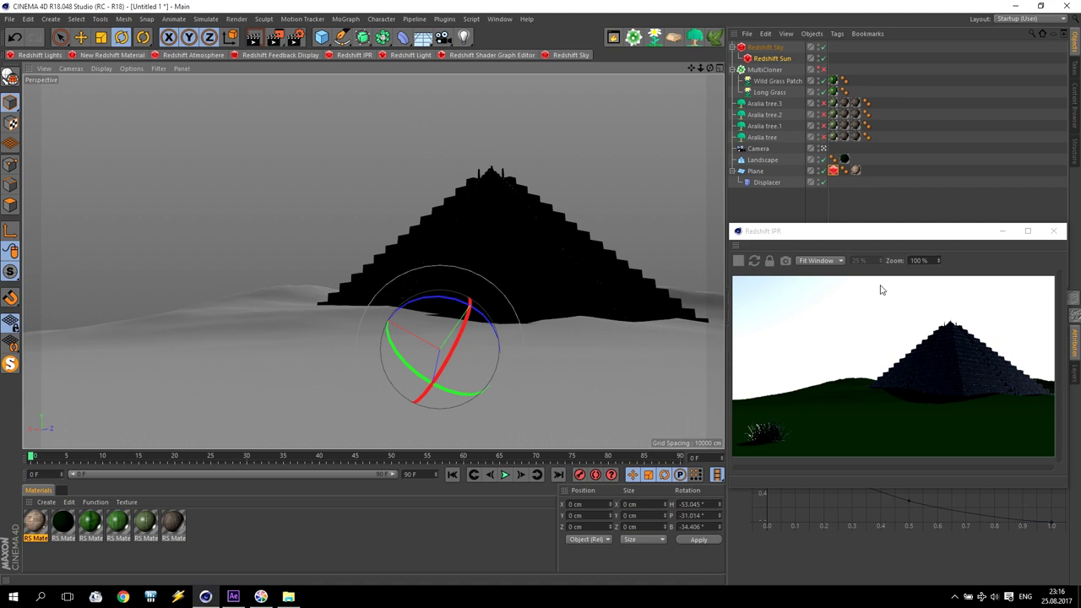
{"action": "left_click_drag", "start_coordinate": [489, 357], "coordinate": [473, 319]}
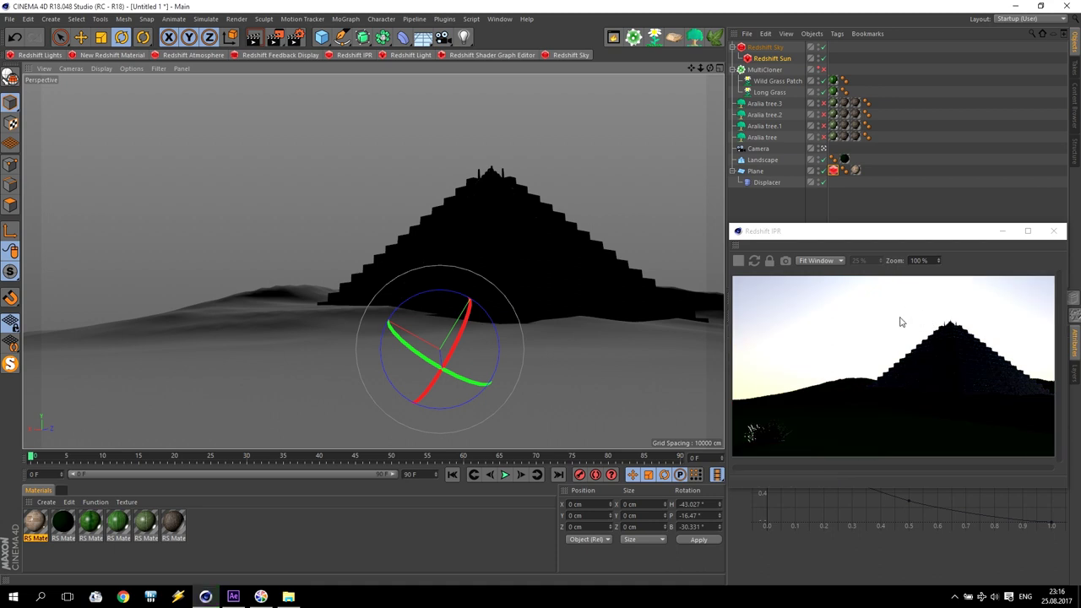
{"action": "left_click_drag", "start_coordinate": [477, 377], "coordinate": [422, 355]}
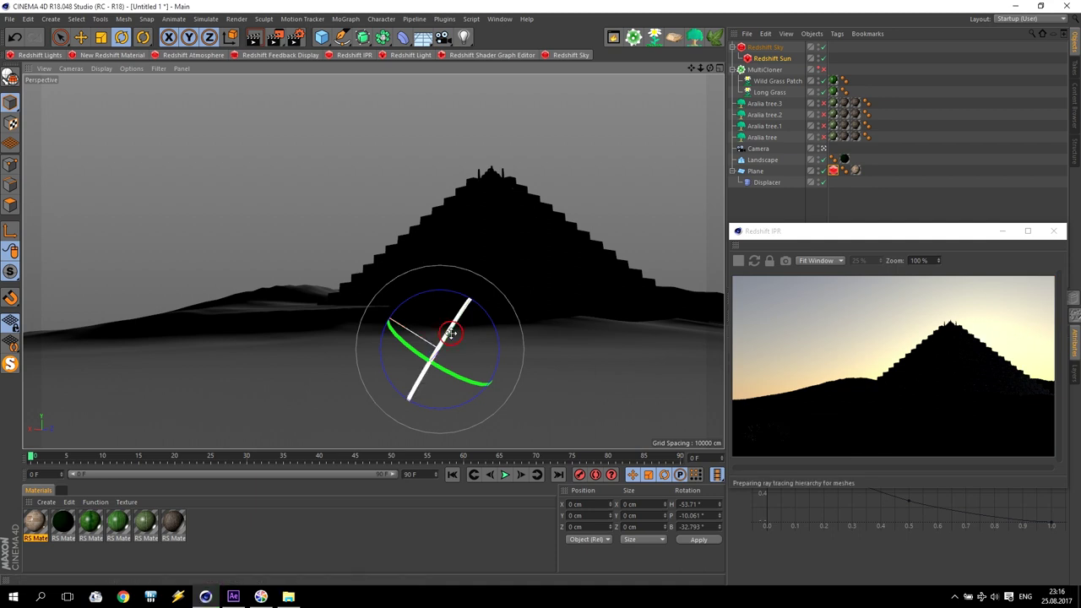
{"action": "left_click_drag", "start_coordinate": [449, 329], "coordinate": [445, 337]}
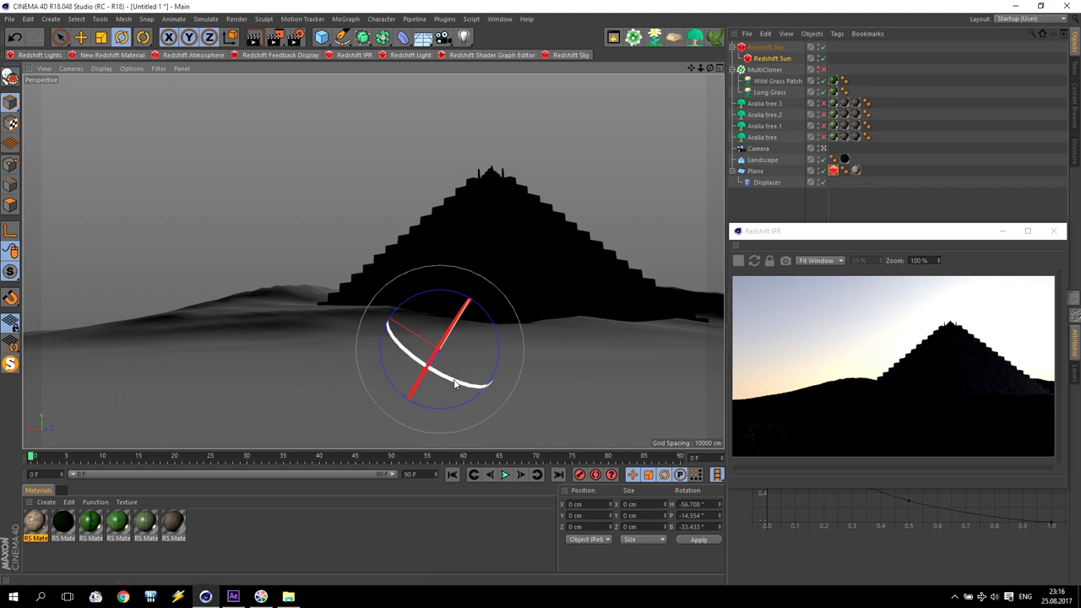
{"action": "left_click_drag", "start_coordinate": [454, 384], "coordinate": [440, 364]}
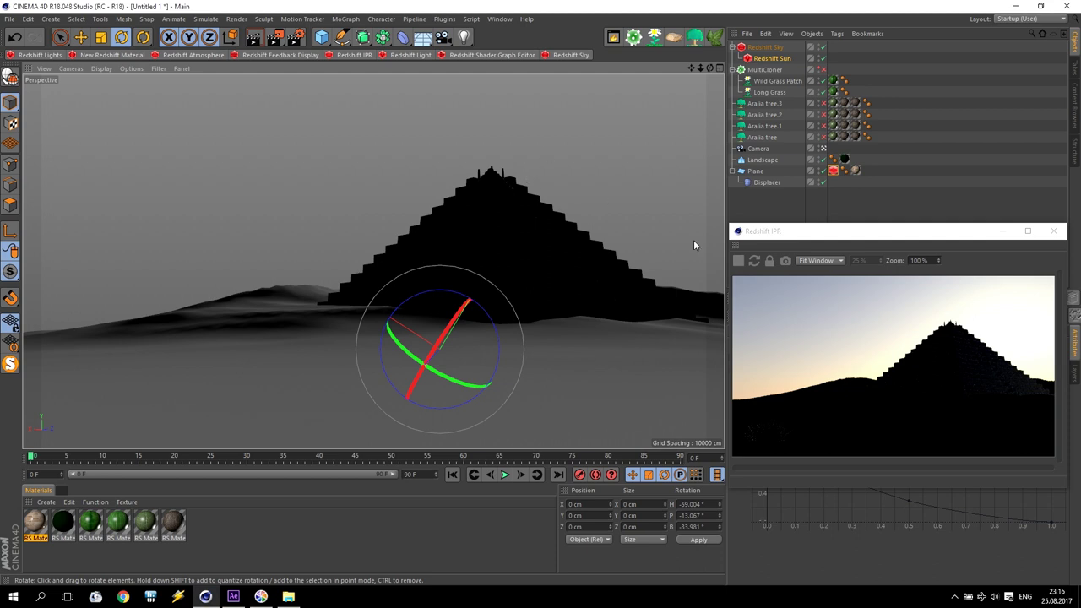
{"action": "left_click", "coordinate": [1053, 231]}
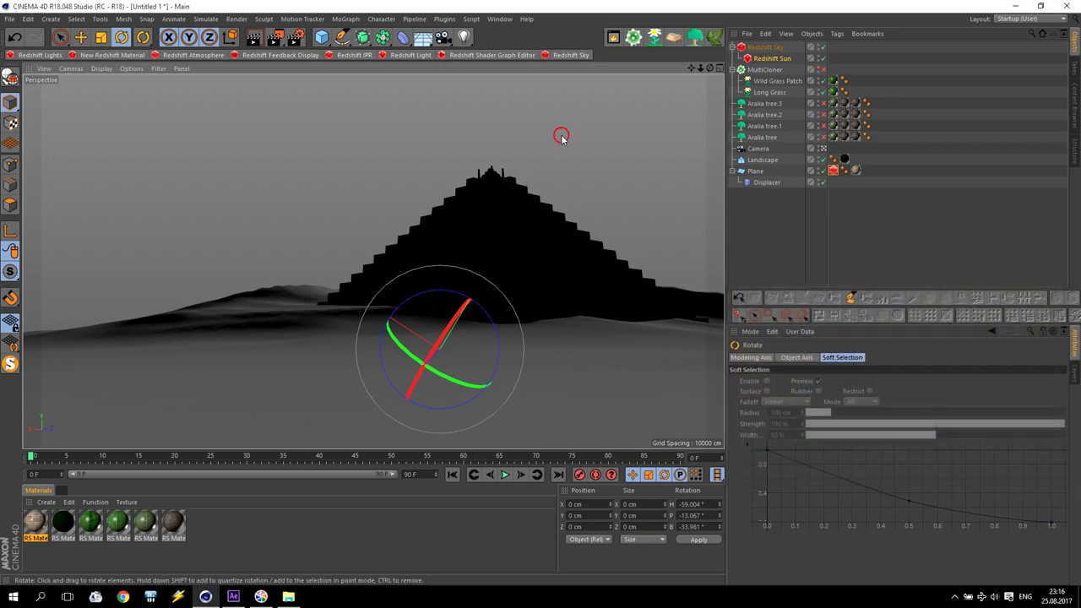
{"action": "key", "text": "Delete"}
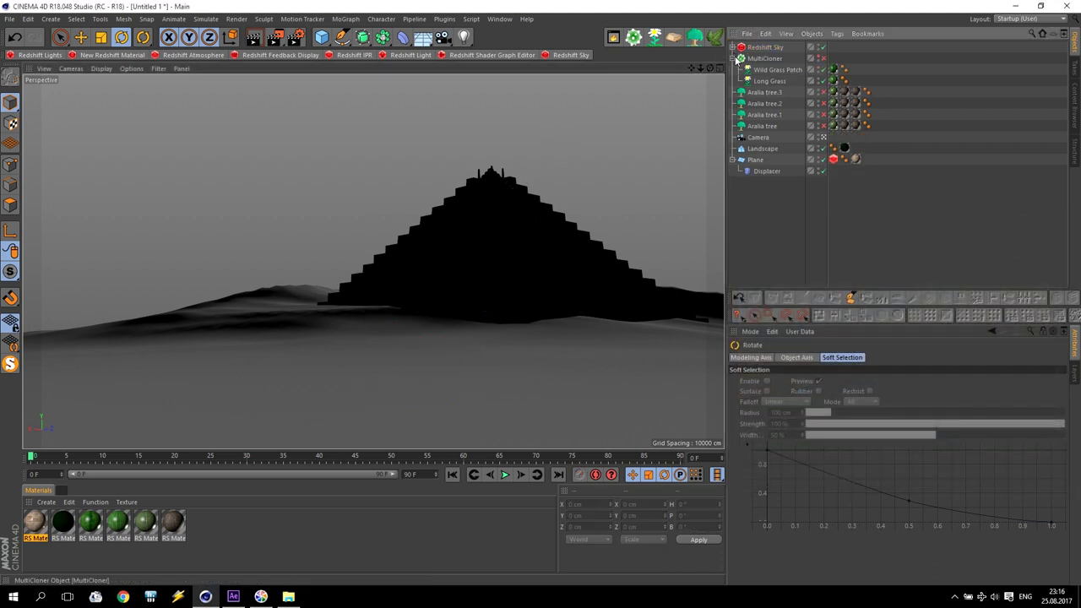
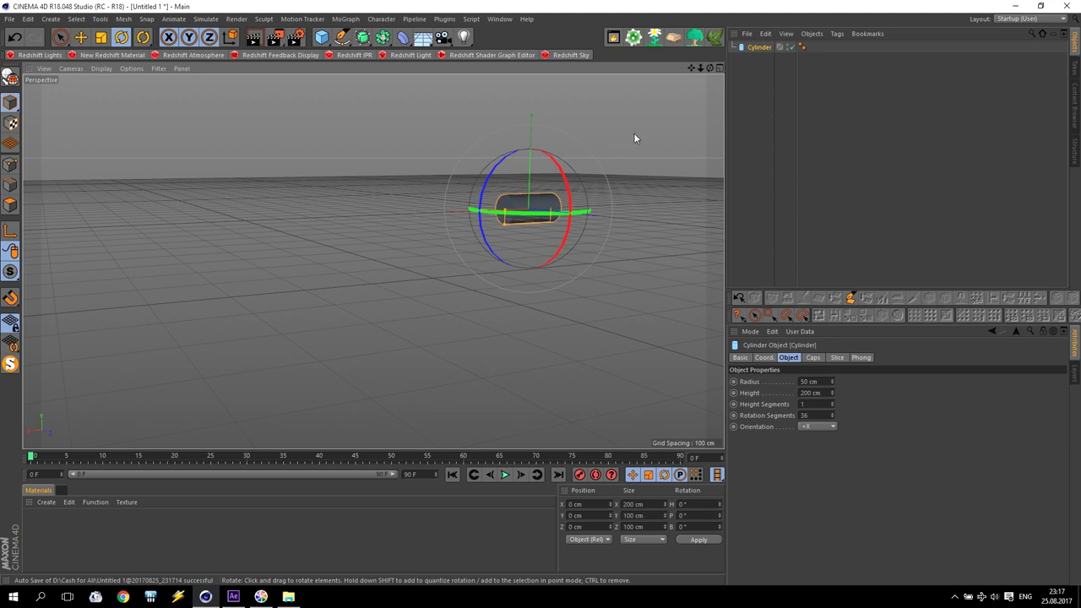
Step: Set the cylinder's radius to 10 cm, working in the enlarged Top view
{"action": "middle_click", "coordinate": [494, 289]}
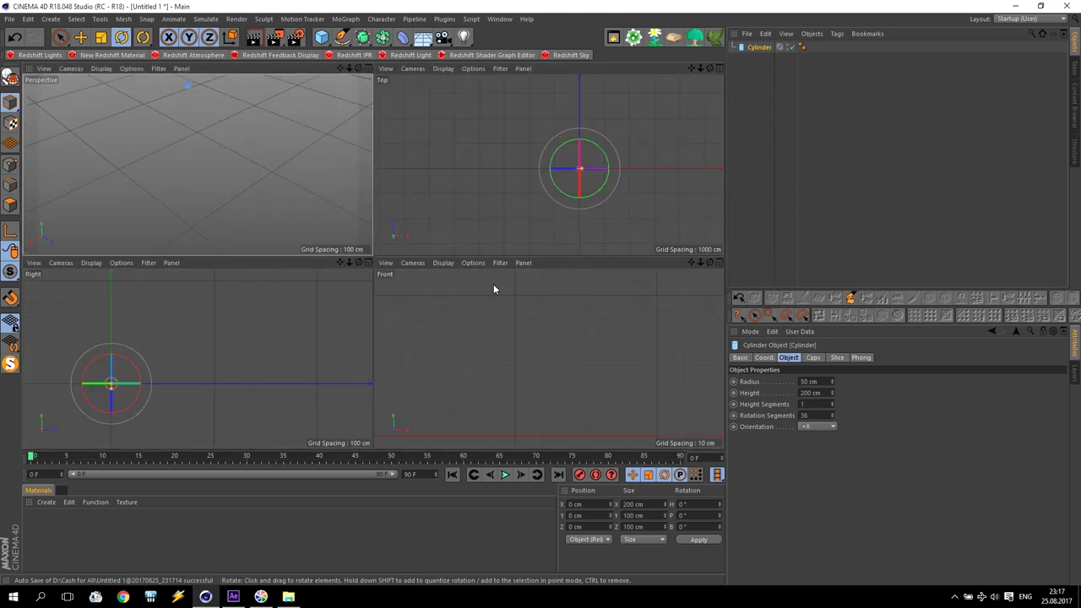
{"action": "middle_click", "coordinate": [496, 202]}
{"action": "scroll", "coordinate": [472, 299], "scroll_direction": "up", "scroll_amount": 6}
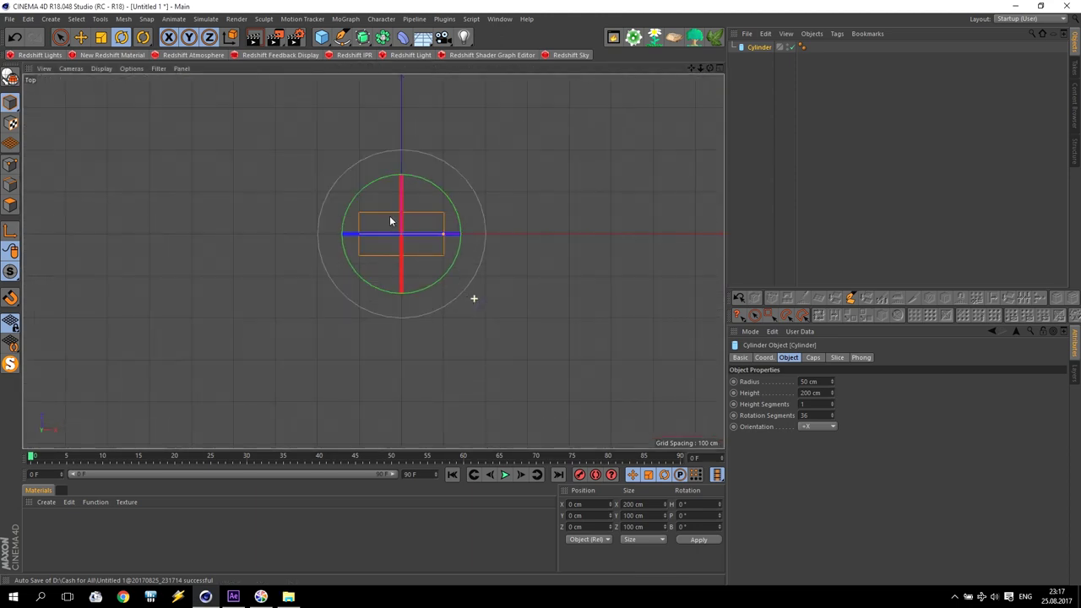
{"action": "left_click", "coordinate": [586, 243]}
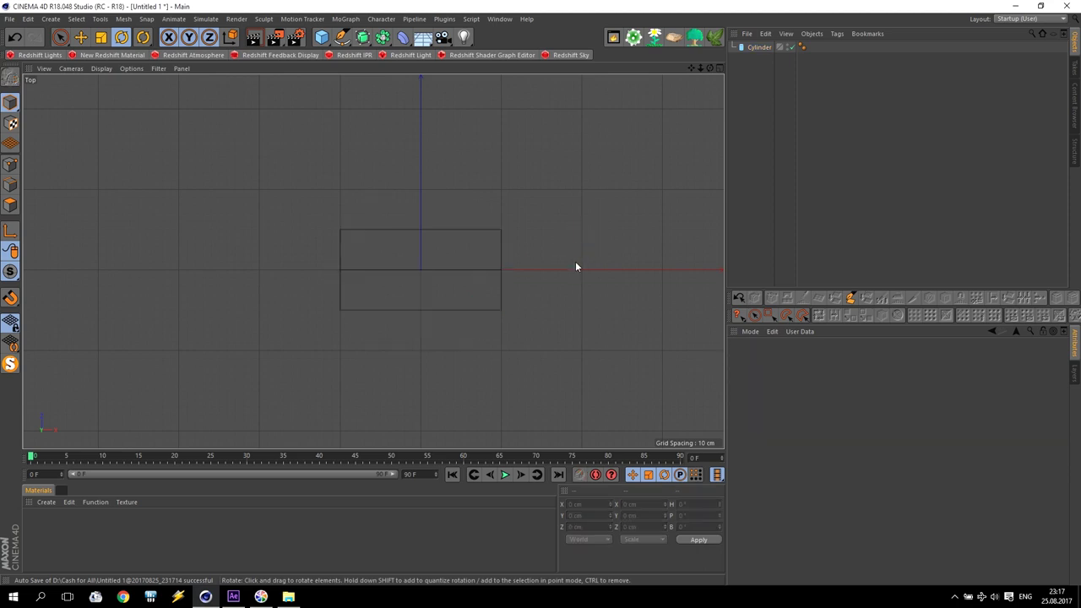
{"action": "left_click", "coordinate": [425, 280]}
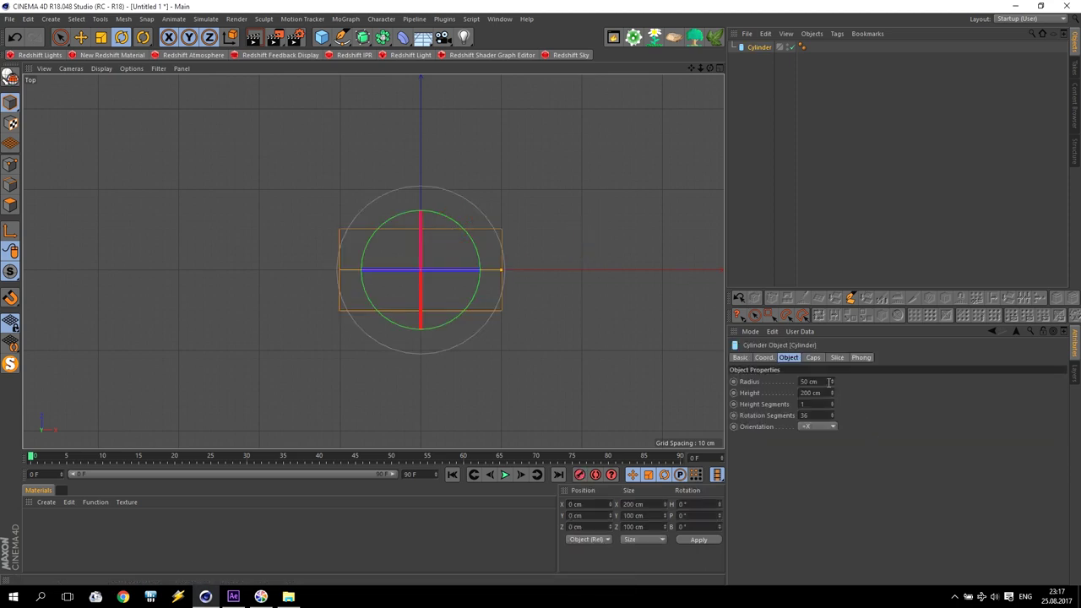
{"action": "left_click_drag", "start_coordinate": [829, 384], "coordinate": [714, 384]}
{"action": "type", "text": "10"}
{"action": "key", "text": "Return"}
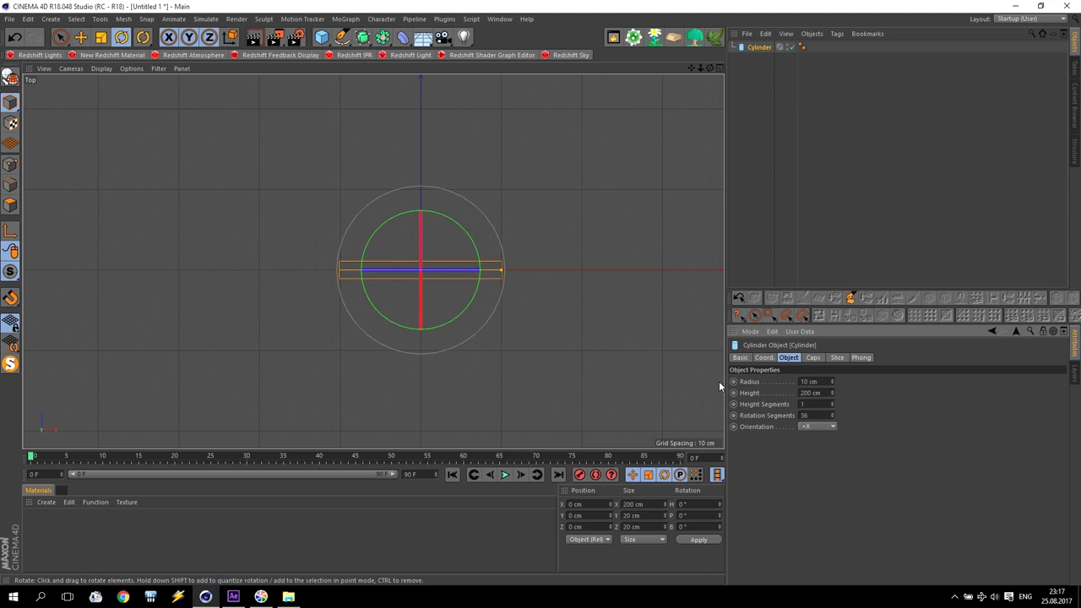
Step: Set the cylinder's radius to 2 cm and its height to 45 cm
{"action": "left_click", "coordinate": [760, 377]}
{"action": "type", "text": "5"}
{"action": "key", "text": "Return"}
{"action": "left_click_drag", "start_coordinate": [833, 398], "coordinate": [802, 397]}
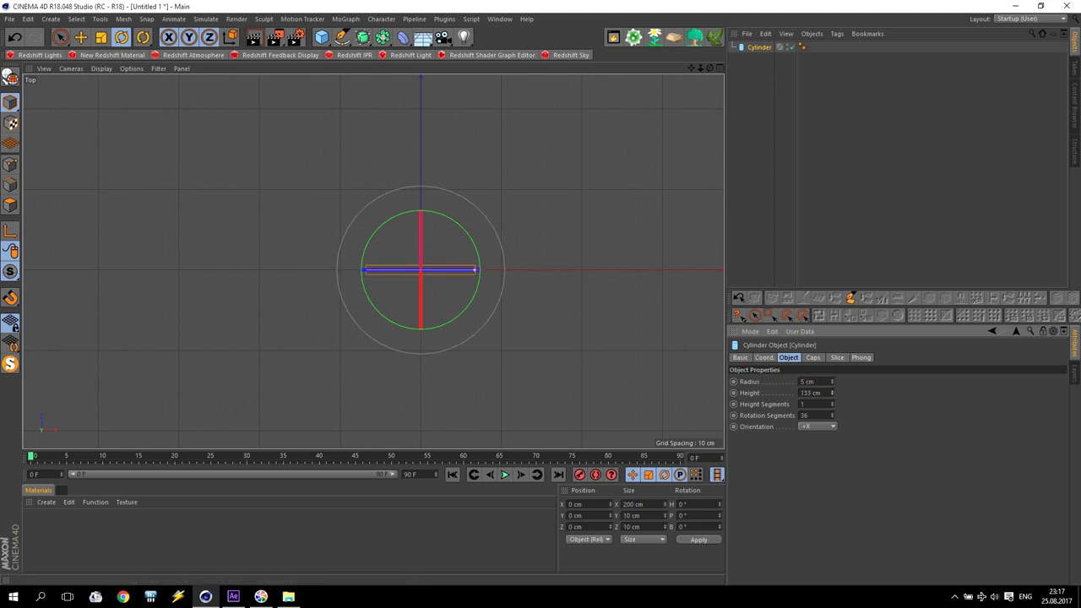
{"action": "type", "text": "2"}
{"action": "key", "text": "Return"}
{"action": "scroll", "coordinate": [418, 274], "scroll_direction": "up", "scroll_amount": 5}
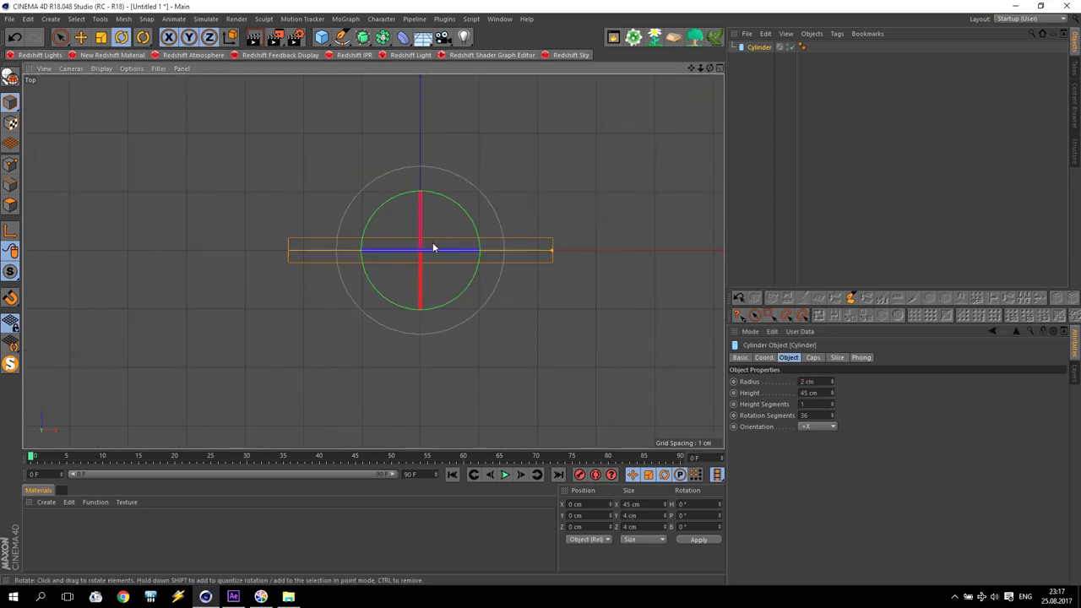
Step: Set the cylinder's rotation segments to 10 and its height segments to 3
{"action": "left_click", "coordinate": [712, 411]}
{"action": "type", "text": "10"}
{"action": "left_click", "coordinate": [831, 402]}
{"action": "left_click", "coordinate": [831, 402]}
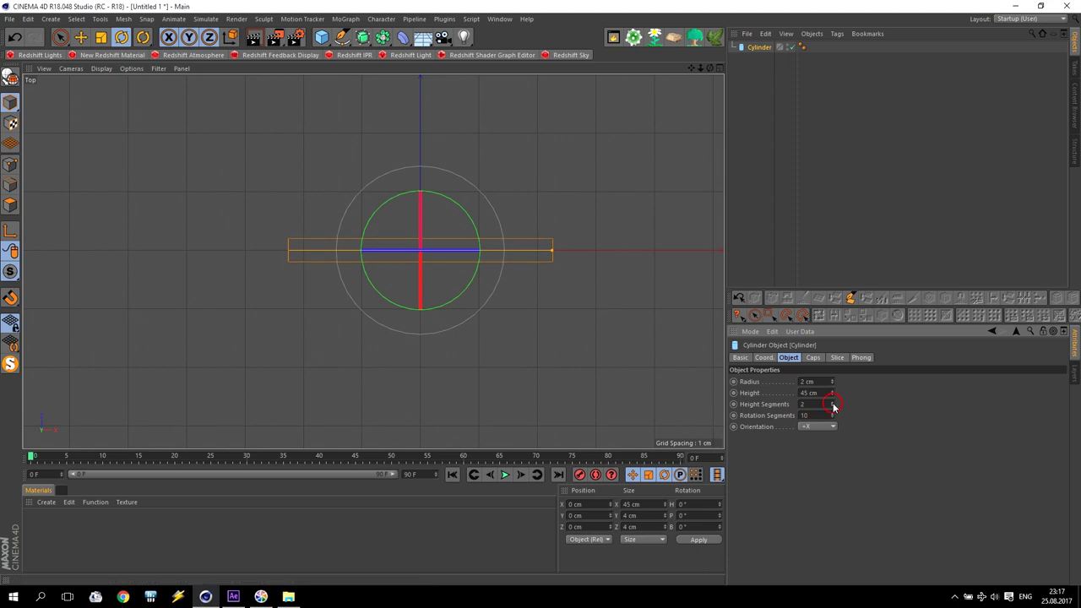
Step: Convert the cylinder to an editable polygon object and switch to point mode with a selection tool active
{"action": "left_click", "coordinate": [678, 314]}
{"action": "left_click", "coordinate": [760, 47]}
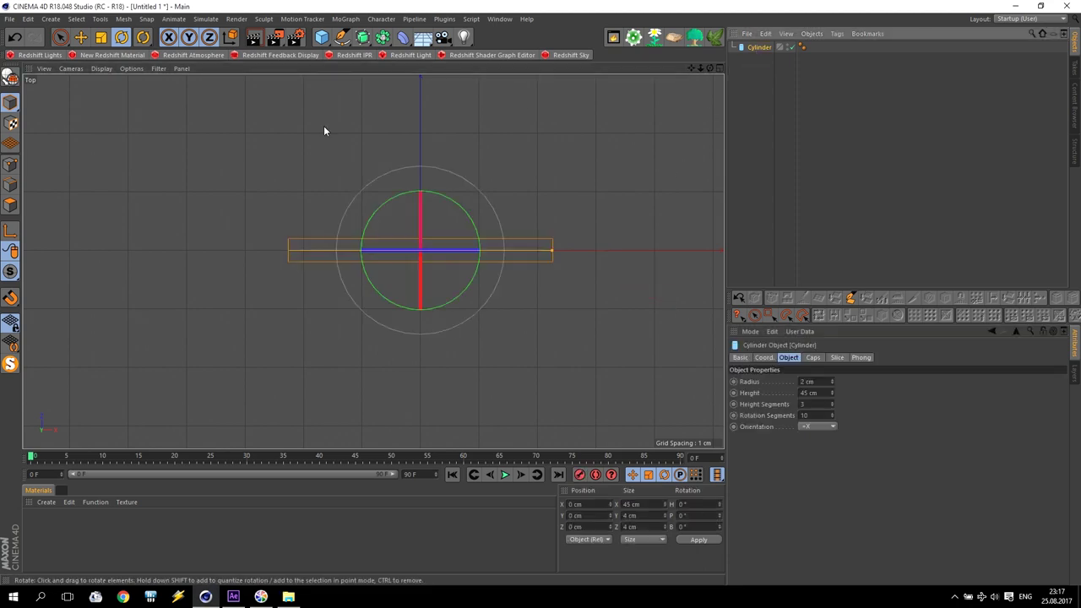
{"action": "left_click", "coordinate": [10, 76]}
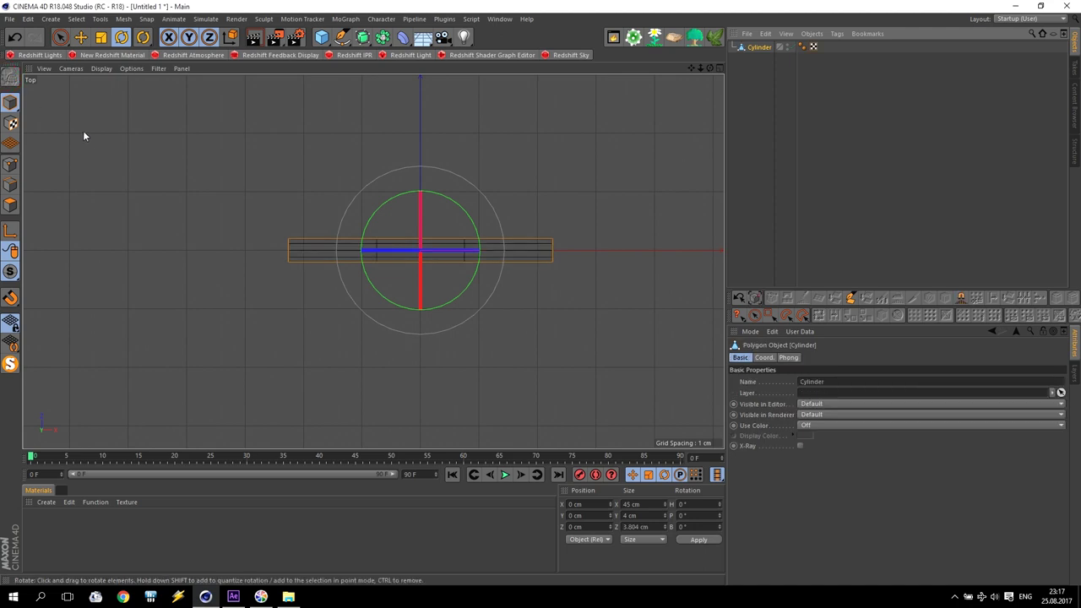
{"action": "left_click", "coordinate": [10, 166]}
{"action": "left_click", "coordinate": [60, 36]}
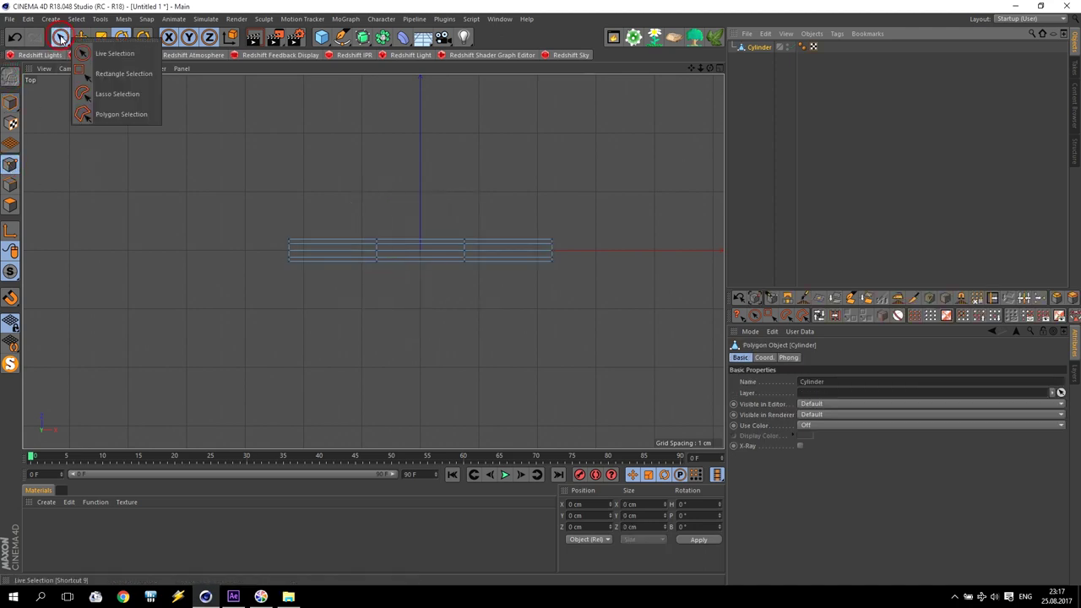
{"action": "left_click", "coordinate": [105, 57]}
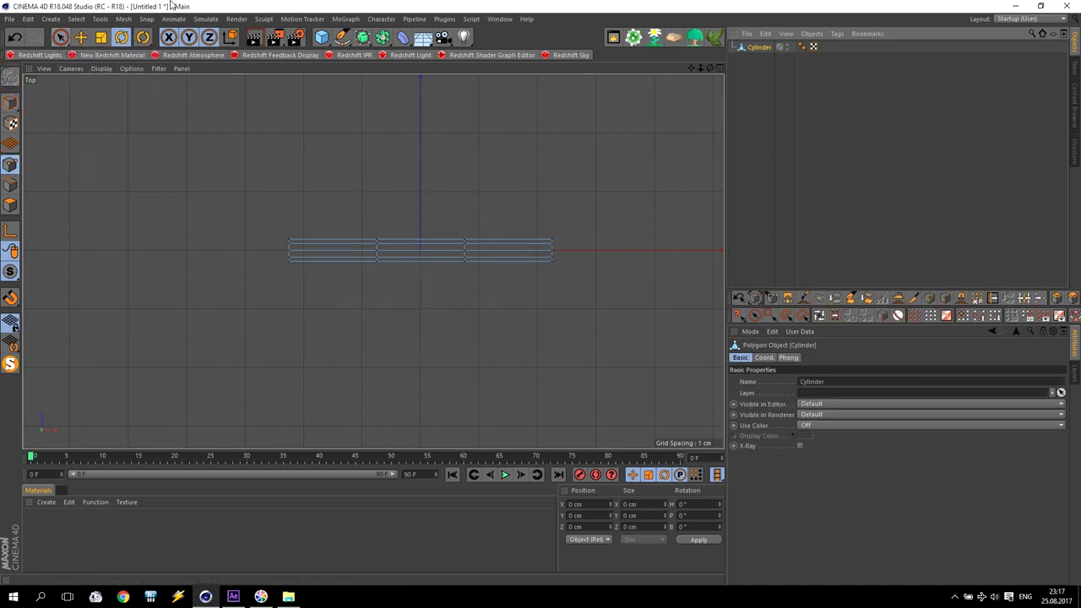
Step: Add a plane crossing the cylinder and reduce it to 1 width segment and a width of 17 cm
{"action": "left_click", "coordinate": [323, 39]}
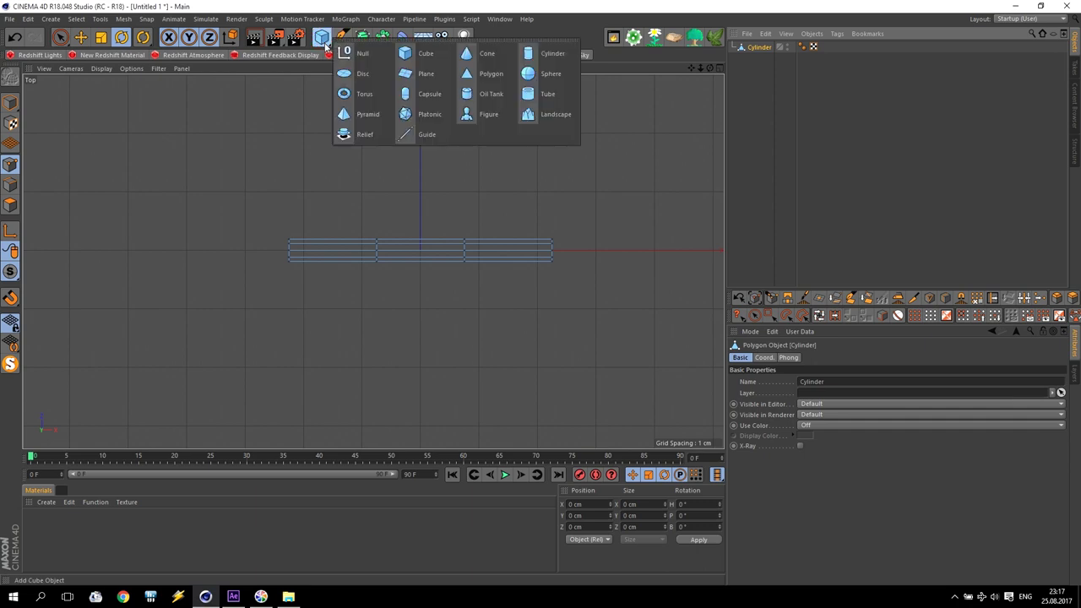
{"action": "left_click", "coordinate": [420, 74]}
{"action": "scroll", "coordinate": [519, 278], "scroll_direction": "down", "scroll_amount": 5}
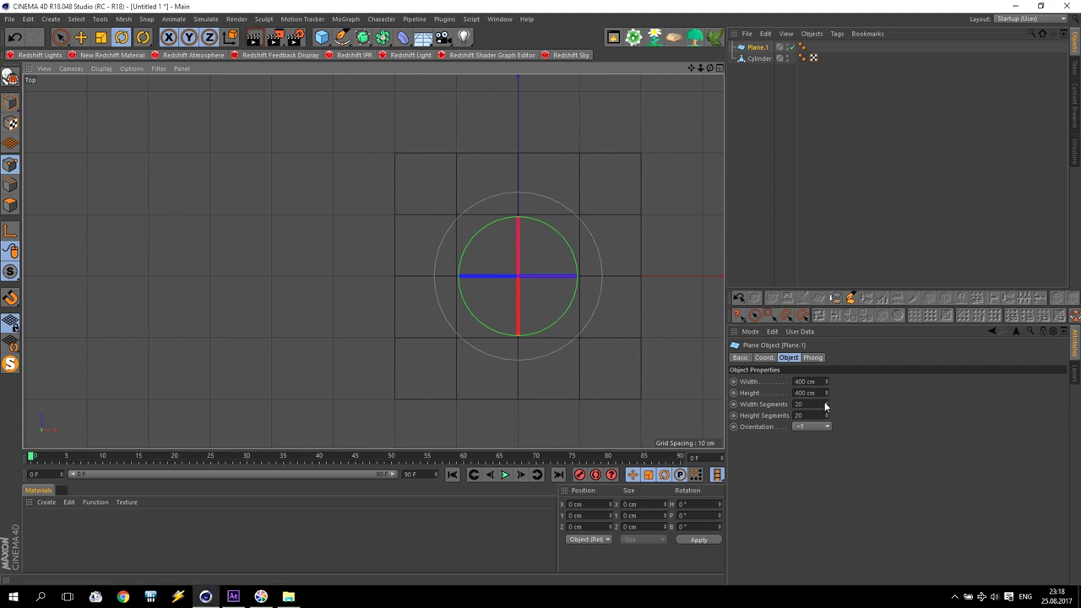
{"action": "left_click_drag", "start_coordinate": [828, 408], "coordinate": [777, 388]}
{"action": "middle_click_drag", "start_coordinate": [549, 275], "coordinate": [516, 328], "text": "alt"}
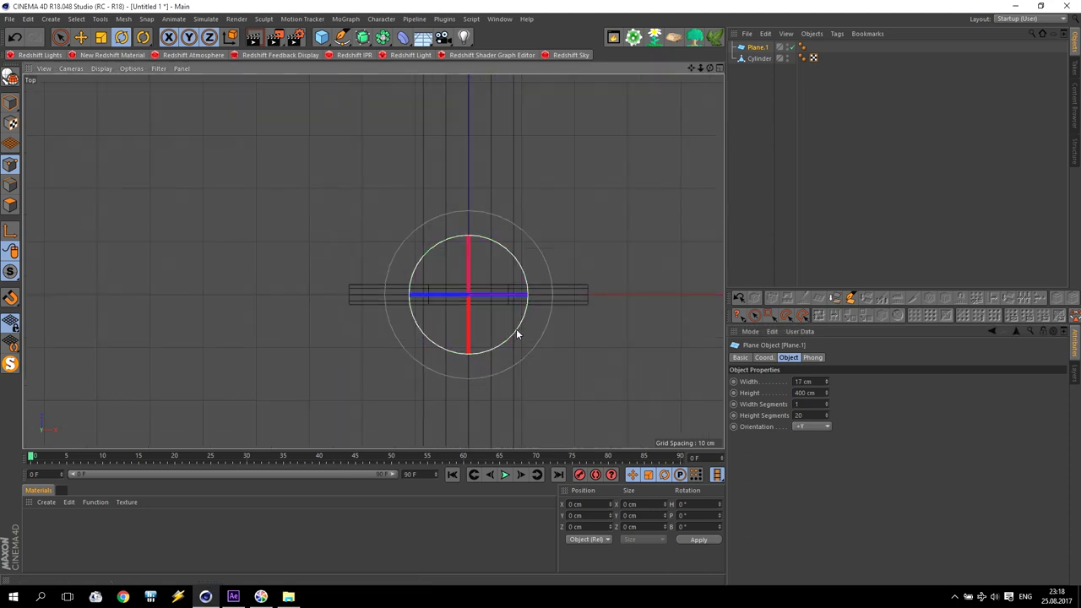
Step: Resize the plane to 12 cm wide and 61 cm high, with a single height segment
{"action": "double_click", "coordinate": [818, 381]}
{"action": "type", "text": "10"}
{"action": "key", "text": "Return"}
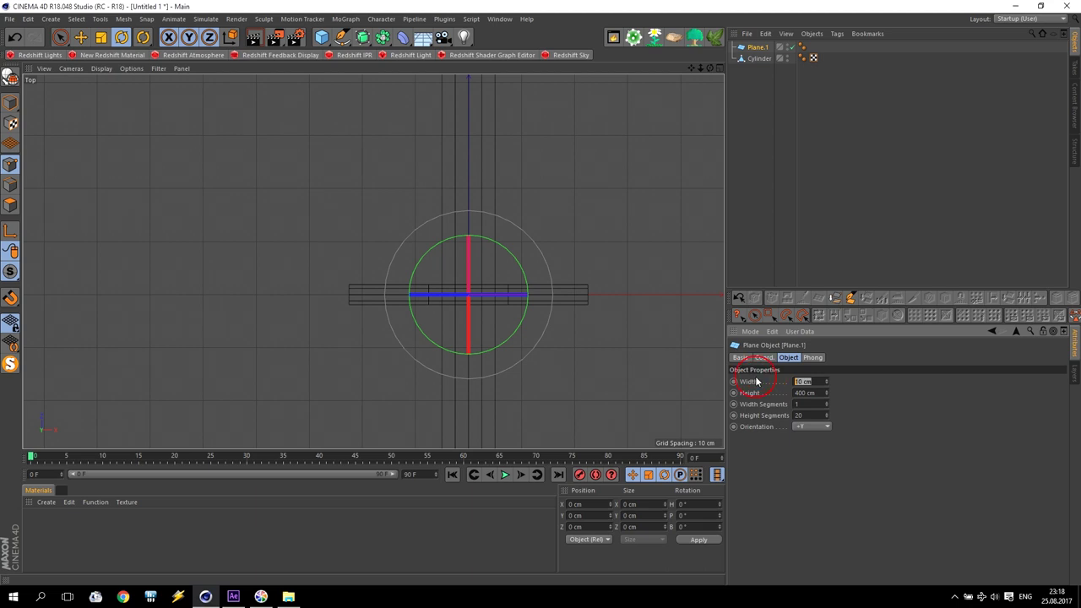
{"action": "key", "text": "Return"}
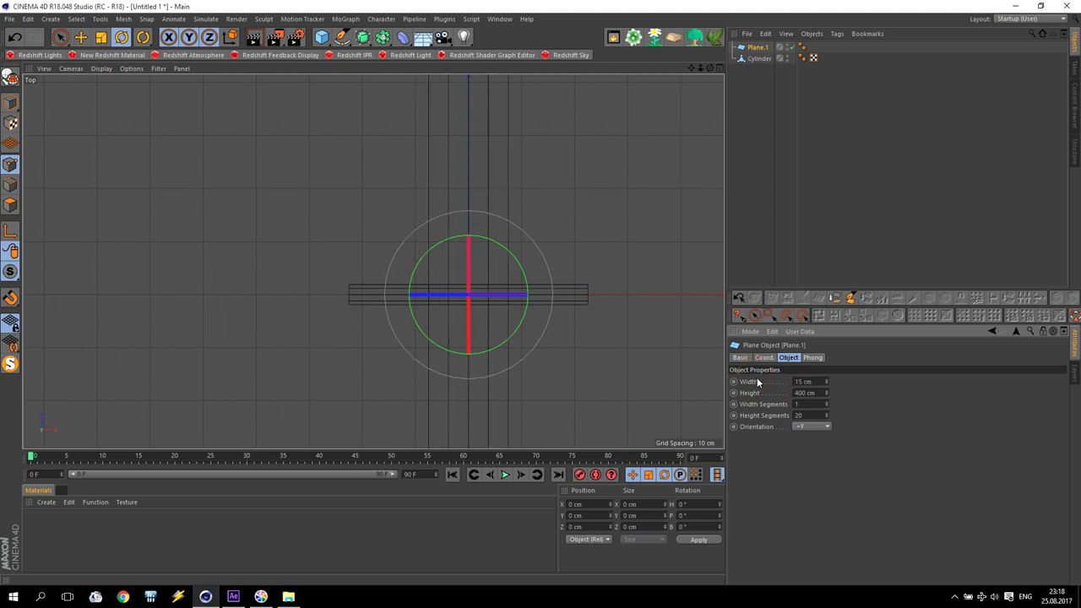
{"action": "left_click_drag", "start_coordinate": [827, 395], "coordinate": [826, 460]}
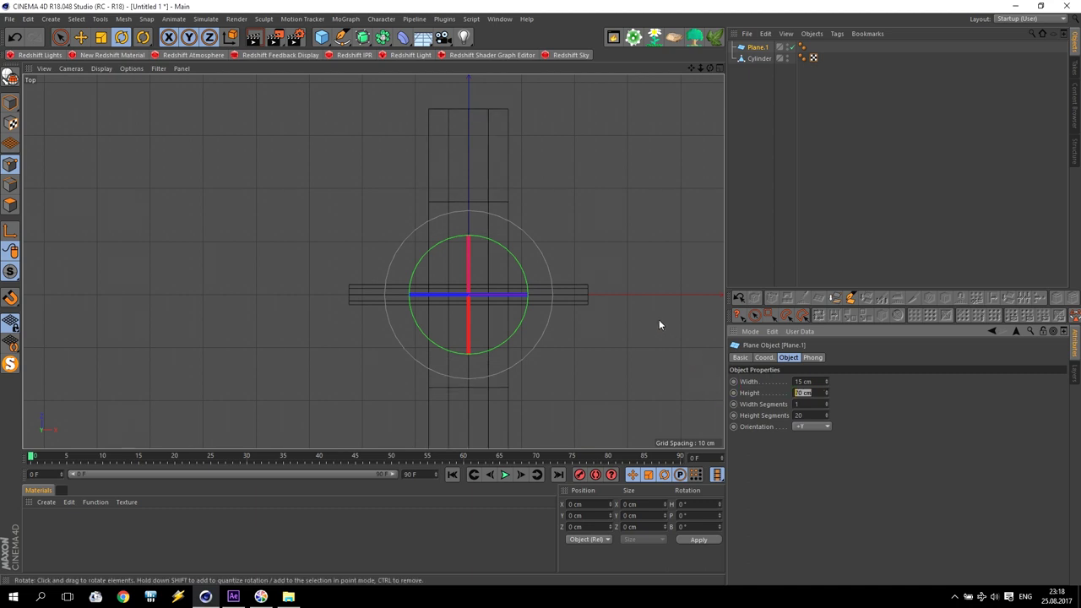
{"action": "left_click_drag", "start_coordinate": [826, 382], "coordinate": [827, 401]}
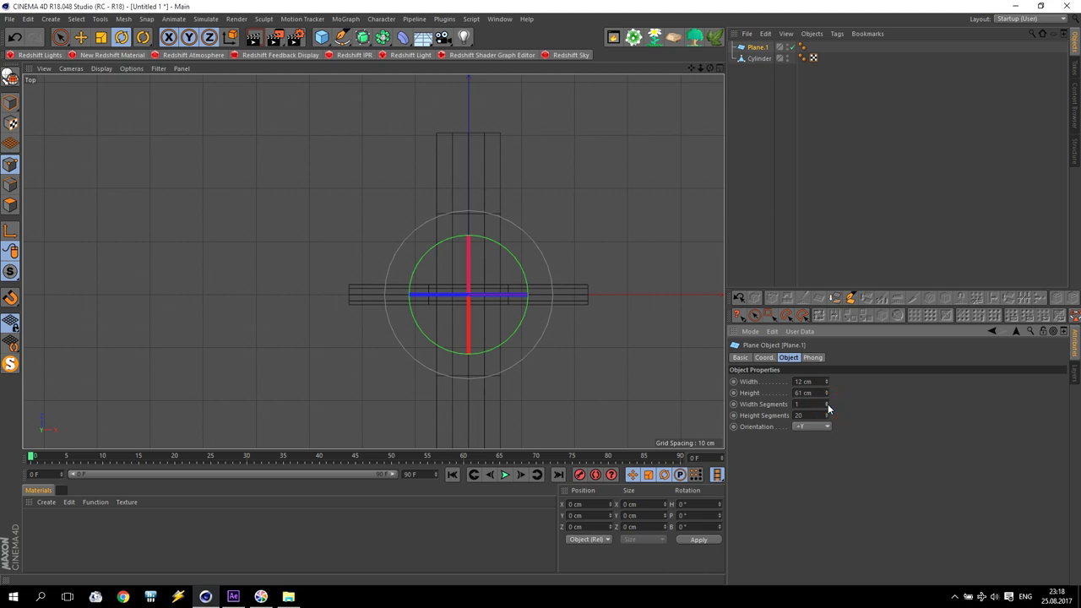
Step: Examine the crossed plane and cylinder up close in the enlarged Perspective view
{"action": "middle_click", "coordinate": [593, 287]}
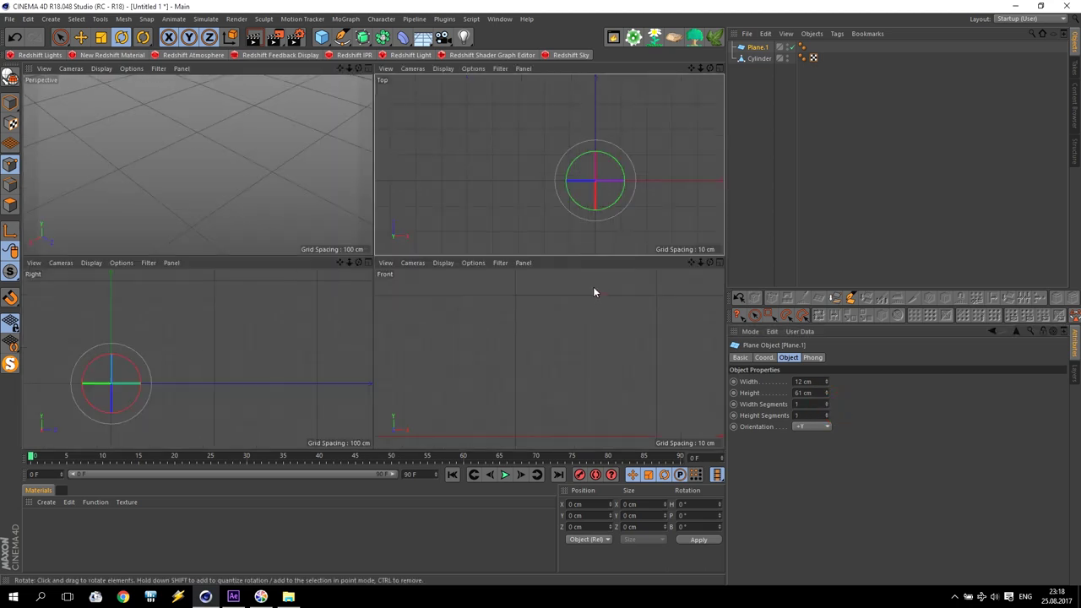
{"action": "middle_click", "coordinate": [303, 155]}
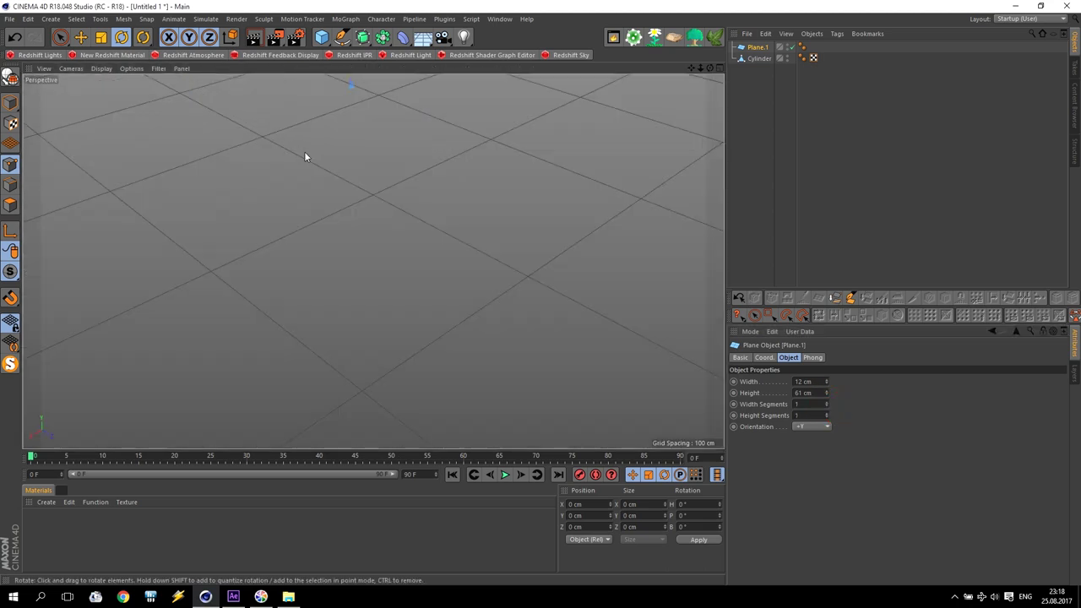
{"action": "left_click_drag", "start_coordinate": [699, 67], "coordinate": [374, 261]}
{"action": "middle_click", "coordinate": [405, 164]}
{"action": "middle_click", "coordinate": [223, 146]}
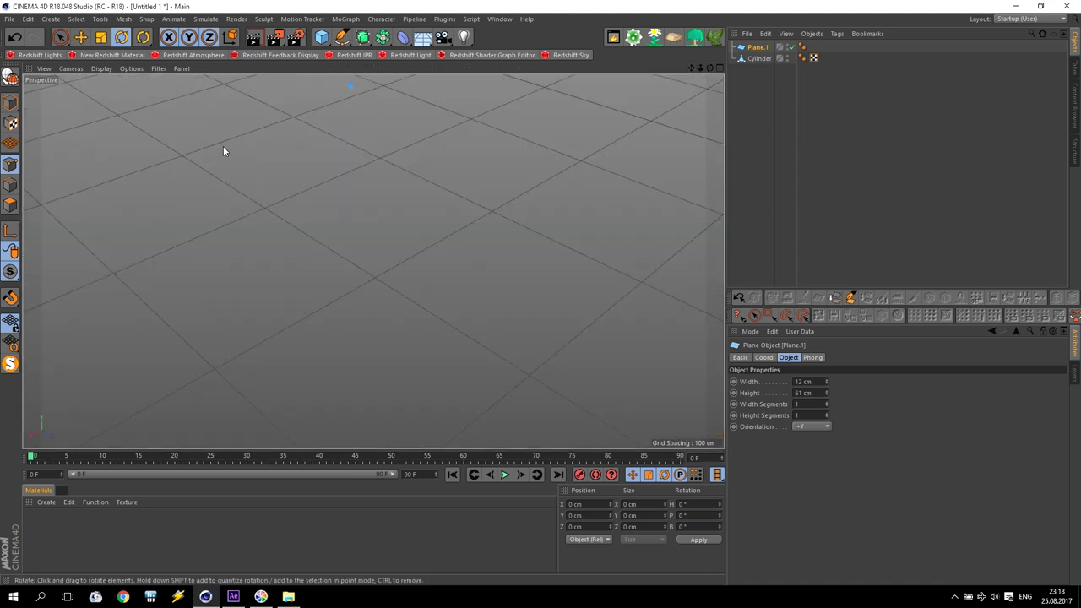
{"action": "middle_click", "coordinate": [308, 150]}
{"action": "middle_click", "coordinate": [308, 155]}
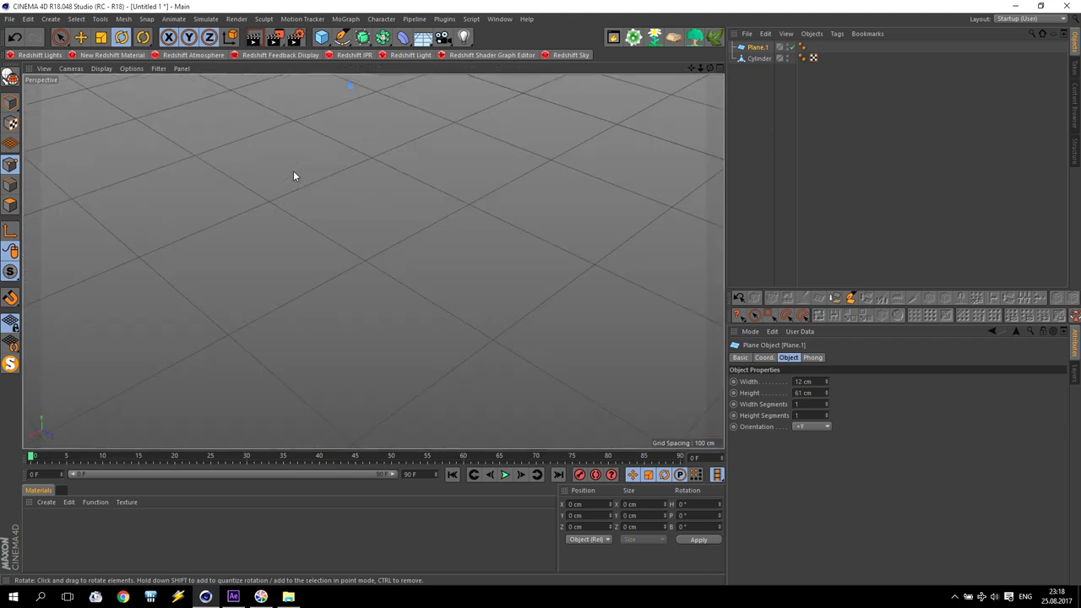
{"action": "scroll", "coordinate": [351, 91], "scroll_direction": "down", "scroll_amount": 10}
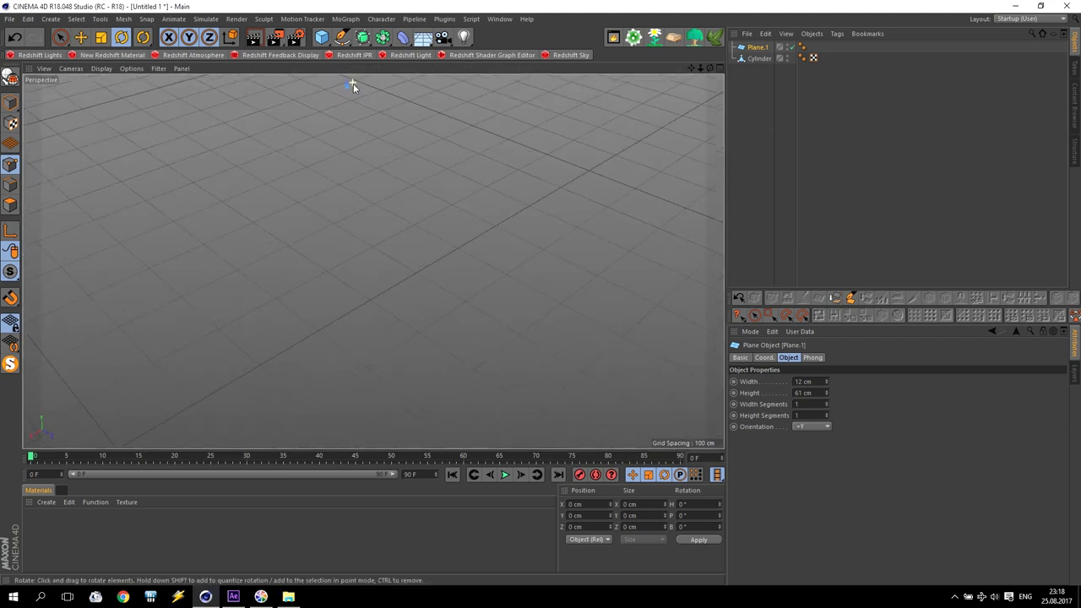
{"action": "left_click_drag", "start_coordinate": [338, 95], "coordinate": [362, 283], "text": "alt"}
{"action": "key", "text": "ctrl+z"}
{"action": "scroll", "coordinate": [366, 279], "scroll_direction": "up", "scroll_amount": 10}
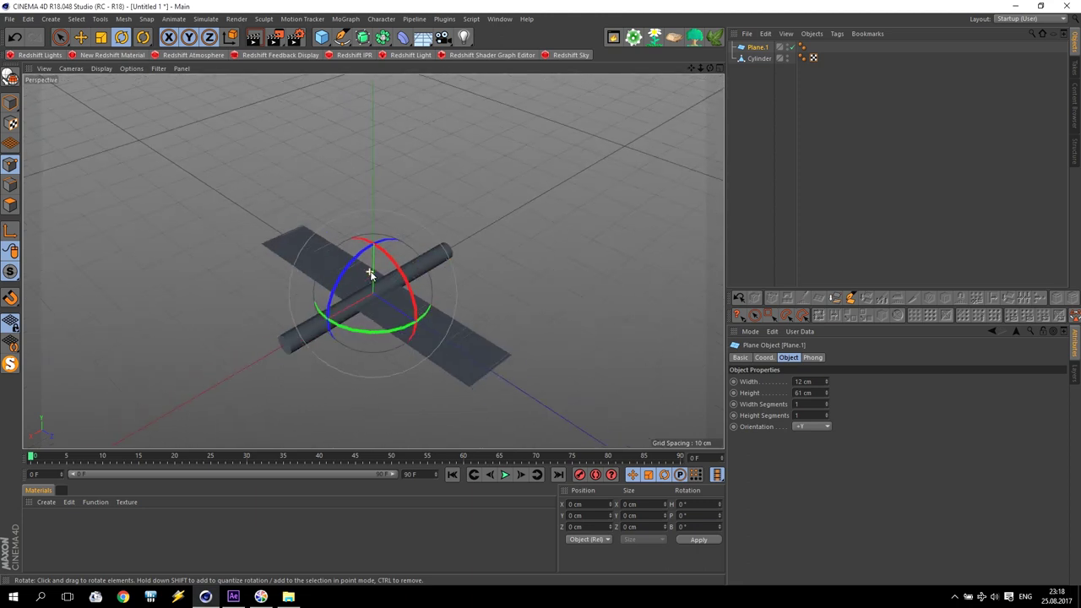
{"action": "scroll", "coordinate": [369, 272], "scroll_direction": "up", "scroll_amount": 4}
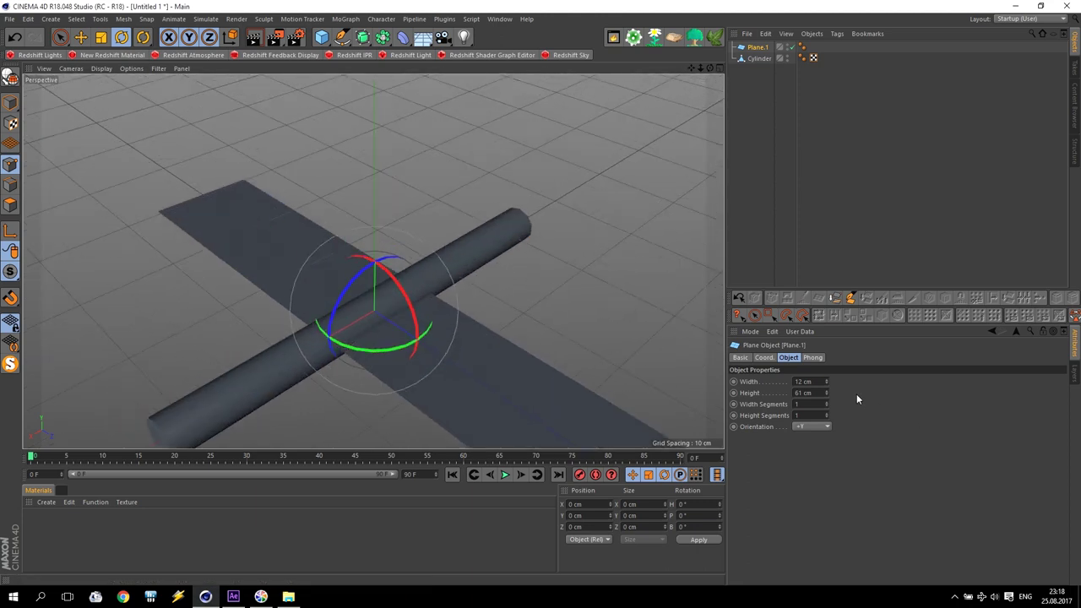
Step: Set the plane's width segments to 2 and display the viewport shading with mesh lines
{"action": "left_click", "coordinate": [826, 402]}
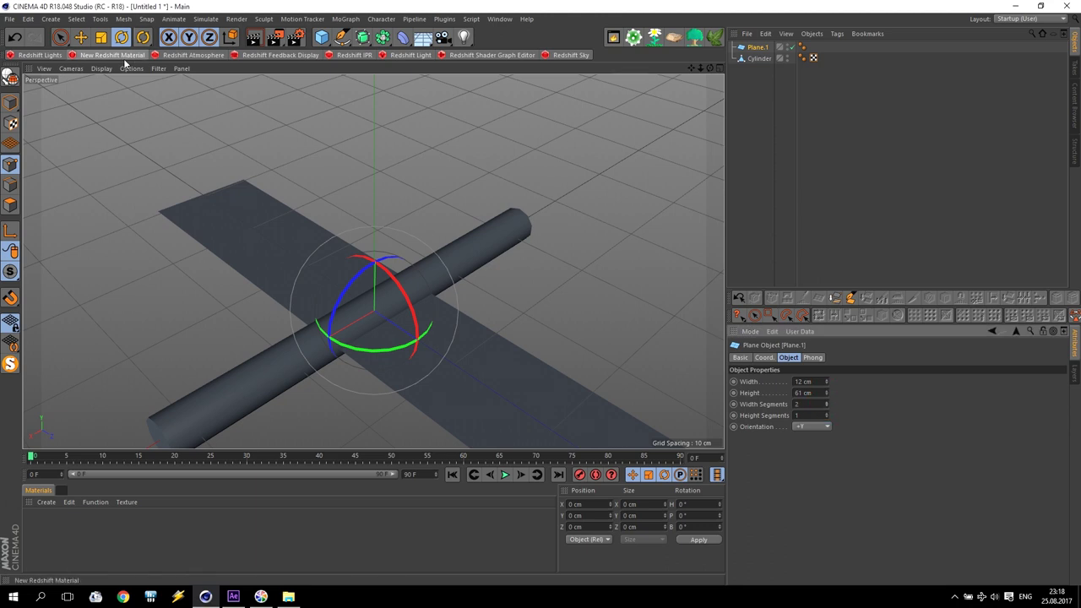
{"action": "left_click", "coordinate": [100, 68]}
{"action": "left_click", "coordinate": [123, 119]}
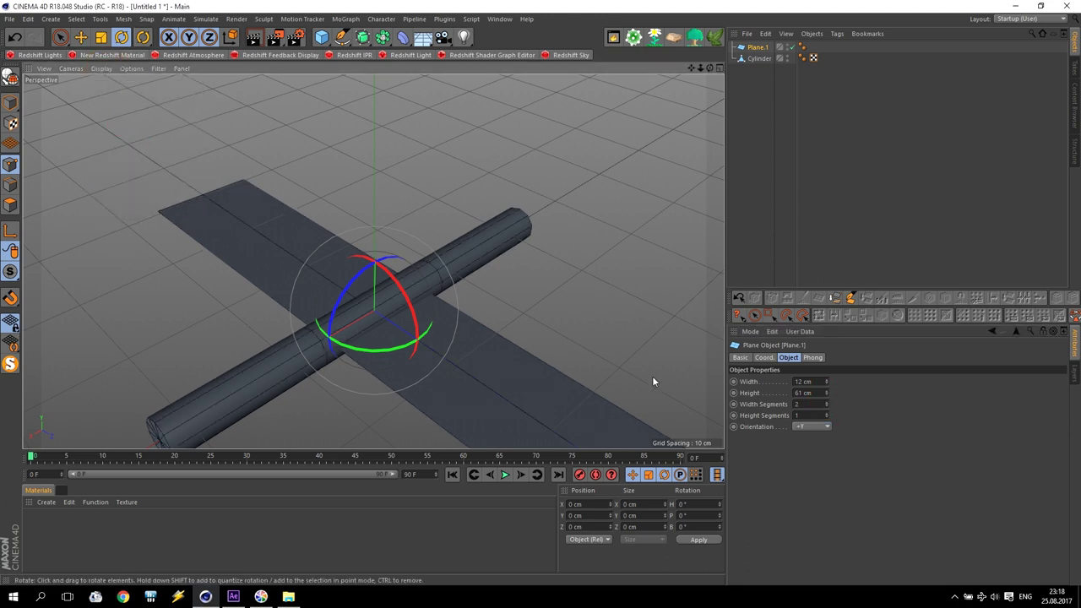
Step: Raise the plane's width segments to 4 and convert the plane to an editable polygon object
{"action": "left_click", "coordinate": [827, 404]}
{"action": "left_click", "coordinate": [826, 403]}
{"action": "left_click", "coordinate": [758, 48]}
{"action": "left_click", "coordinate": [10, 76]}
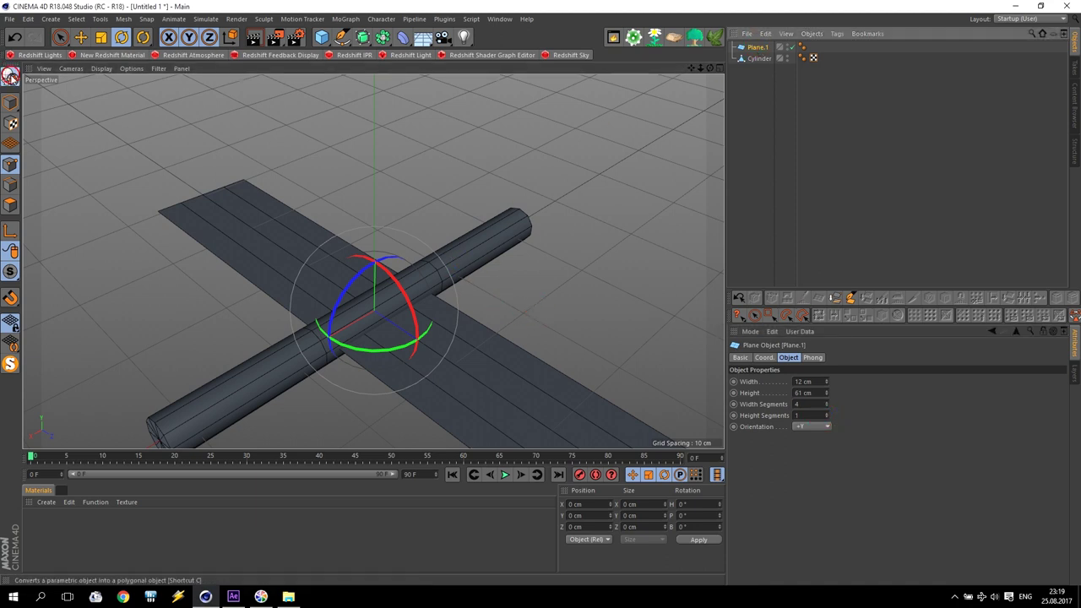
Step: Rectangle-select the points at the cylinder's +X end and scale them along Z to about 12.8 cm to form a flared tail
{"action": "left_click", "coordinate": [760, 59]}
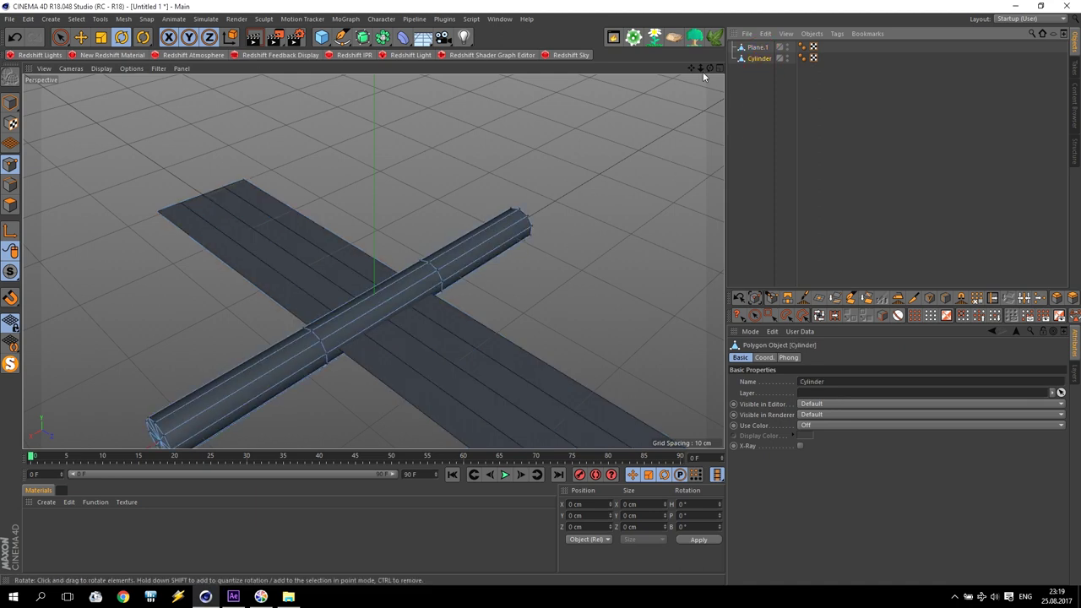
{"action": "left_click_drag", "start_coordinate": [700, 69], "coordinate": [675, 93]}
{"action": "left_click_drag", "start_coordinate": [61, 37], "coordinate": [94, 66]}
{"action": "left_click_drag", "start_coordinate": [200, 271], "coordinate": [290, 374]}
{"action": "key", "text": "t"}
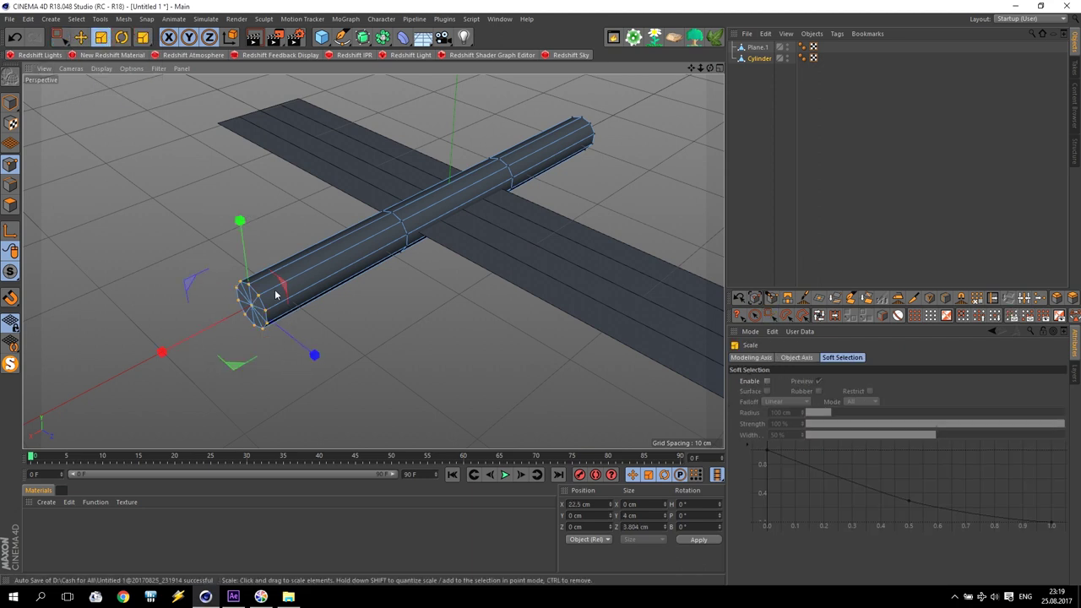
{"action": "left_click_drag", "start_coordinate": [285, 290], "coordinate": [405, 396]}
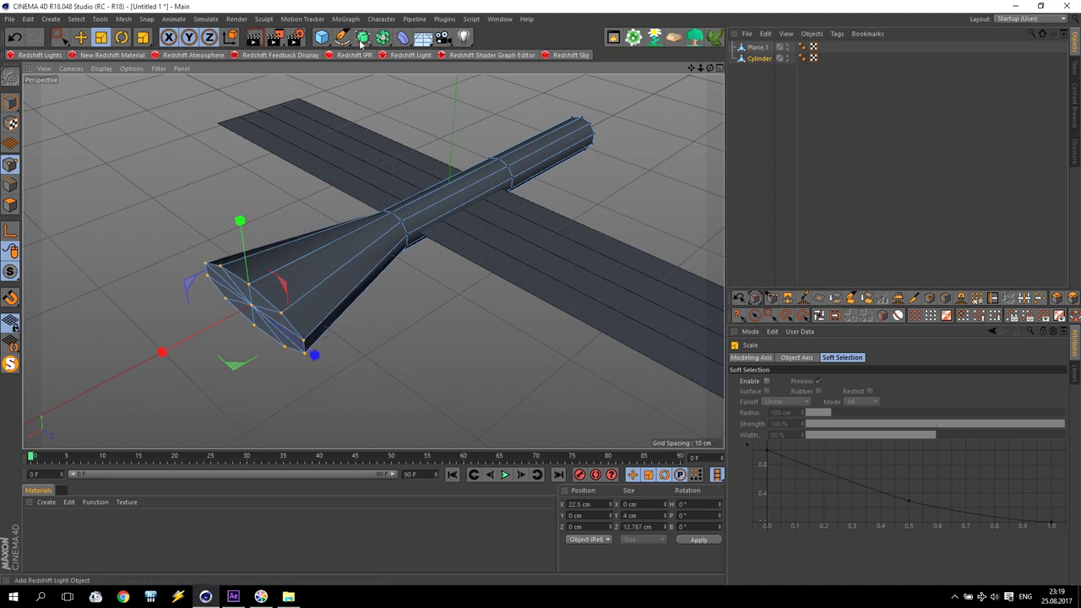
Step: Scale the points at the cylinder's opposite end down to about 1.65 cm and move them inward to about X -16.3 cm
{"action": "left_click", "coordinate": [59, 37]}
{"action": "left_click_drag", "start_coordinate": [551, 93], "coordinate": [635, 177]}
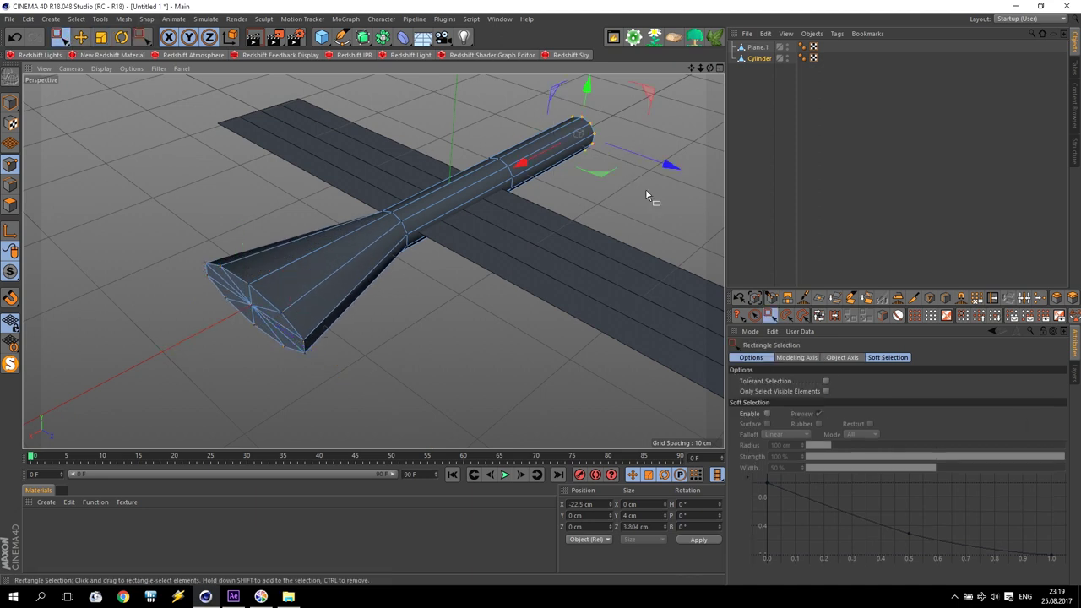
{"action": "scroll", "coordinate": [444, 218], "scroll_direction": "up", "scroll_amount": 3}
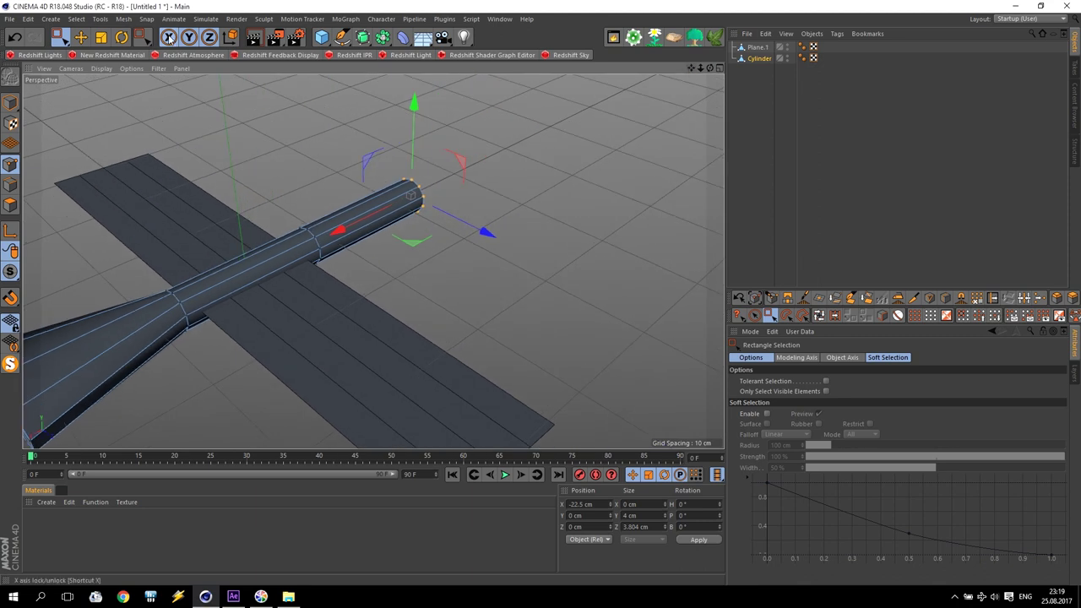
{"action": "key", "text": "t"}
{"action": "left_click_drag", "start_coordinate": [439, 194], "coordinate": [244, 276]}
{"action": "key", "text": "e"}
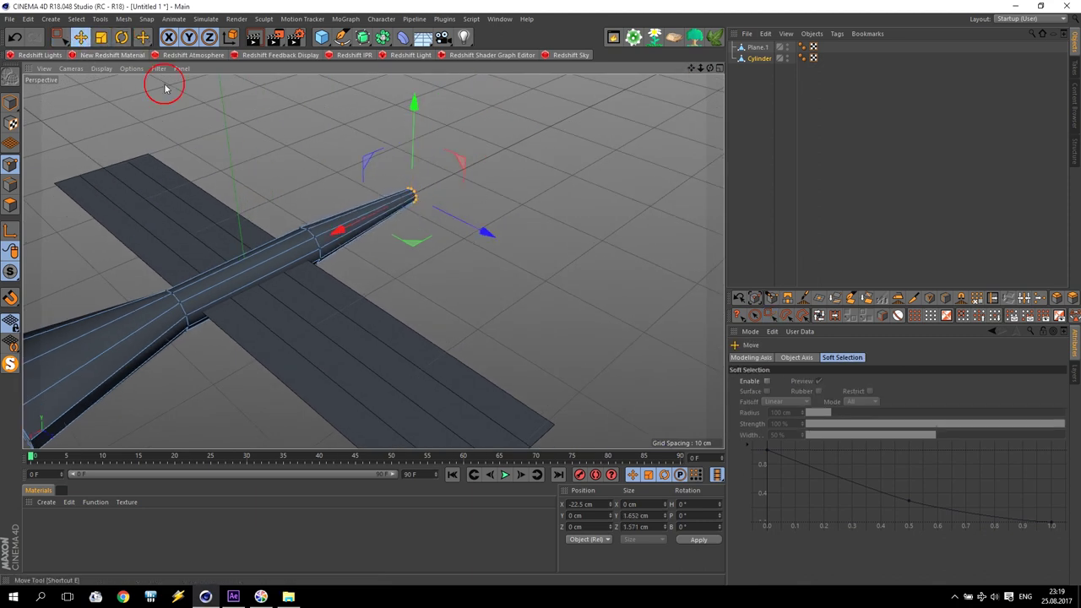
{"action": "left_click_drag", "start_coordinate": [361, 226], "coordinate": [321, 245]}
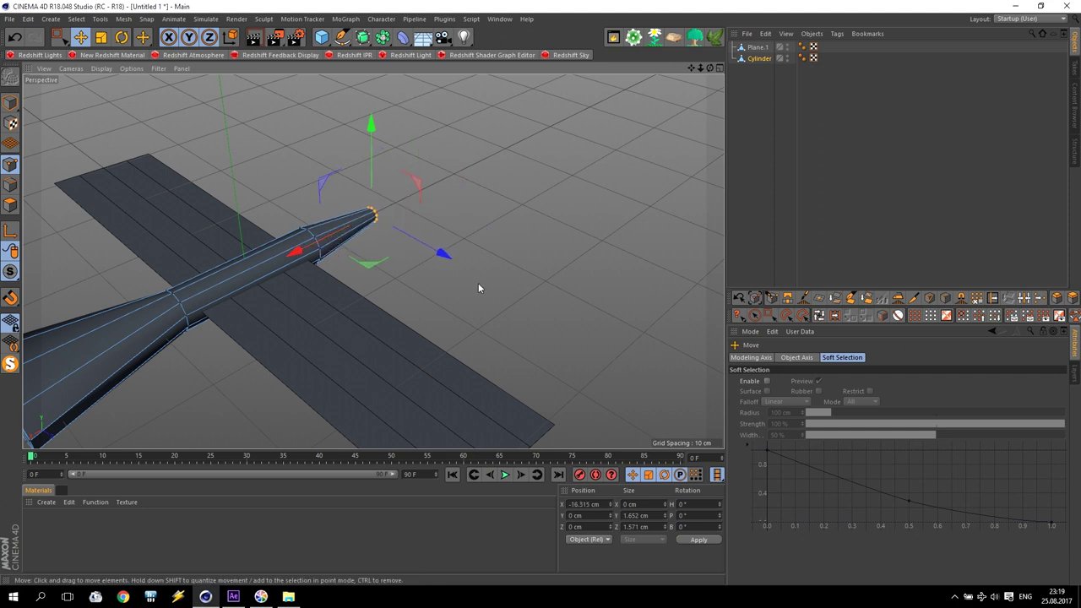
{"action": "left_click", "coordinate": [481, 288]}
Step: Select the plane's two corner points on the flared-tail side and scale them inward along Z in the Top view
{"action": "scroll", "coordinate": [386, 301], "scroll_direction": "down", "scroll_amount": 3}
{"action": "left_click", "coordinate": [758, 47]}
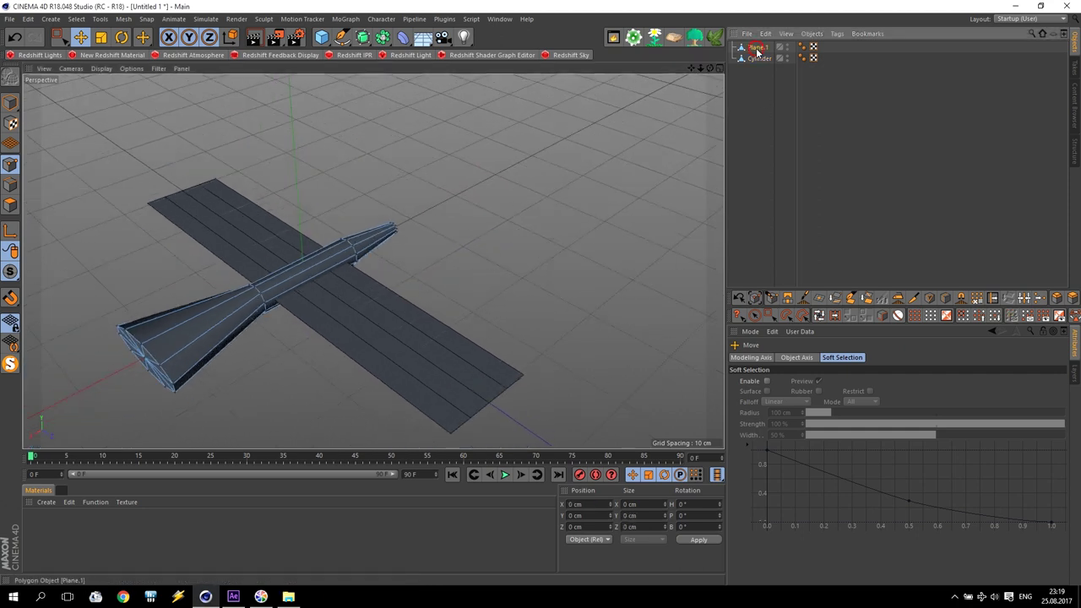
{"action": "left_click", "coordinate": [148, 205]}
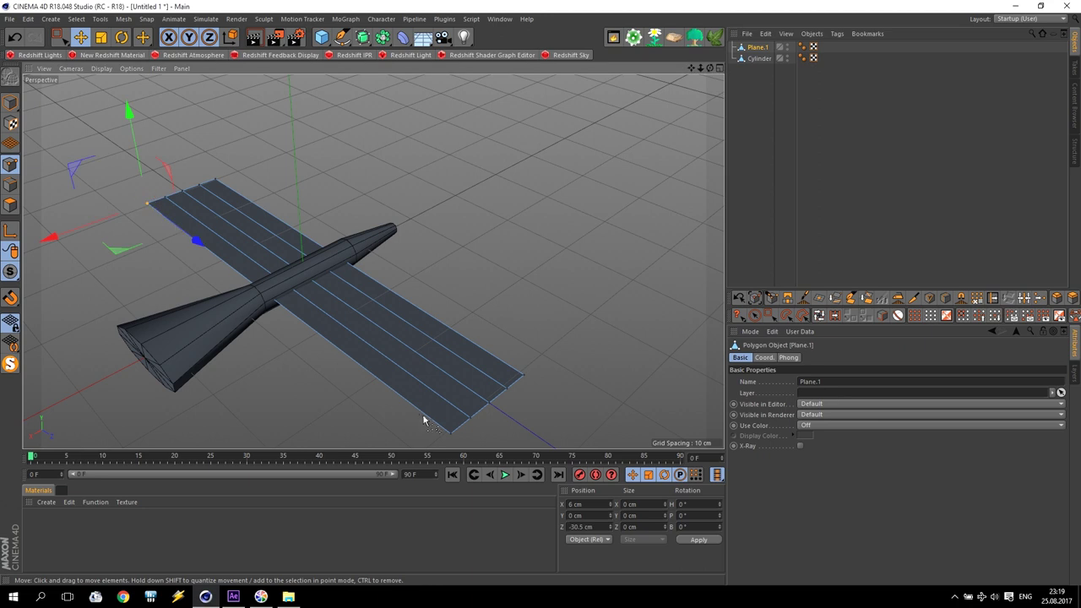
{"action": "middle_click", "coordinate": [266, 251]}
{"action": "middle_click", "coordinate": [576, 191]}
{"action": "scroll", "coordinate": [573, 233], "scroll_direction": "down", "scroll_amount": 2}
{"action": "left_click", "coordinate": [496, 207], "text": "shift"}
{"action": "left_click", "coordinate": [100, 37]}
{"action": "left_click_drag", "start_coordinate": [495, 217], "coordinate": [453, 249]}
Step: Scale the plane's nose-side corner points inward along Z, and pull in the middle end points slightly to notch both wing tips
{"action": "left_click", "coordinate": [455, 207]}
{"action": "left_click", "coordinate": [452, 430], "text": "shift"}
{"action": "left_click", "coordinate": [474, 206]}
{"action": "left_click", "coordinate": [474, 430], "text": "shift"}
{"action": "left_click_drag", "start_coordinate": [474, 218], "coordinate": [473, 221]}
Step: Group the plane and the cylinder together under a null object
{"action": "left_click", "coordinate": [566, 228]}
{"action": "left_click", "coordinate": [760, 59], "text": "ctrl"}
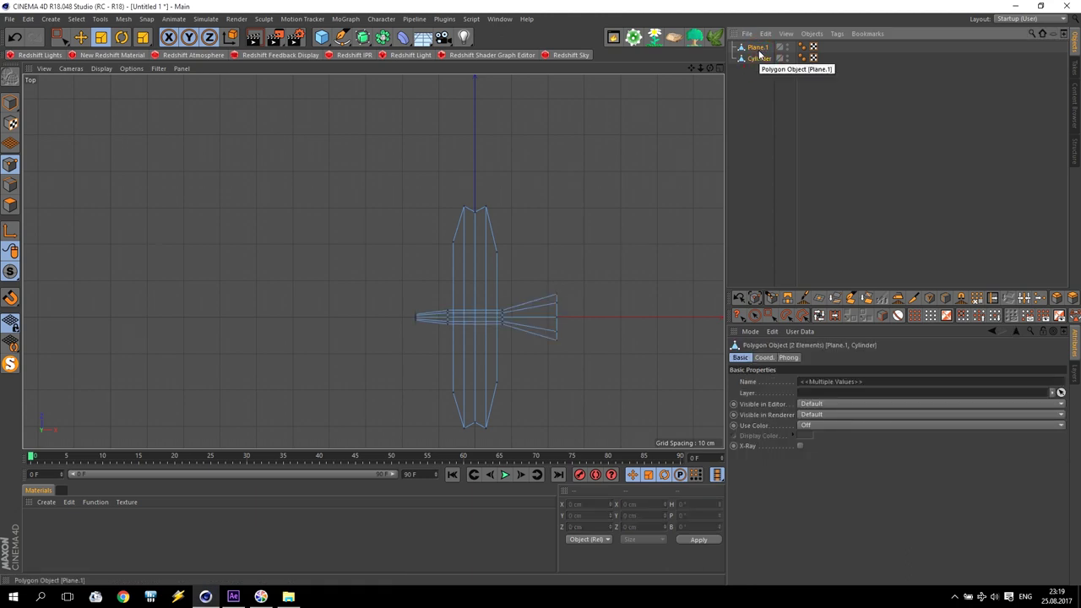
{"action": "key", "text": "alt+g"}
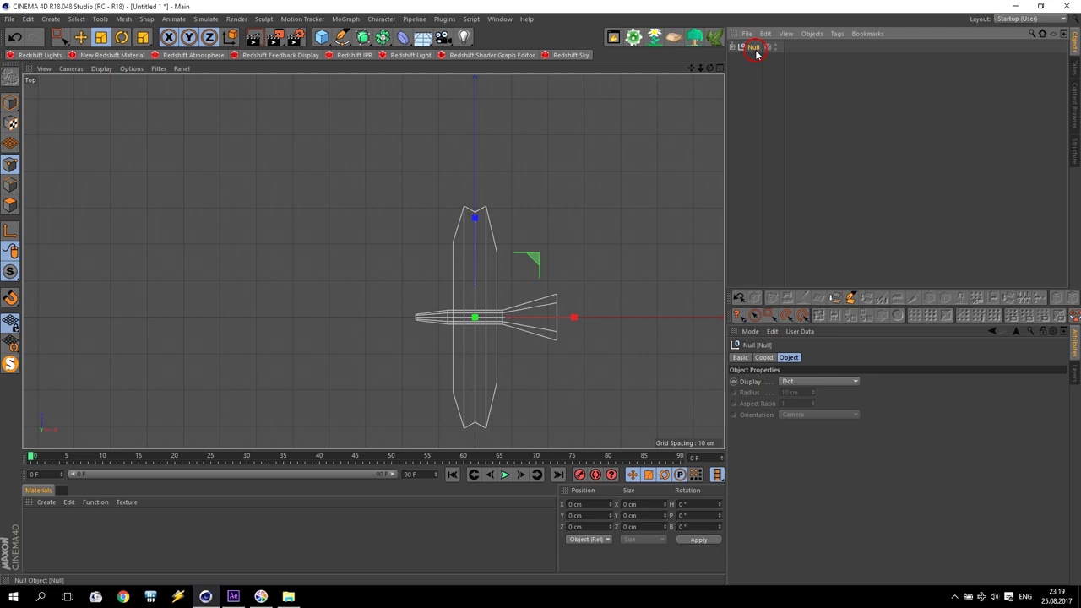
Step: Rename the null to Berd and turn off solo display to bring back the rest of the scene
{"action": "double_click", "coordinate": [754, 48]}
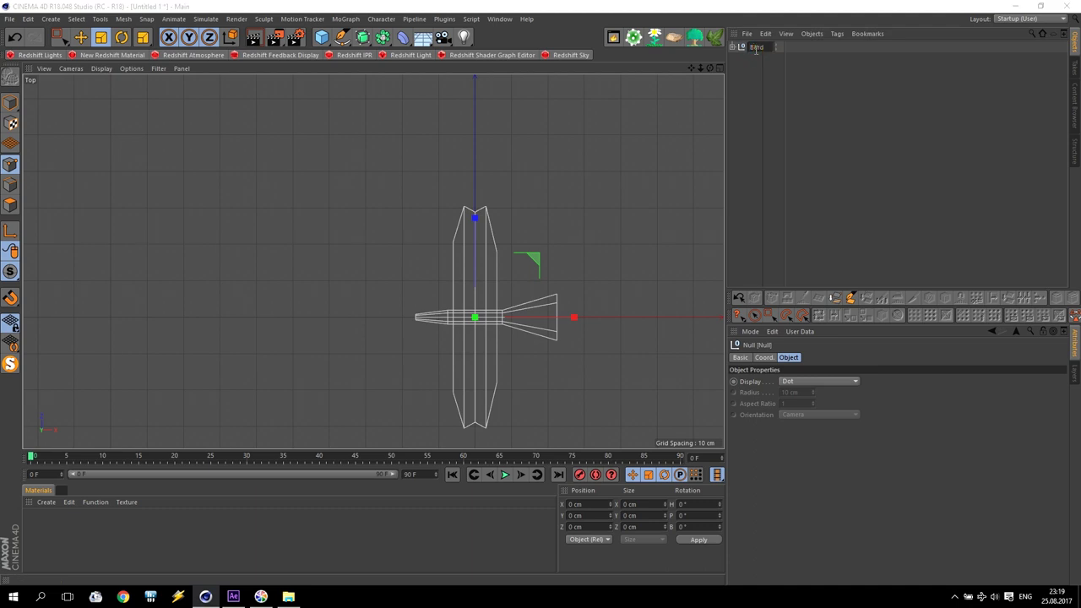
{"action": "key", "text": "Return"}
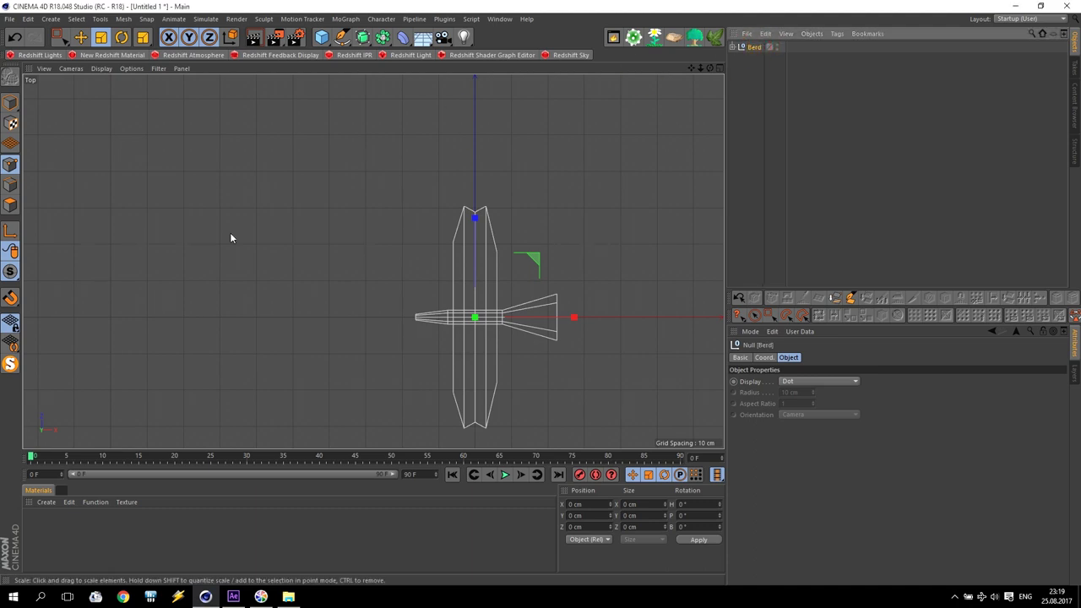
{"action": "middle_click", "coordinate": [492, 237]}
{"action": "middle_click", "coordinate": [259, 191]}
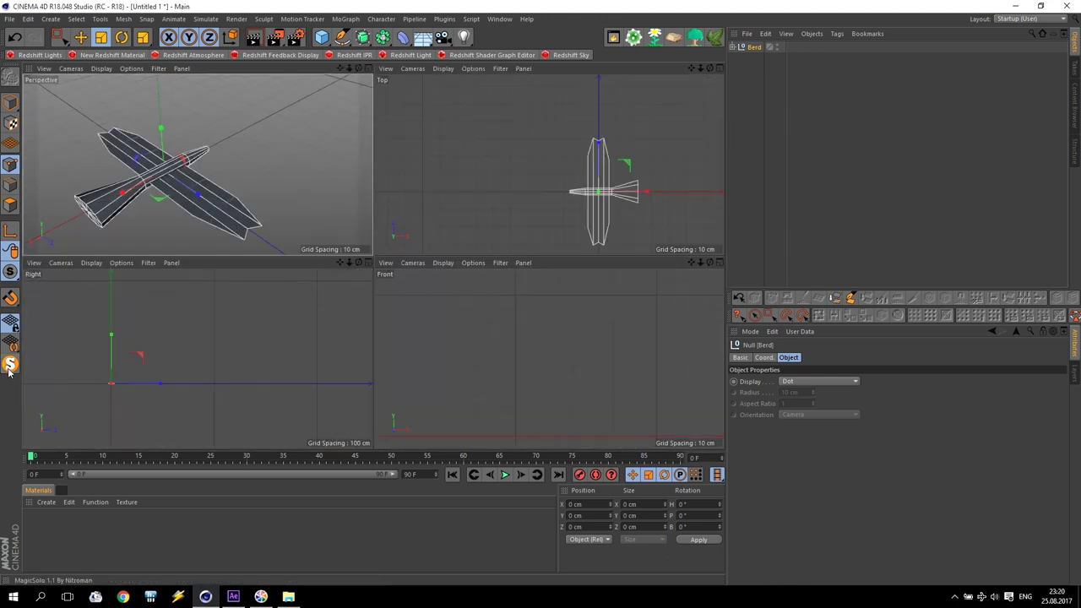
{"action": "scroll", "coordinate": [285, 177], "scroll_direction": "down", "scroll_amount": 10}
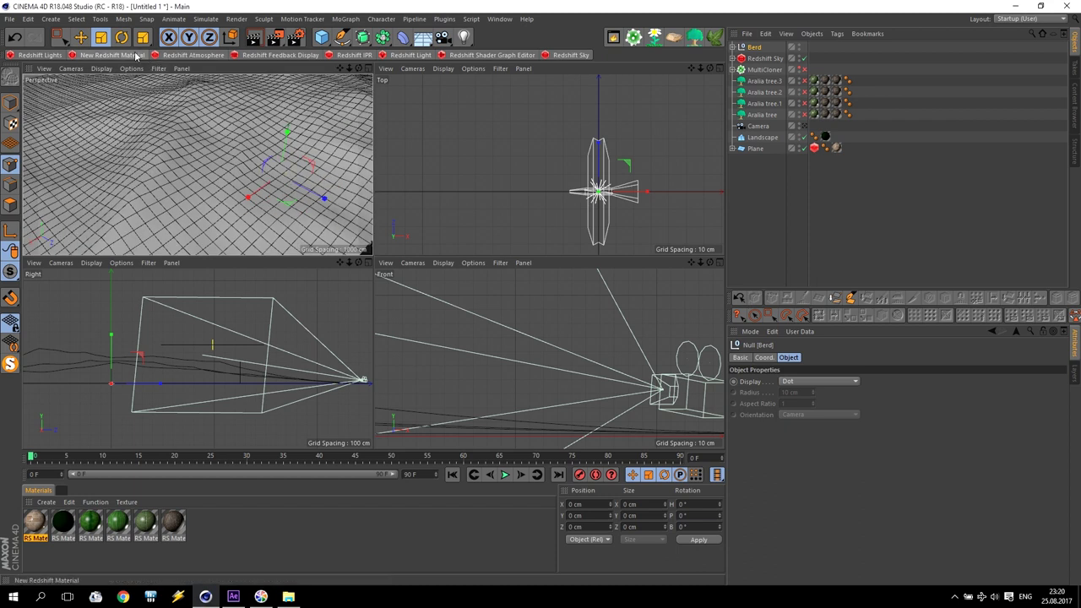
Step: Raise the Berd group above the landscape and shift it along Z in the Right view
{"action": "left_click", "coordinate": [80, 37]}
{"action": "mouse_move", "coordinate": [288, 133]}
{"action": "left_mouse_down"}
{"action": "mouse_move", "coordinate": [289, 84]}
{"action": "mouse_move", "coordinate": [291, 139]}
{"action": "left_mouse_up"}
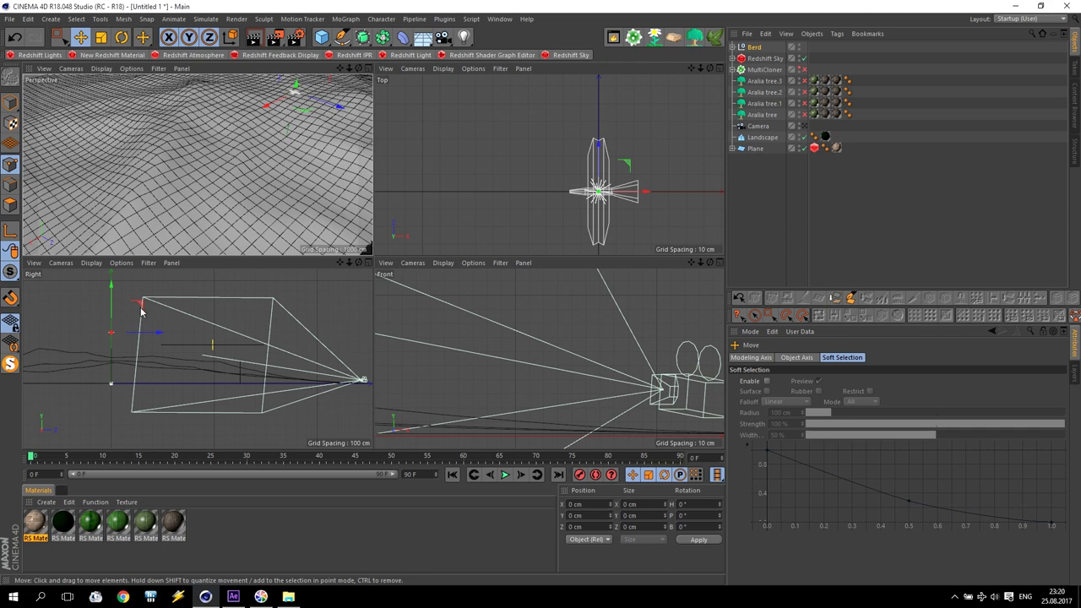
{"action": "left_click_drag", "start_coordinate": [134, 312], "coordinate": [241, 294]}
{"action": "middle_click", "coordinate": [266, 173]}
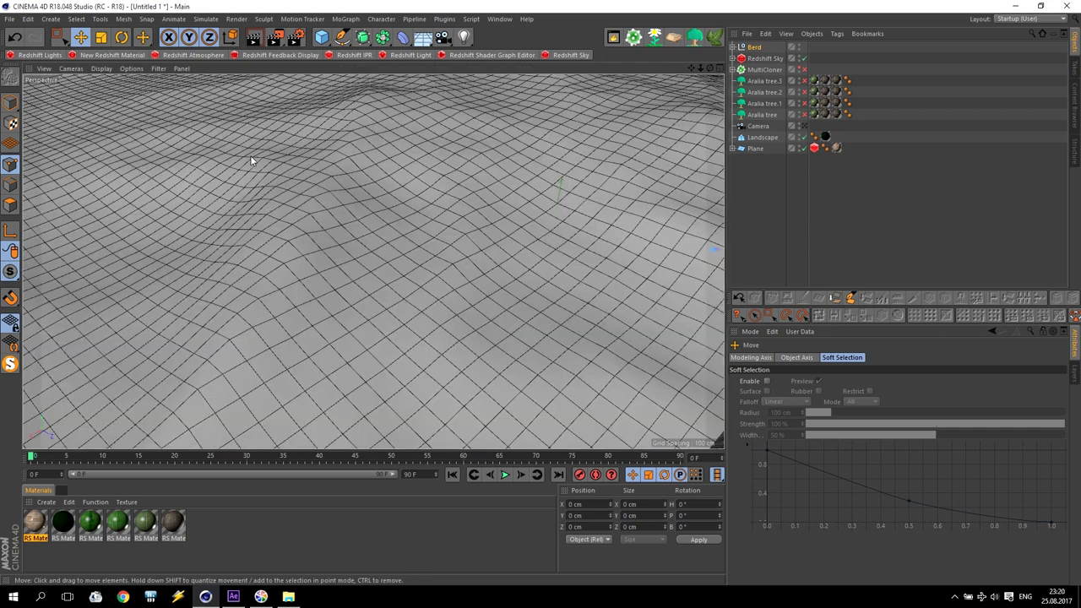
Step: Look through the scene camera and reposition the bird in the Top view so it hovers above the pyramid's tip
{"action": "left_click", "coordinate": [804, 126]}
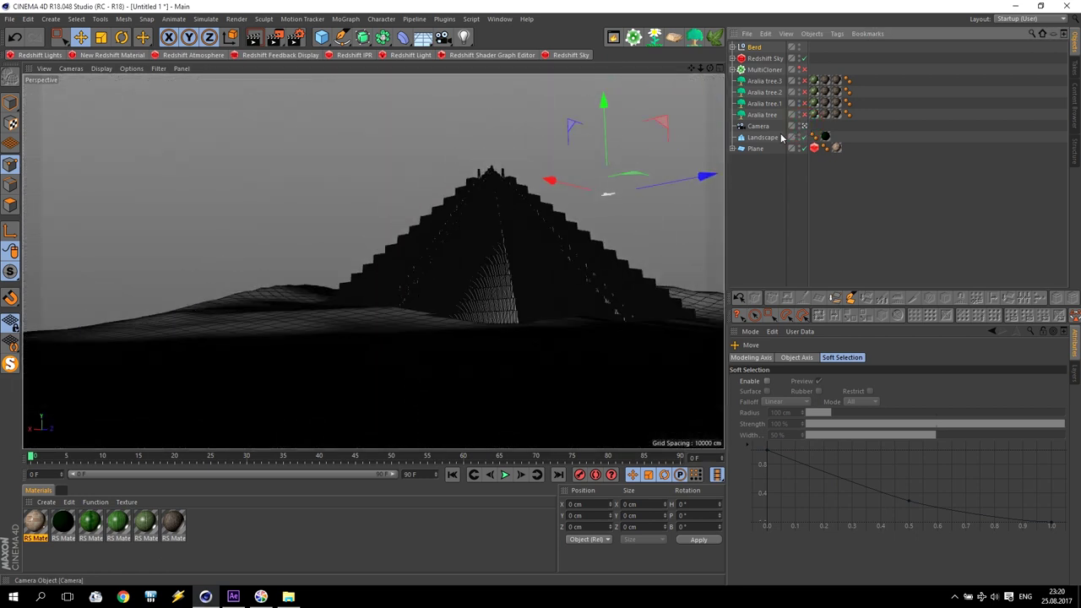
{"action": "left_click_drag", "start_coordinate": [609, 152], "coordinate": [539, 111]}
{"action": "middle_click", "coordinate": [498, 121]}
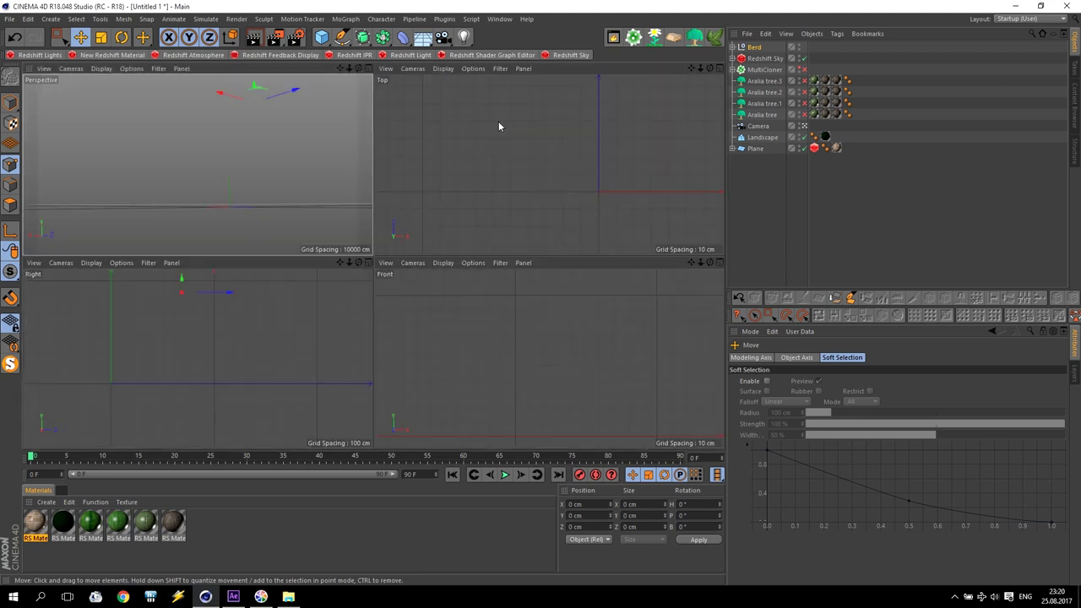
{"action": "scroll", "coordinate": [556, 200], "scroll_direction": "down", "scroll_amount": 10}
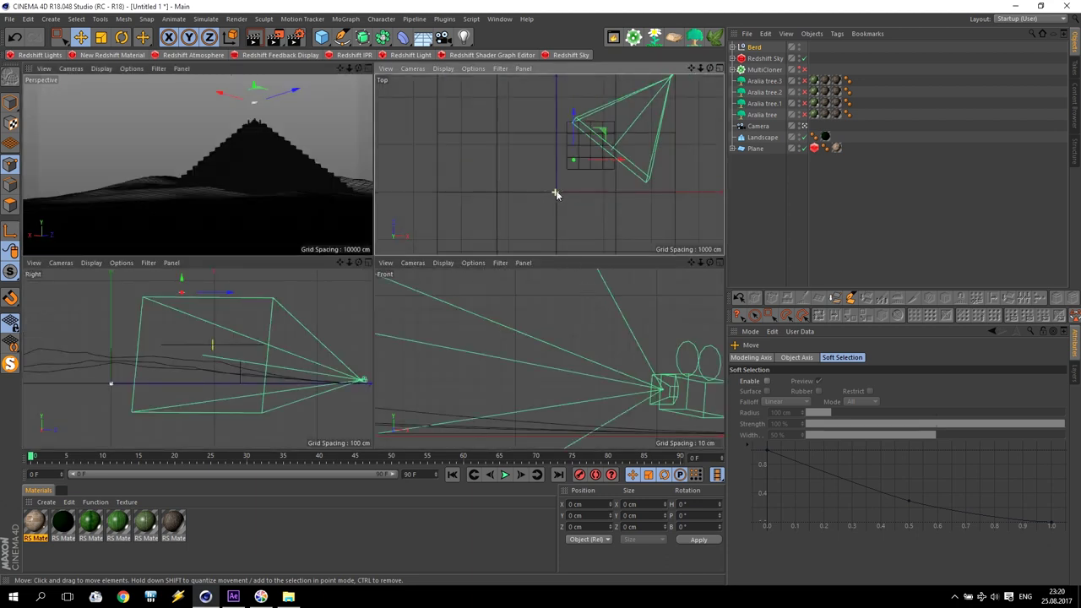
{"action": "scroll", "coordinate": [591, 147], "scroll_direction": "up", "scroll_amount": 5}
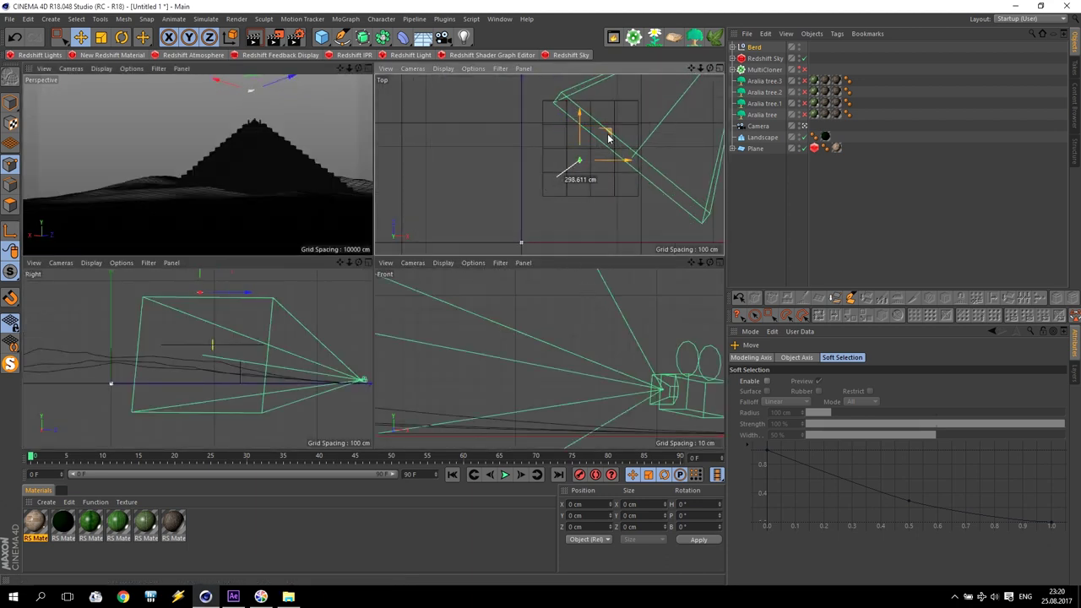
{"action": "middle_click", "coordinate": [261, 95]}
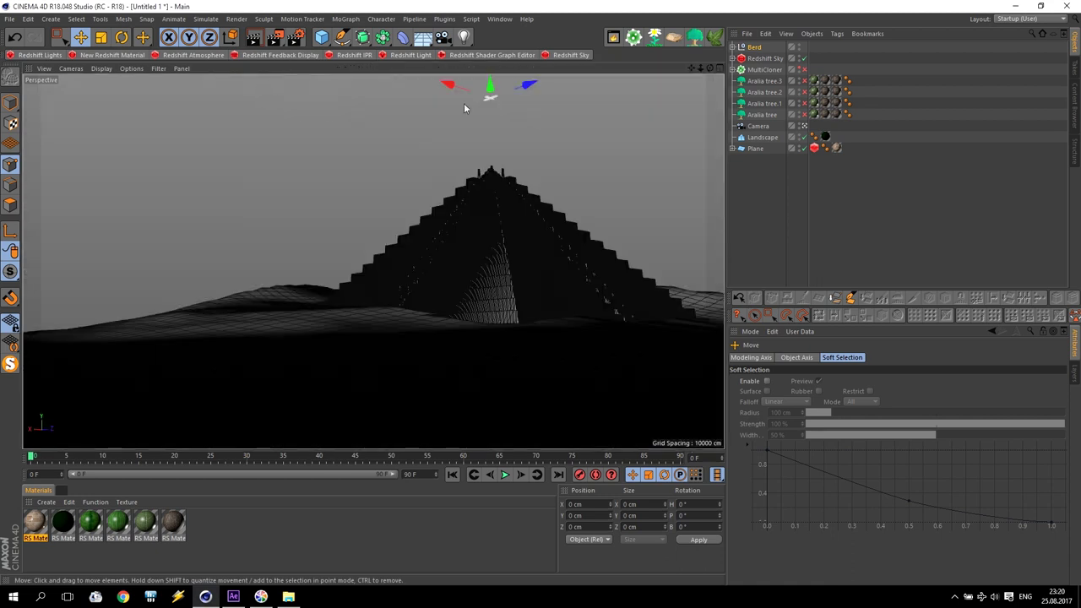
Step: Set the Berd null's scale to 0.8 on the X, Y and Z axes
{"action": "left_click", "coordinate": [815, 253]}
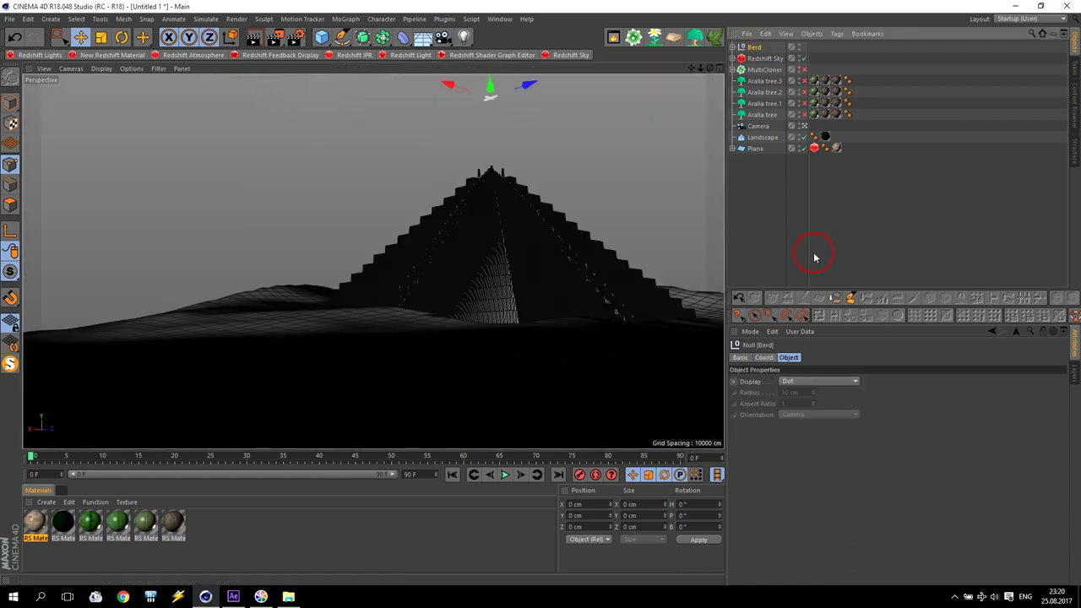
{"action": "left_click", "coordinate": [763, 358]}
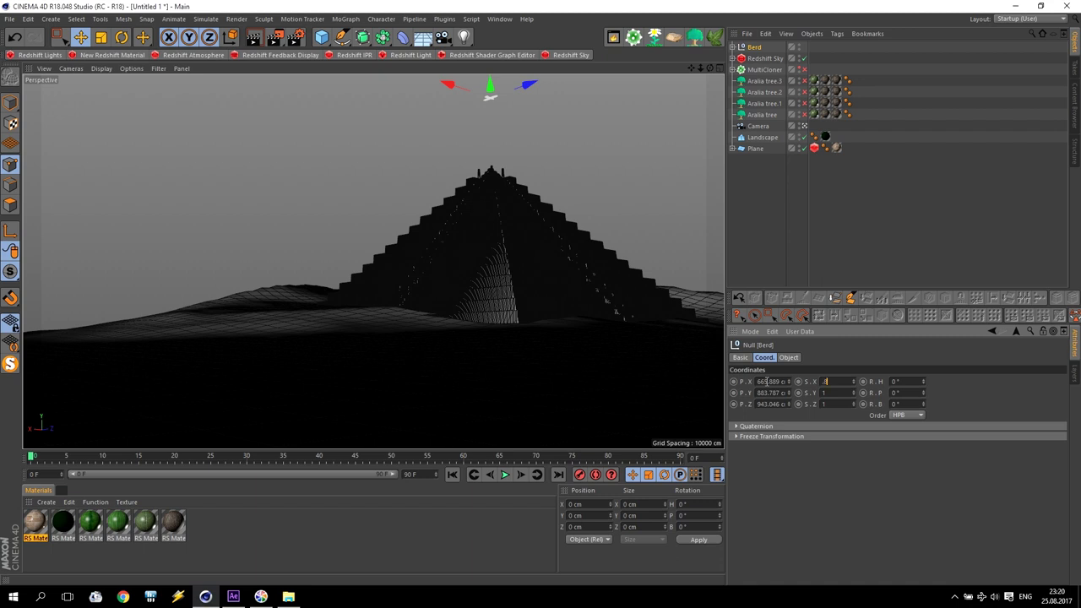
{"action": "key", "text": "8"}
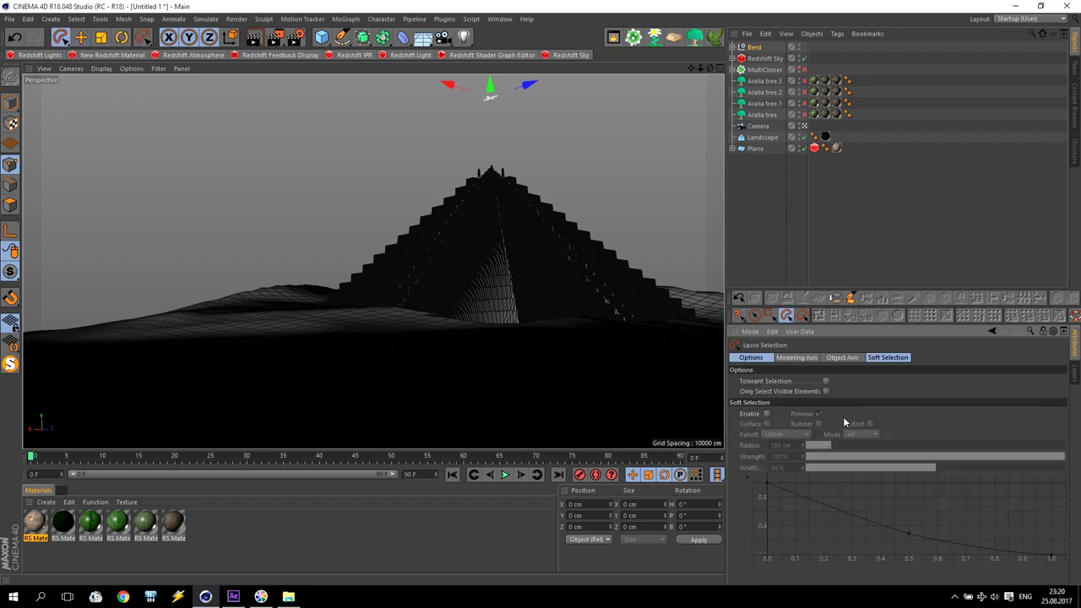
{"action": "left_click", "coordinate": [749, 46]}
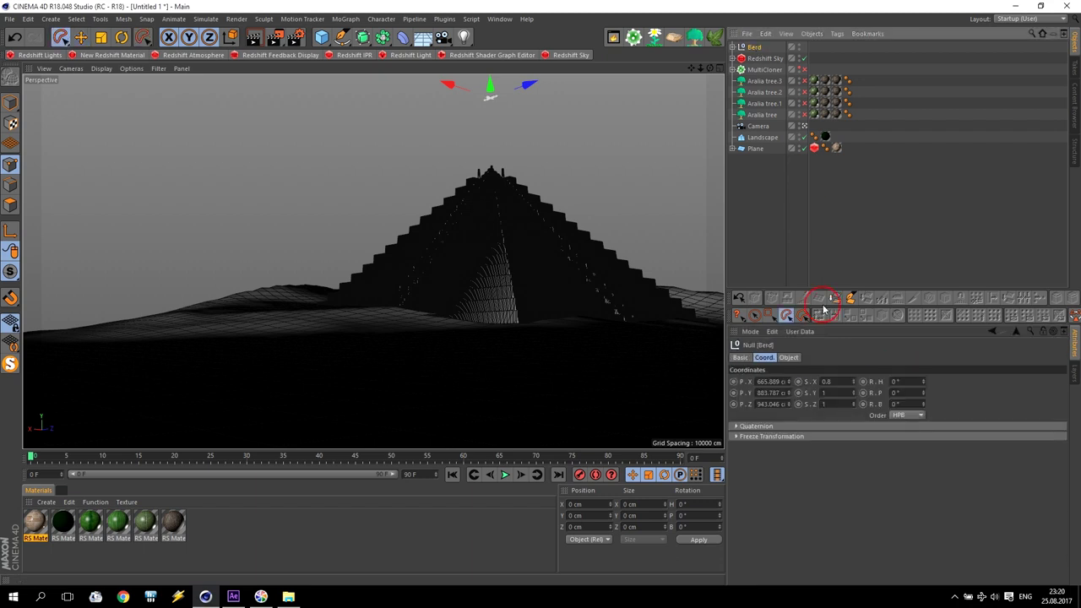
{"action": "left_click", "coordinate": [832, 392]}
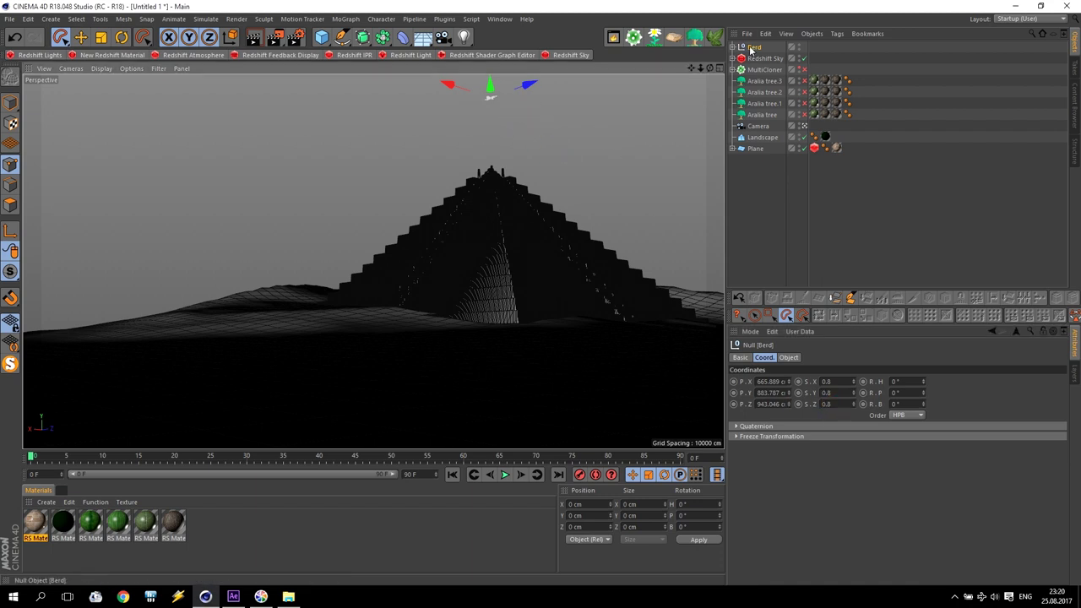
Step: Add a MoGraph Cloner and make the Berd null its child
{"action": "left_click", "coordinate": [346, 18]}
{"action": "left_click", "coordinate": [381, 143], "text": "alt"}
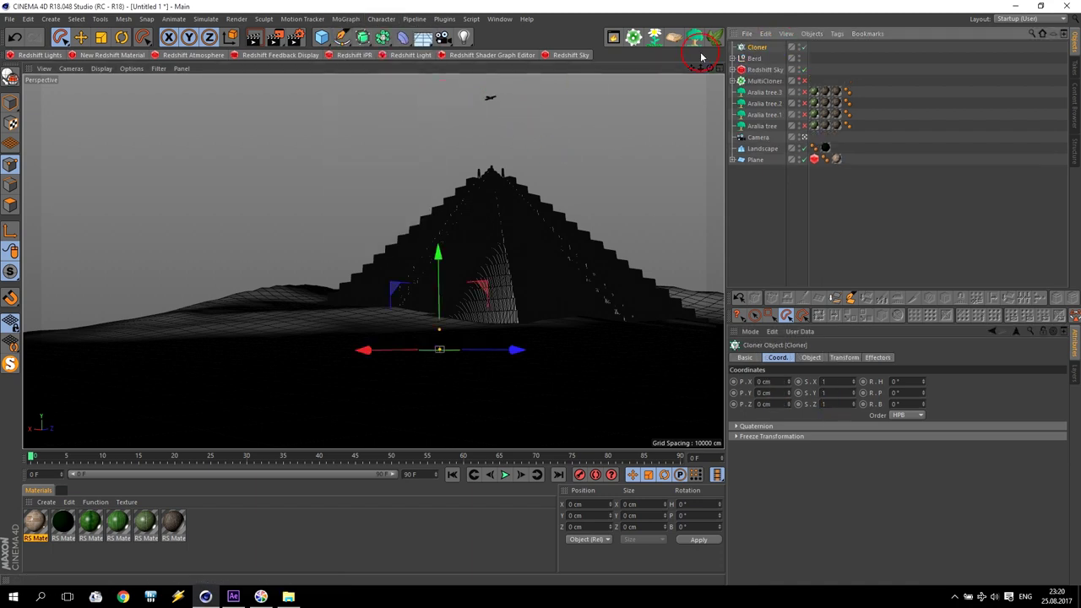
{"action": "left_click", "coordinate": [757, 48]}
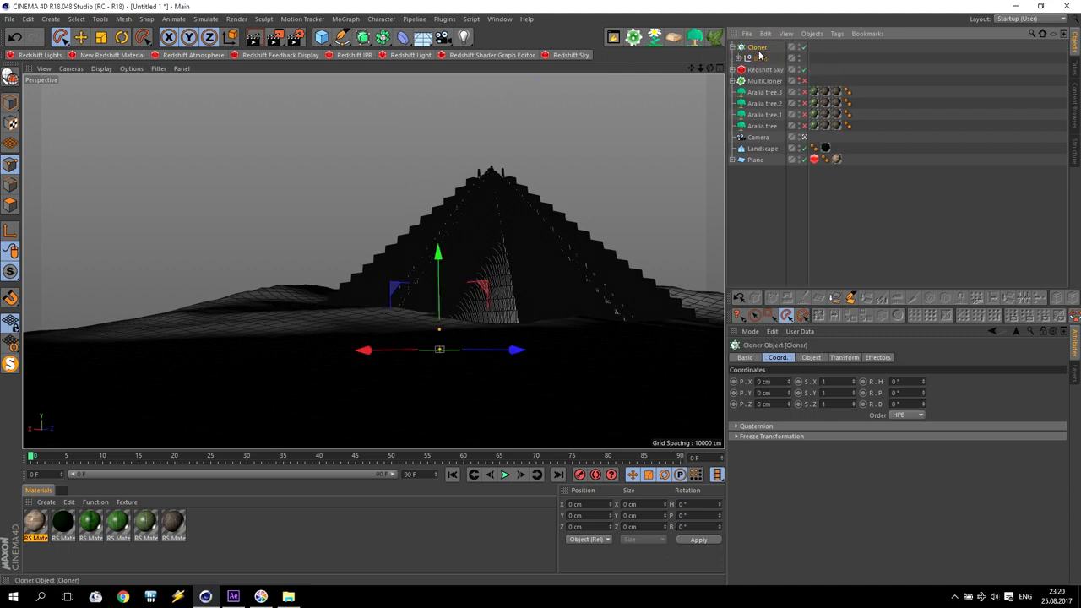
Step: Switch the cloner to Grid Array mode and raise it above the pyramid to about Y 1215 cm
{"action": "left_click", "coordinate": [811, 358]}
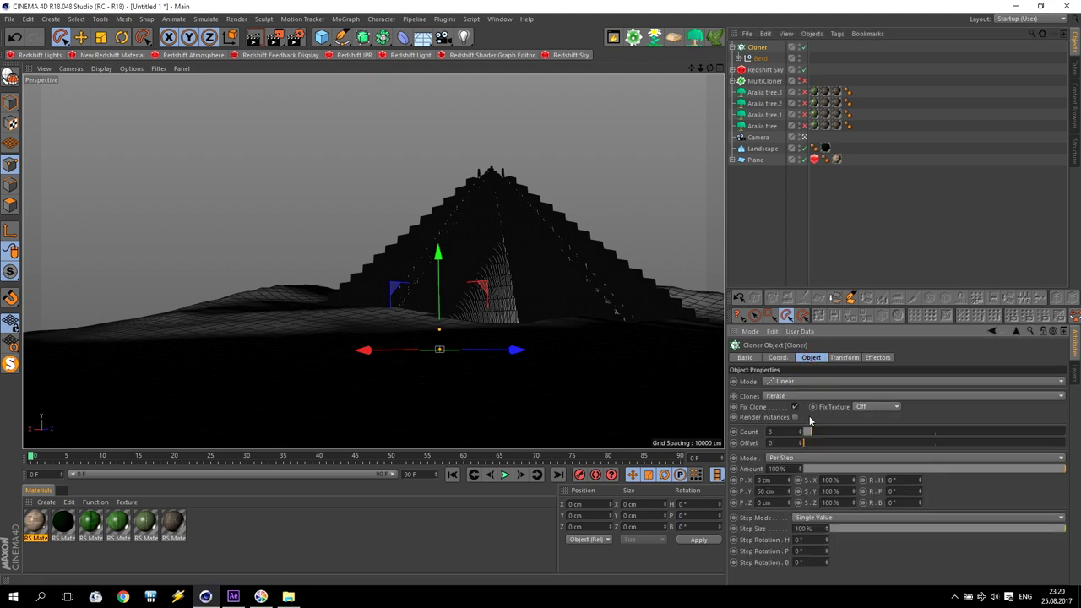
{"action": "left_click", "coordinate": [800, 384]}
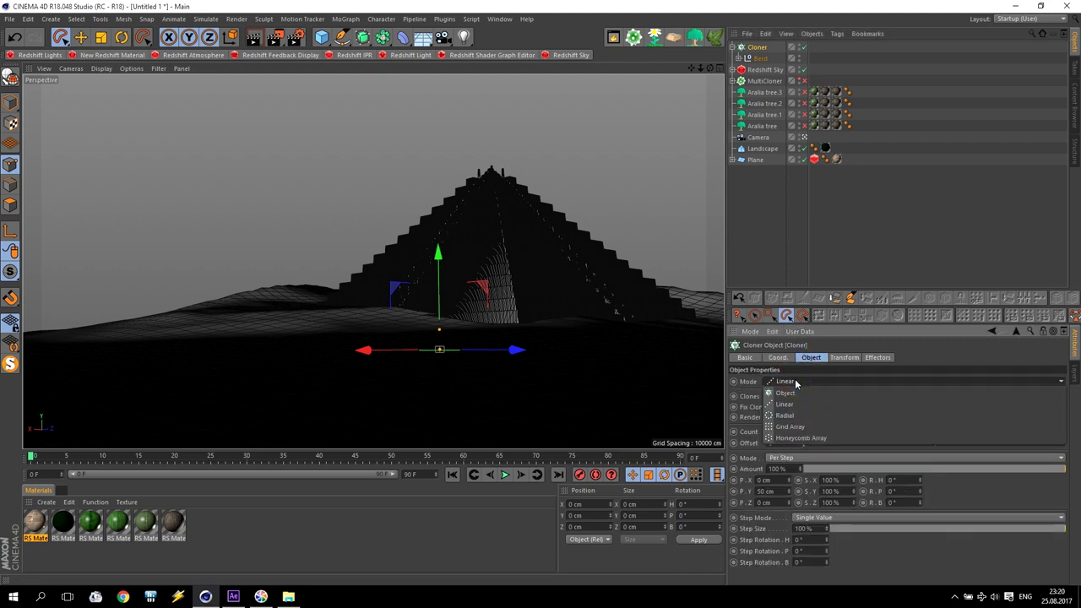
{"action": "left_click", "coordinate": [809, 429]}
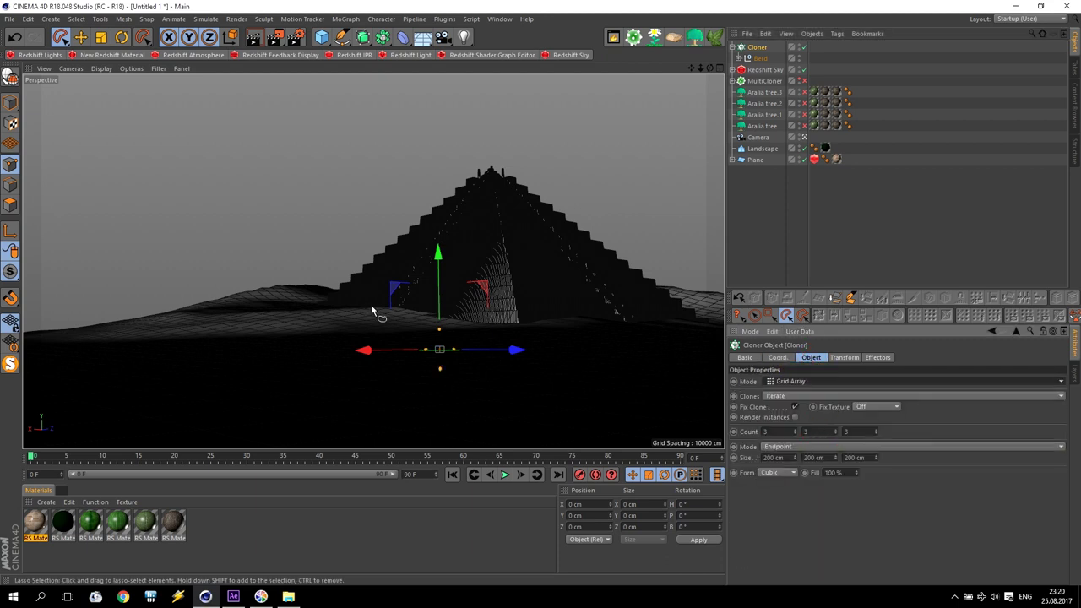
{"action": "left_click_drag", "start_coordinate": [436, 285], "coordinate": [410, 245]}
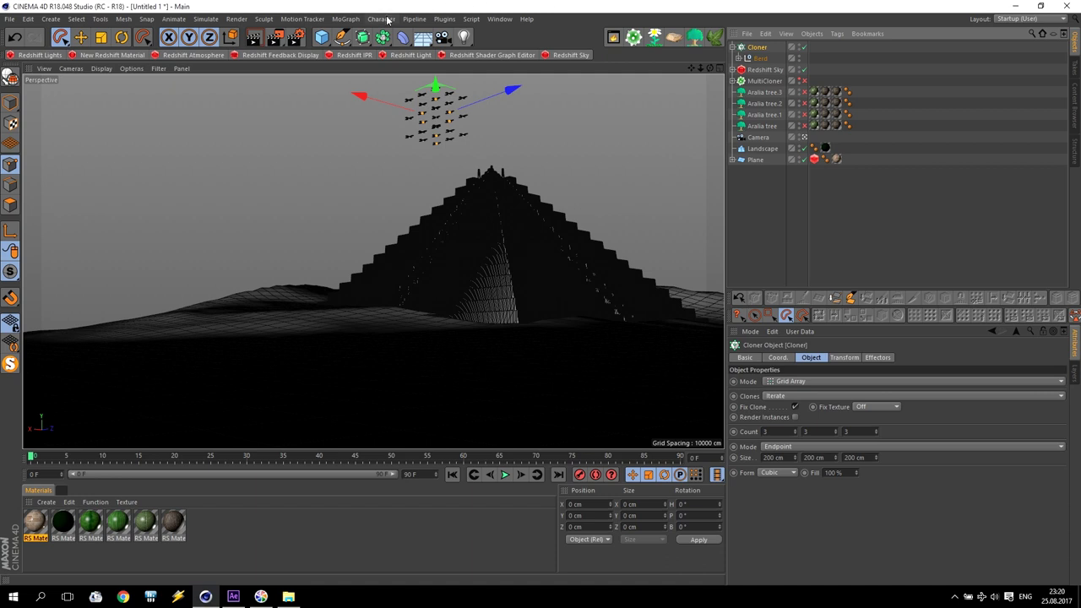
Step: Add a Random effector to the bird cloner
{"action": "left_click", "coordinate": [345, 18]}
{"action": "mouse_move", "coordinate": [354, 38]}
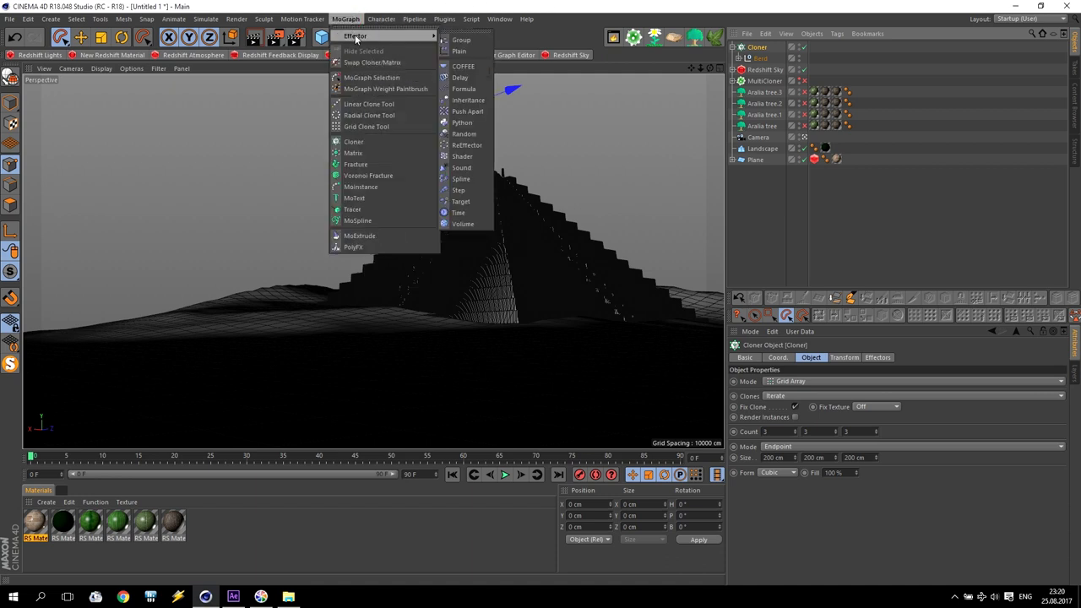
{"action": "left_click", "coordinate": [476, 138]}
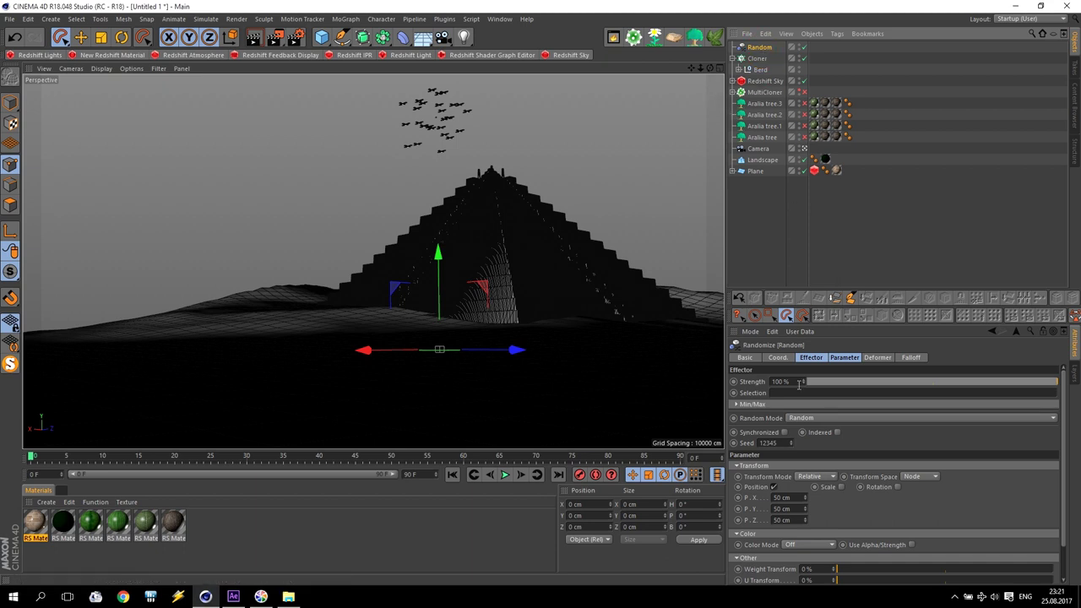
Step: Try a random position variation of 2000 cm along X, widening the Z variation as well
{"action": "left_click", "coordinate": [782, 497]}
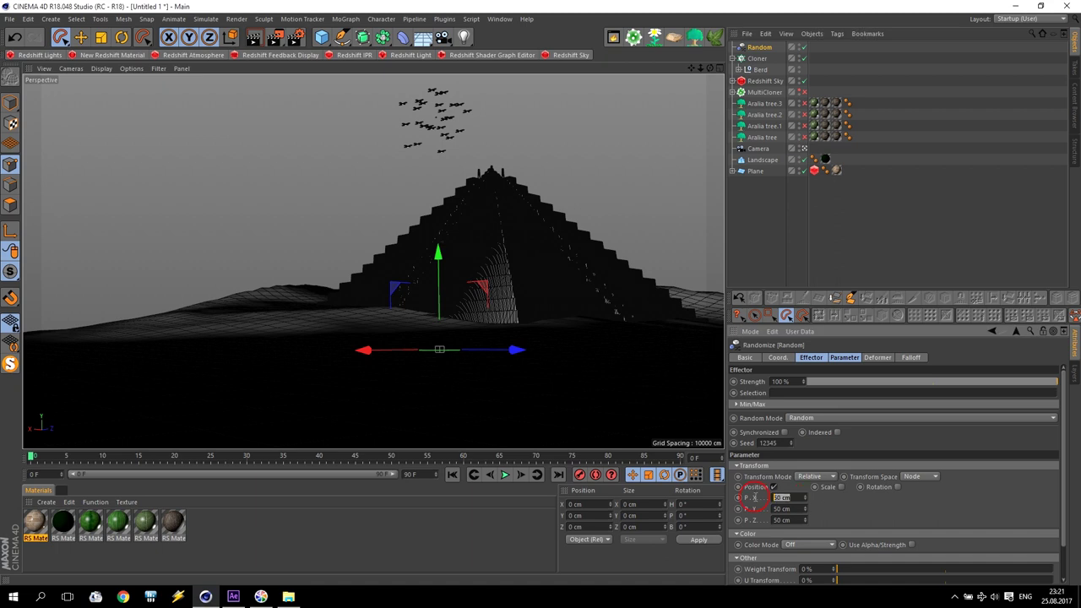
{"action": "type", "text": "5"}
{"action": "type", "text": "000"}
{"action": "left_click", "coordinate": [795, 519]}
{"action": "type", "text": "200"}
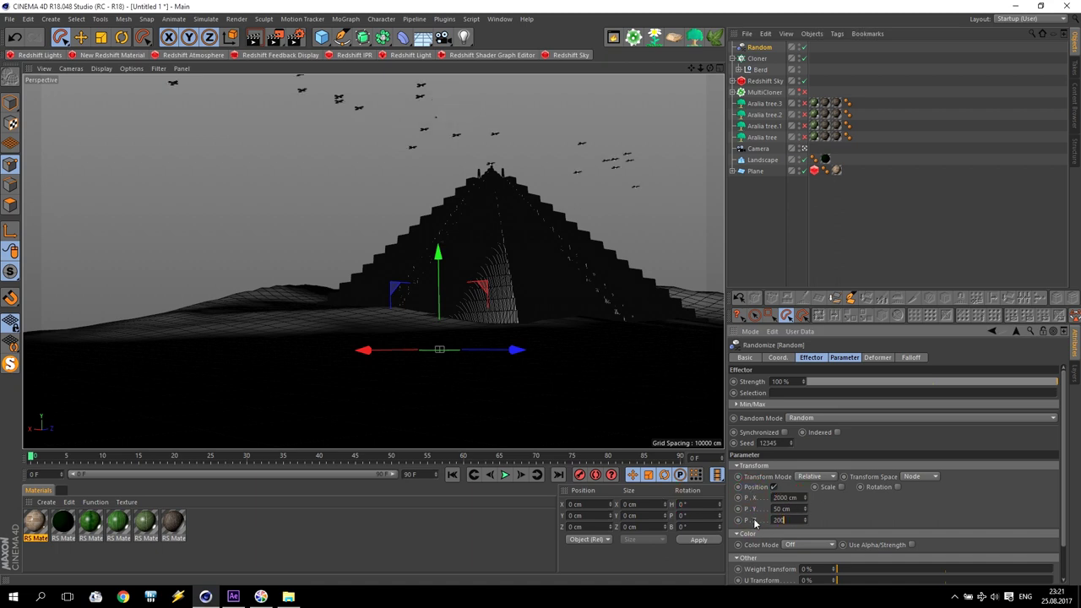
{"action": "key", "text": "Return"}
Step: Set the Random effector's position variation to 500 cm in X, 100 cm in Y and 500 cm in Z
{"action": "left_click", "coordinate": [798, 496]}
{"action": "type", "text": "500"}
{"action": "left_click", "coordinate": [778, 519]}
{"action": "type", "text": "500"}
{"action": "key", "text": "Return"}
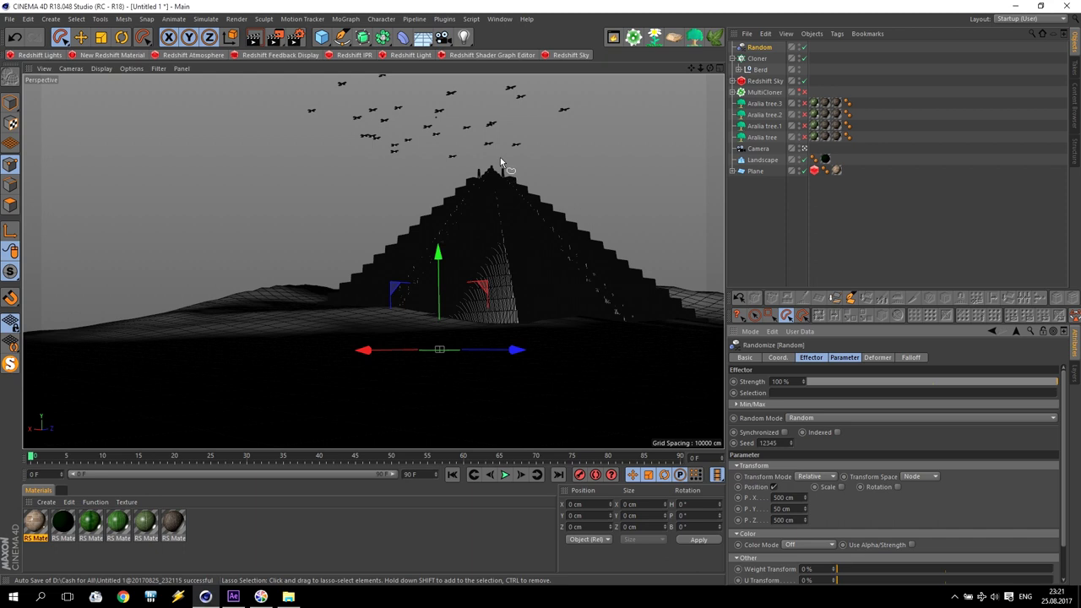
{"action": "left_click", "coordinate": [761, 507]}
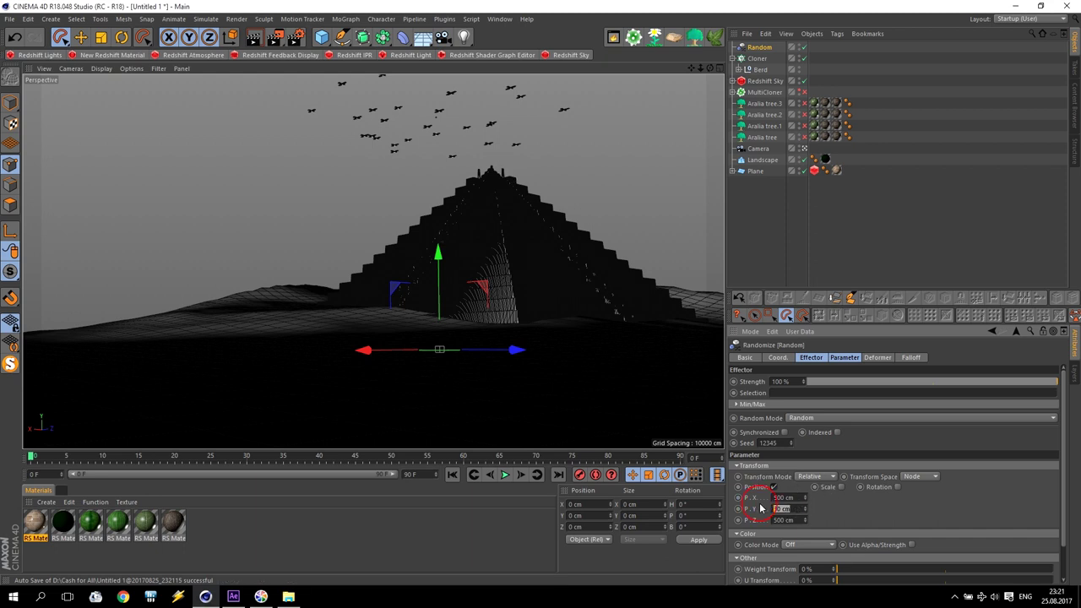
{"action": "type", "text": "100"}
{"action": "key", "text": "Return"}
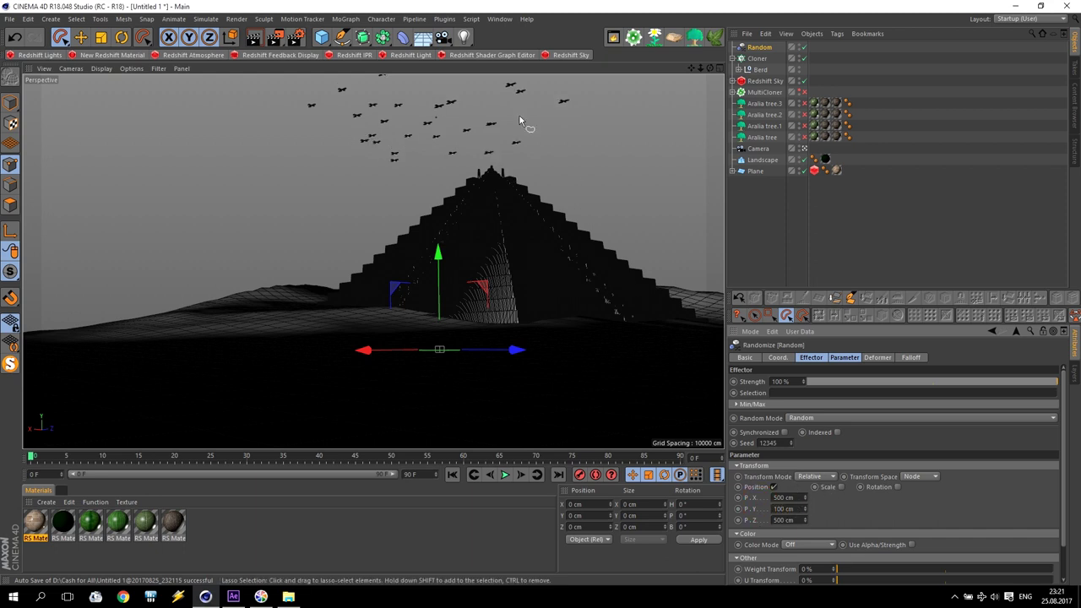
Step: Enable scale randomization on the Random effector with uniform scale and a value of 0.5
{"action": "left_click", "coordinate": [842, 487]}
{"action": "left_click", "coordinate": [870, 541]}
{"action": "left_click", "coordinate": [869, 530]}
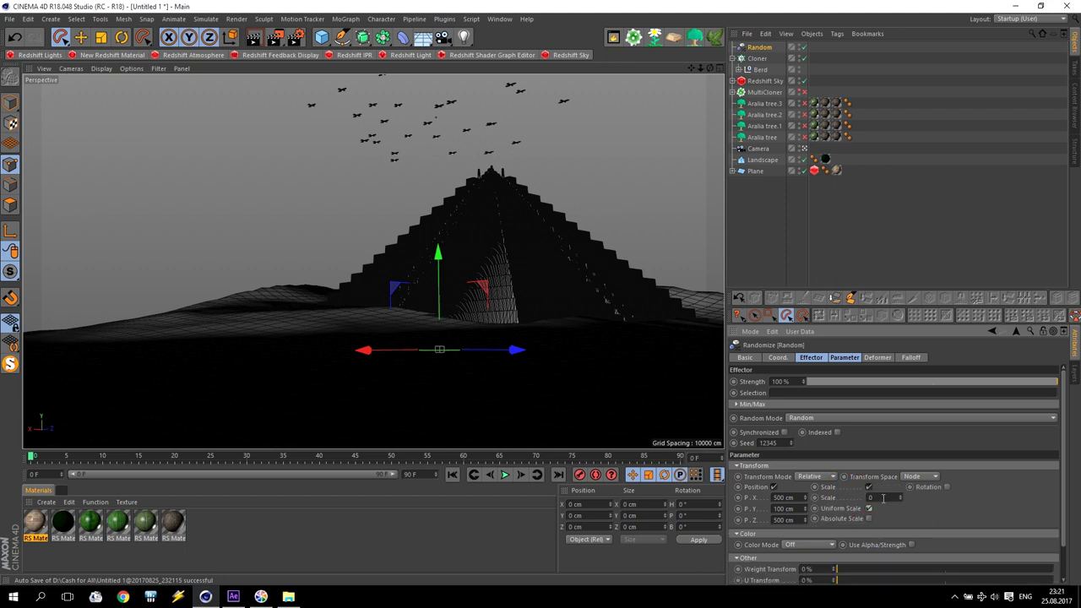
{"action": "left_click", "coordinate": [880, 498]}
{"action": "type", "text": "0.5"}
{"action": "key", "text": "Return"}
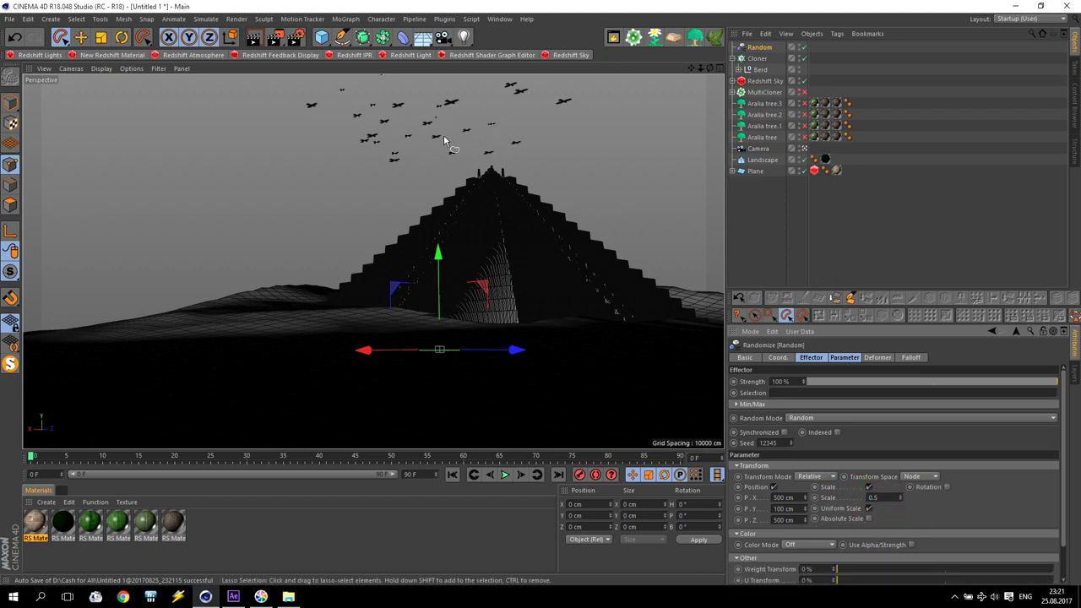
Step: Enable rotation randomization on the Random effector and set H, P and B to 360°
{"action": "left_click", "coordinate": [947, 487]}
{"action": "left_click", "coordinate": [964, 497]}
{"action": "type", "text": "360"}
{"action": "left_click", "coordinate": [954, 508]}
{"action": "type", "text": "36360"}
{"action": "left_click", "coordinate": [920, 518]}
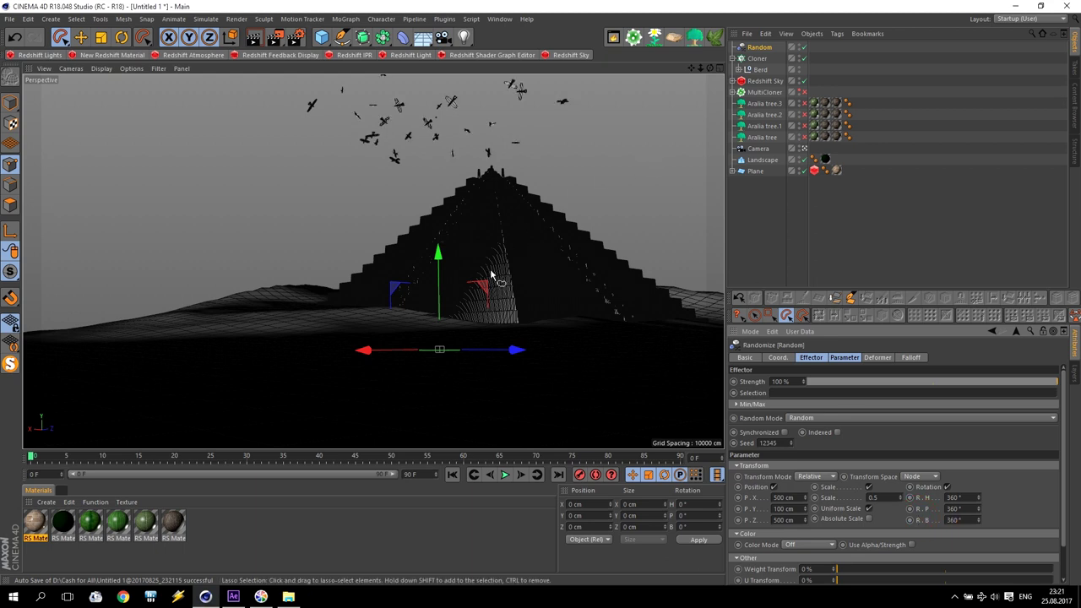
Step: Set the bird cloner's own scale to 0.8 on the X, Y and Z axes
{"action": "left_click", "coordinate": [764, 70]}
{"action": "left_click", "coordinate": [757, 59]}
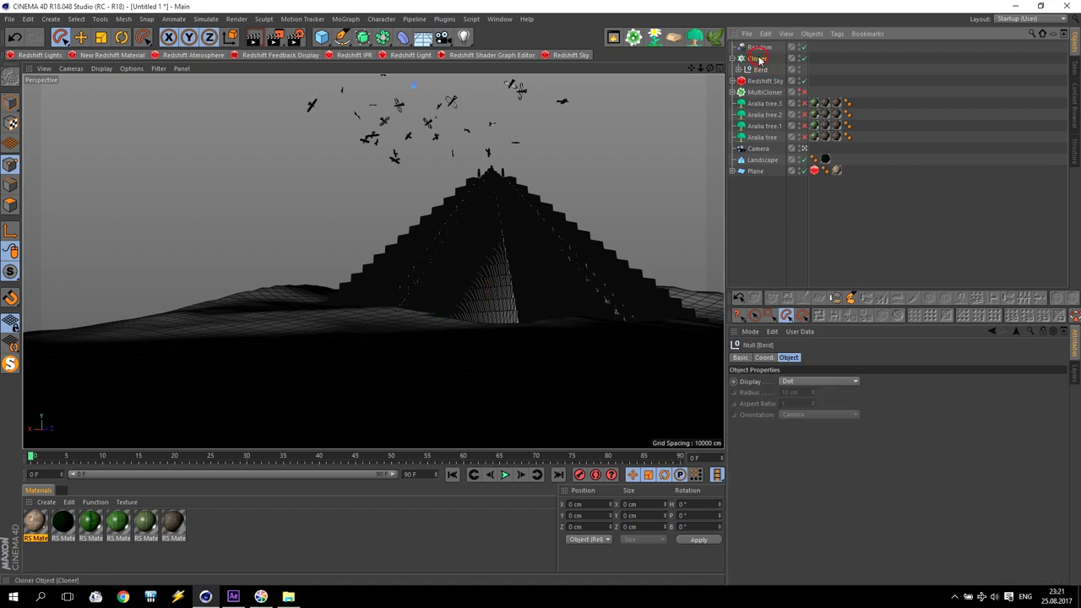
{"action": "left_click", "coordinate": [778, 357]}
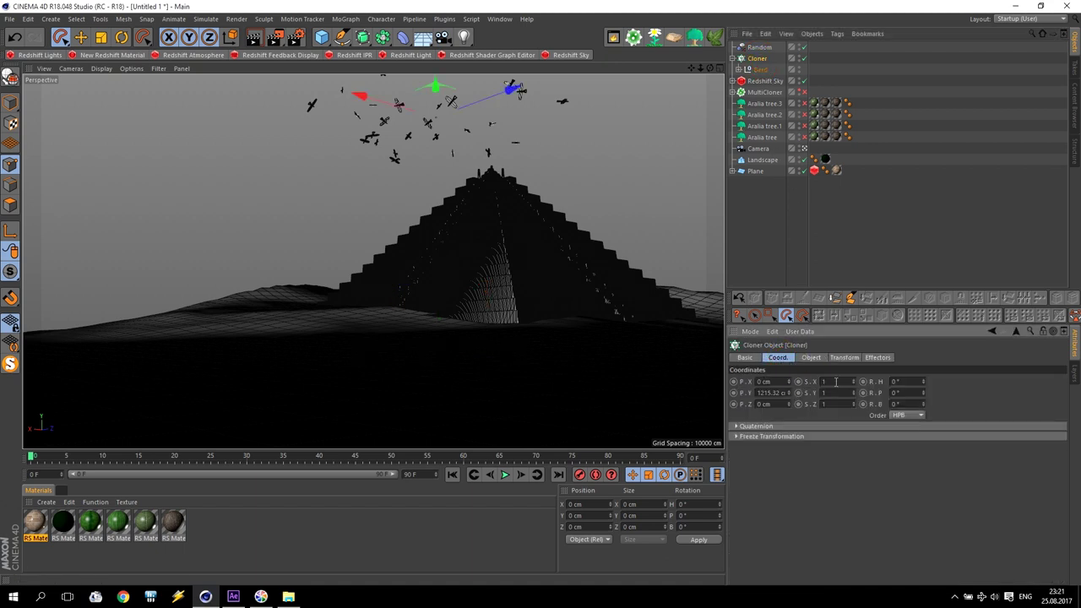
{"action": "type", "text": ".8"}
{"action": "key", "text": "Tab"}
{"action": "type", "text": ".8"}
{"action": "key", "text": "Tab"}
{"action": "type", "text": ".8"}
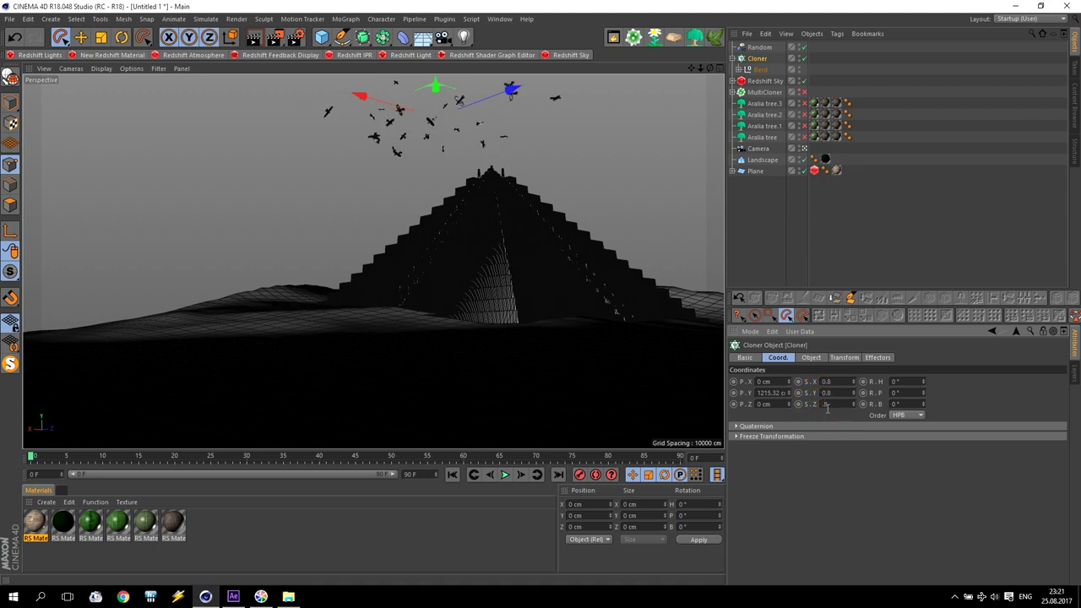
Step: Move the bird cloner to about X 473 cm, Y 946 cm and Z 652 cm, above the camera's field of view
{"action": "key", "text": "Tab"}
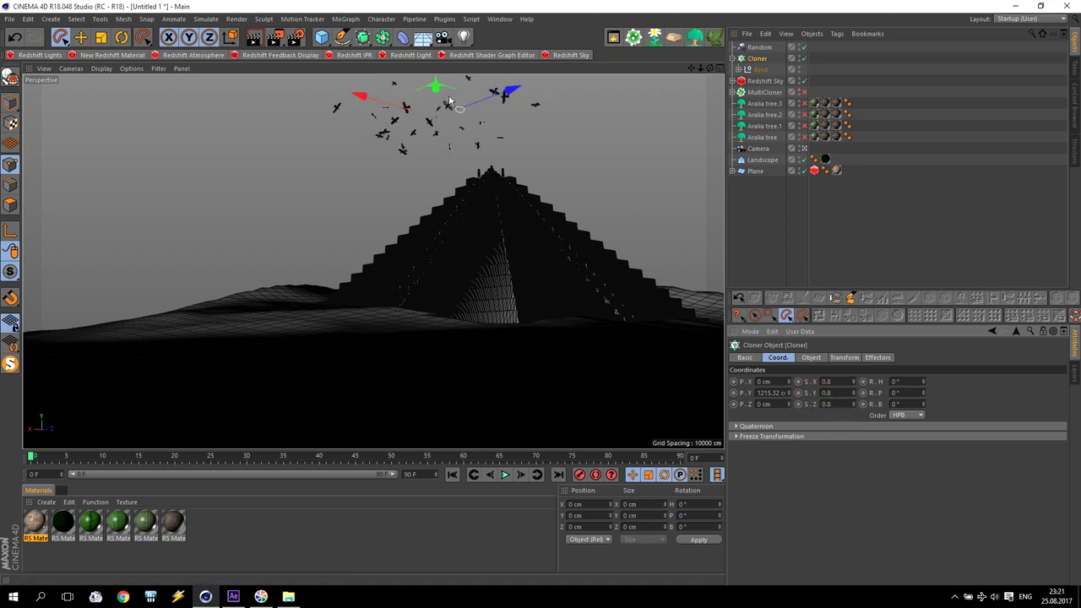
{"action": "middle_click", "coordinate": [570, 165]}
{"action": "scroll", "coordinate": [570, 165], "scroll_direction": "down", "scroll_amount": 2}
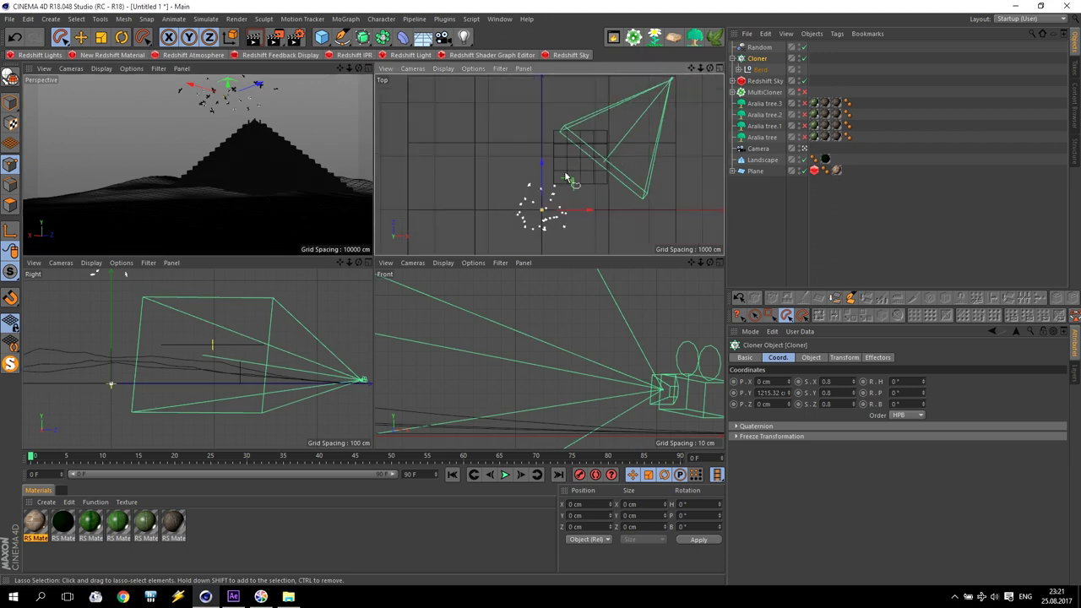
{"action": "left_click", "coordinate": [80, 36]}
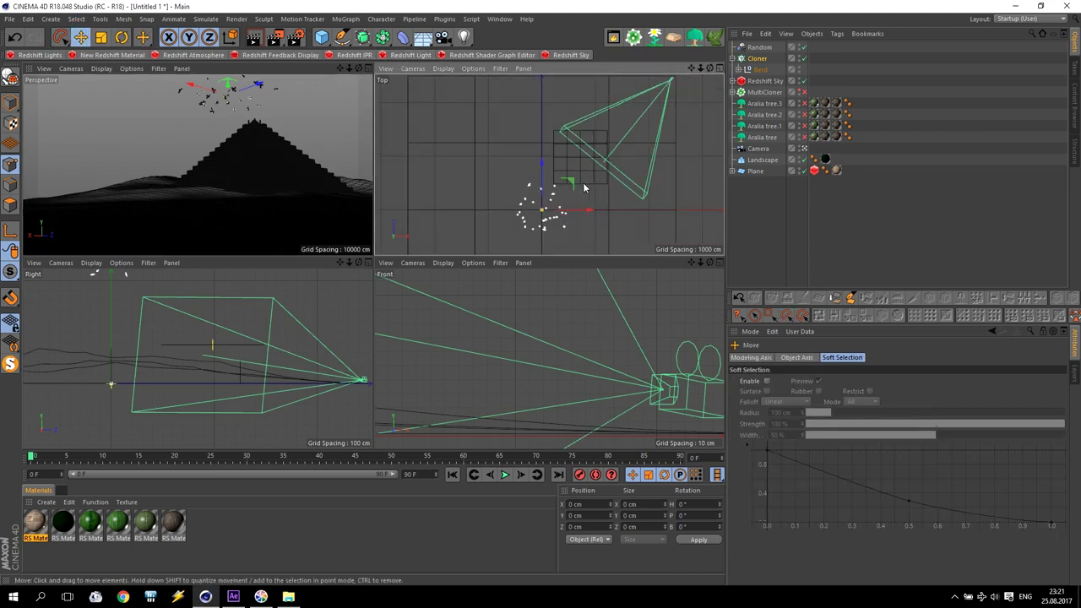
{"action": "left_click_drag", "start_coordinate": [576, 181], "coordinate": [595, 149]}
{"action": "scroll", "coordinate": [593, 327], "scroll_direction": "down", "scroll_amount": 2}
{"action": "scroll", "coordinate": [593, 326], "scroll_direction": "down", "scroll_amount": 4}
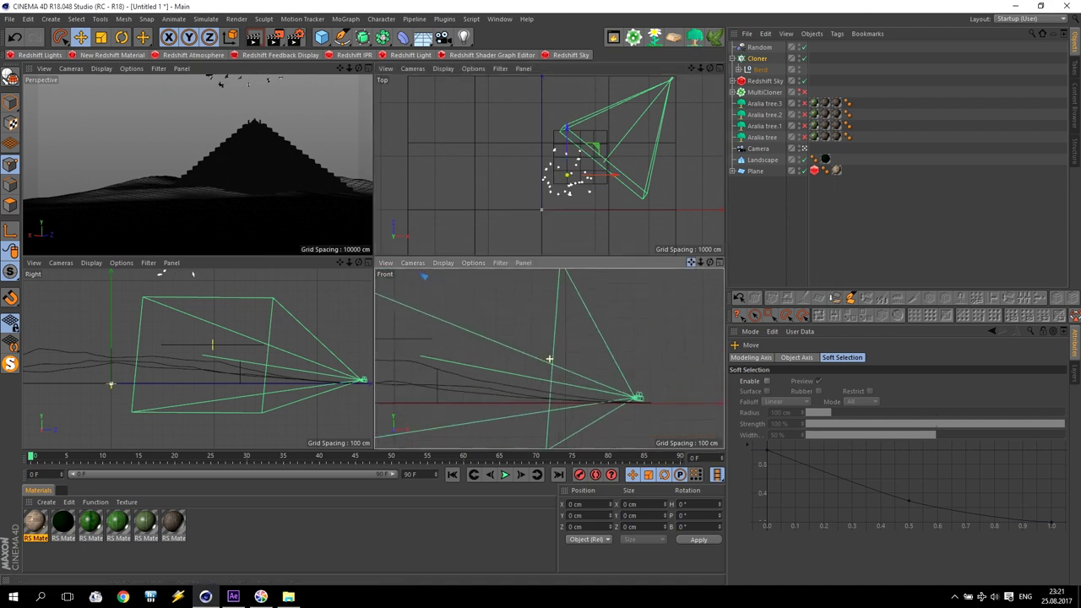
{"action": "left_click_drag", "start_coordinate": [496, 319], "coordinate": [497, 334]}
Step: Set the bird cloner's scale to 0.2 on the X, Y and Z axes
{"action": "left_click", "coordinate": [757, 58]}
{"action": "left_click", "coordinate": [828, 381]}
{"action": "type", "text": "0.2"}
{"action": "left_click", "coordinate": [828, 393]}
{"action": "type", "text": "0.2"}
{"action": "key", "text": "Return"}
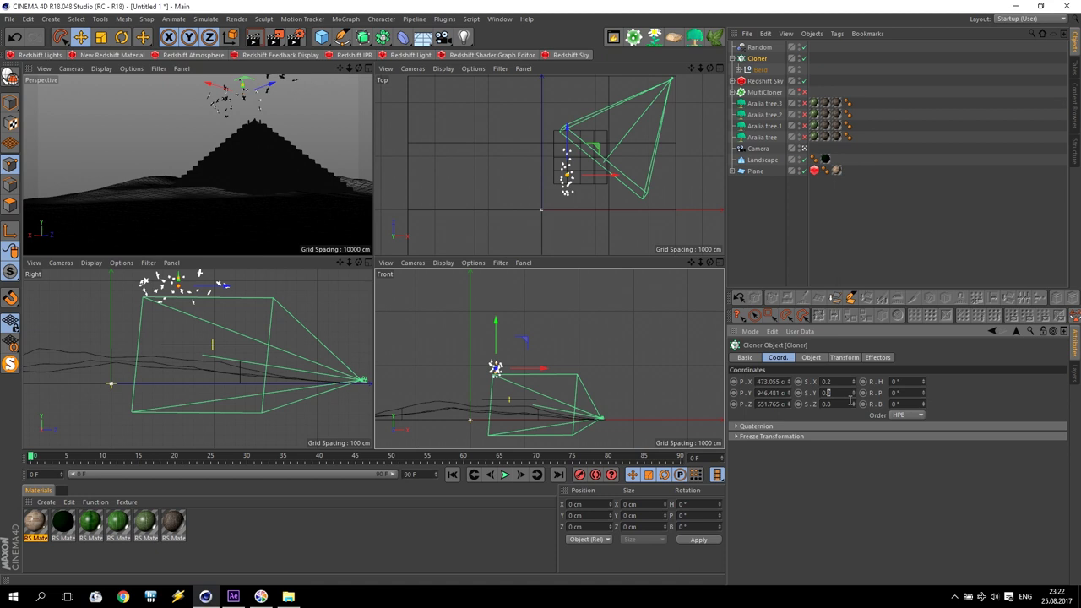
{"action": "type", "text": "0.2"}
{"action": "key", "text": "Return"}
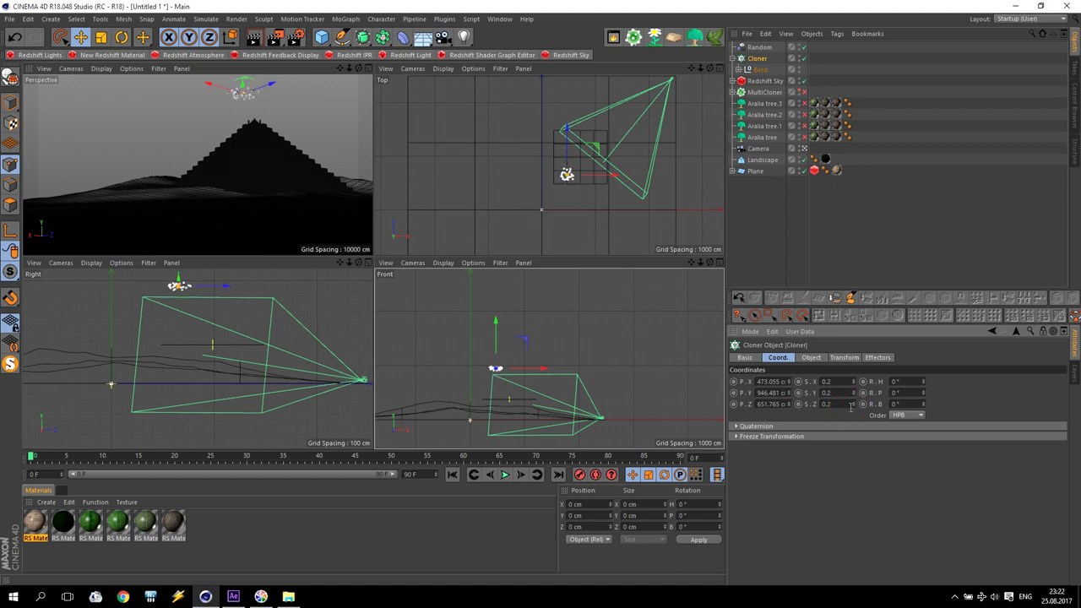
Step: Set the Random effector's position variation to 2000 cm in X, 500 cm in Y and 2000 cm in Z
{"action": "left_click", "coordinate": [759, 47]}
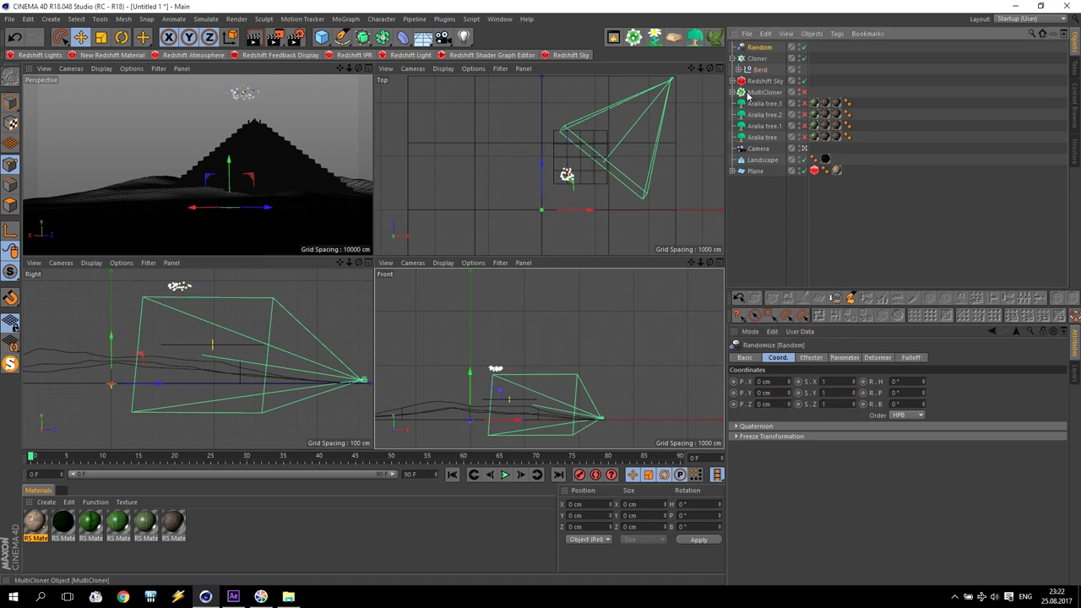
{"action": "left_click", "coordinate": [810, 357]}
{"action": "left_click", "coordinate": [843, 357]}
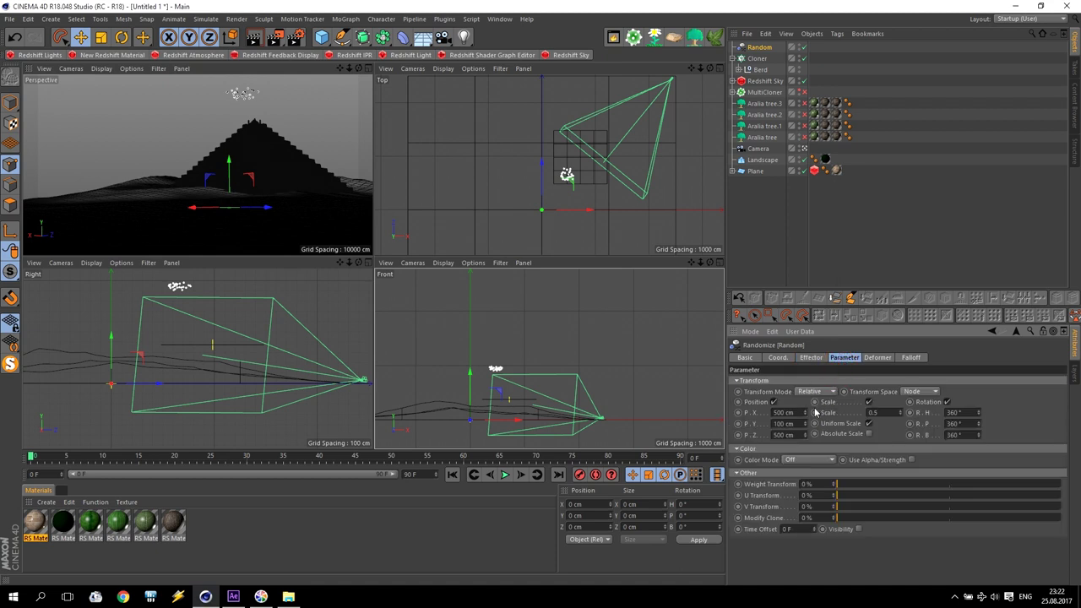
{"action": "left_click", "coordinate": [798, 412]}
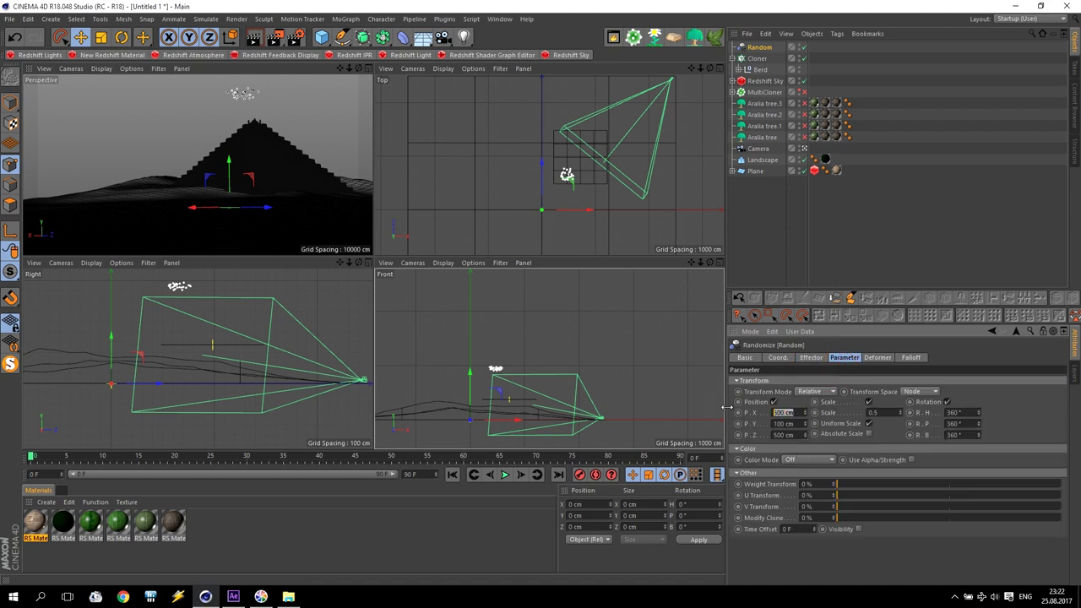
{"action": "type", "text": "2000"}
{"action": "left_click", "coordinate": [798, 433]}
{"action": "type", "text": "200"}
{"action": "left_click", "coordinate": [782, 424]}
{"action": "type", "text": "500"}
{"action": "key", "text": "Return"}
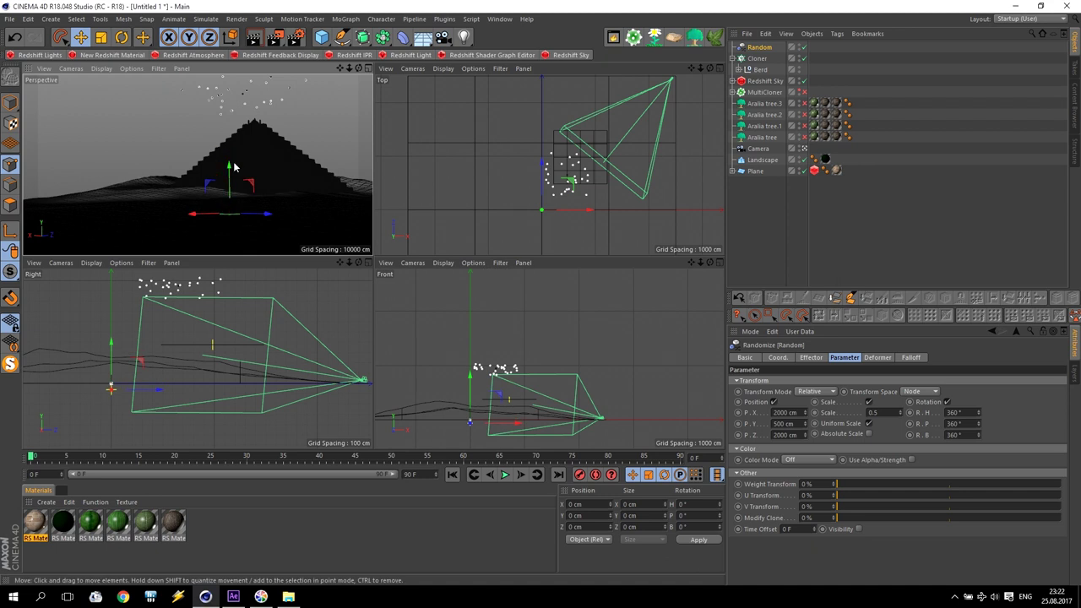
Step: Lower the bird cloner slightly so the flock sits closer above the pyramid's peak
{"action": "left_click", "coordinate": [754, 59]}
{"action": "left_click_drag", "start_coordinate": [243, 84], "coordinate": [245, 95]}
{"action": "middle_click", "coordinate": [273, 123]}
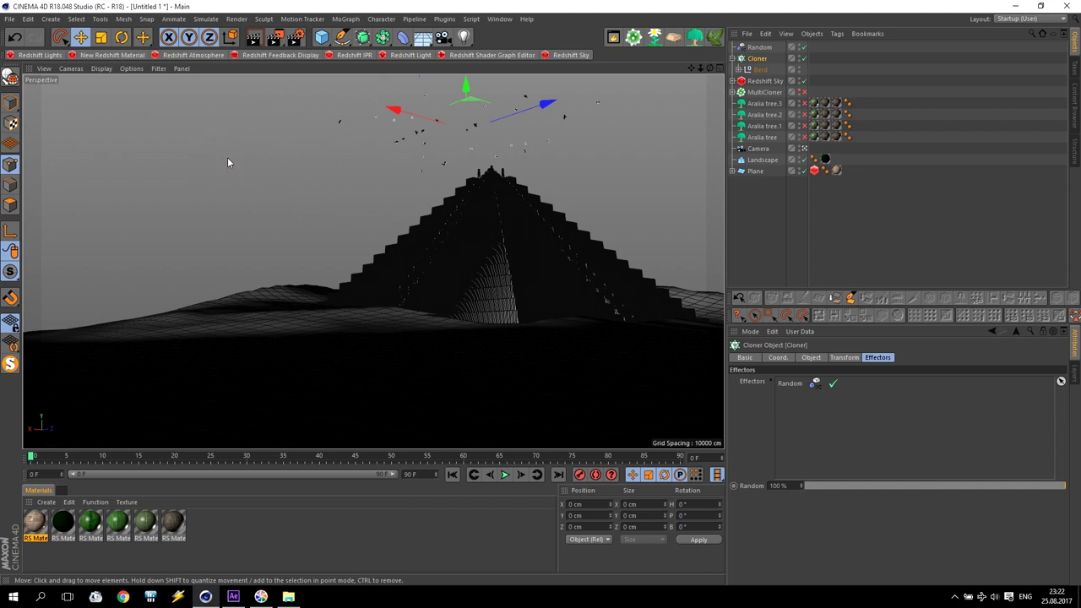
Step: Enable the MultiCloner and all four Aralia tree objects in the scene
{"action": "left_click", "coordinate": [802, 92]}
{"action": "left_click", "coordinate": [806, 111]}
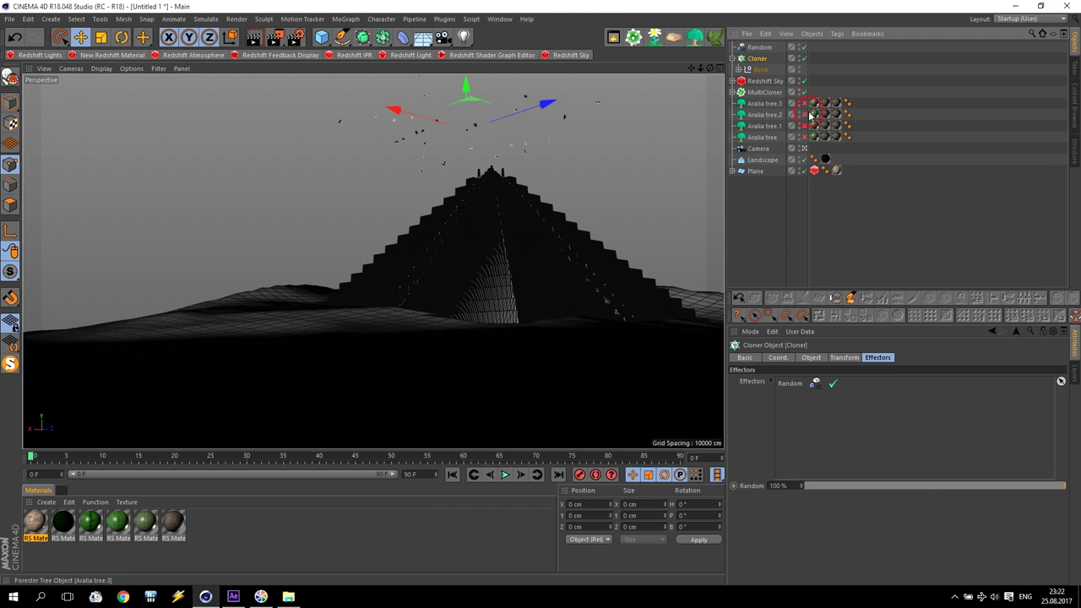
{"action": "left_click", "coordinate": [804, 103]}
{"action": "left_click", "coordinate": [804, 103]}
{"action": "left_click", "coordinate": [804, 103]}
{"action": "left_click", "coordinate": [803, 114]}
{"action": "left_click", "coordinate": [804, 125]}
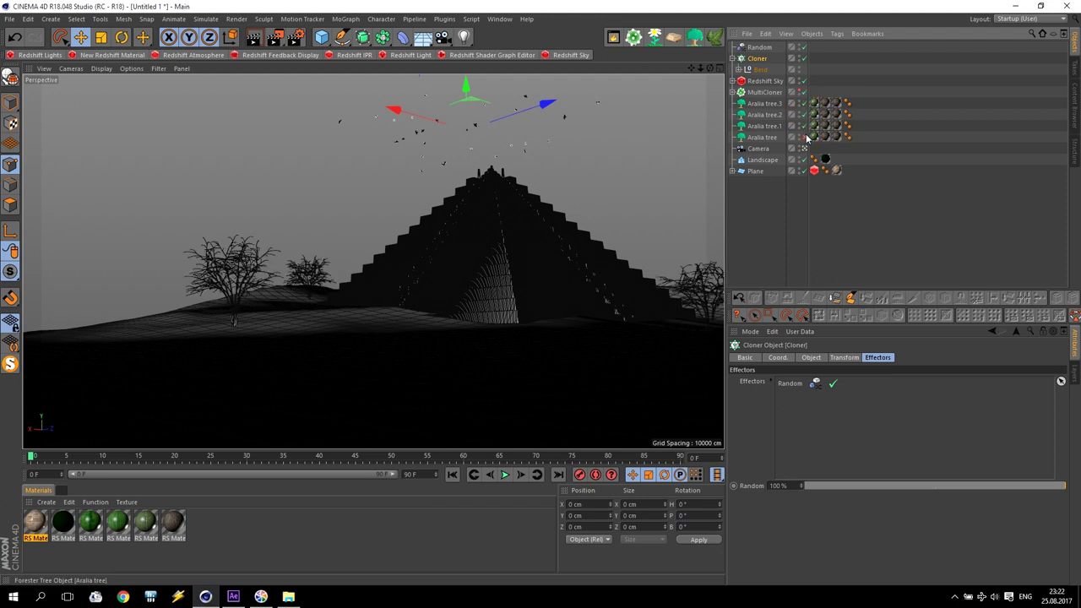
{"action": "left_click", "coordinate": [803, 137]}
Step: Set the render levels of all four Aralia trees to 5
{"action": "left_click", "coordinate": [768, 104]}
{"action": "left_click", "coordinate": [770, 137], "text": "shift"}
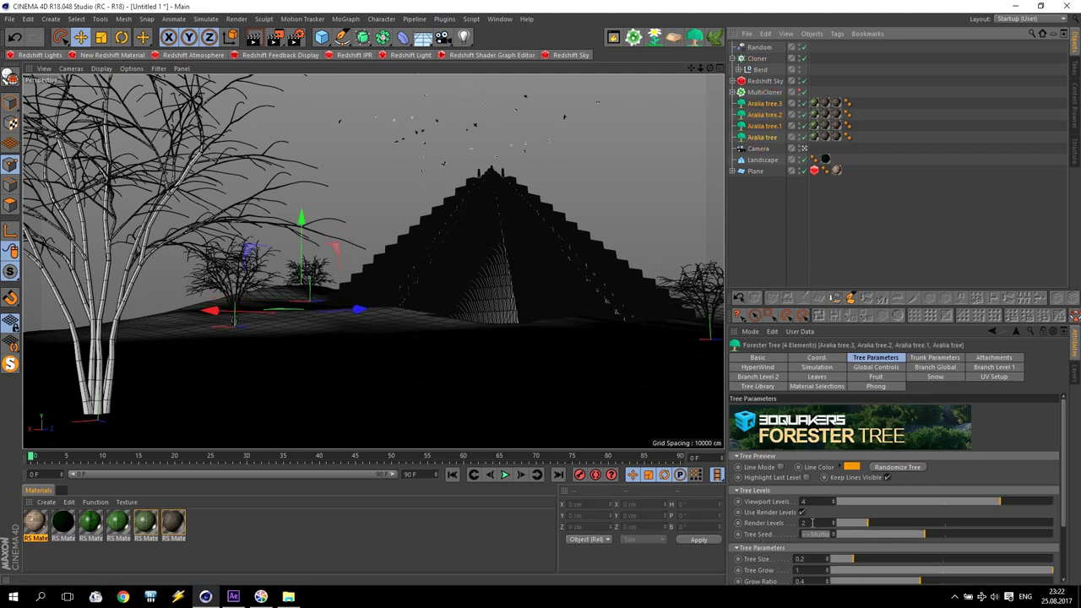
{"action": "left_click", "coordinate": [771, 525]}
{"action": "type", "text": "5"}
{"action": "key", "text": "Return"}
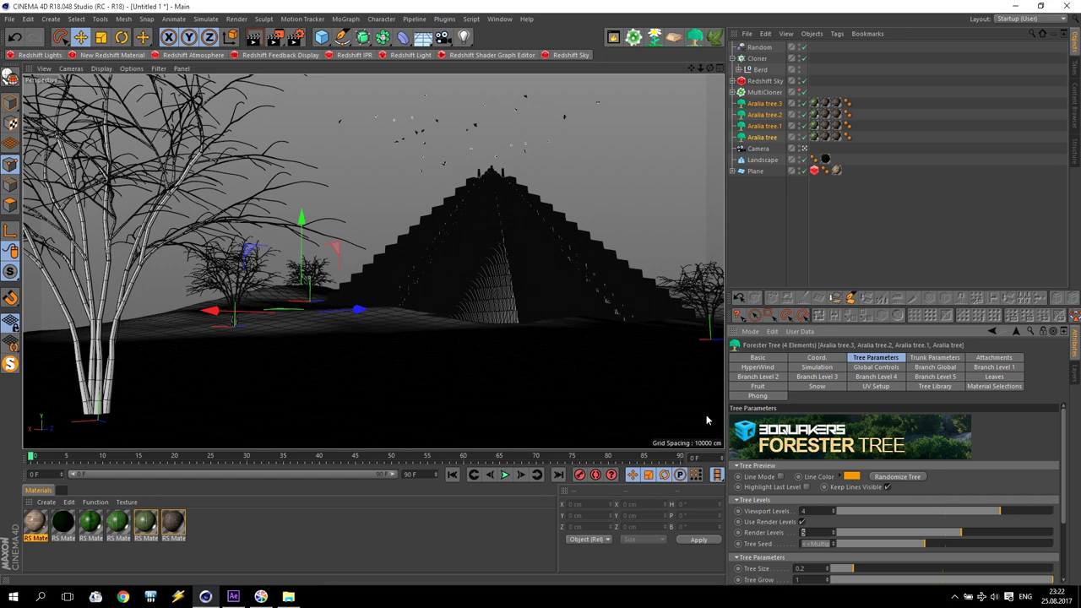
Step: Set both the minimum and maximum unified samples in the Redshift render settings to 256
{"action": "left_click", "coordinate": [296, 39]}
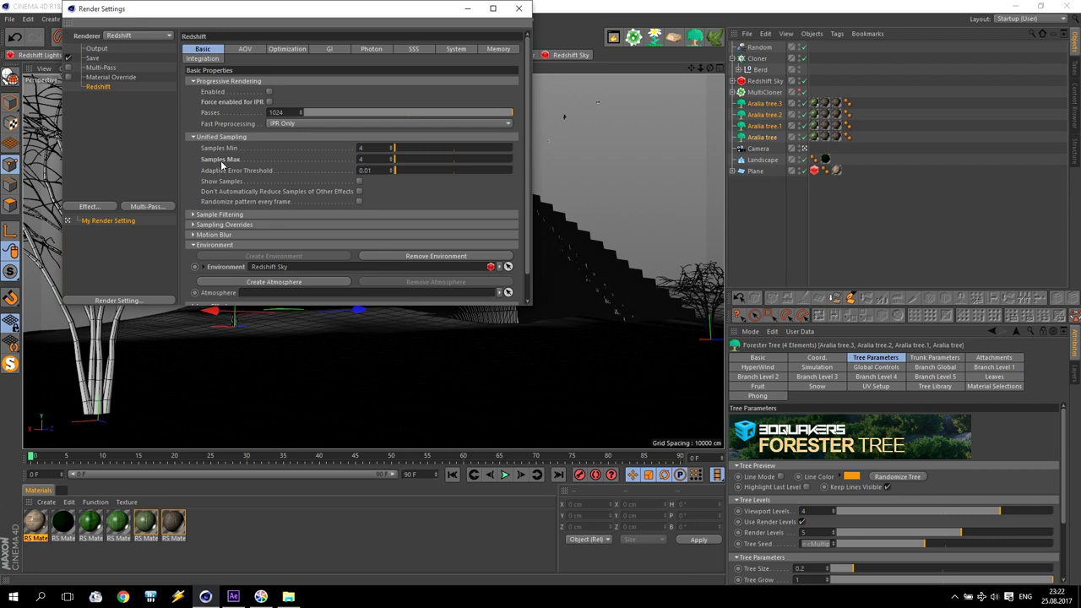
{"action": "double_click", "coordinate": [374, 159]}
{"action": "type", "text": "256"}
{"action": "key", "text": "shift+Tab"}
{"action": "type", "text": "256"}
{"action": "key", "text": "Return"}
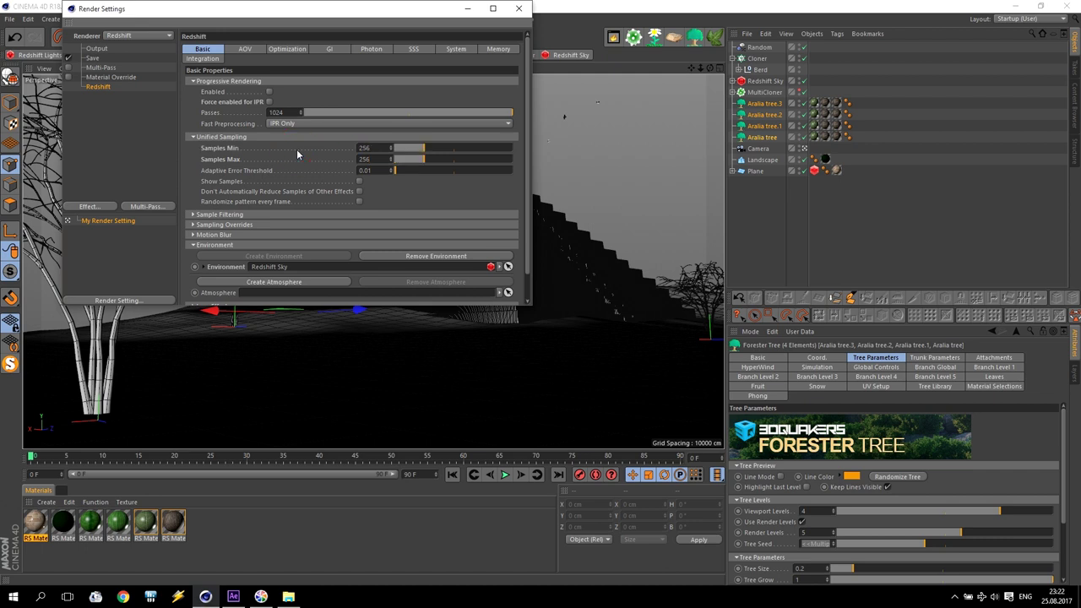
{"action": "left_click", "coordinate": [518, 8]}
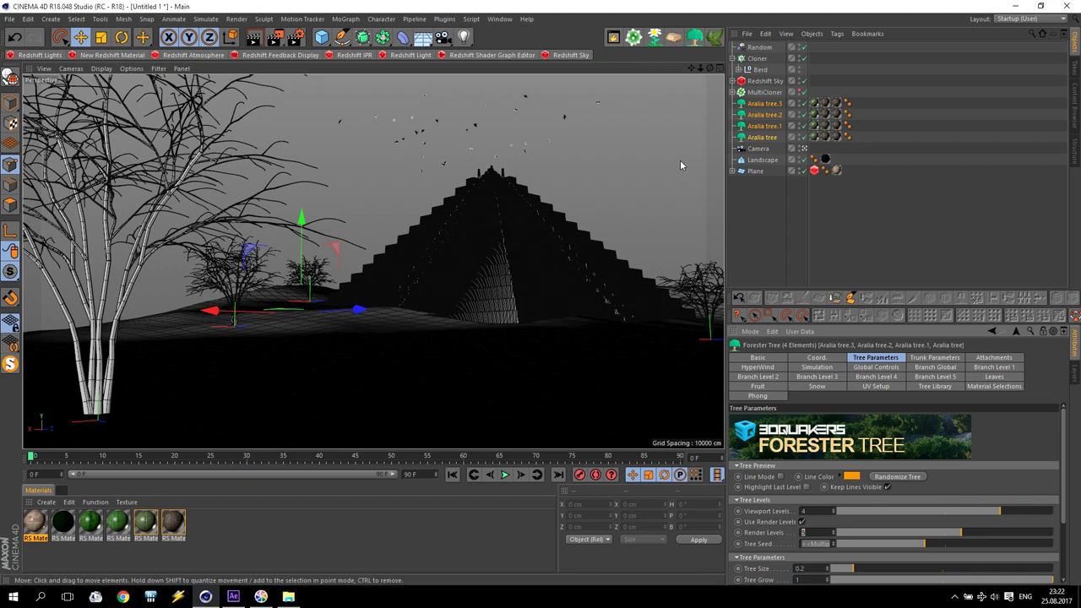
Step: Add a Redshift Camera tag to the scene camera and enable its bokeh effect
{"action": "left_click", "coordinate": [759, 149]}
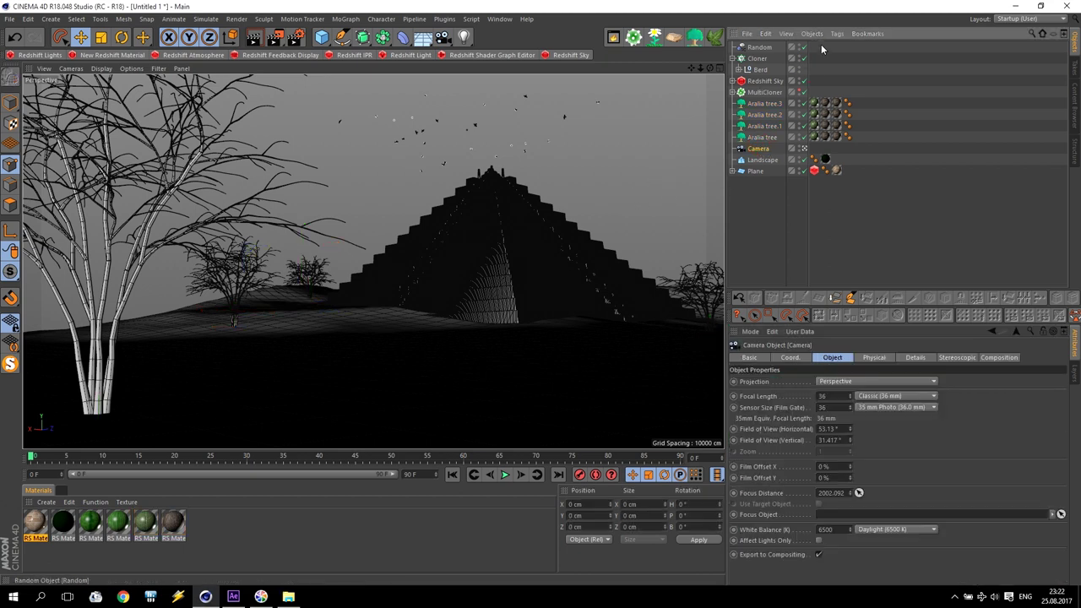
{"action": "left_click", "coordinate": [835, 34]}
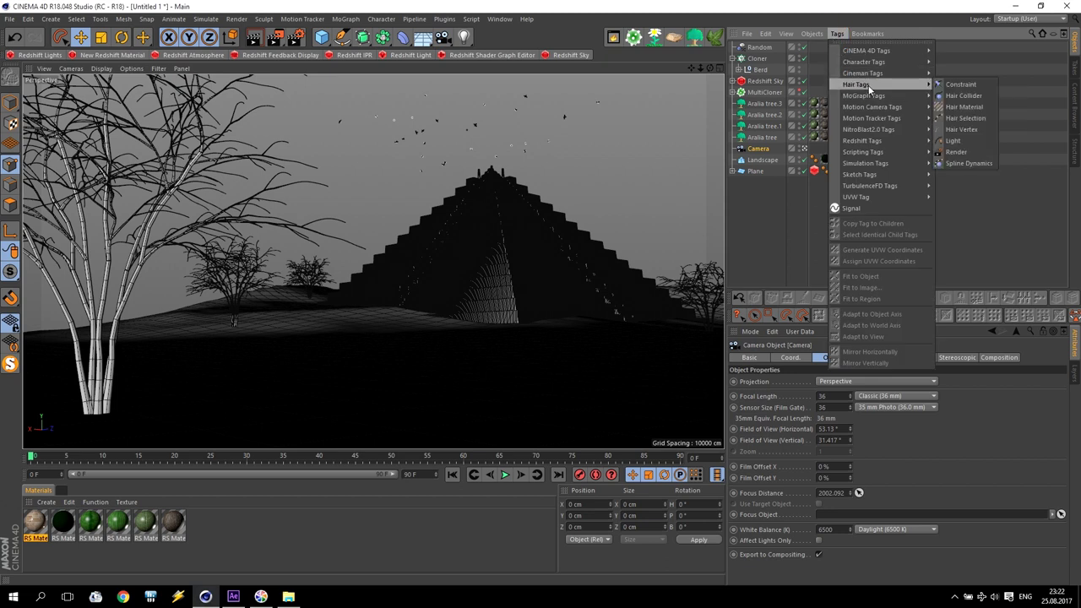
{"action": "mouse_move", "coordinate": [882, 140]}
{"action": "left_click", "coordinate": [969, 141]}
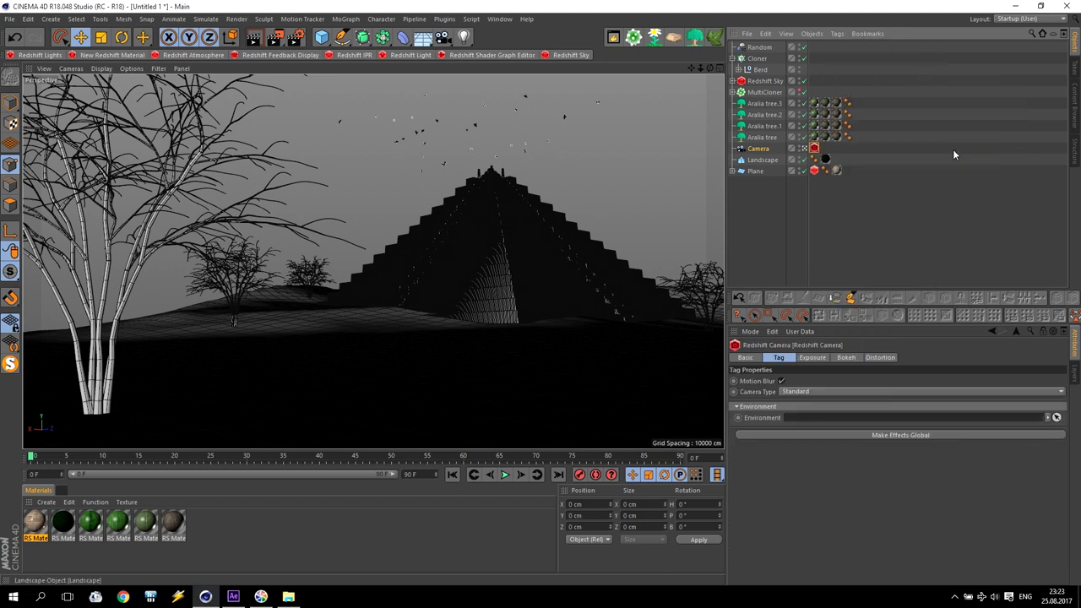
{"action": "left_click", "coordinate": [844, 358]}
{"action": "left_click", "coordinate": [769, 381]}
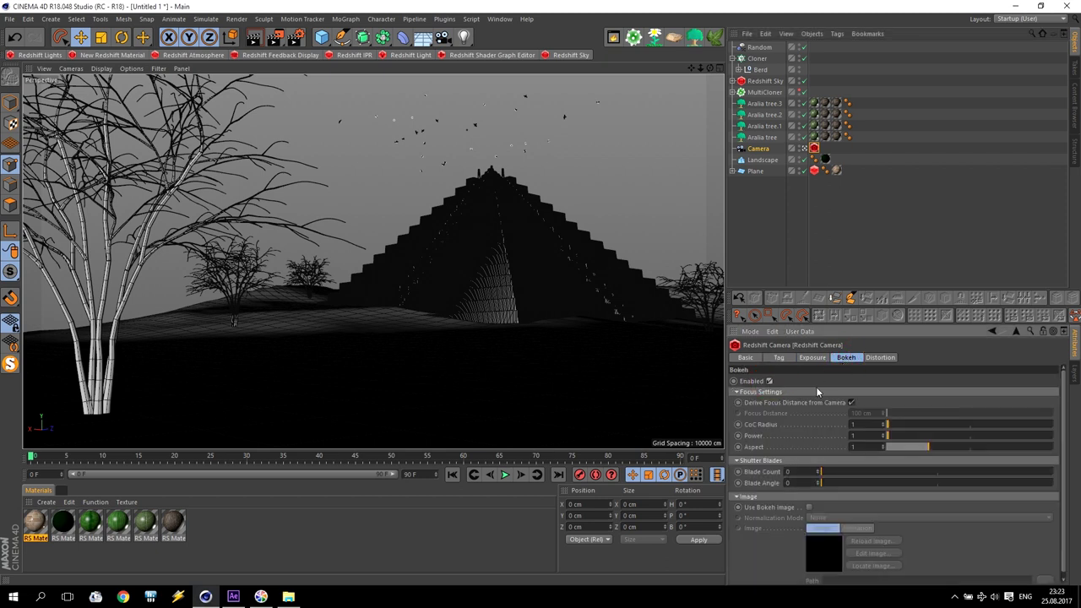
Step: Enable exposure on the Redshift Camera tag and set the f-stop number to 4
{"action": "left_click", "coordinate": [812, 358]}
{"action": "left_click", "coordinate": [768, 381]}
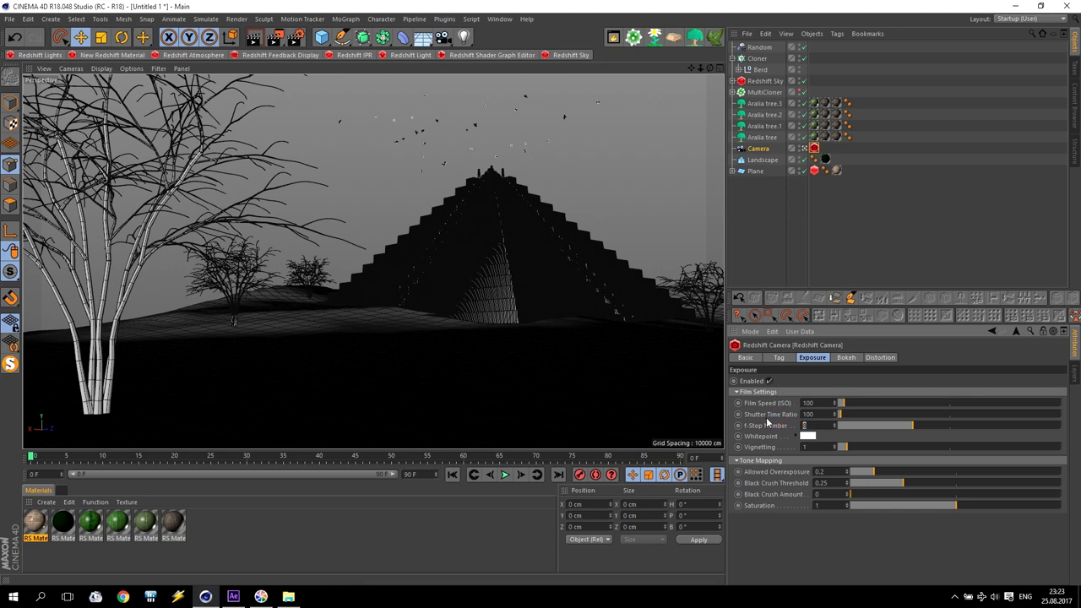
{"action": "type", "text": "4"}
{"action": "key", "text": "Return"}
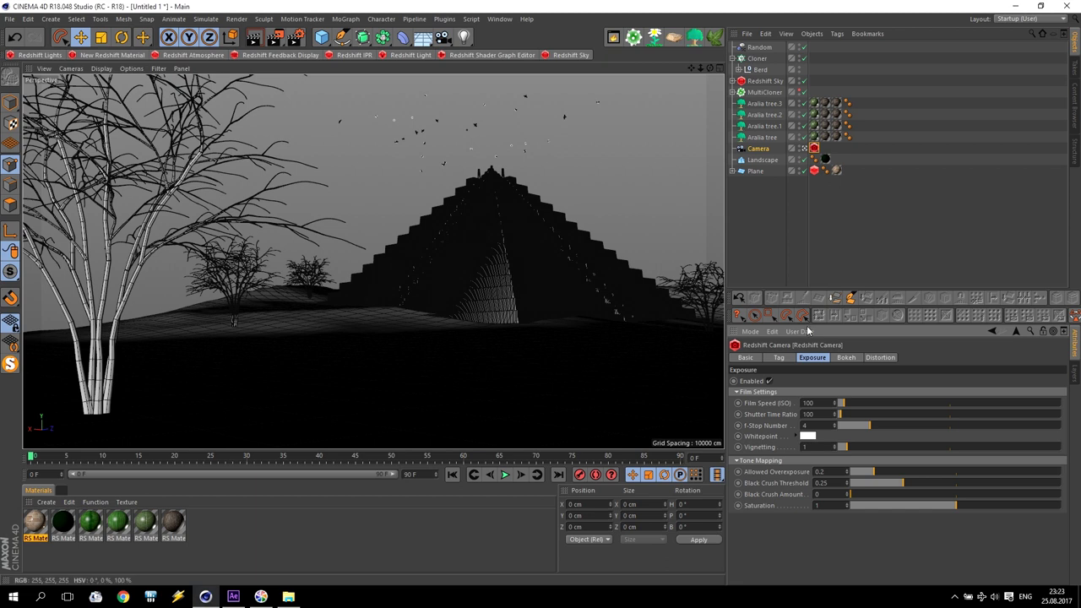
Step: Pick the camera's focus distance on the front of the pyramid
{"action": "left_click", "coordinate": [758, 150]}
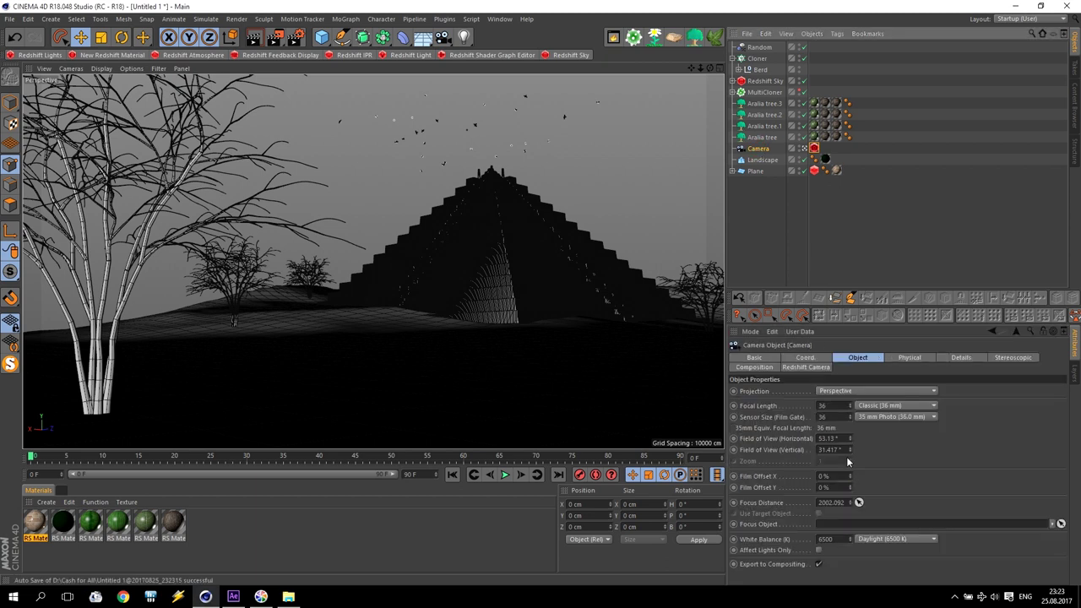
{"action": "left_click", "coordinate": [858, 503]}
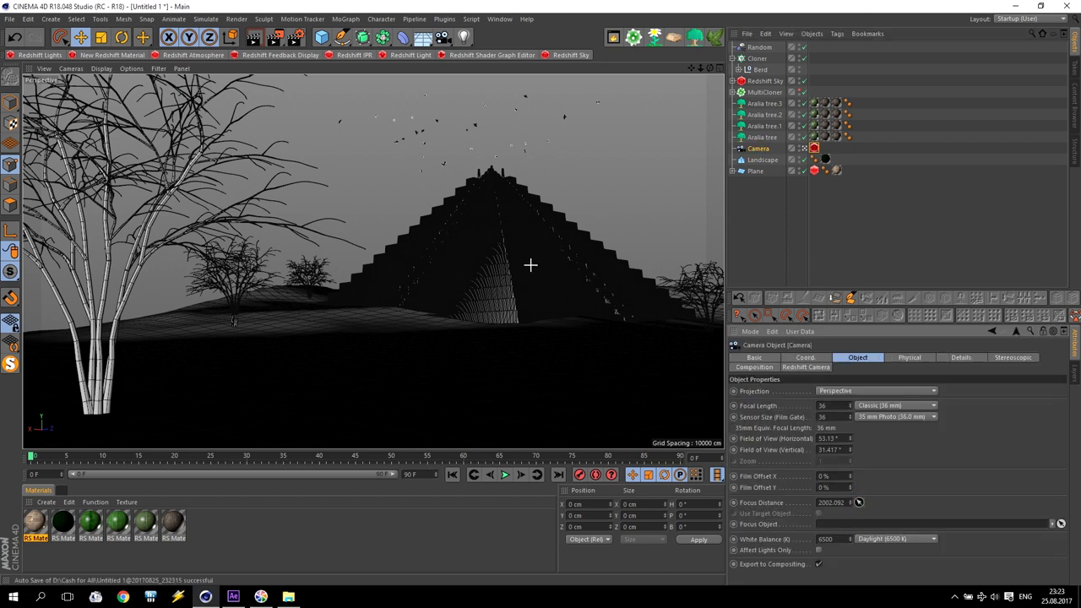
{"action": "left_click", "coordinate": [484, 247]}
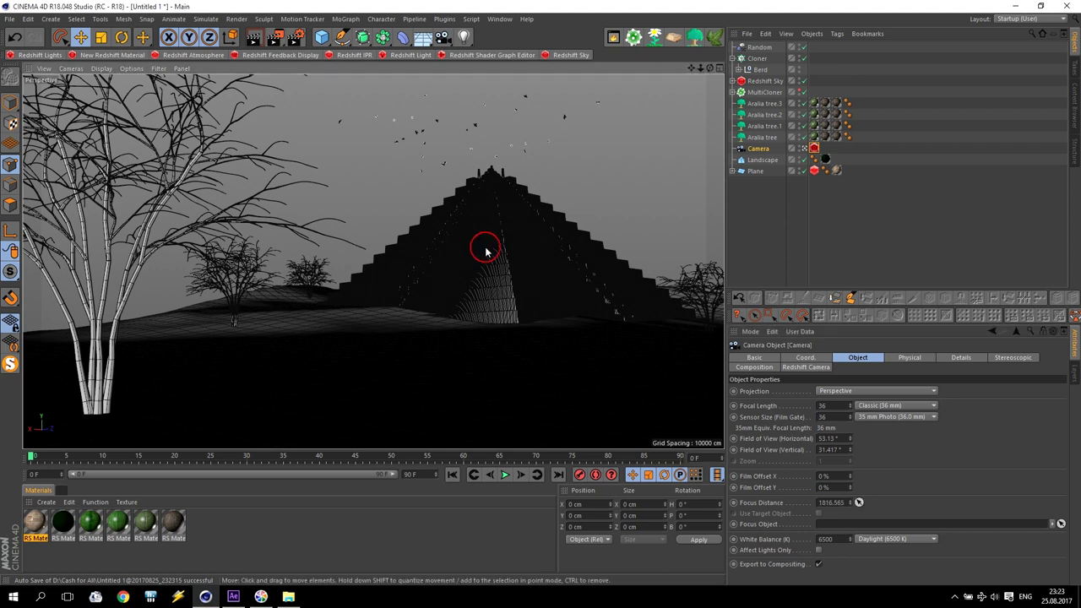
Step: Set the file format of the saved render image to PNG
{"action": "left_click", "coordinate": [295, 38]}
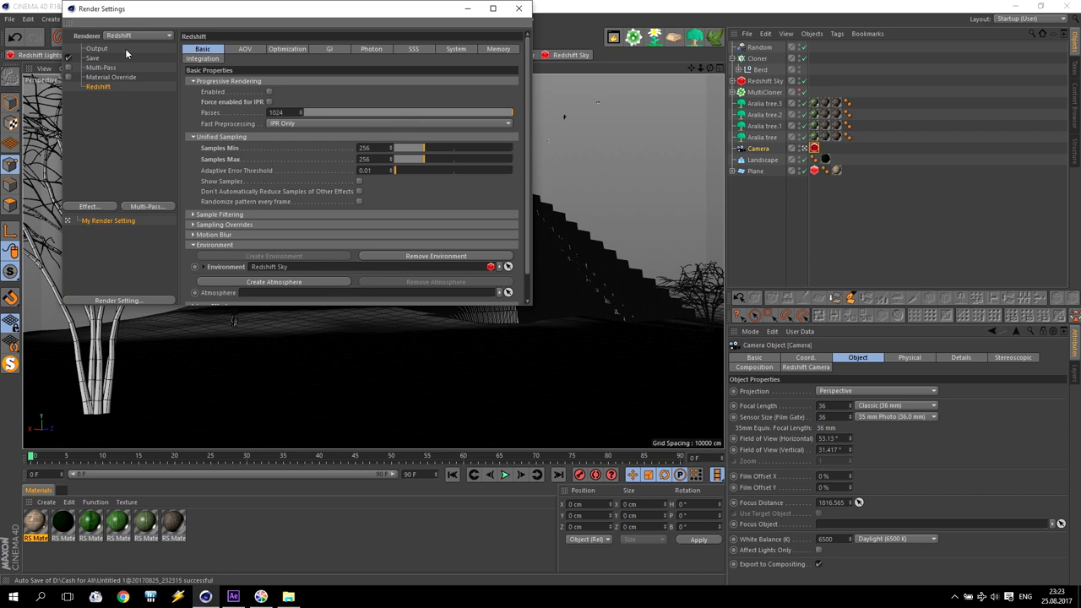
{"action": "left_click", "coordinate": [96, 49]}
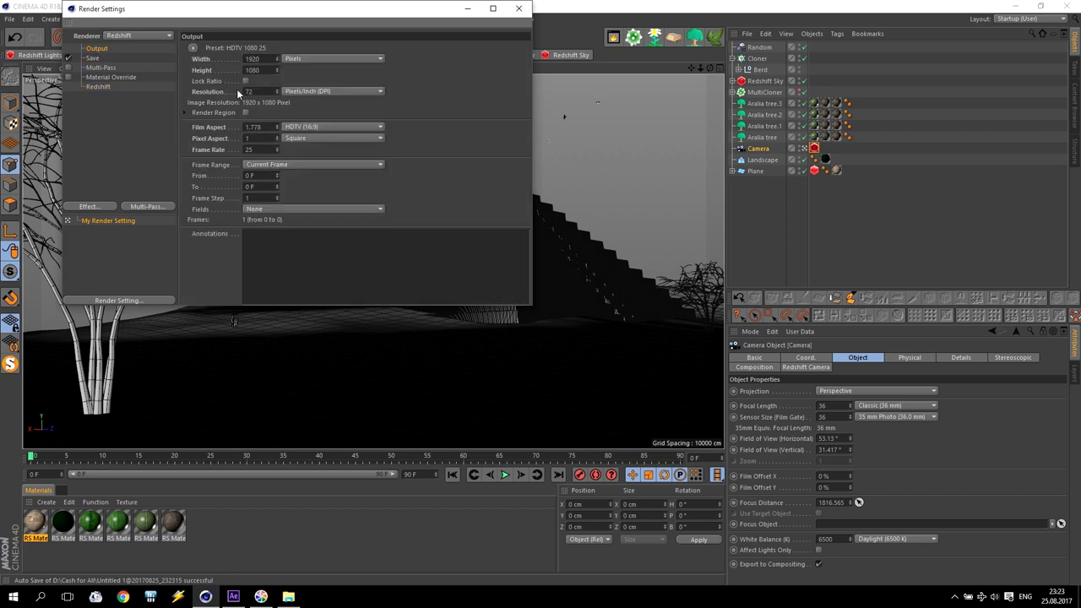
{"action": "left_click", "coordinate": [91, 59]}
{"action": "left_click", "coordinate": [304, 78]}
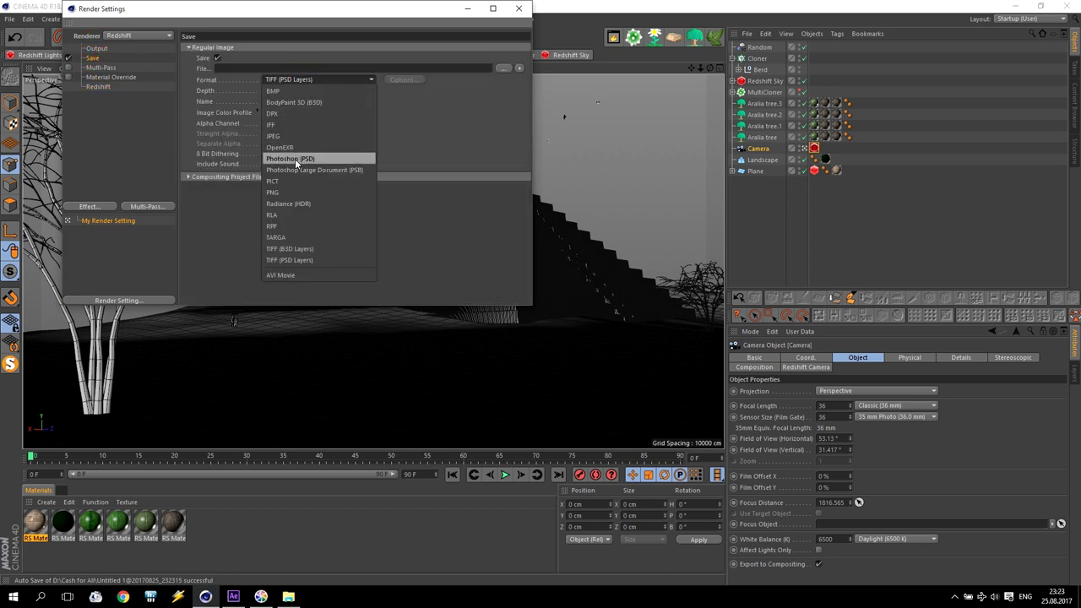
{"action": "left_click", "coordinate": [304, 184]}
Step: Set the render's output file to Pyramid on the Desktop and close the render settings
{"action": "left_click", "coordinate": [502, 68]}
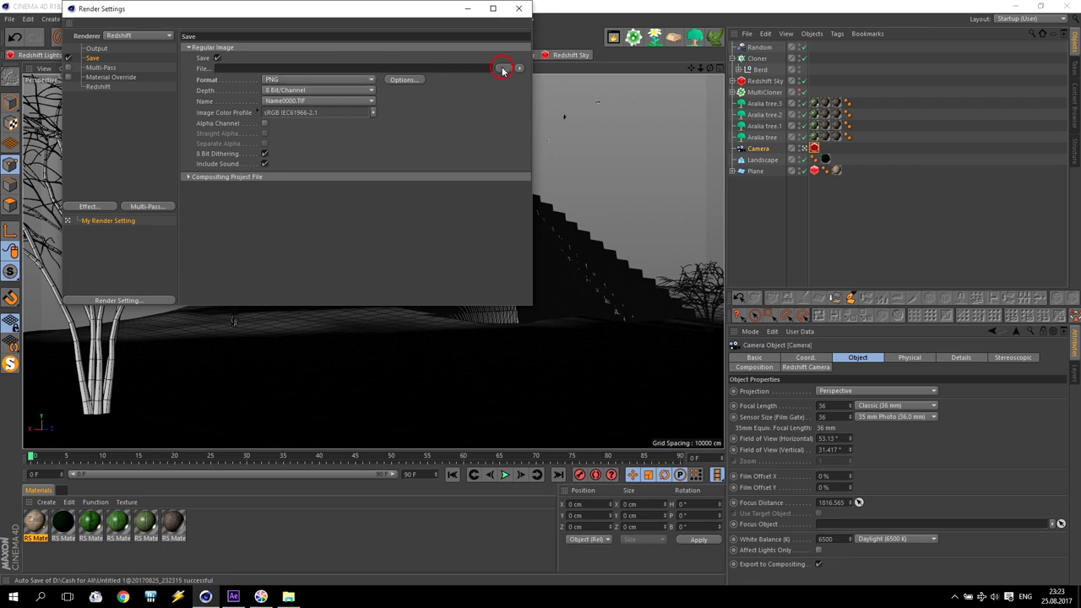
{"action": "left_click", "coordinate": [211, 264]}
{"action": "type", "text": "Pyramid"}
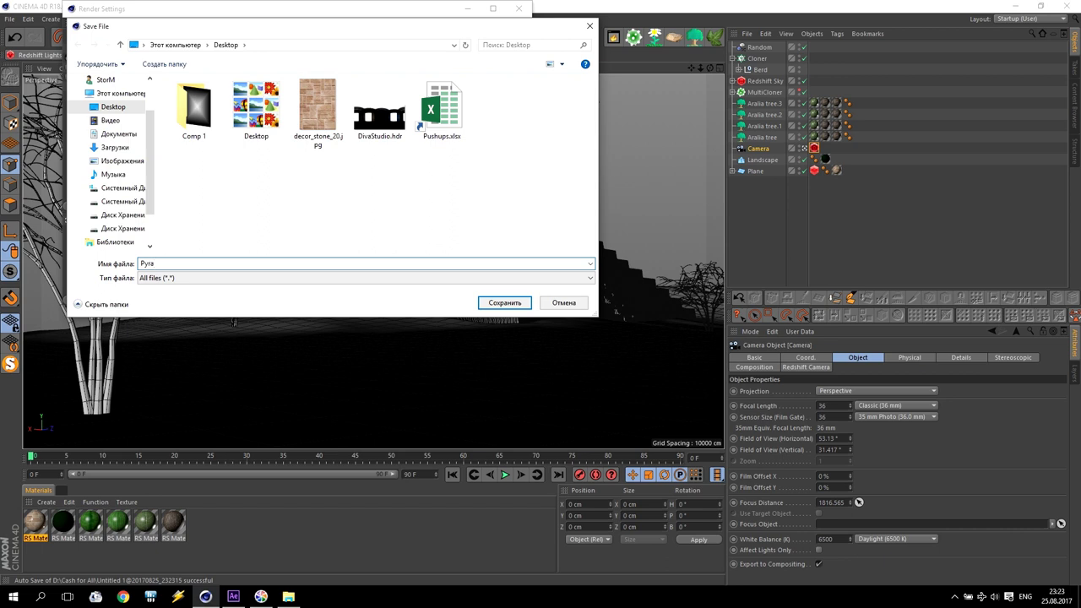
{"action": "left_click", "coordinate": [504, 302]}
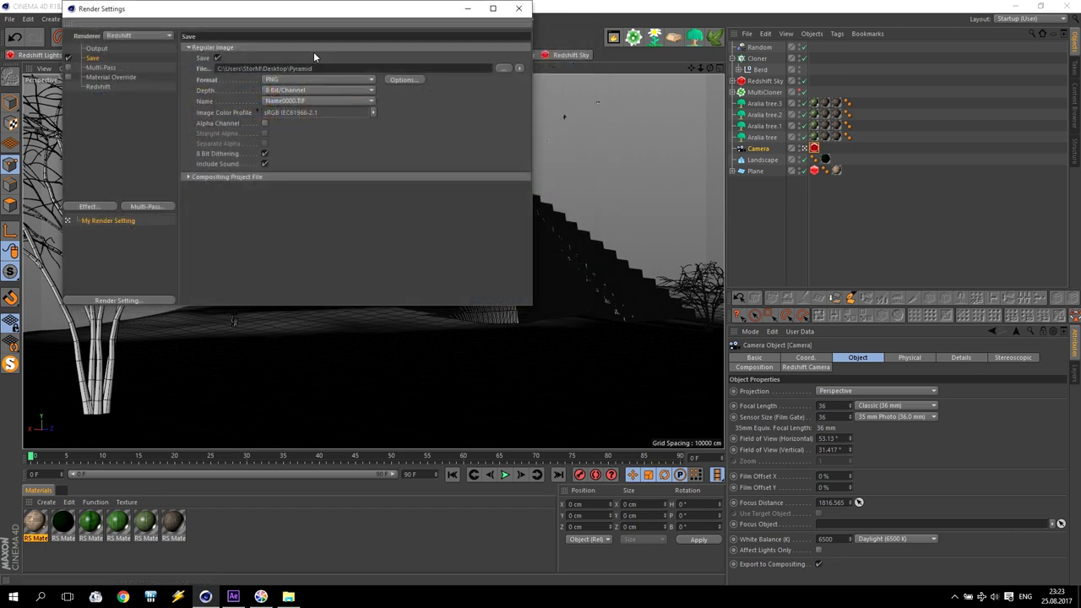
{"action": "left_click", "coordinate": [518, 10]}
Step: Render the scene to the Picture Viewer and inspect the finished image at 100 %
{"action": "left_click", "coordinate": [275, 41]}
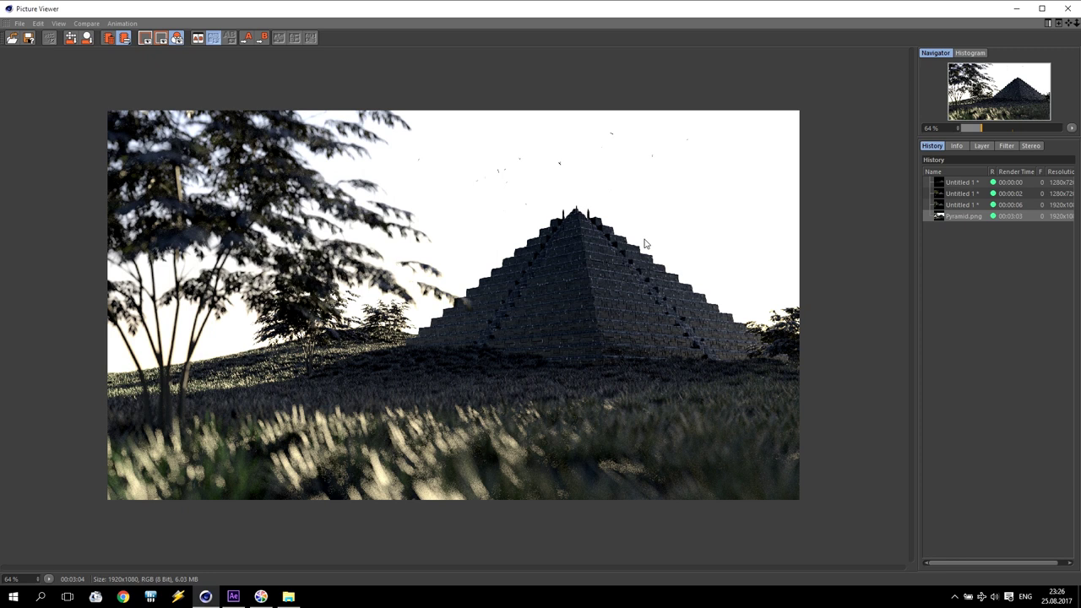
{"action": "scroll", "coordinate": [596, 258], "scroll_direction": "up", "scroll_amount": 4}
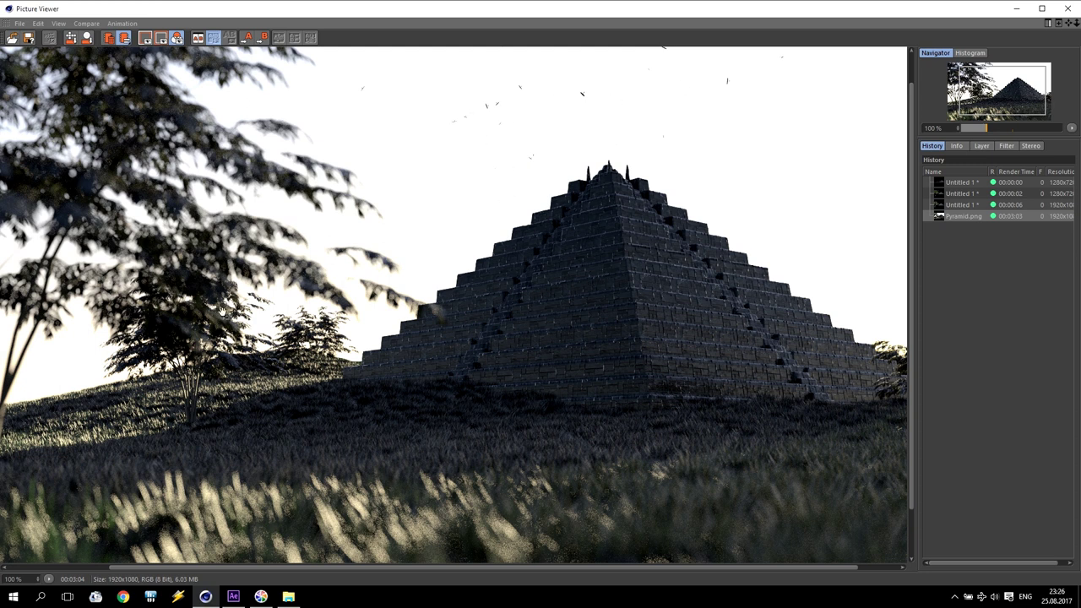
Step: Switch to After Effects, import the rendered Pyramid.png from the desktop and create a composition from it
{"action": "scroll", "coordinate": [290, 415], "scroll_direction": "down", "scroll_amount": 1}
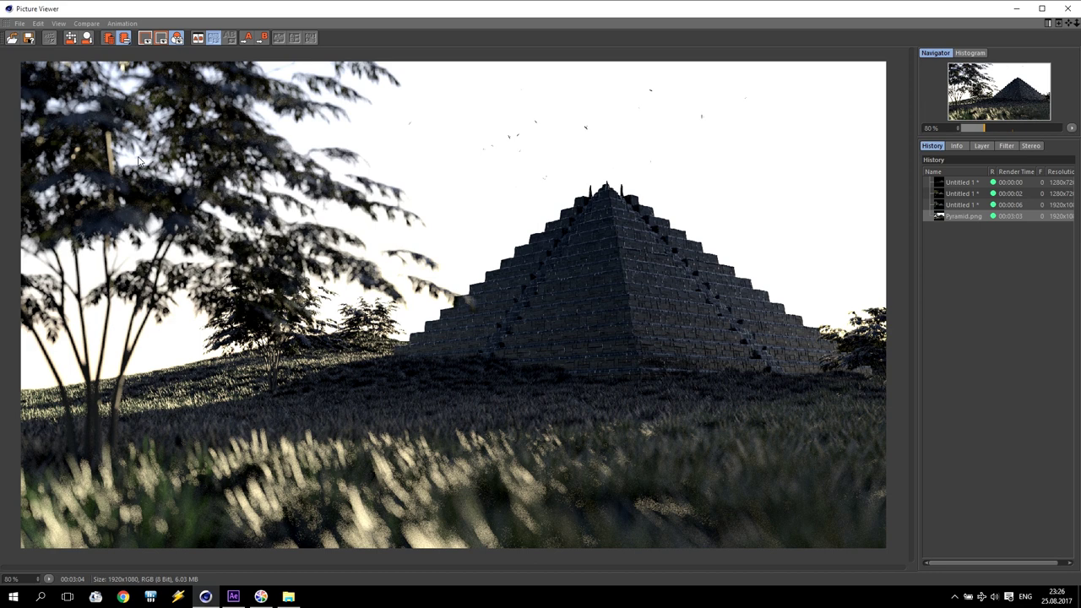
{"action": "left_click", "coordinate": [1070, 9]}
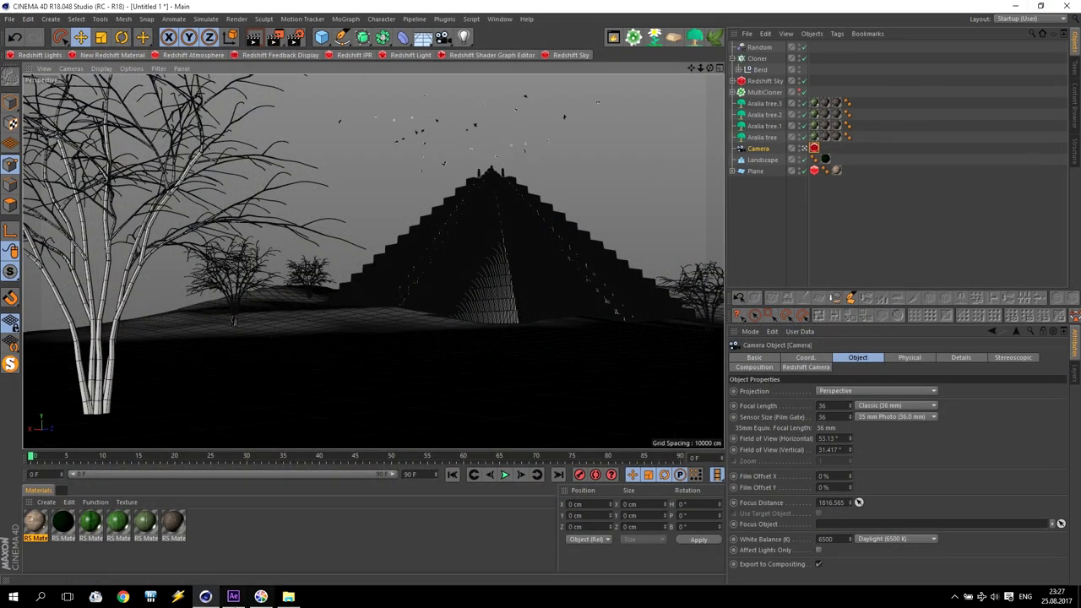
{"action": "left_click", "coordinate": [233, 596]}
{"action": "left_click", "coordinate": [7, 49]}
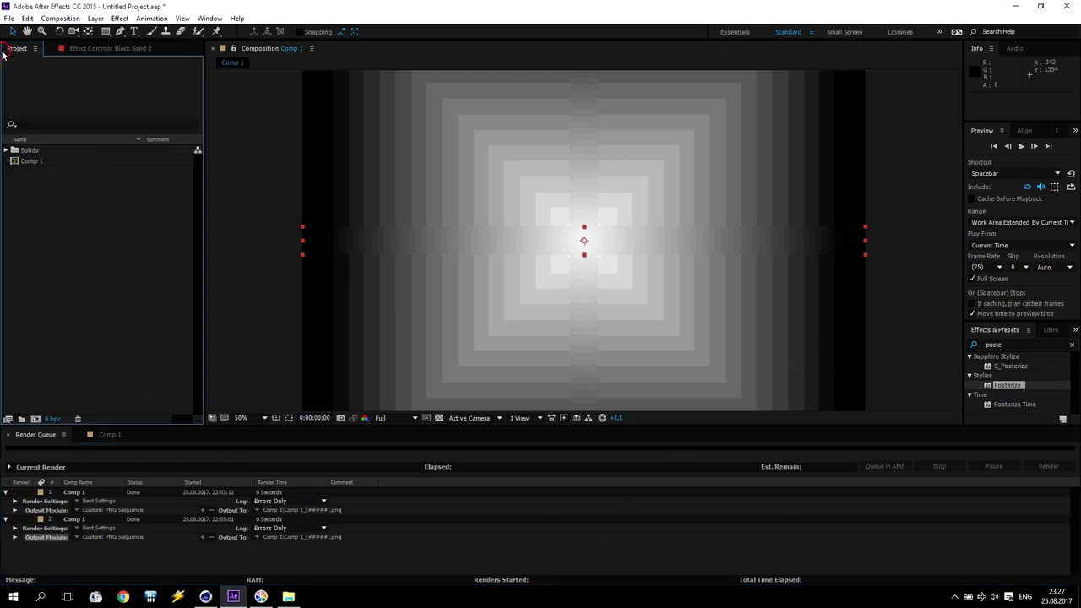
{"action": "double_click", "coordinate": [112, 7]}
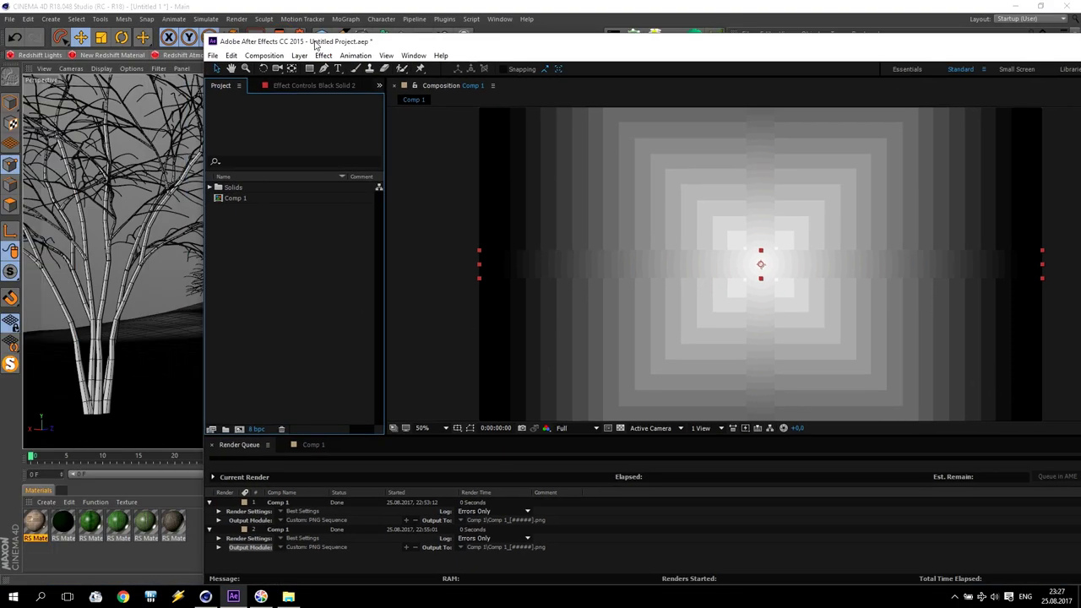
{"action": "left_click", "coordinate": [1002, 7]}
{"action": "left_click_drag", "start_coordinate": [19, 201], "coordinate": [328, 277]}
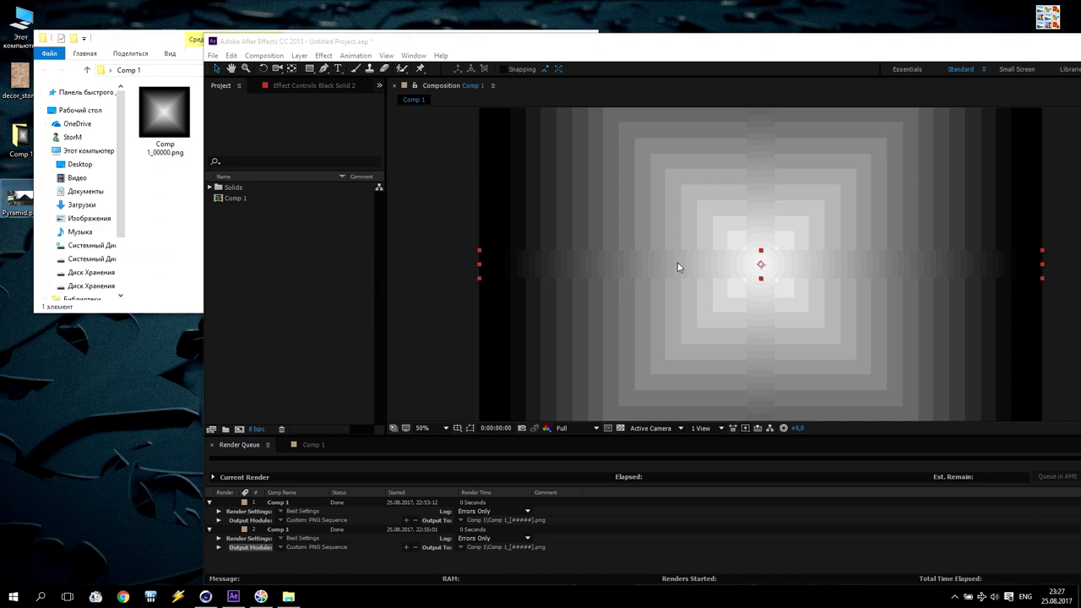
{"action": "left_click", "coordinate": [817, 59]}
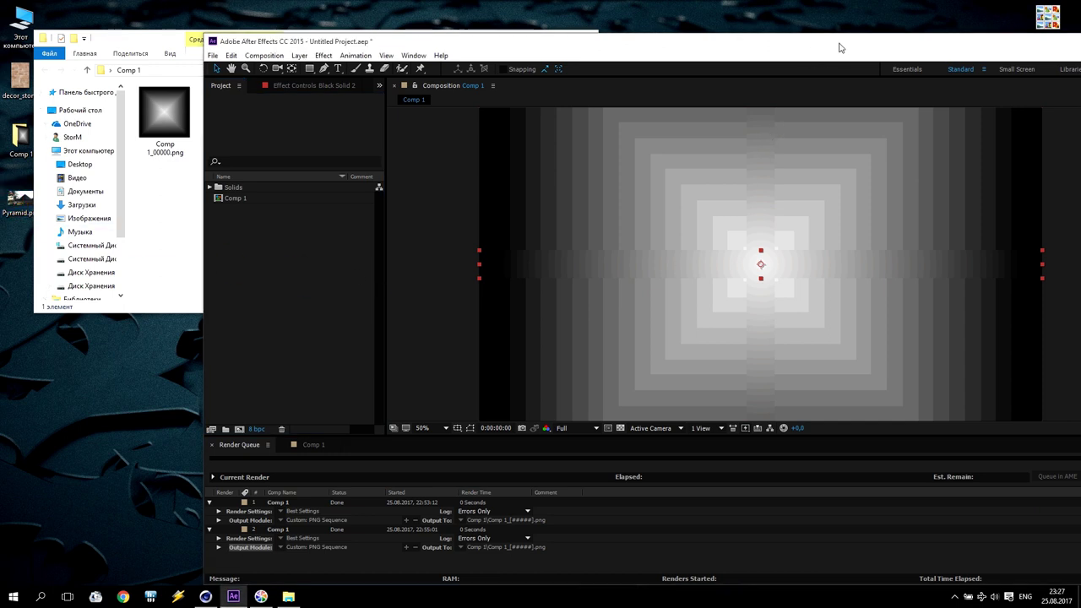
{"action": "double_click", "coordinate": [675, 43]}
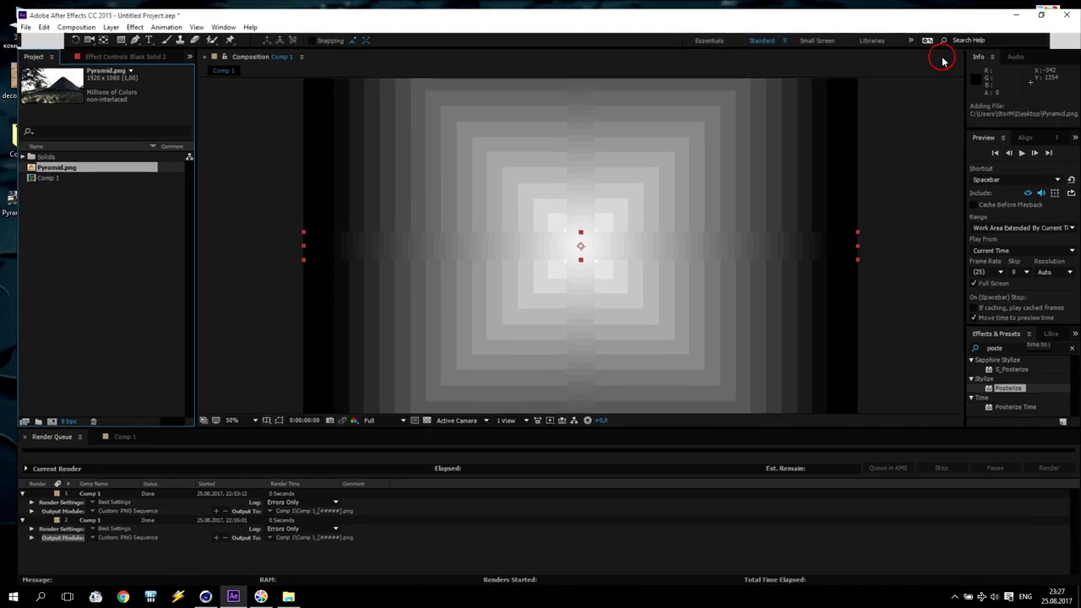
{"action": "left_click_drag", "start_coordinate": [52, 162], "coordinate": [36, 420]}
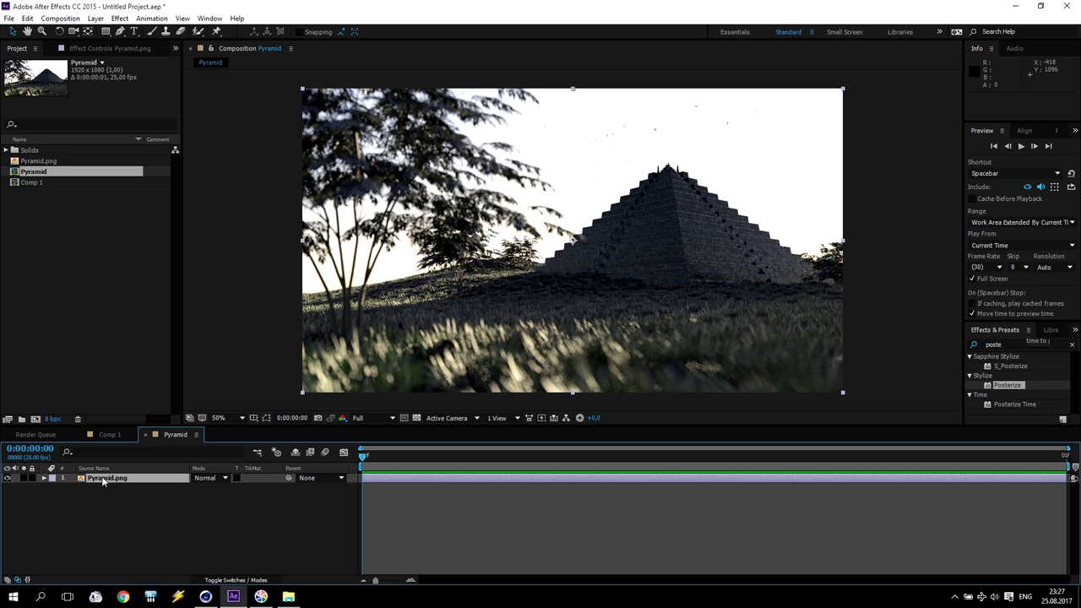
Step: Apply the Video Copilot Optical Flares effect to the Pyramid.png layer and load the Evening Sun preset from the Light presets
{"action": "left_click", "coordinate": [119, 17]}
{"action": "mouse_move", "coordinate": [294, 140]}
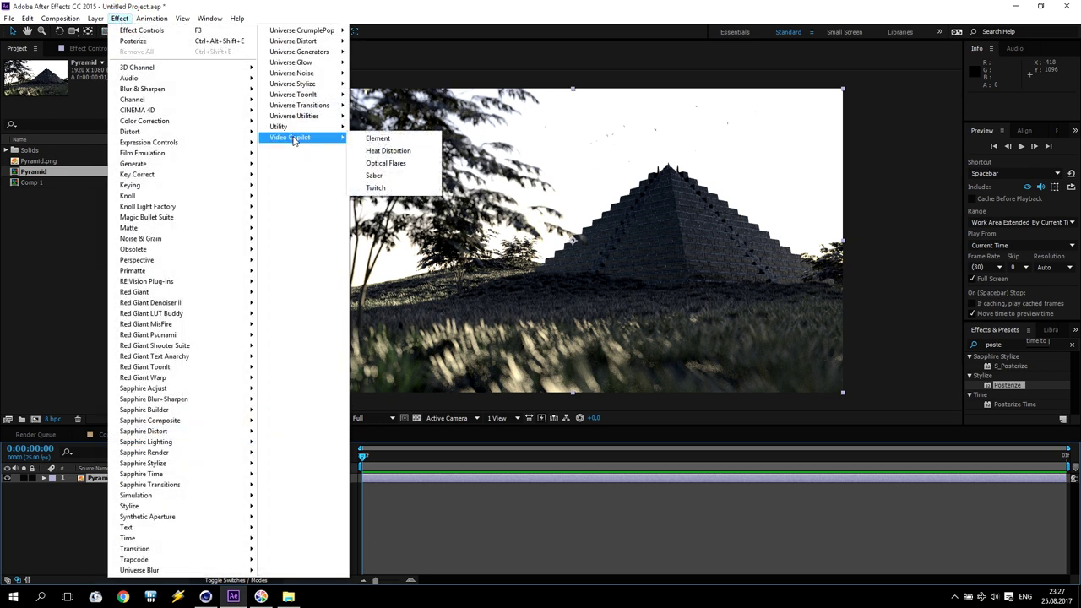
{"action": "left_click", "coordinate": [386, 163]}
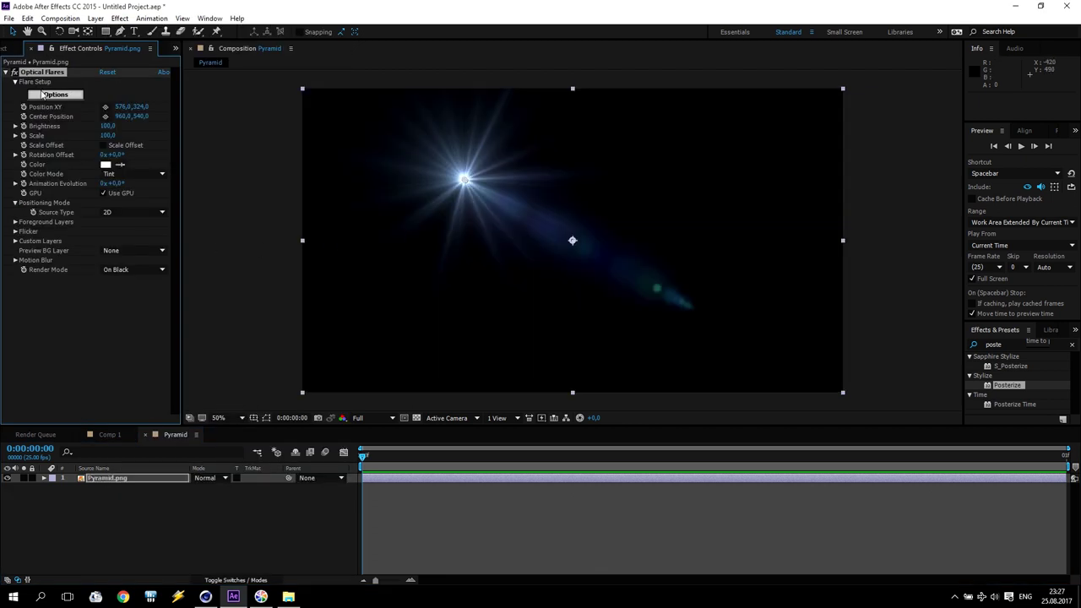
{"action": "left_click", "coordinate": [52, 93]}
{"action": "double_click", "coordinate": [750, 405]}
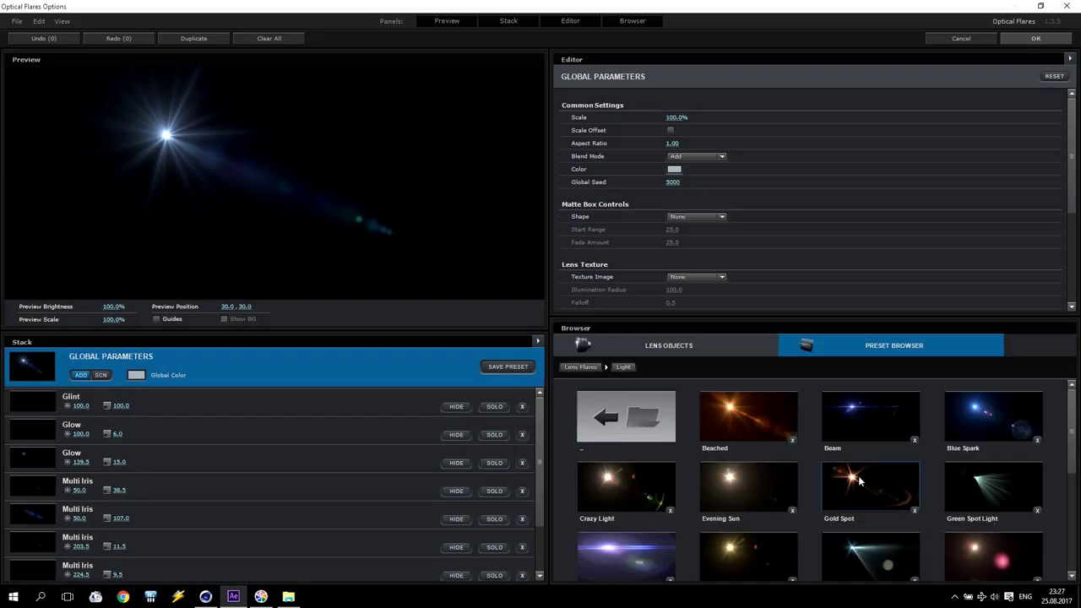
{"action": "left_click", "coordinate": [747, 488]}
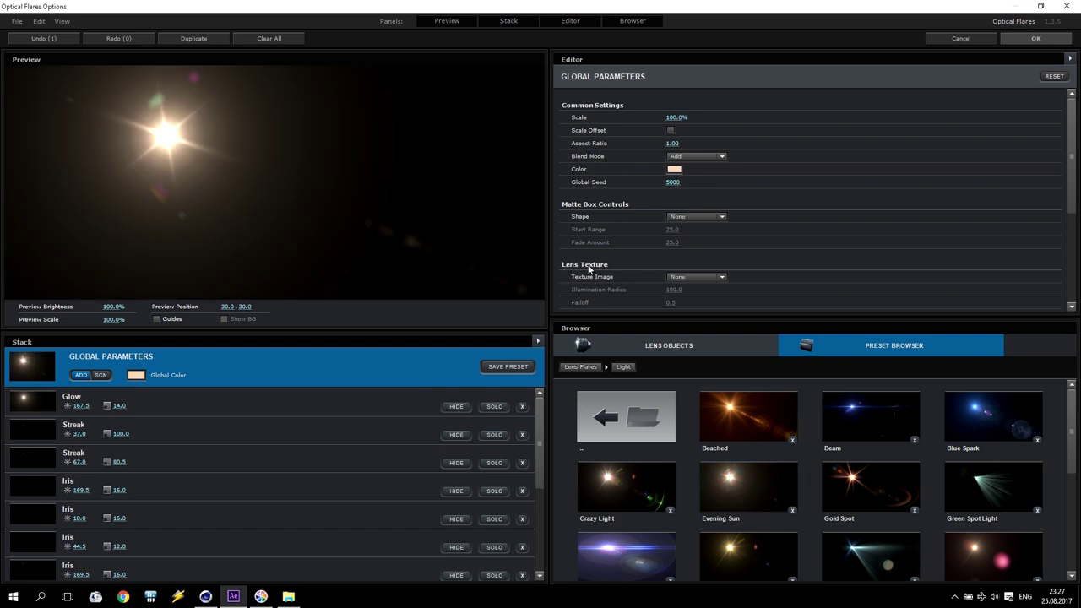
Step: Set the flare's lens texture image to Dirty and accept the flare options
{"action": "left_click", "coordinate": [683, 277]}
{"action": "left_click", "coordinate": [662, 306]}
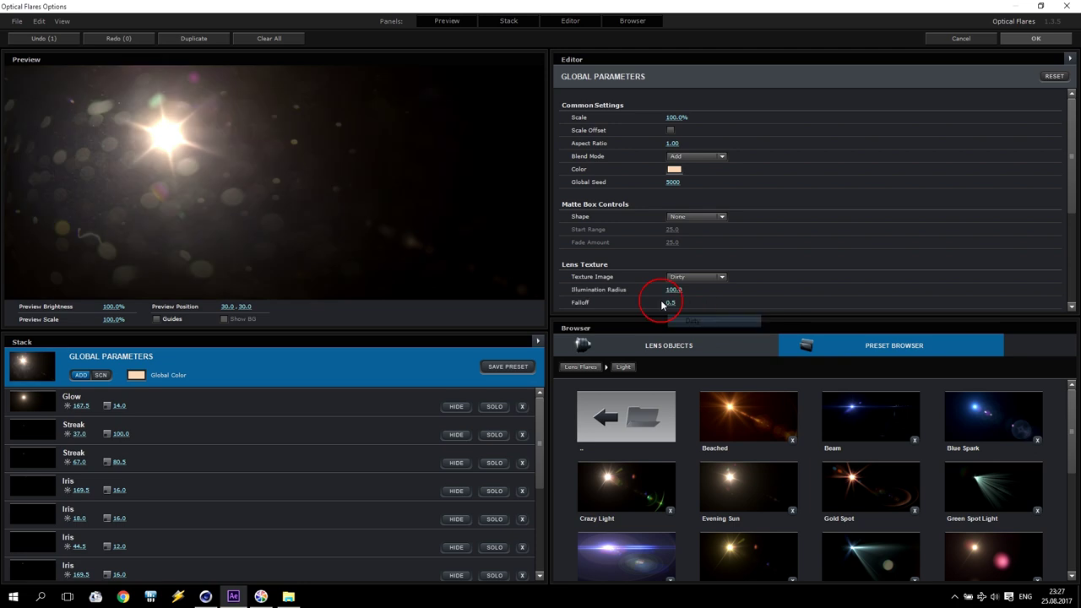
{"action": "left_click", "coordinate": [1035, 38]}
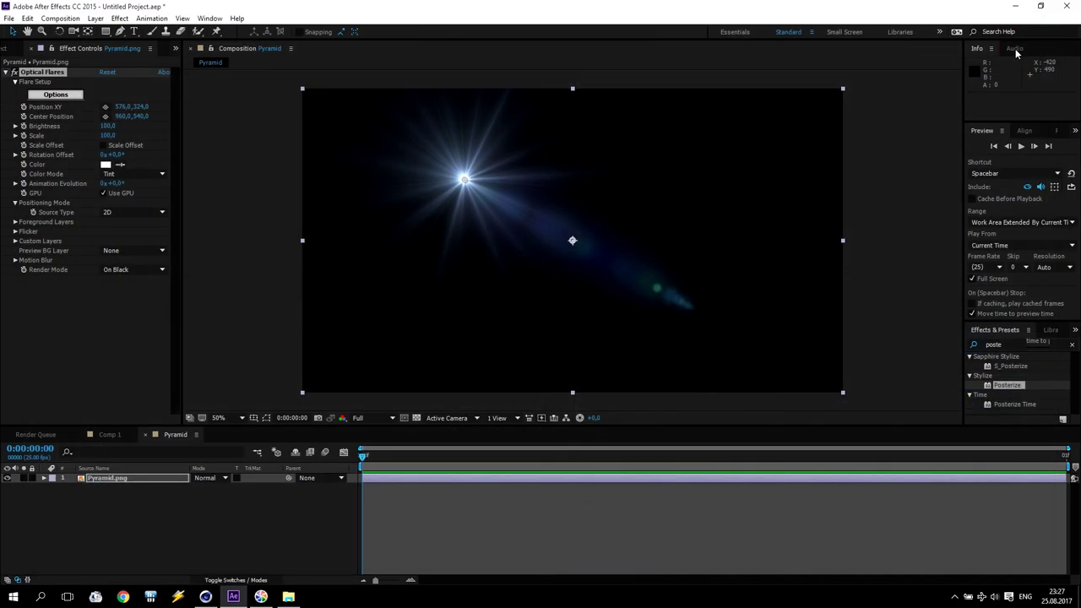
Step: Set the flare's render mode to Over Original and place the flare in the sky beside the pyramid's peak, at about 1684, 276
{"action": "left_click", "coordinate": [160, 275]}
{"action": "left_click", "coordinate": [142, 306]}
{"action": "left_click_drag", "start_coordinate": [466, 187], "coordinate": [780, 167]}
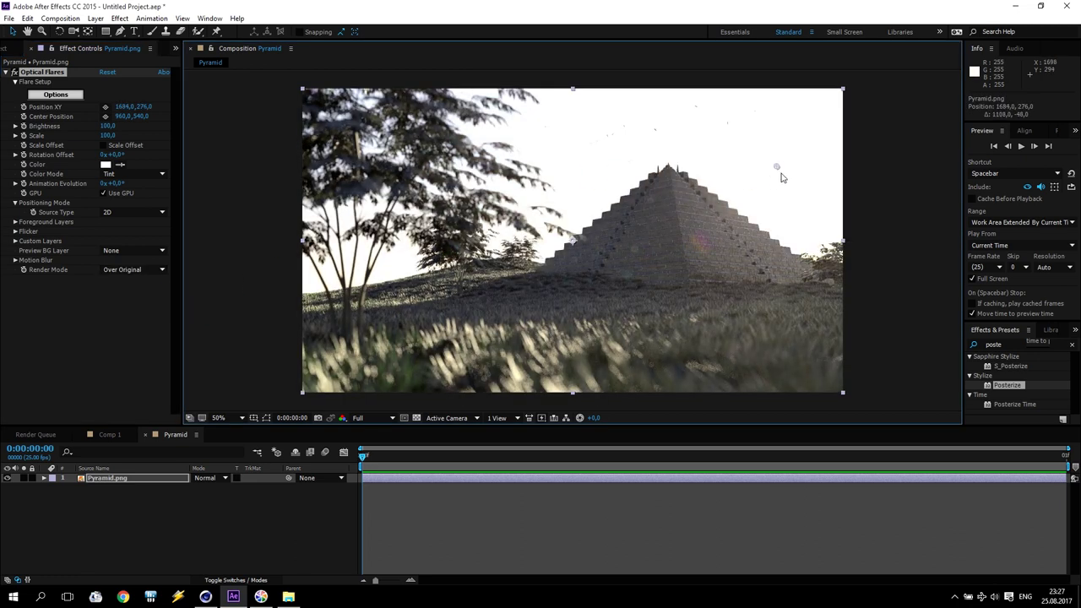
Step: Add an adjustment layer above the Pyramid.png layer
{"action": "left_click", "coordinate": [104, 484]}
{"action": "left_click", "coordinate": [96, 18]}
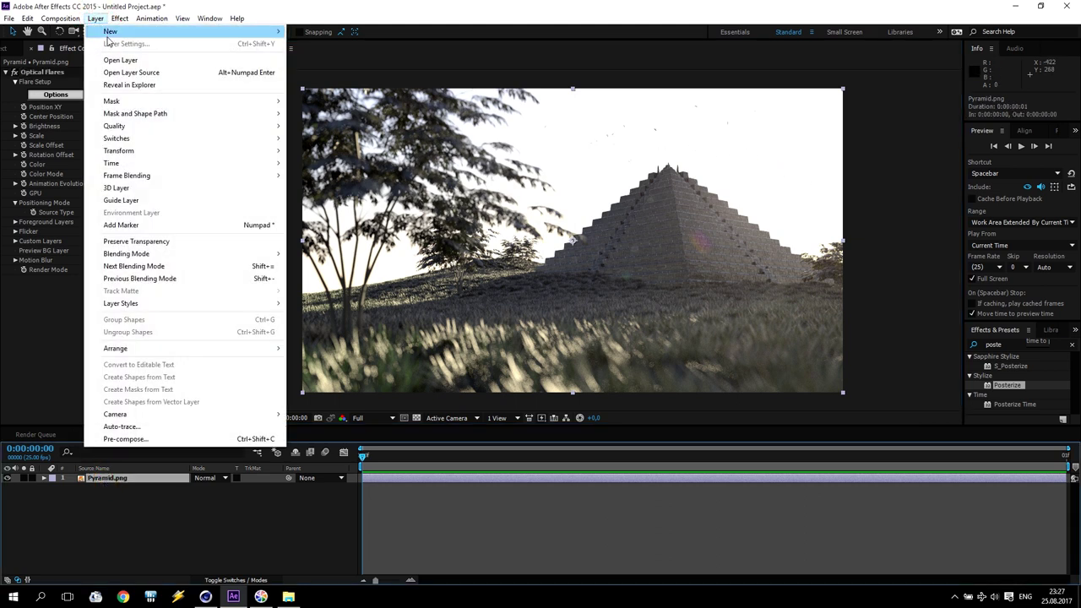
{"action": "mouse_move", "coordinate": [110, 32]}
{"action": "left_click", "coordinate": [367, 106]}
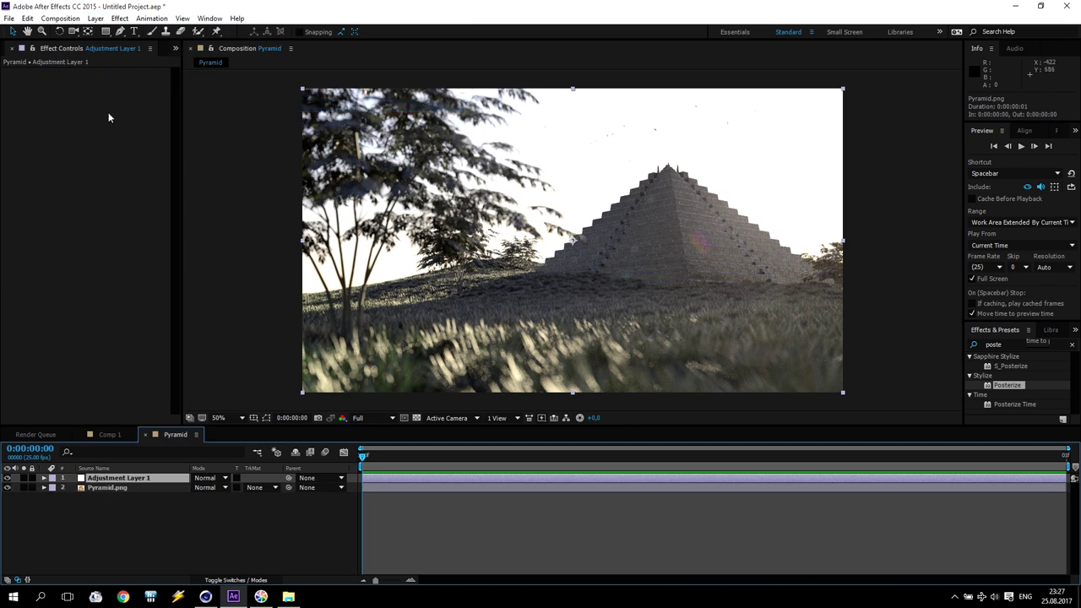
Step: Apply Magic Bullet Looks to the adjustment layer with the Amberchrome look from Blockbuster Warm
{"action": "left_click", "coordinate": [119, 18]}
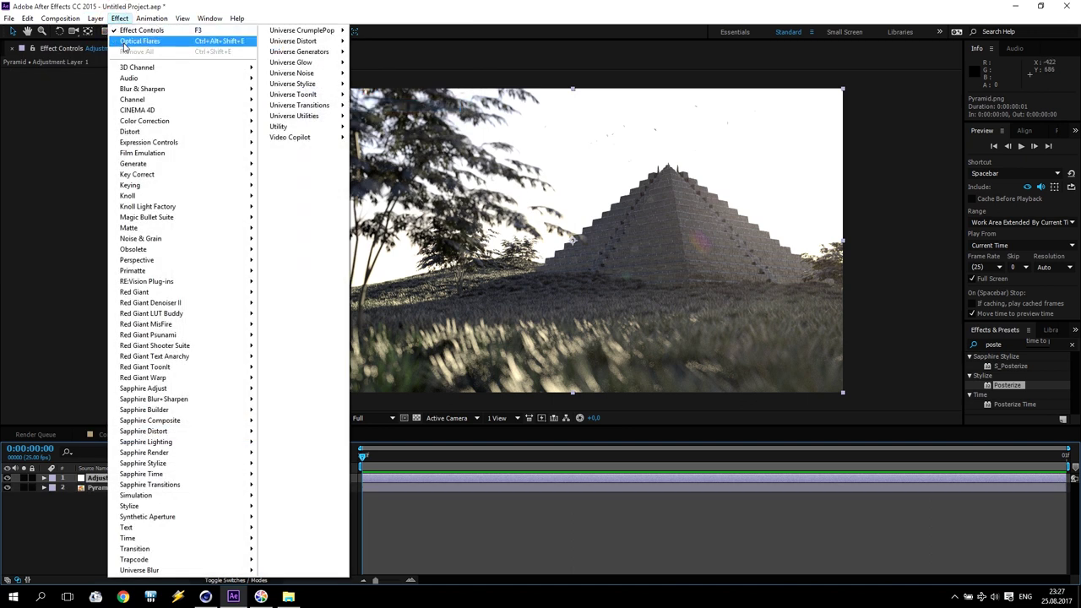
{"action": "mouse_move", "coordinate": [167, 220]}
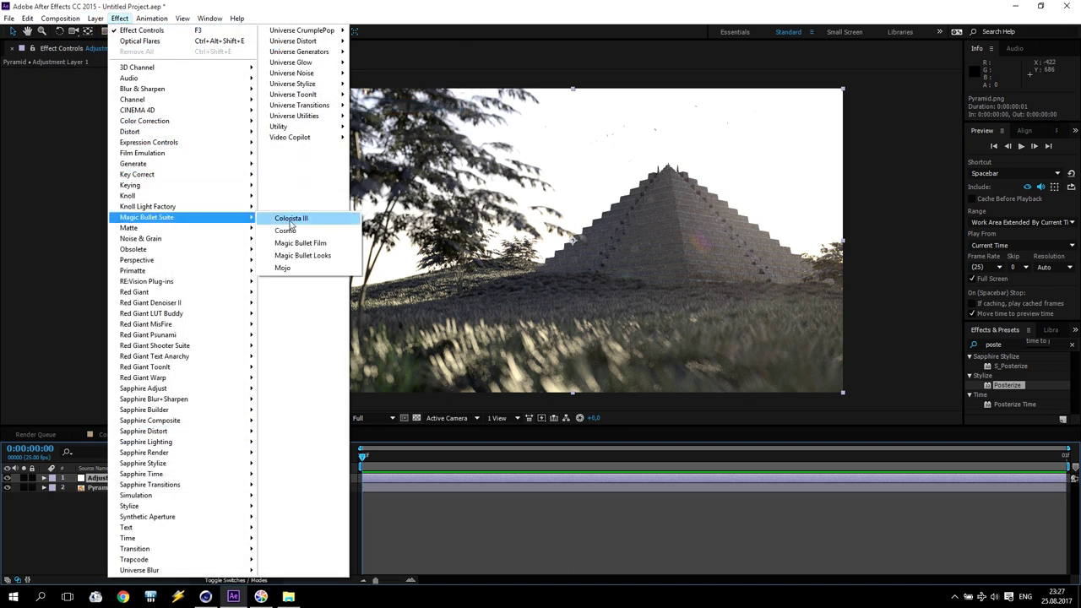
{"action": "left_click", "coordinate": [304, 255]}
{"action": "left_click", "coordinate": [43, 103]}
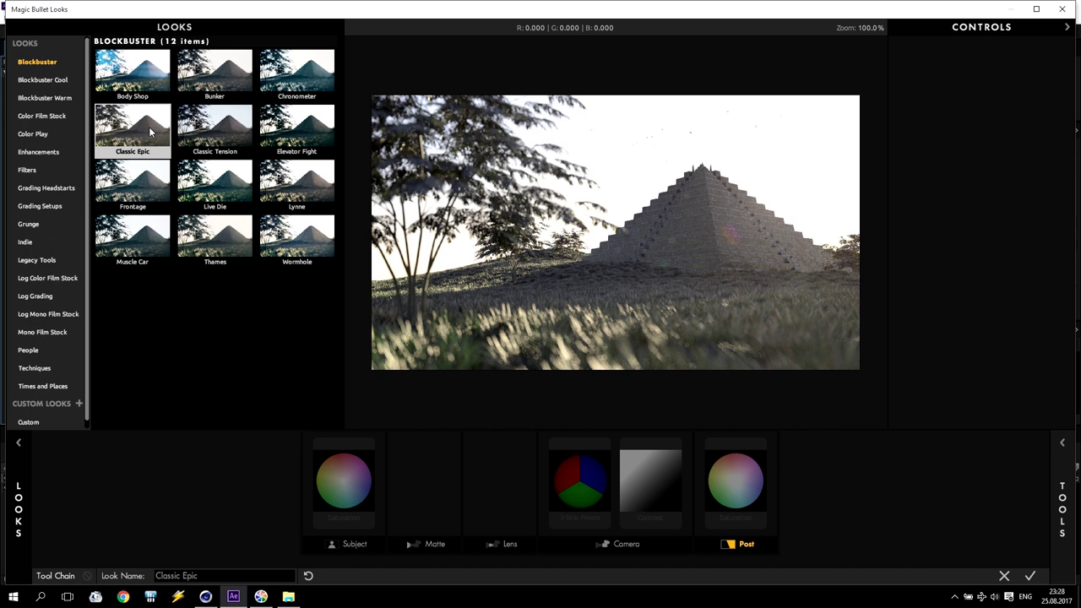
{"action": "left_click", "coordinate": [42, 80]}
{"action": "left_click", "coordinate": [45, 98]}
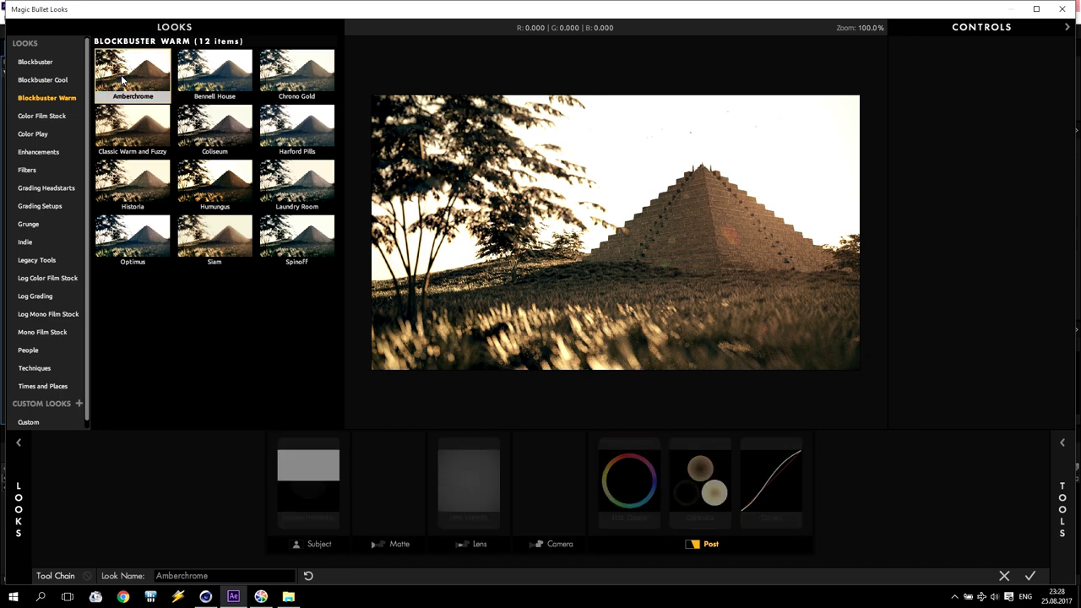
{"action": "left_click", "coordinate": [132, 126]}
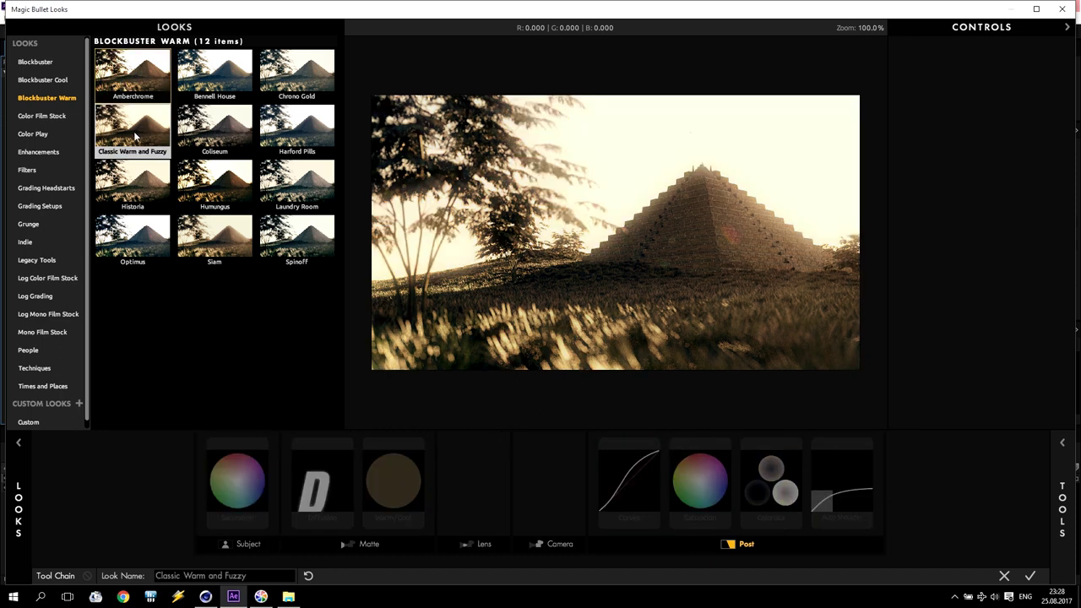
{"action": "left_click", "coordinate": [141, 70]}
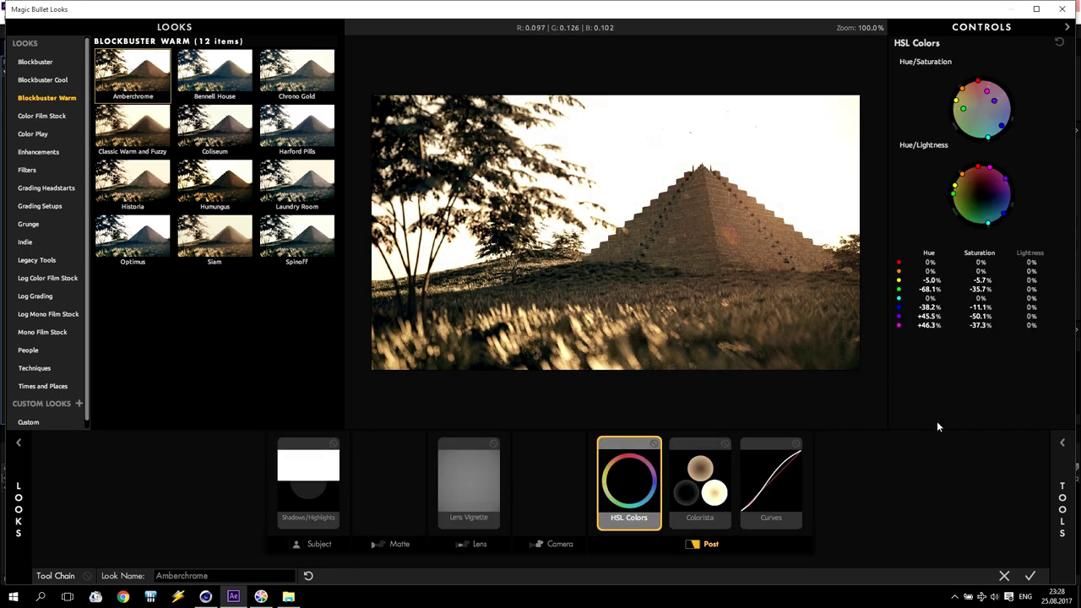
{"action": "left_click", "coordinate": [1030, 575]}
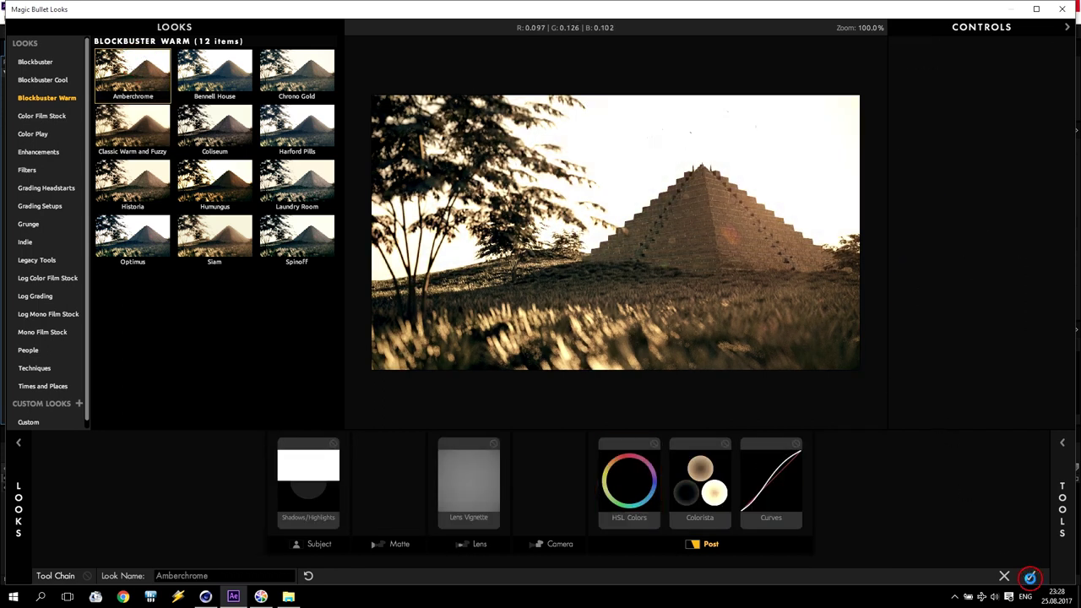
Step: Reopen the look for editing and set the Lens Vignette amount to +100%
{"action": "left_click", "coordinate": [38, 101]}
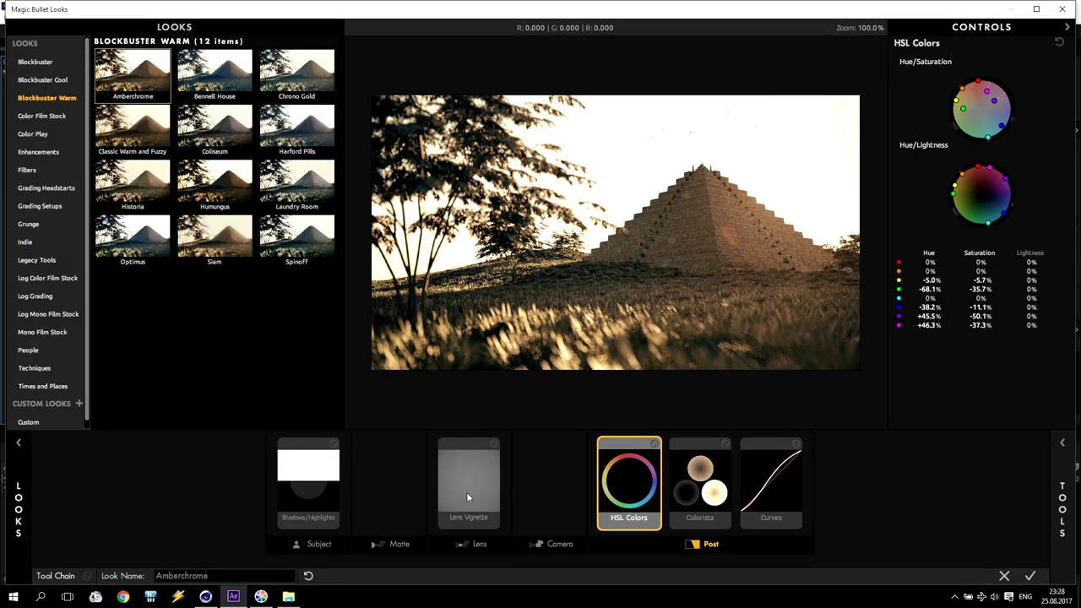
{"action": "left_click", "coordinate": [467, 497]}
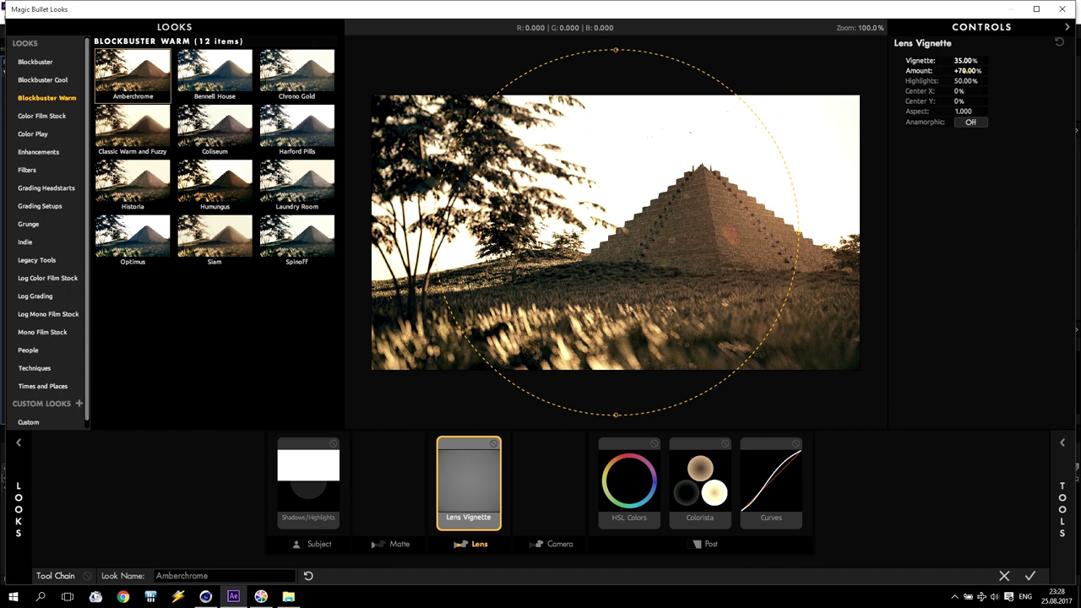
{"action": "left_click_drag", "start_coordinate": [967, 70], "coordinate": [984, 70]}
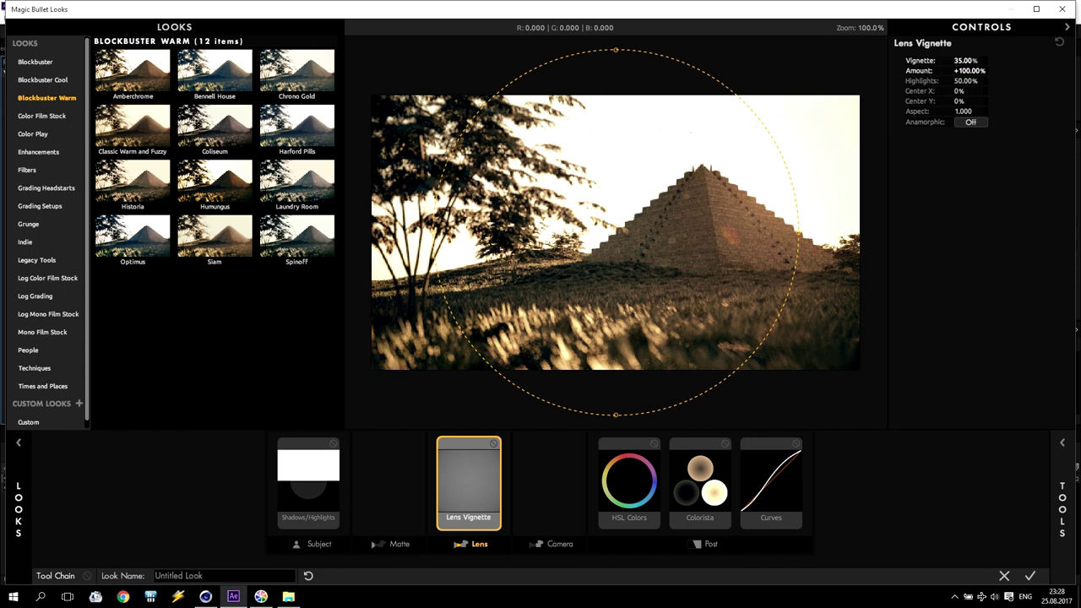
Step: Reshape the vignette into a wide ellipse around the pyramid's upper part, about 74.69% with aspect 1.880, set highlights to 100% and apply the look
{"action": "left_click_drag", "start_coordinate": [619, 50], "coordinate": [629, 150]}
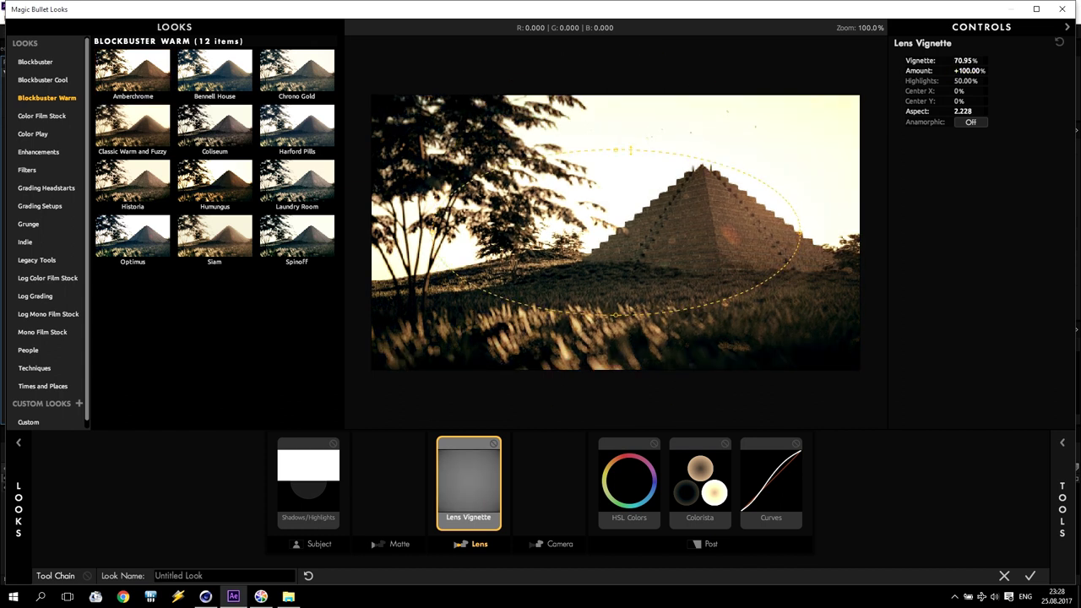
{"action": "left_click_drag", "start_coordinate": [648, 198], "coordinate": [736, 149]}
{"action": "mouse_move", "coordinate": [702, 252]}
{"action": "left_mouse_down"}
{"action": "mouse_move", "coordinate": [703, 265]}
{"action": "mouse_move", "coordinate": [701, 252]}
{"action": "left_mouse_up"}
{"action": "left_click_drag", "start_coordinate": [517, 179], "coordinate": [566, 180]}
{"action": "left_click_drag", "start_coordinate": [709, 181], "coordinate": [704, 187]}
{"action": "mouse_move", "coordinate": [963, 80]}
{"action": "left_mouse_down"}
{"action": "mouse_move", "coordinate": [988, 80]}
{"action": "mouse_move", "coordinate": [895, 80]}
{"action": "mouse_move", "coordinate": [984, 84]}
{"action": "left_mouse_up"}
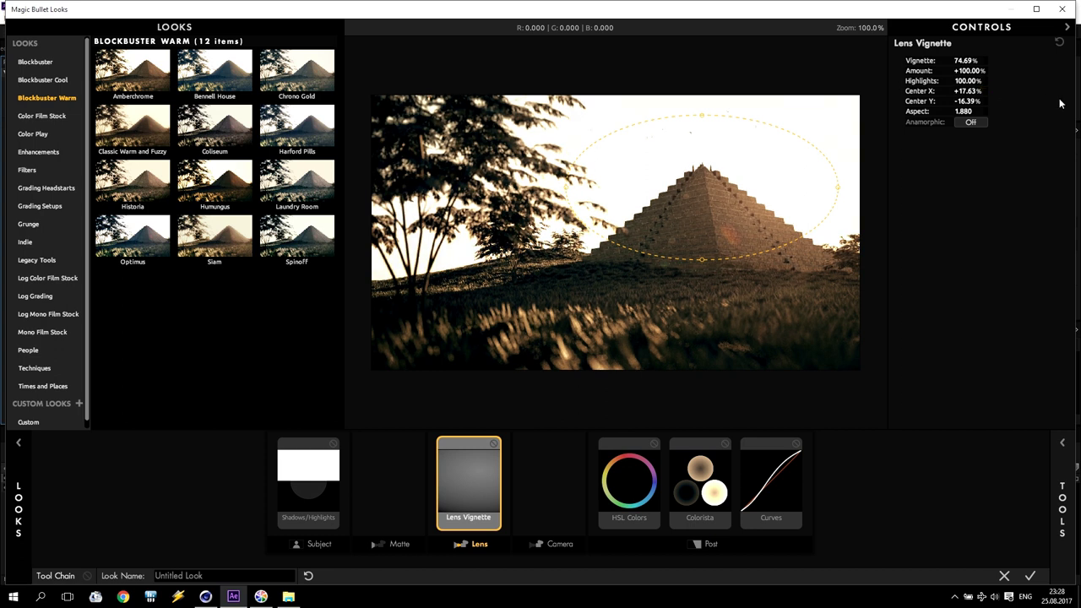
{"action": "left_click", "coordinate": [1029, 575]}
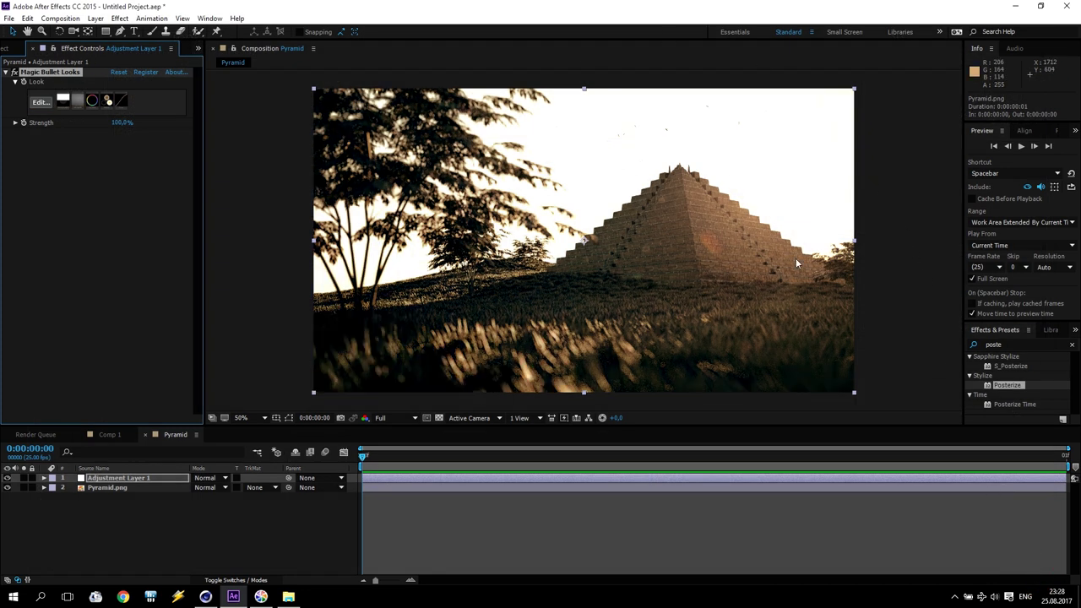